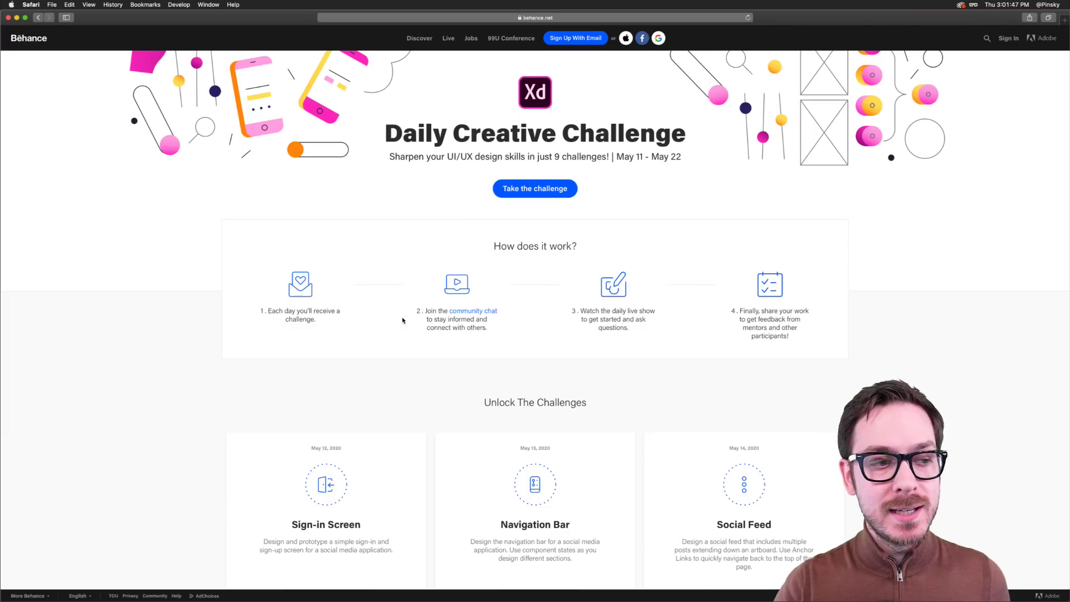
Switch to Discord to view the Challenge #8 announcement in the creative-challenge channel, and return to the Behance challenge page
{"action": "key", "text": "super+Tab"}
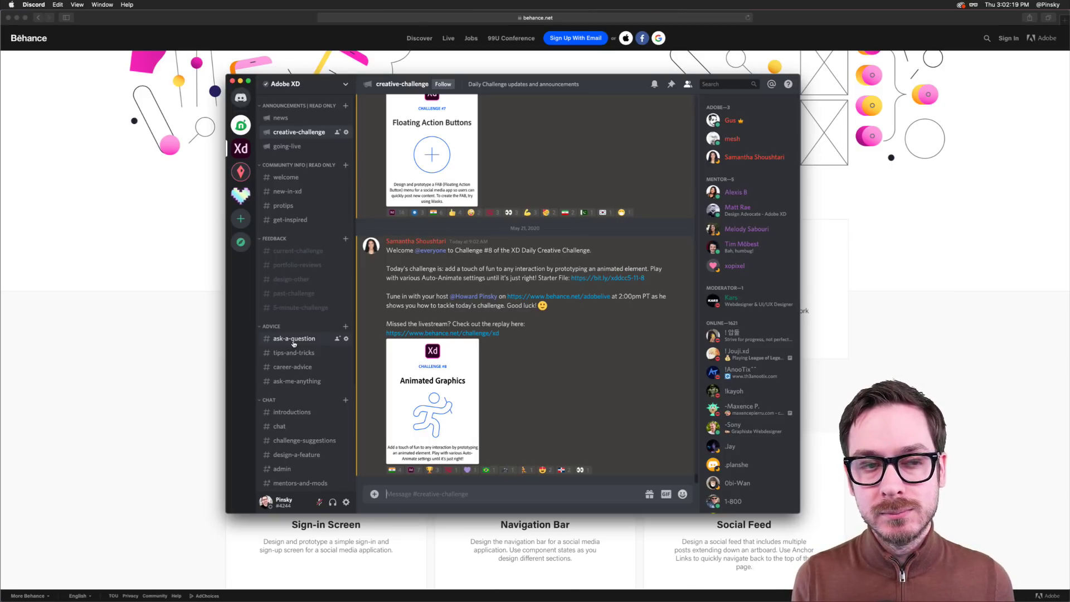
{"action": "left_click", "coordinate": [117, 321]}
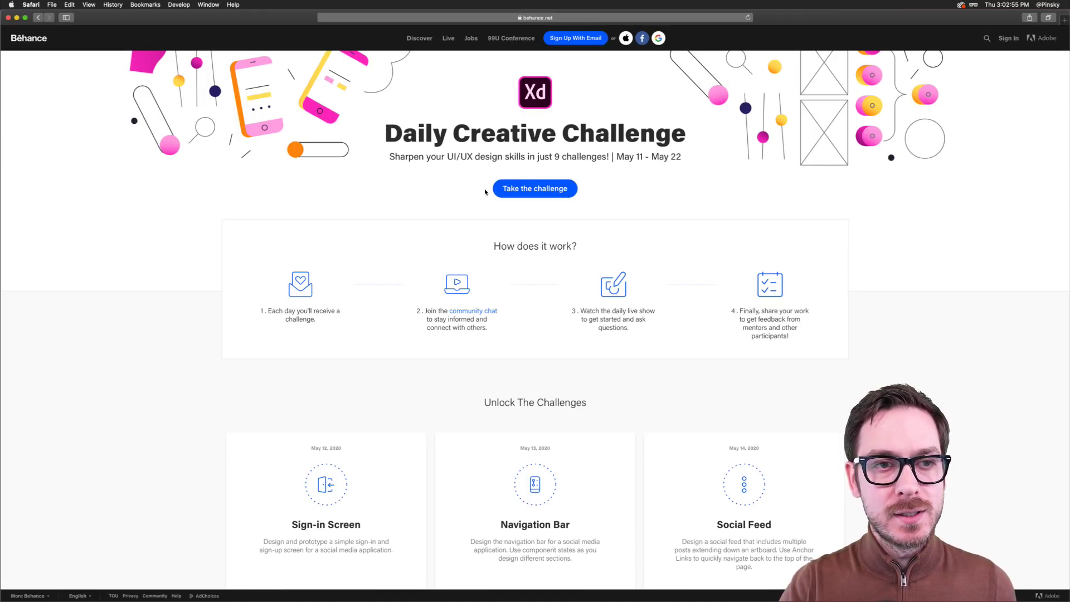
Review the first Daily Creative Challenge cards: Sign-in Screen, Navigation Bar and Social Feed
{"action": "scroll", "coordinate": [332, 286], "scroll_direction": "down", "scroll_amount": 5}
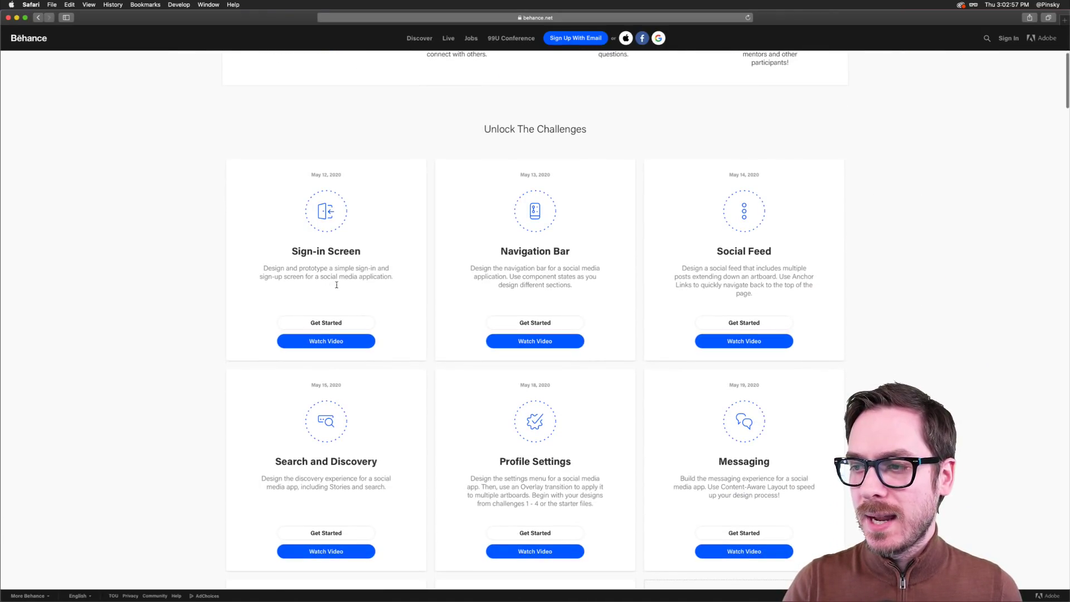
{"action": "scroll", "coordinate": [440, 227], "scroll_direction": "up", "scroll_amount": 5}
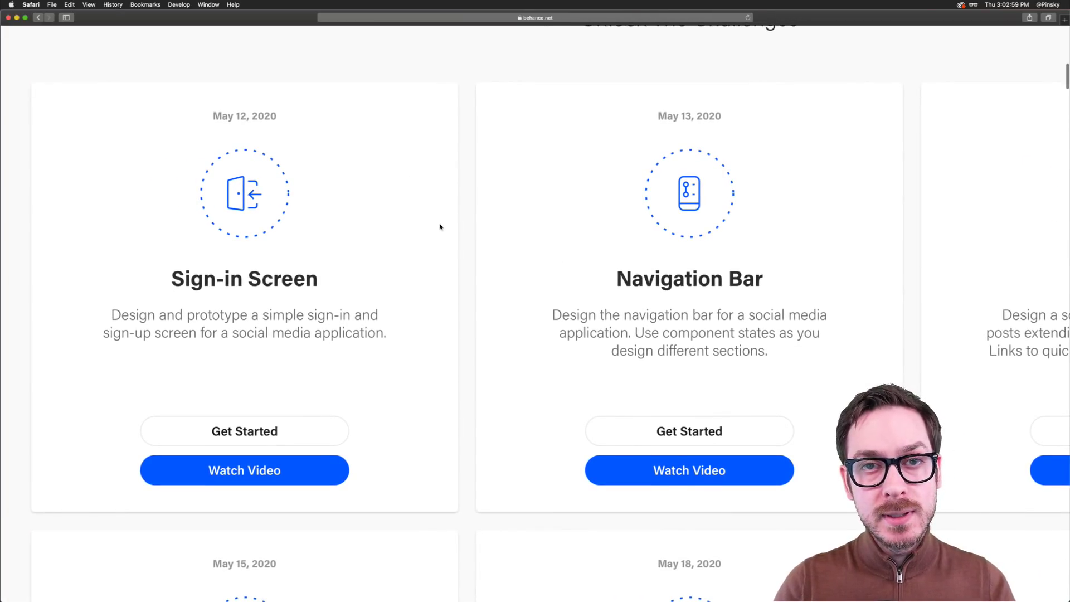
{"action": "scroll", "coordinate": [440, 227], "scroll_direction": "down", "scroll_amount": 1}
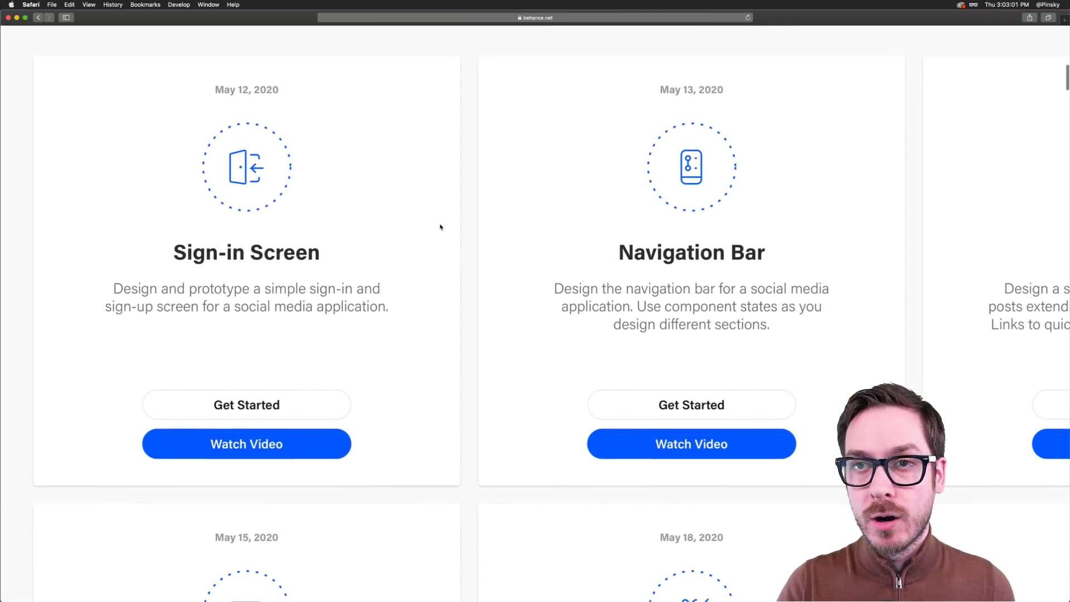
{"action": "scroll", "coordinate": [441, 227], "scroll_direction": "down", "scroll_amount": 1}
{"action": "scroll", "coordinate": [660, 219], "scroll_direction": "right", "scroll_amount": 3}
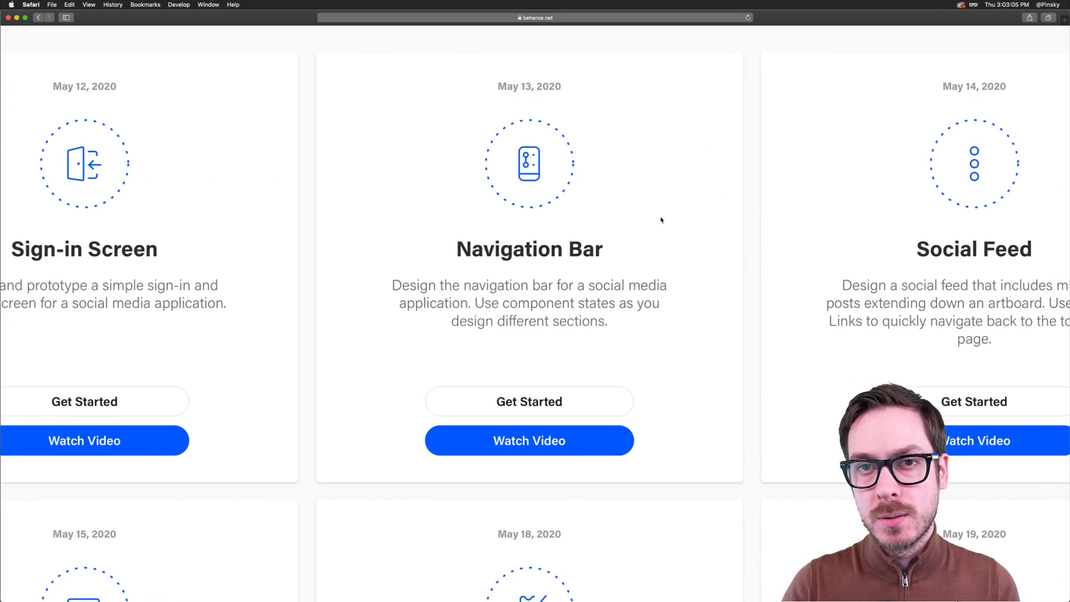
{"action": "scroll", "coordinate": [661, 220], "scroll_direction": "right", "scroll_amount": 3}
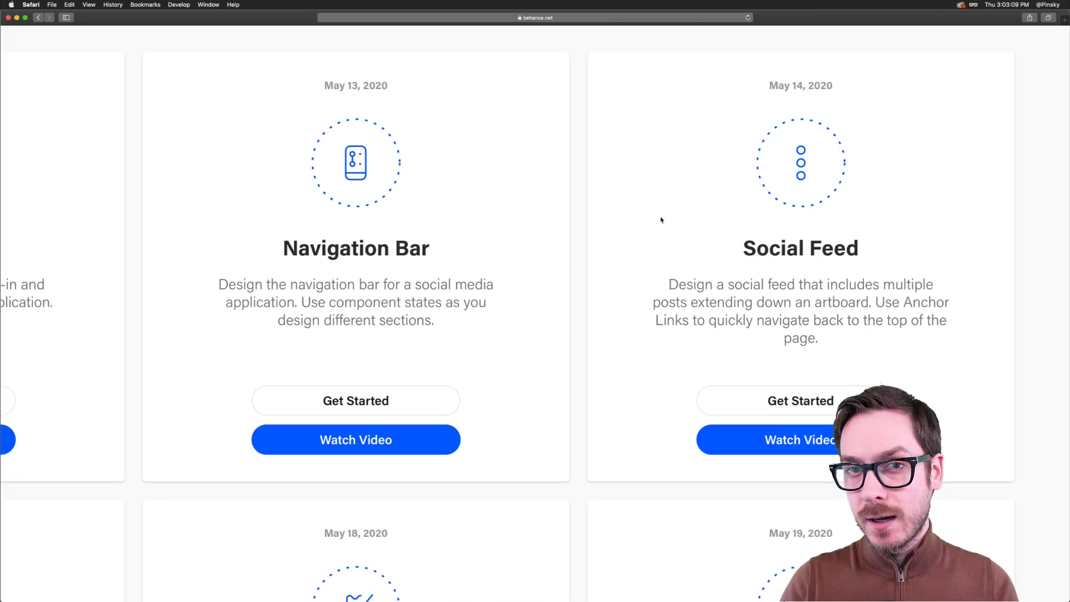
Review the remaining challenge cards, from Search and Discovery, Profile Settings and Messaging through Floating Action Buttons and Animated Graphics
{"action": "scroll", "coordinate": [661, 220], "scroll_direction": "left", "scroll_amount": 8}
{"action": "scroll", "coordinate": [661, 220], "scroll_direction": "down", "scroll_amount": 5}
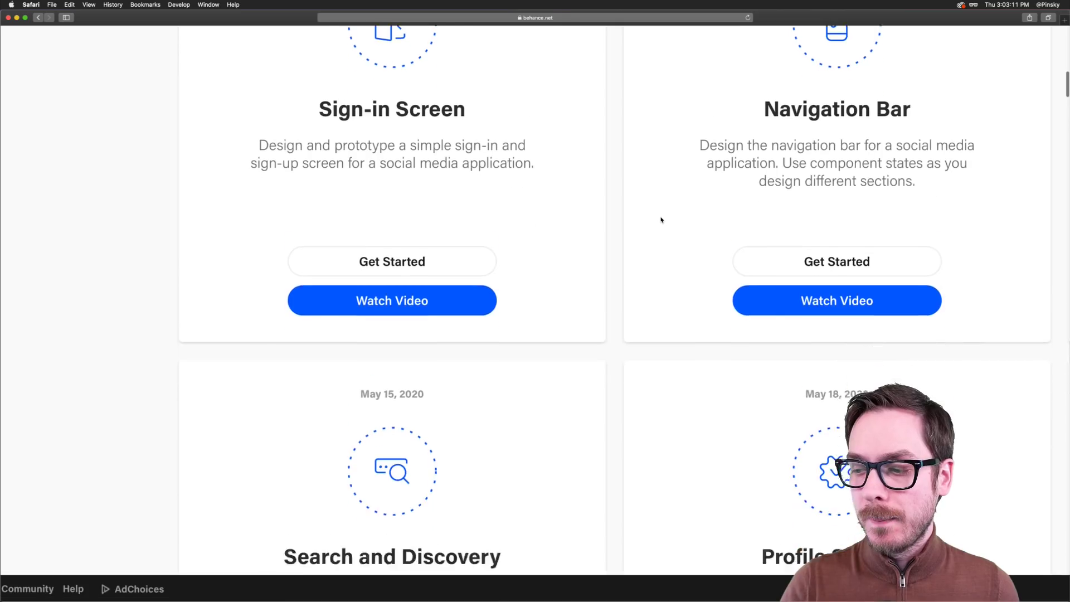
{"action": "scroll", "coordinate": [661, 219], "scroll_direction": "down", "scroll_amount": 5}
{"action": "scroll", "coordinate": [661, 219], "scroll_direction": "right", "scroll_amount": 1}
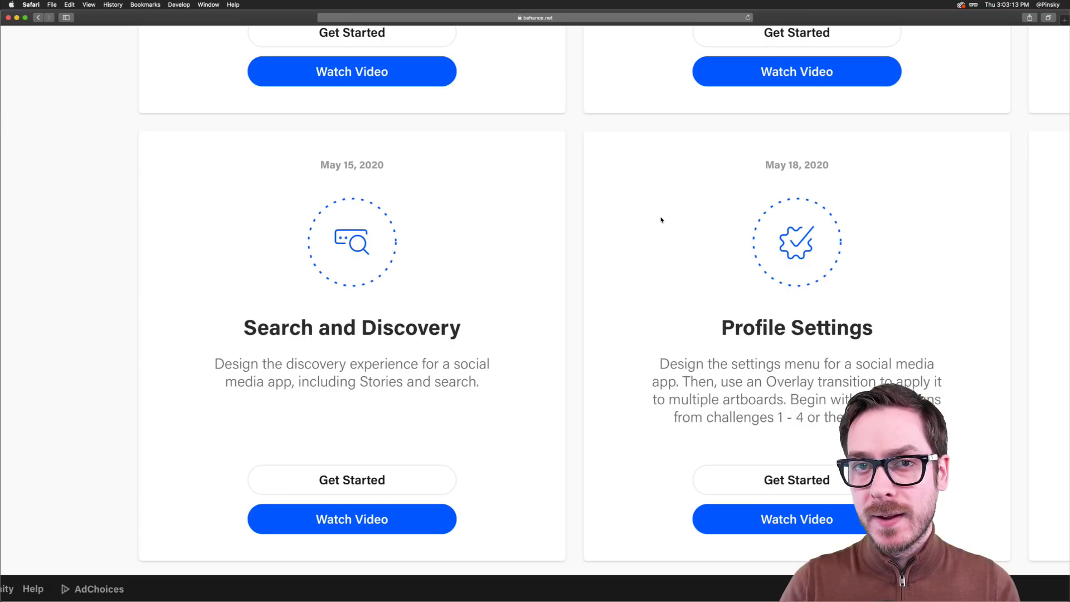
{"action": "scroll", "coordinate": [661, 220], "scroll_direction": "right", "scroll_amount": 1}
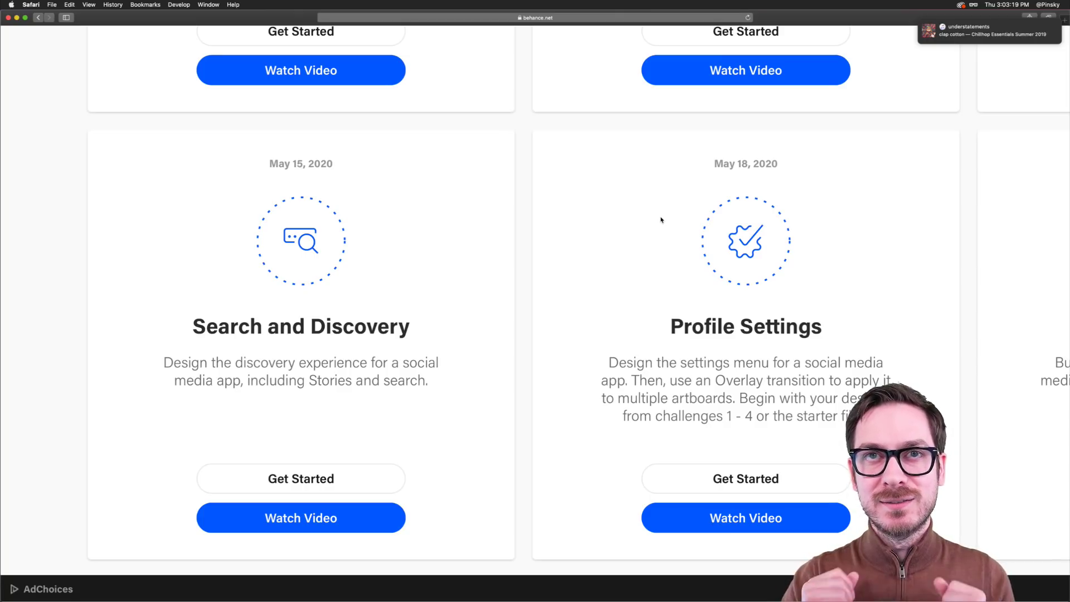
{"action": "scroll", "coordinate": [661, 219], "scroll_direction": "right", "scroll_amount": 5}
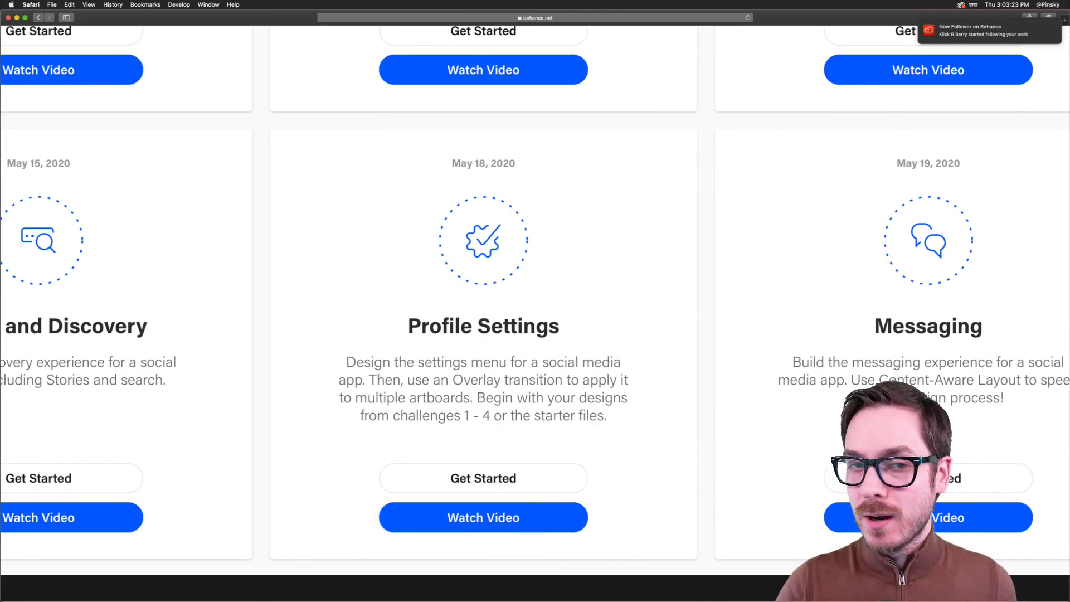
{"action": "key", "text": "super+Tab"}
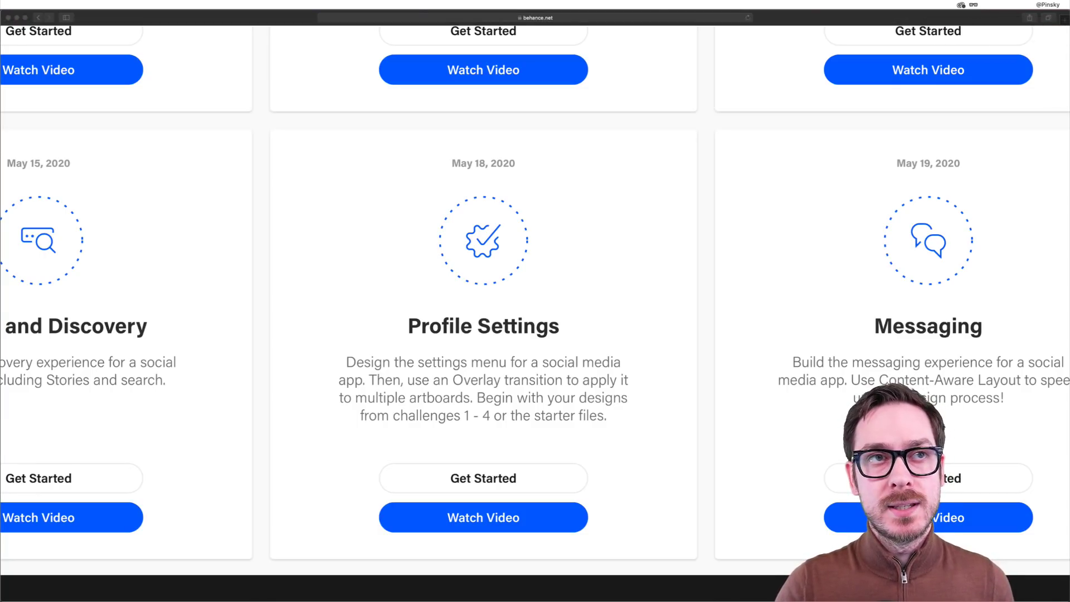
{"action": "left_click", "coordinate": [642, 309]}
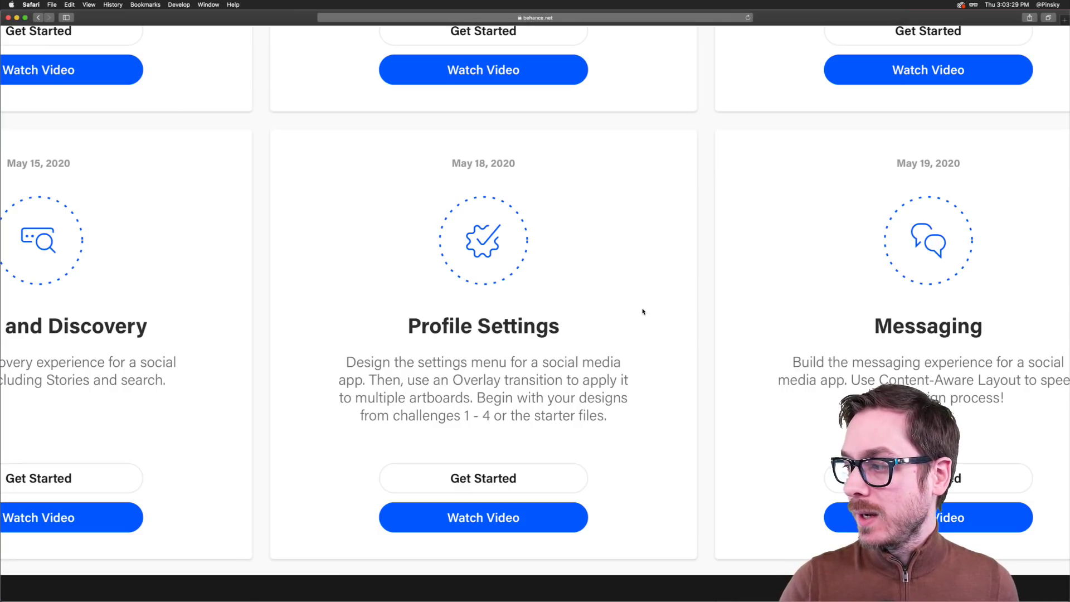
{"action": "scroll", "coordinate": [725, 308], "scroll_direction": "right", "scroll_amount": 2}
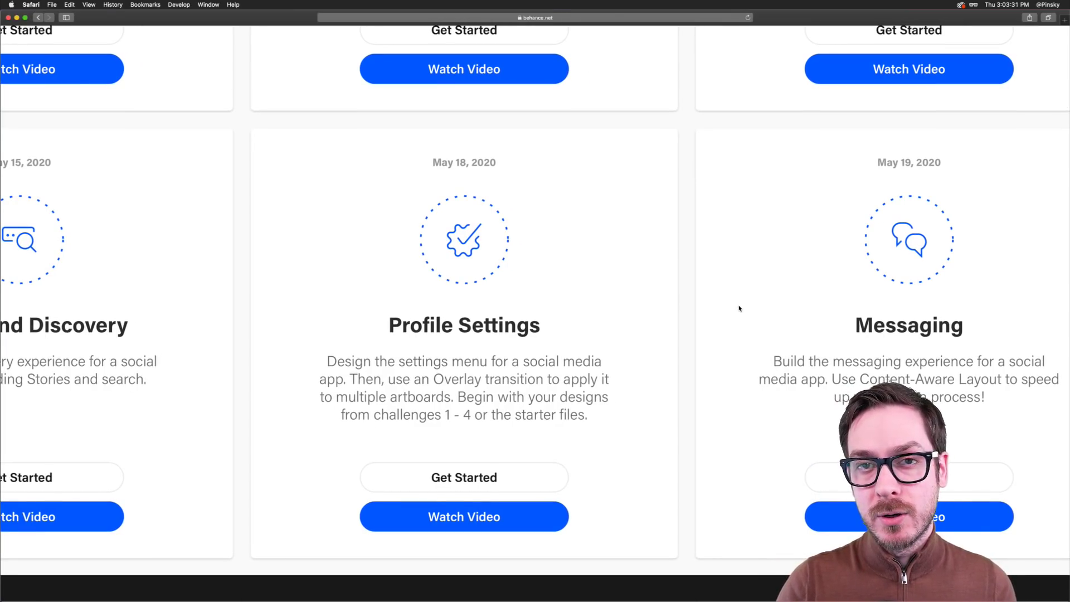
{"action": "scroll", "coordinate": [740, 308], "scroll_direction": "down", "scroll_amount": 5}
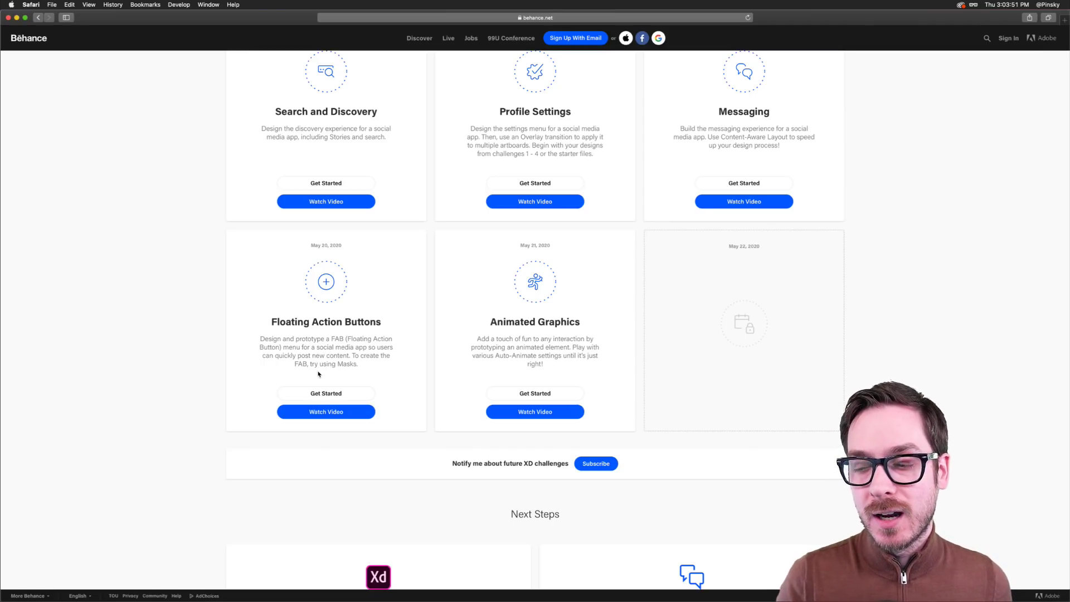
Switch to Adobe XD, open a preview of the Sign up (Day 1) artboard and place the preview over the neighbouring artboards
{"action": "key", "text": "super+Tab"}
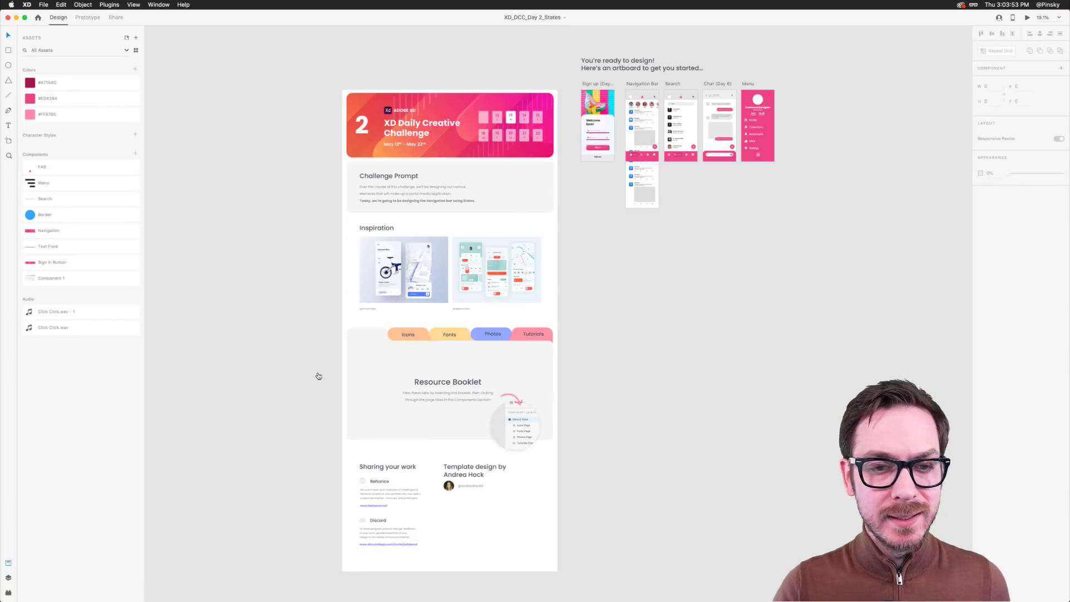
{"action": "scroll", "coordinate": [714, 96], "scroll_direction": "up", "scroll_amount": 10}
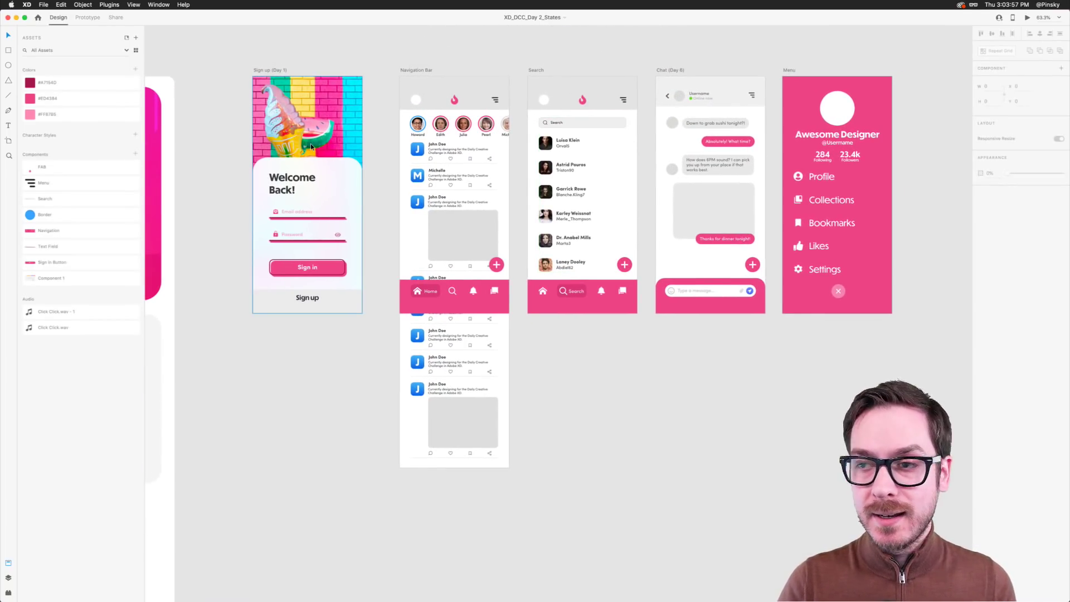
{"action": "scroll", "coordinate": [310, 142], "scroll_direction": "right", "scroll_amount": 5}
{"action": "scroll", "coordinate": [259, 171], "scroll_direction": "right", "scroll_amount": 2}
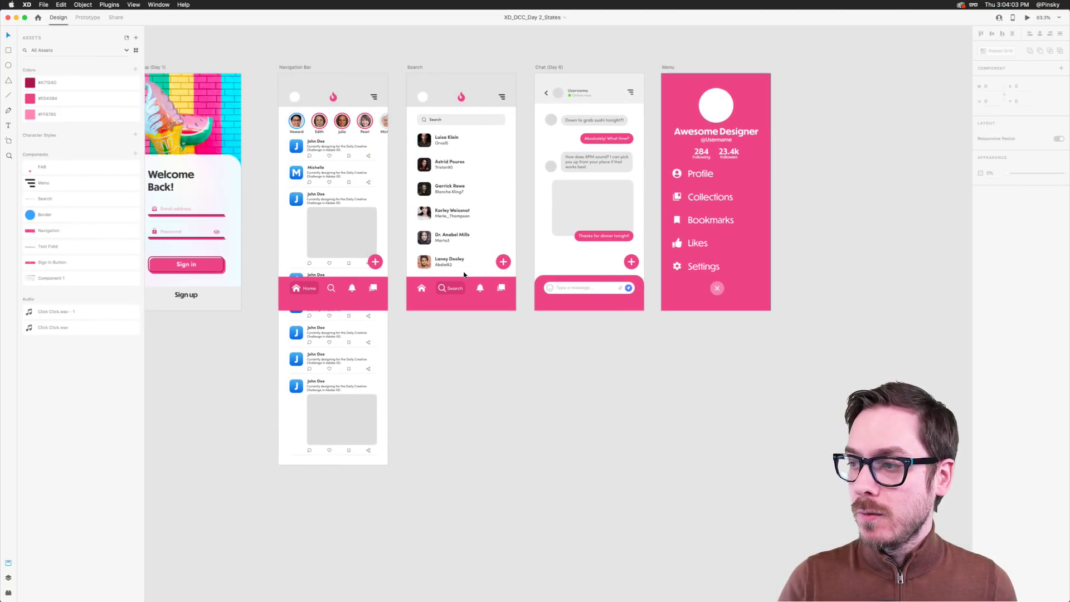
{"action": "left_click", "coordinate": [194, 222]}
{"action": "key", "text": "super+Return"}
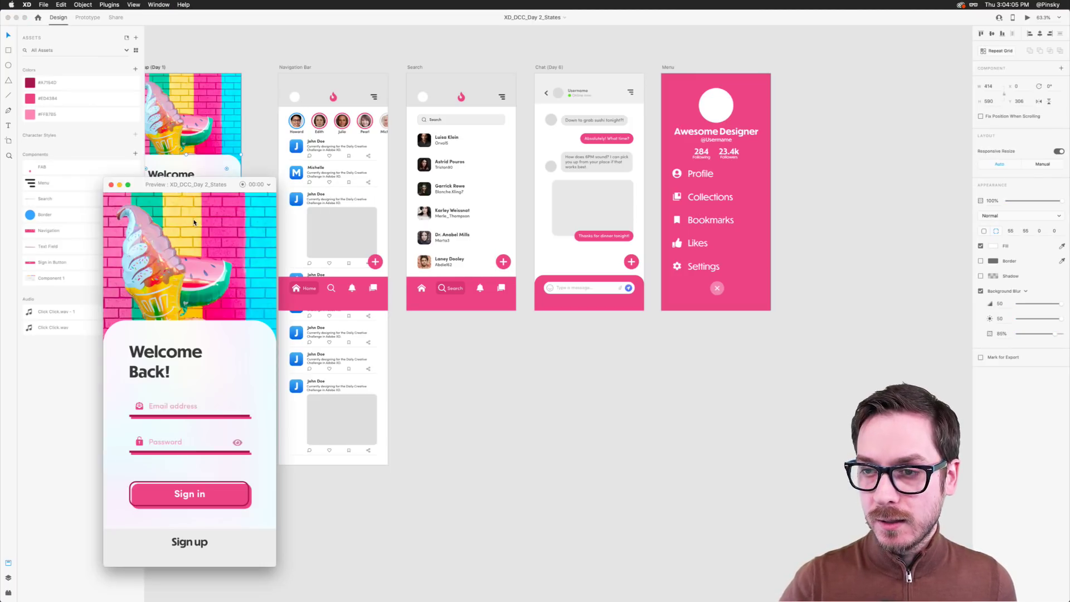
{"action": "left_click_drag", "start_coordinate": [205, 187], "coordinate": [409, 60]}
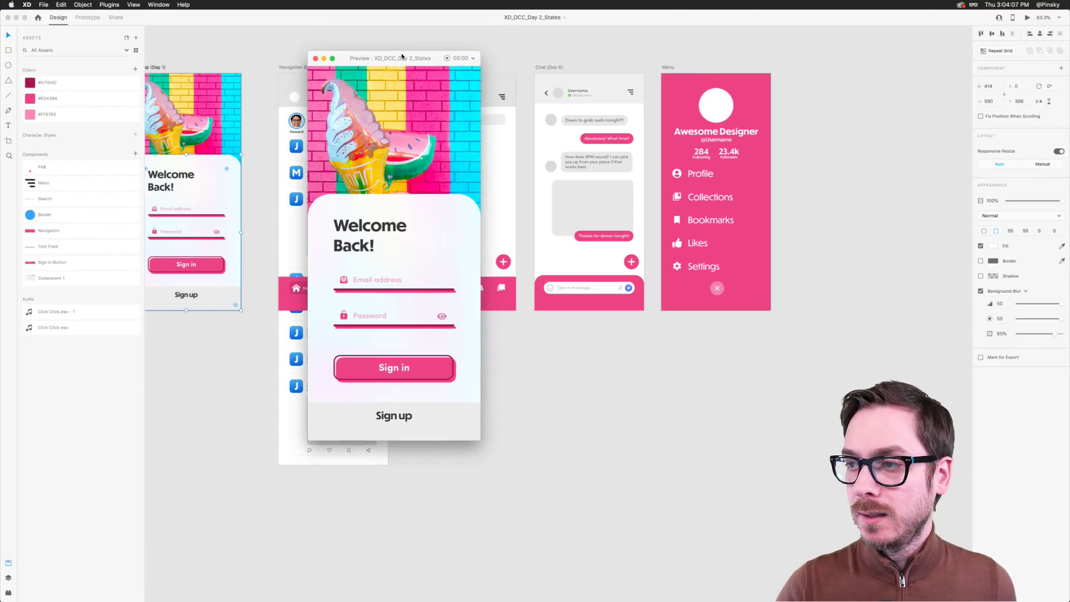
Test the prototype's sign-in, floating action button, feed scrolling and Search, Home, notification and Chat navigation, and return to the design canvas
{"action": "left_click", "coordinate": [403, 367]}
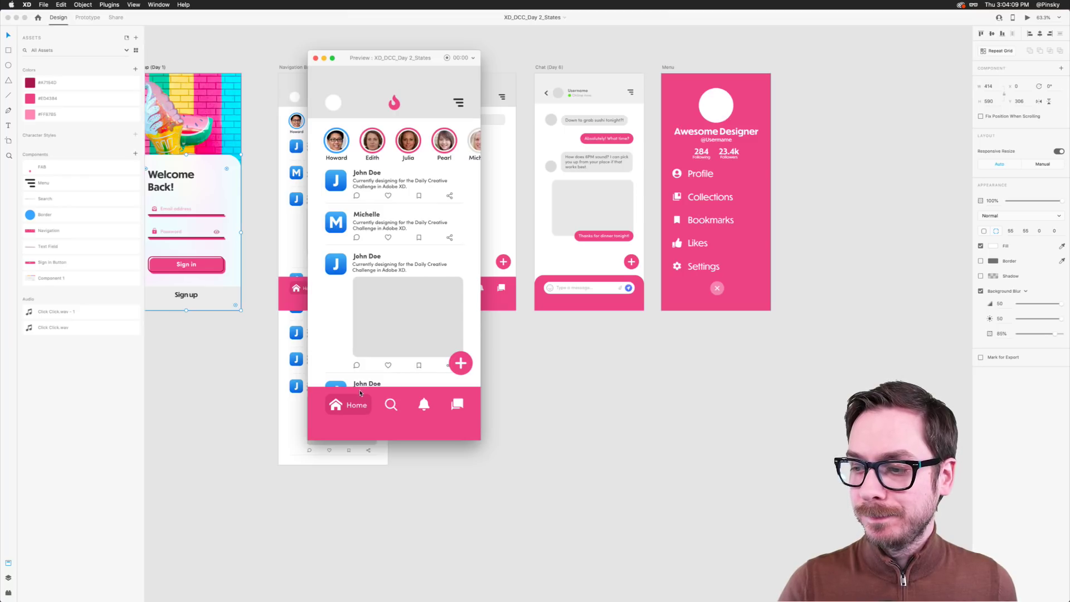
{"action": "left_click", "coordinate": [464, 369]}
{"action": "left_click", "coordinate": [463, 368]}
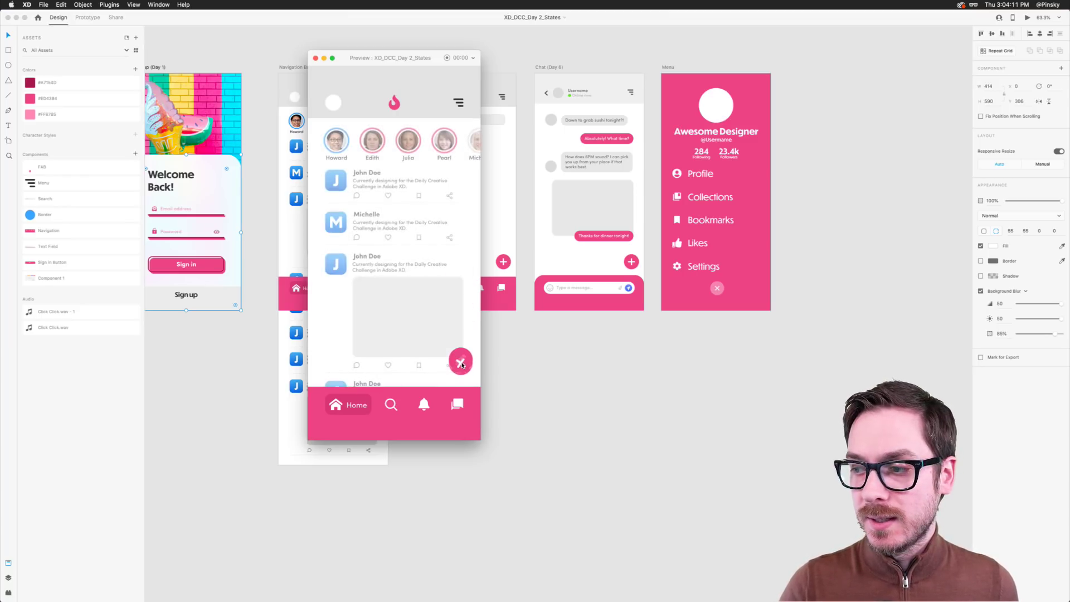
{"action": "left_click", "coordinate": [392, 407]}
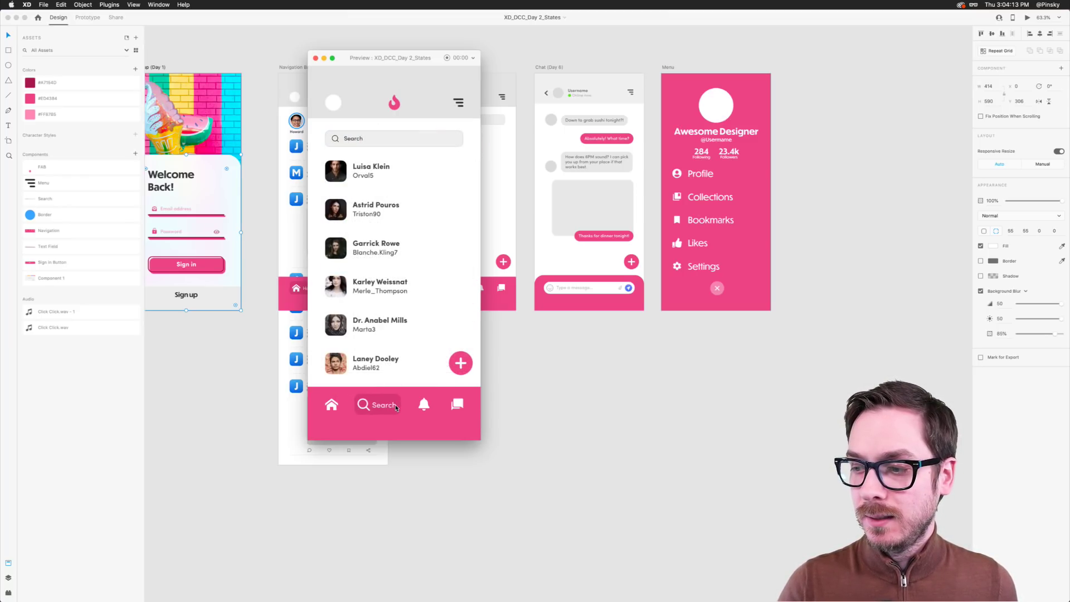
{"action": "left_click", "coordinate": [332, 408]}
{"action": "scroll", "coordinate": [387, 313], "scroll_direction": "down", "scroll_amount": 5}
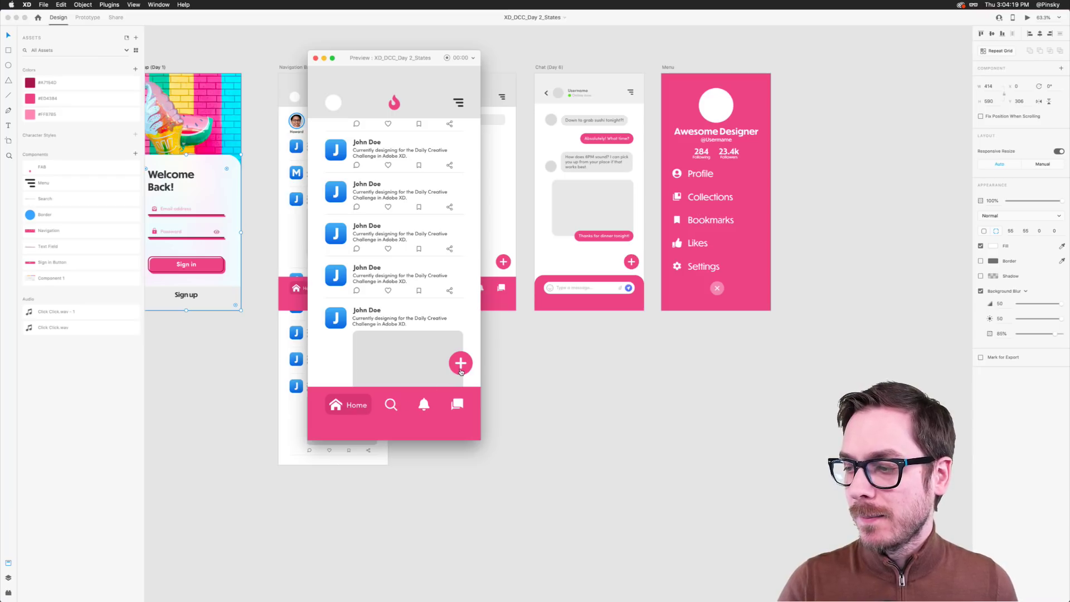
{"action": "left_click", "coordinate": [424, 404]}
{"action": "left_click", "coordinate": [457, 404]}
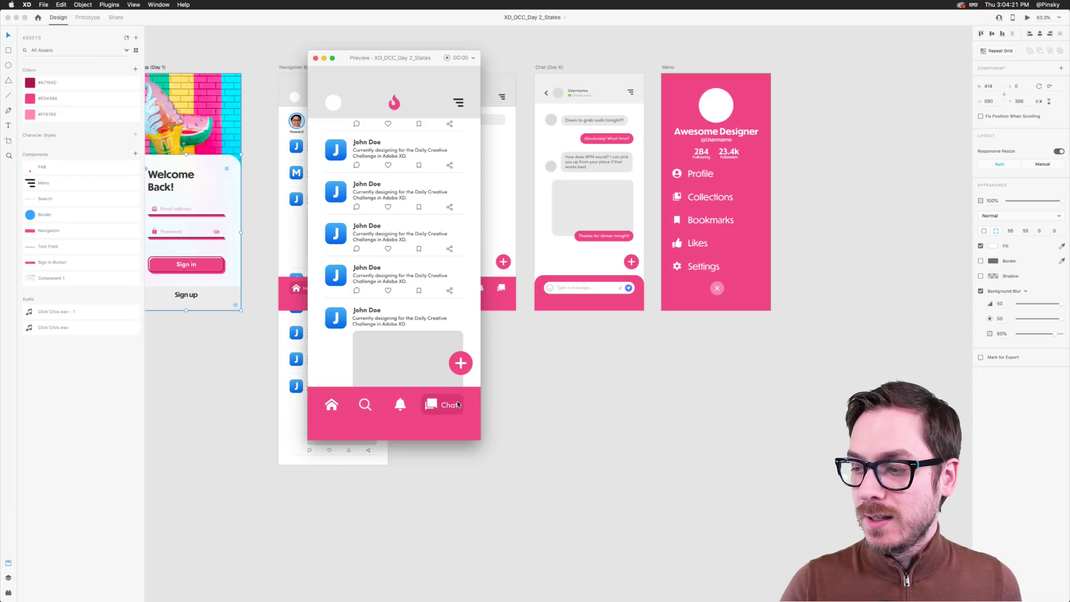
{"action": "scroll", "coordinate": [398, 238], "scroll_direction": "up", "scroll_amount": 5}
{"action": "left_click", "coordinate": [637, 210]}
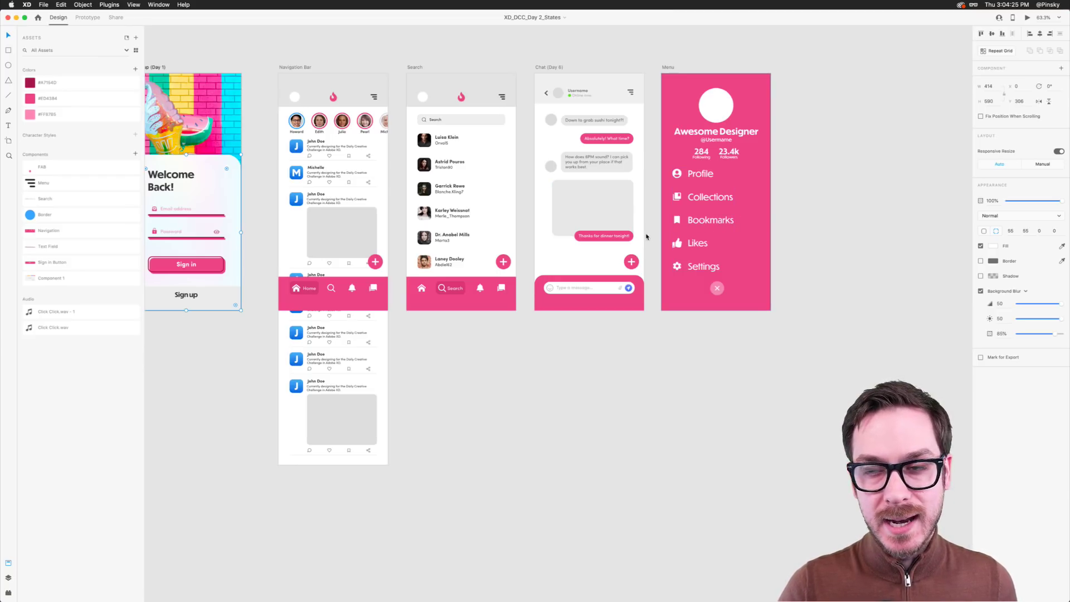
Draw a new blank artboard about 649 × 521 beside the Menu artboard, aligned with its upper edge
{"action": "scroll", "coordinate": [781, 211], "scroll_direction": "right", "scroll_amount": 5}
{"action": "scroll", "coordinate": [770, 148], "scroll_direction": "up", "scroll_amount": 5}
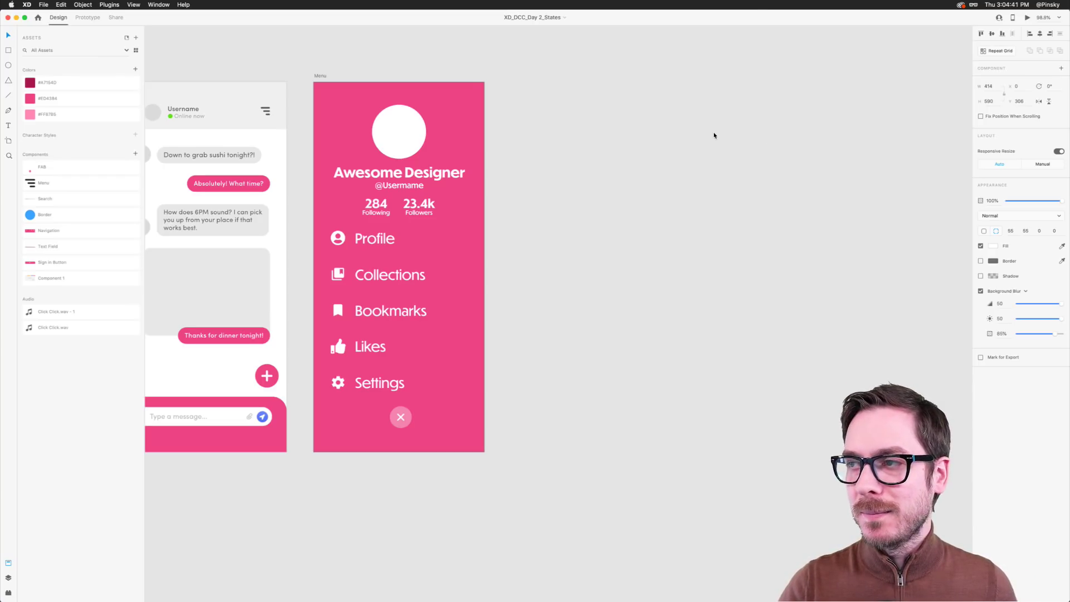
{"action": "scroll", "coordinate": [460, 96], "scroll_direction": "right", "scroll_amount": 3}
{"action": "left_click", "coordinate": [8, 141]}
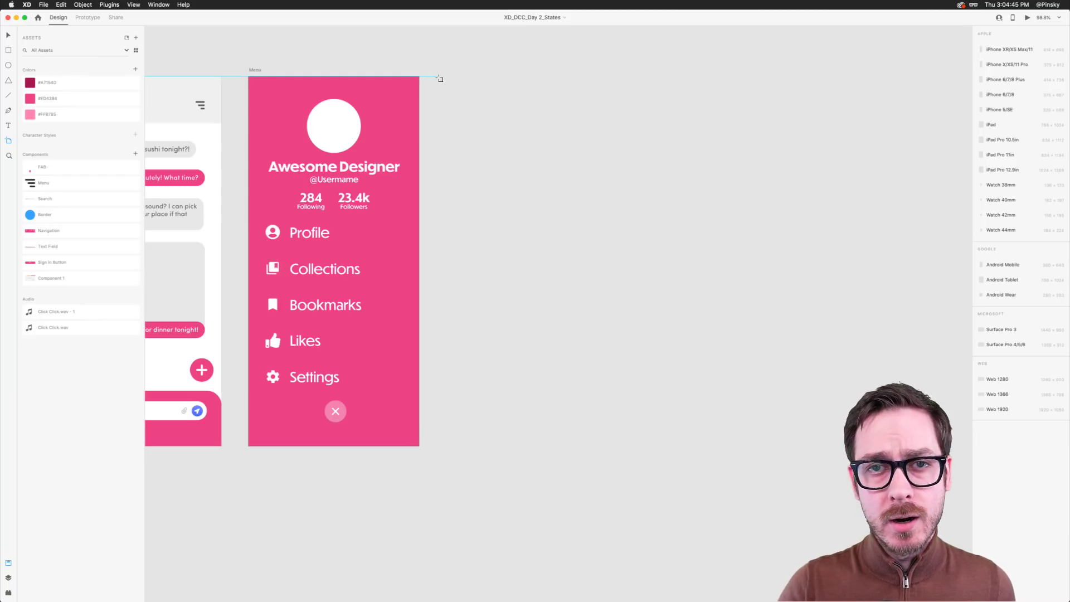
{"action": "left_click_drag", "start_coordinate": [439, 79], "coordinate": [666, 268]}
{"action": "left_click_drag", "start_coordinate": [697, 282], "coordinate": [707, 292]}
{"action": "key", "text": "v"}
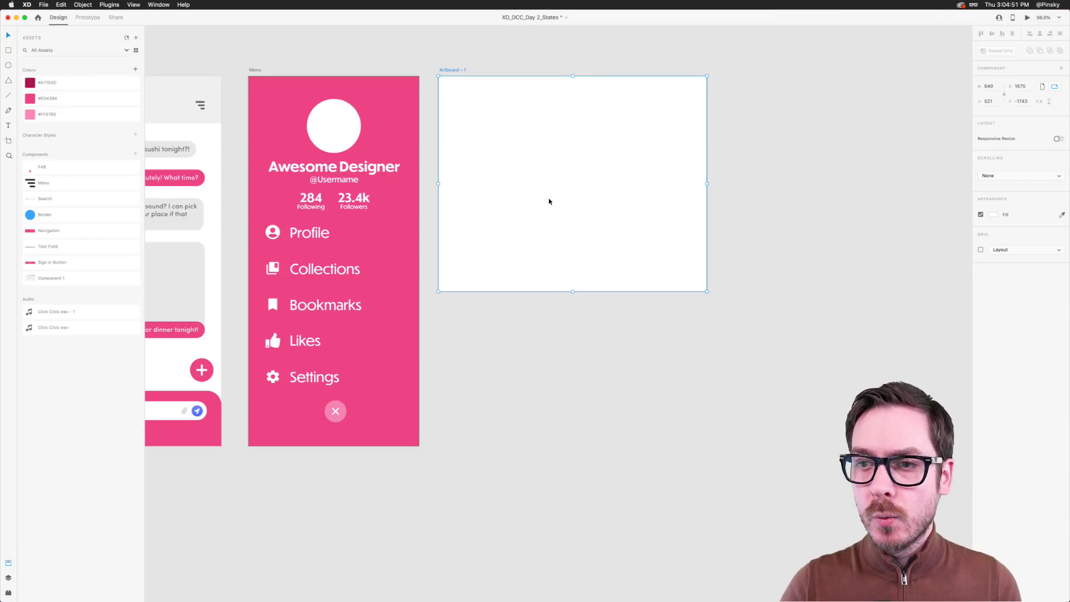
Examine the heart icon under the Michelle post on the Navigation Bar artboard up close
{"action": "scroll", "coordinate": [548, 202], "scroll_direction": "left", "scroll_amount": 3}
{"action": "scroll", "coordinate": [311, 221], "scroll_direction": "up", "scroll_amount": 10}
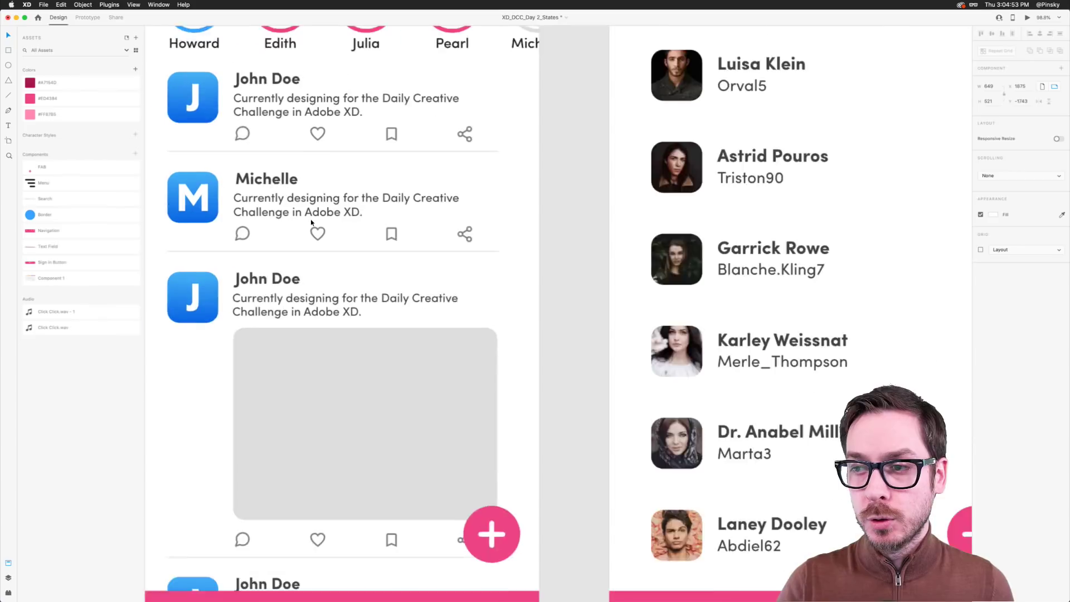
{"action": "scroll", "coordinate": [311, 222], "scroll_direction": "up", "scroll_amount": 3}
{"action": "scroll", "coordinate": [320, 231], "scroll_direction": "up", "scroll_amount": 5}
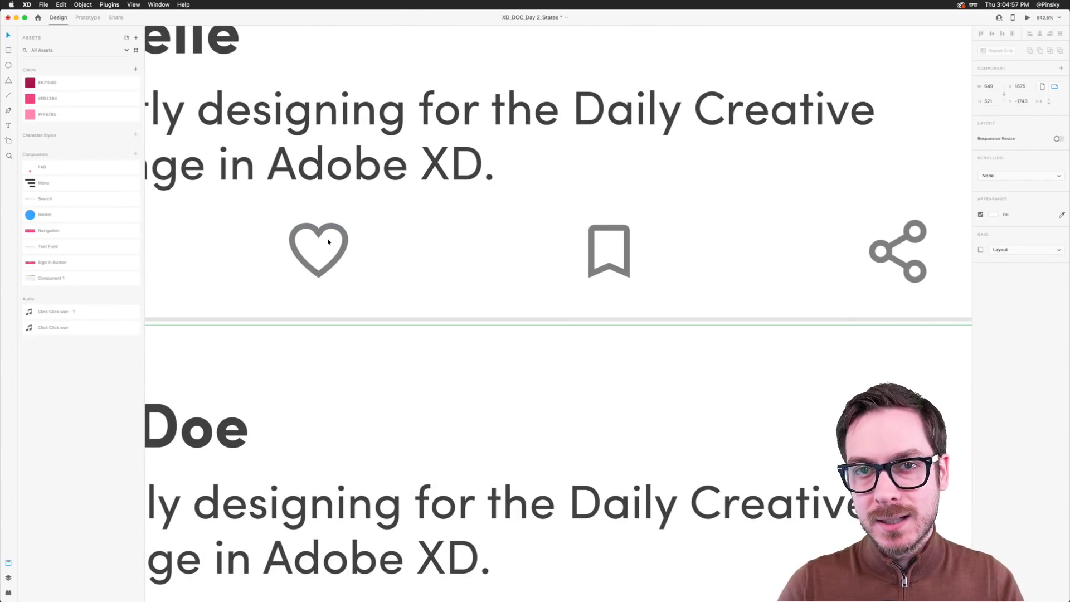
{"action": "scroll", "coordinate": [328, 242], "scroll_direction": "down", "scroll_amount": 2}
{"action": "scroll", "coordinate": [328, 240], "scroll_direction": "up", "scroll_amount": 3}
{"action": "scroll", "coordinate": [329, 241], "scroll_direction": "down", "scroll_amount": 6}
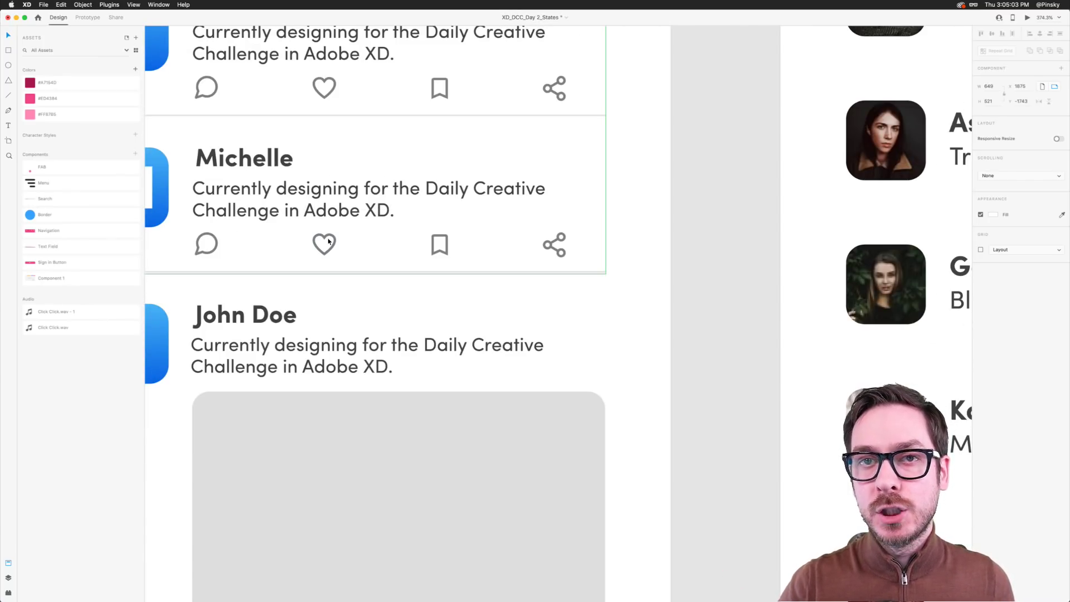
Rename the new blank artboard beside the Menu artboard as Heart
{"action": "key", "text": "super+3"}
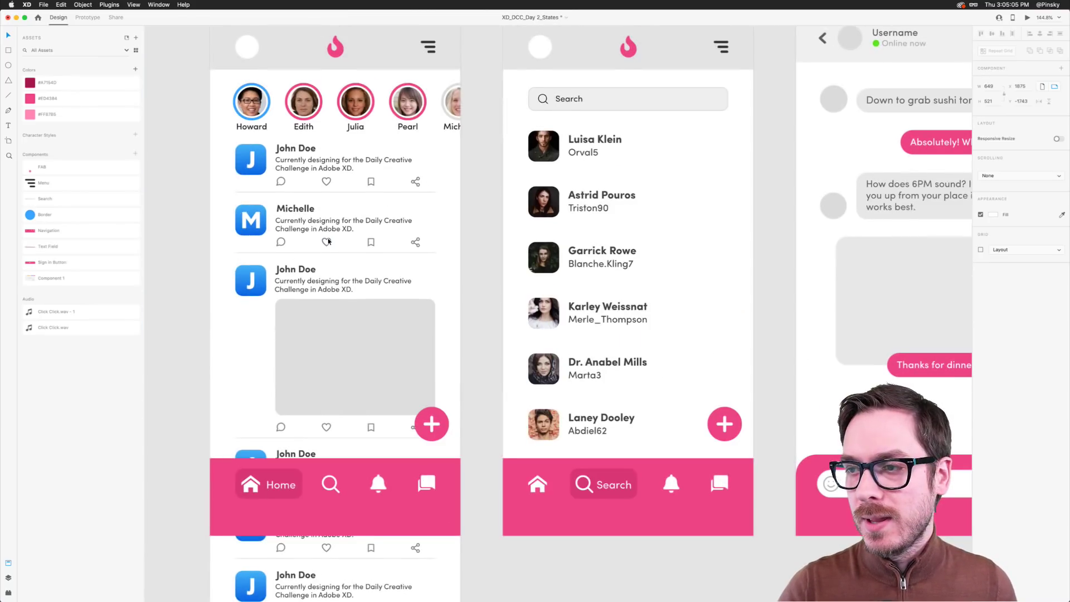
{"action": "scroll", "coordinate": [416, 184], "scroll_direction": "left", "scroll_amount": 2}
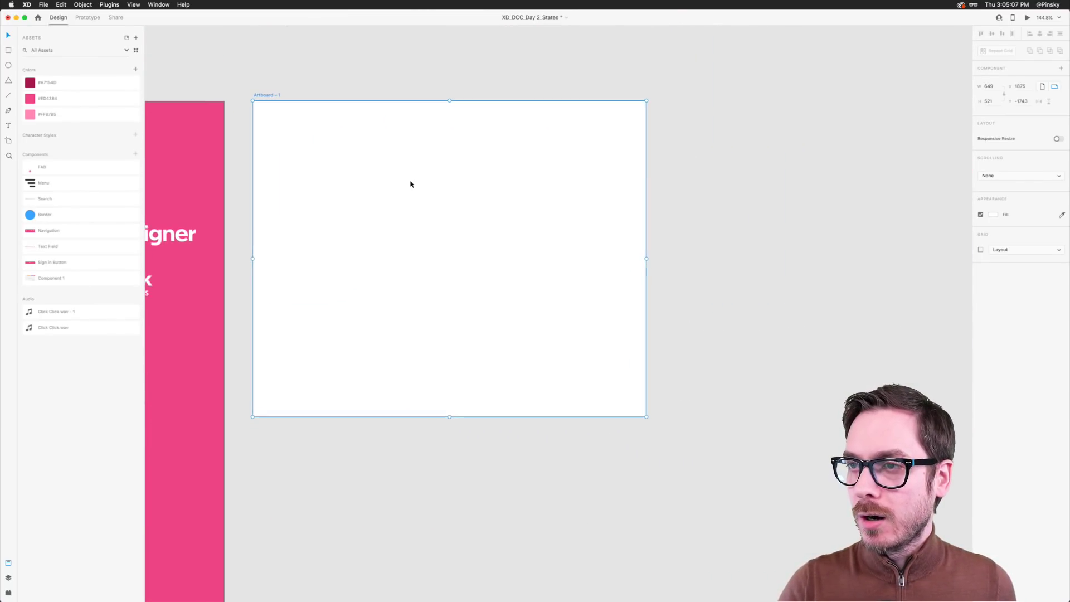
{"action": "double_click", "coordinate": [270, 94]}
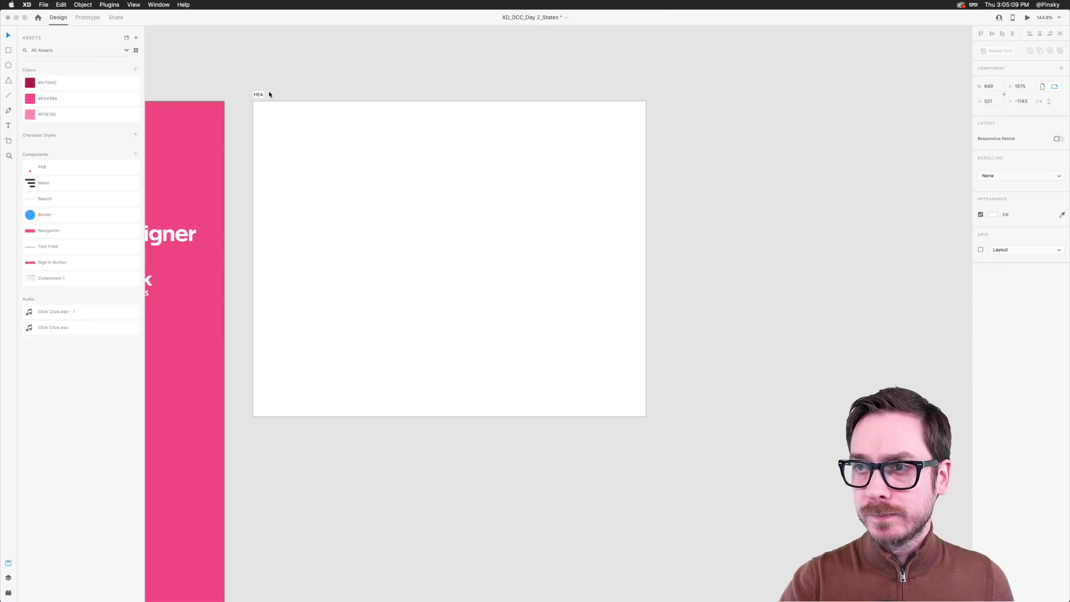
{"action": "type", "text": "HEART"}
{"action": "key", "text": "BackSpace"}
{"action": "key", "text": "BackSpace"}
{"action": "key", "text": "BackSpace"}
{"action": "key", "text": "BackSpace"}
{"action": "key", "text": "BackSpace"}
{"action": "type", "text": "Heart"}
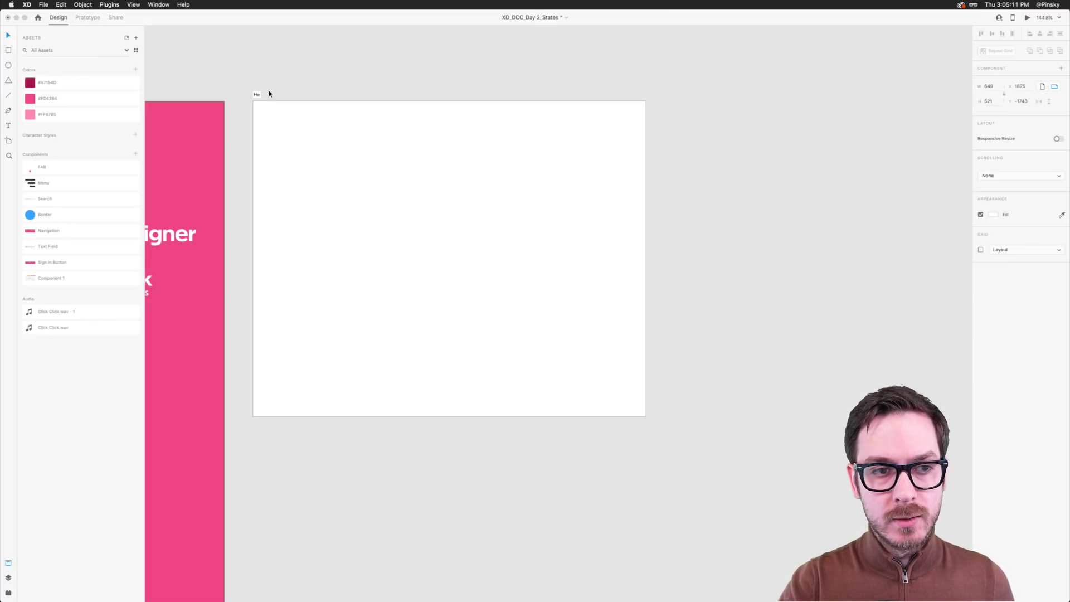
{"action": "key", "text": "Return"}
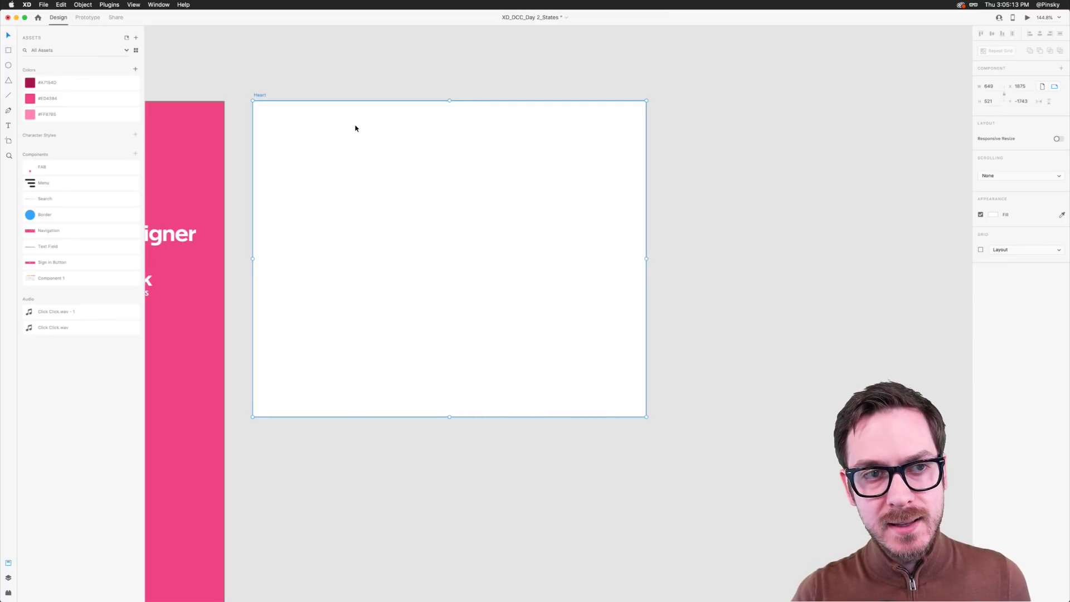
Search the Icons 4 Design plugin for heart icons
{"action": "scroll", "coordinate": [453, 186], "scroll_direction": "down", "scroll_amount": 2}
{"action": "scroll", "coordinate": [453, 186], "scroll_direction": "right", "scroll_amount": 1}
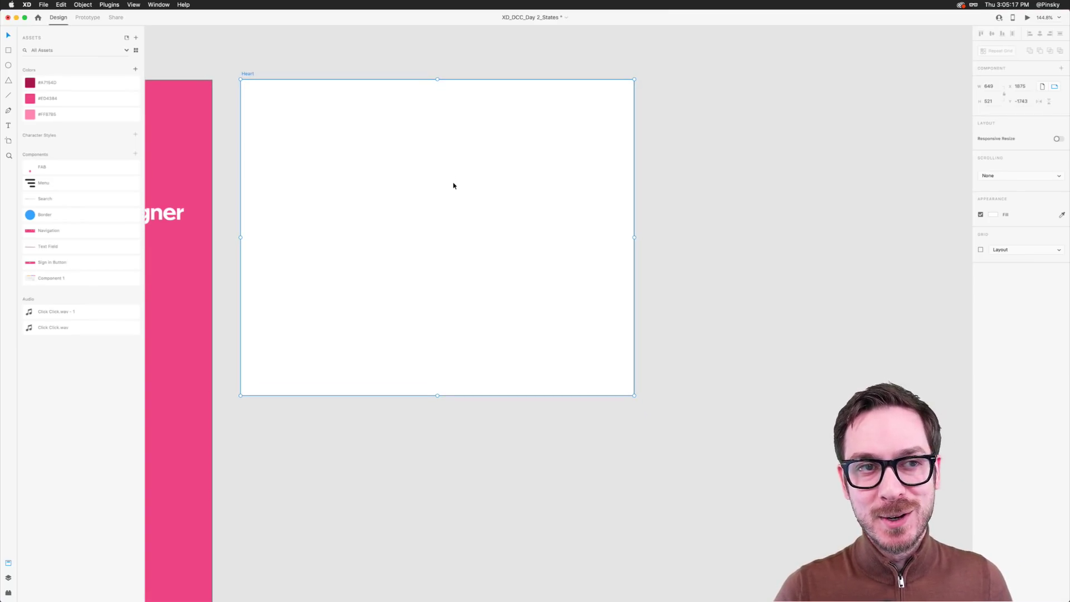
{"action": "scroll", "coordinate": [482, 189], "scroll_direction": "down", "scroll_amount": 2}
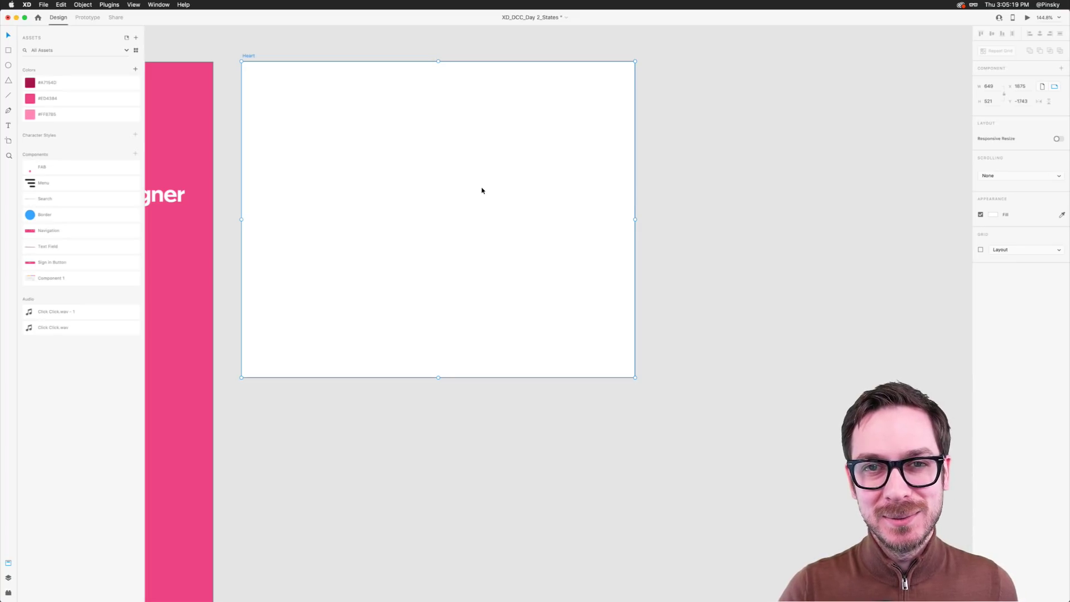
{"action": "scroll", "coordinate": [482, 190], "scroll_direction": "right", "scroll_amount": 3}
{"action": "scroll", "coordinate": [482, 190], "scroll_direction": "down", "scroll_amount": 1}
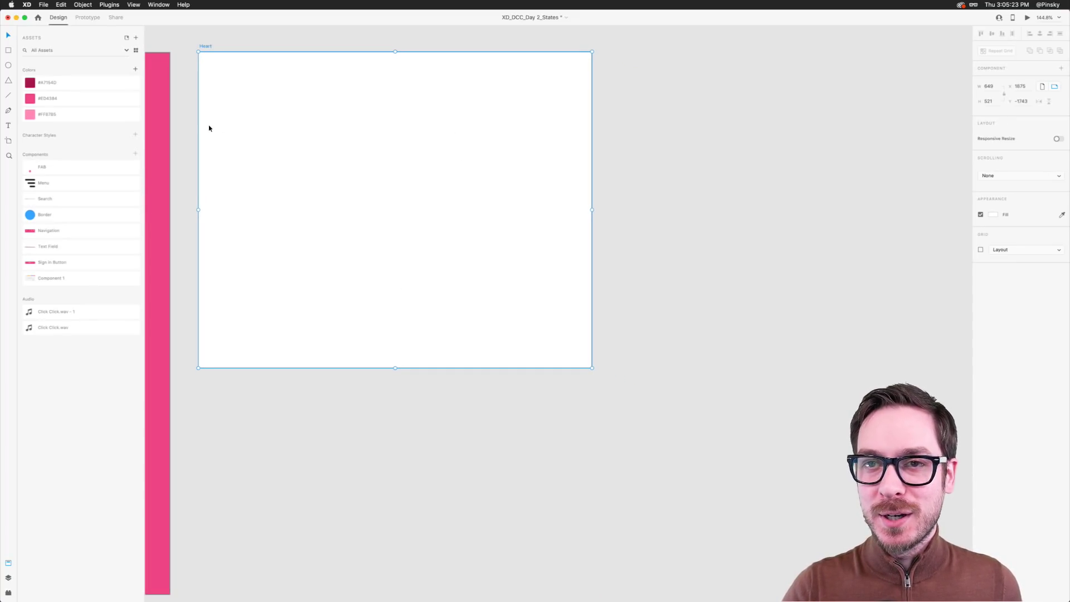
{"action": "left_click", "coordinate": [9, 593]}
{"action": "left_click", "coordinate": [54, 80]}
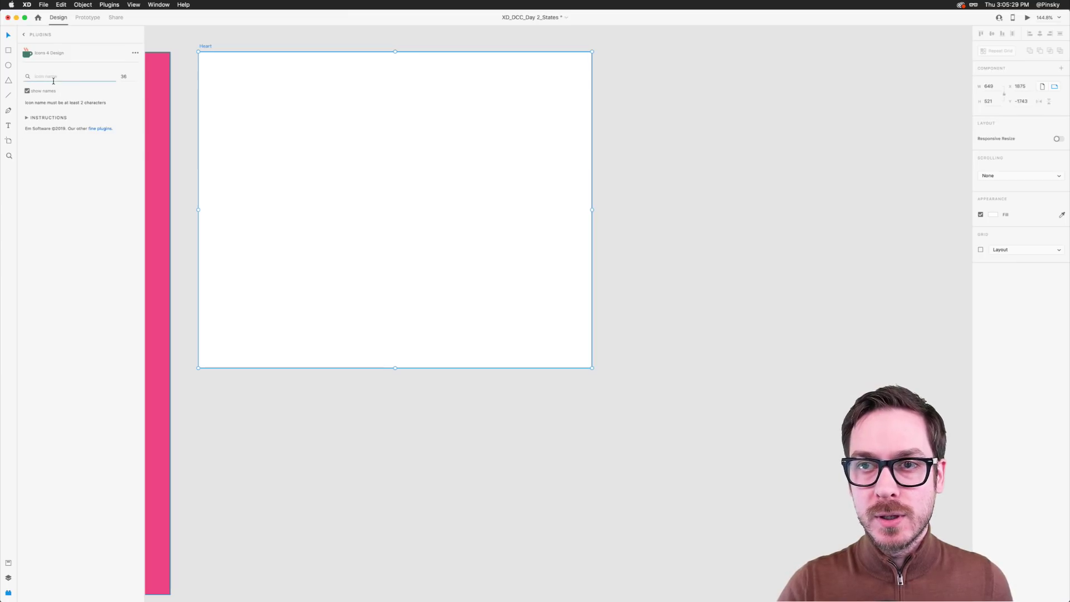
{"action": "type", "text": "heart"}
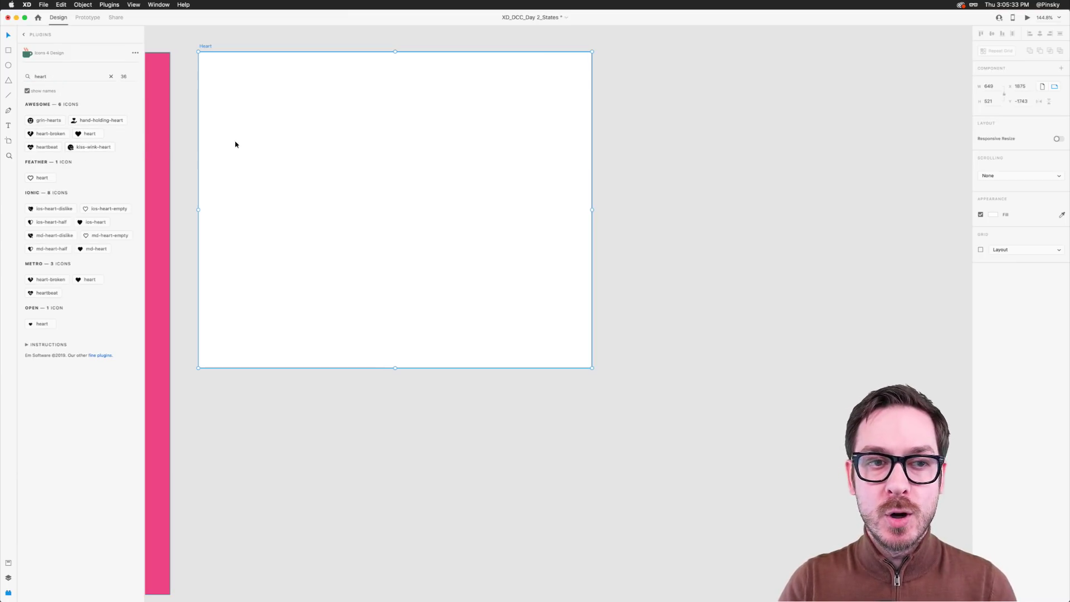
{"action": "scroll", "coordinate": [343, 143], "scroll_direction": "up", "scroll_amount": 1}
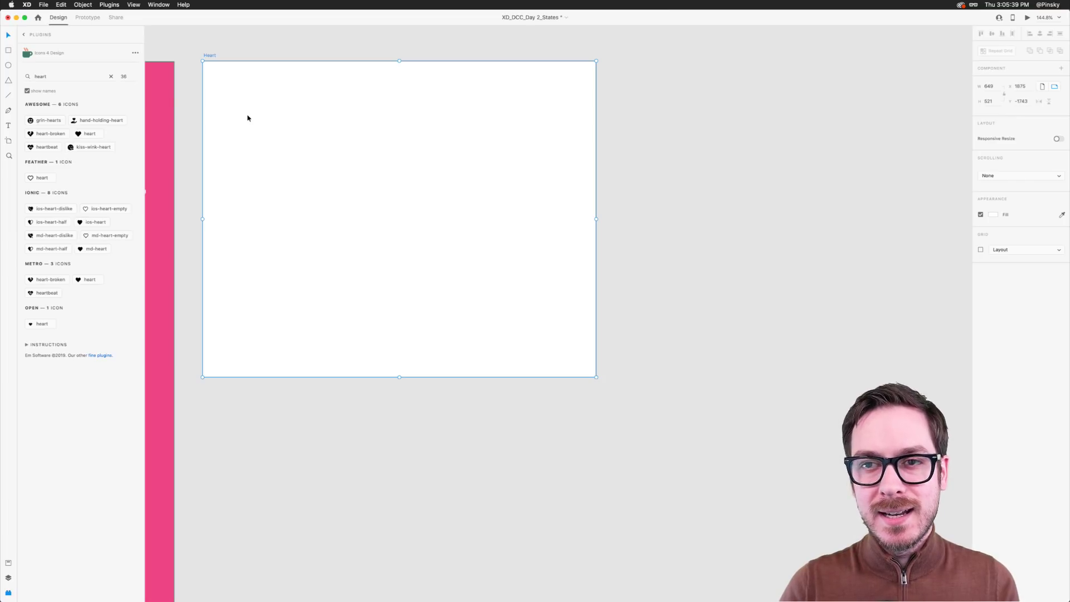
Draw a triangle about 291 × 252 with the Polygon tool on the Heart artboard and centre it horizontally
{"action": "left_click", "coordinate": [8, 82]}
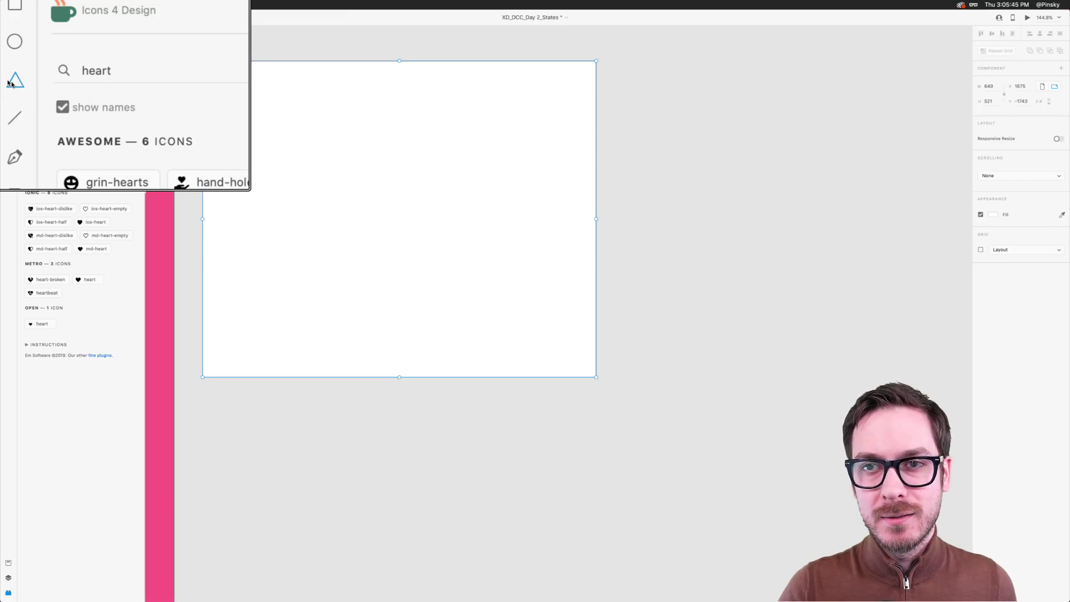
{"action": "left_click_drag", "start_coordinate": [336, 121], "coordinate": [511, 315]}
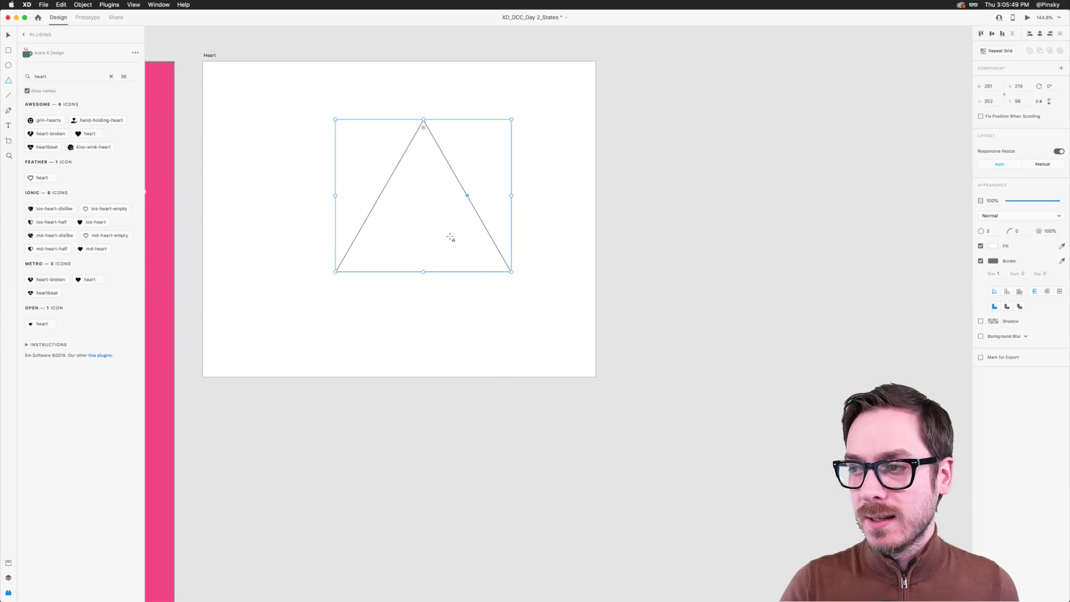
{"action": "mouse_move", "coordinate": [449, 234]}
{"action": "left_mouse_down"}
{"action": "mouse_move", "coordinate": [419, 230]}
{"action": "mouse_move", "coordinate": [420, 246]}
{"action": "mouse_move", "coordinate": [420, 208]}
{"action": "mouse_move", "coordinate": [421, 253]}
{"action": "mouse_move", "coordinate": [420, 240]}
{"action": "left_mouse_up"}
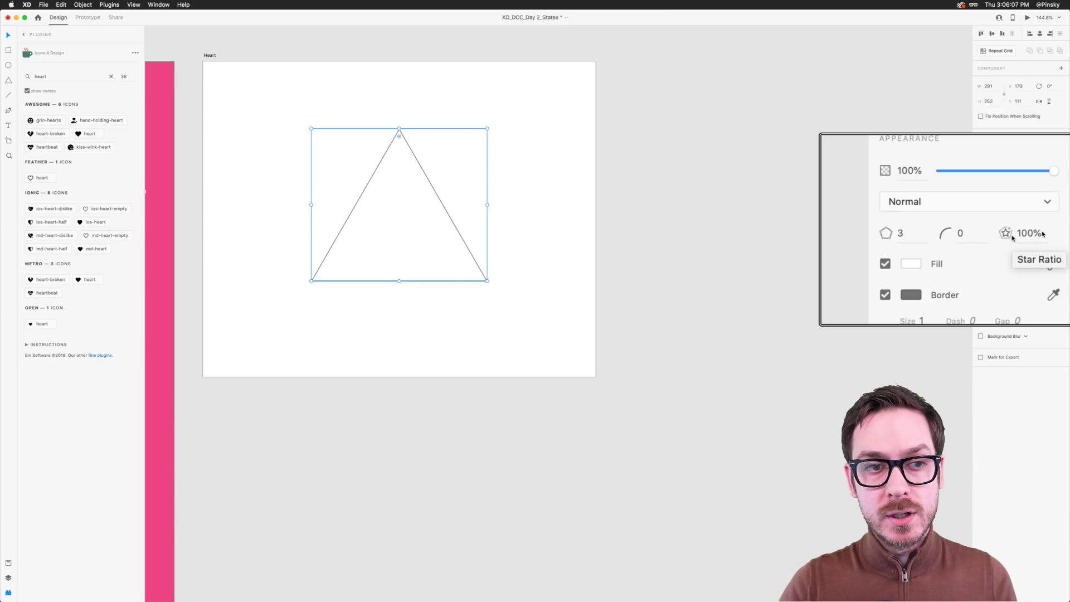
Turn the triangle into a heart shape by entering <3 as its corner count
{"action": "left_click", "coordinate": [902, 233]}
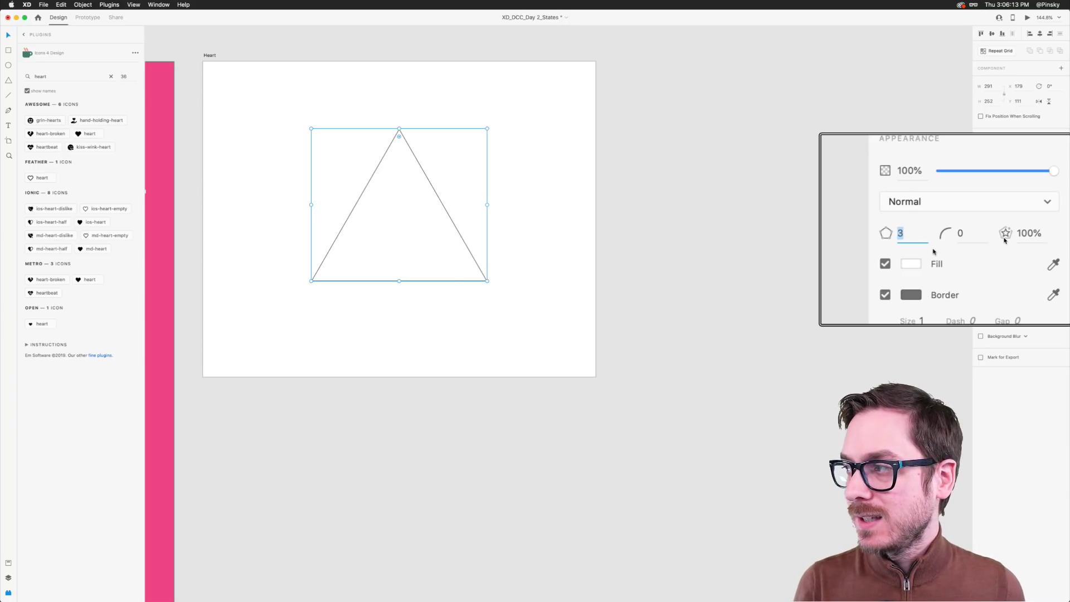
{"action": "type", "text": "<3"}
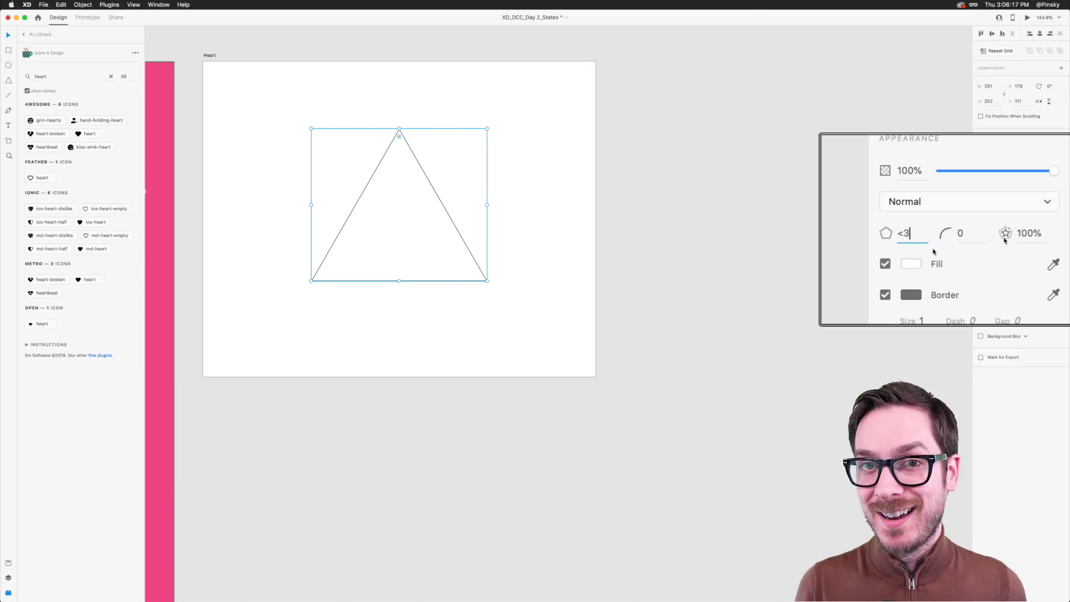
{"action": "key", "text": "Return"}
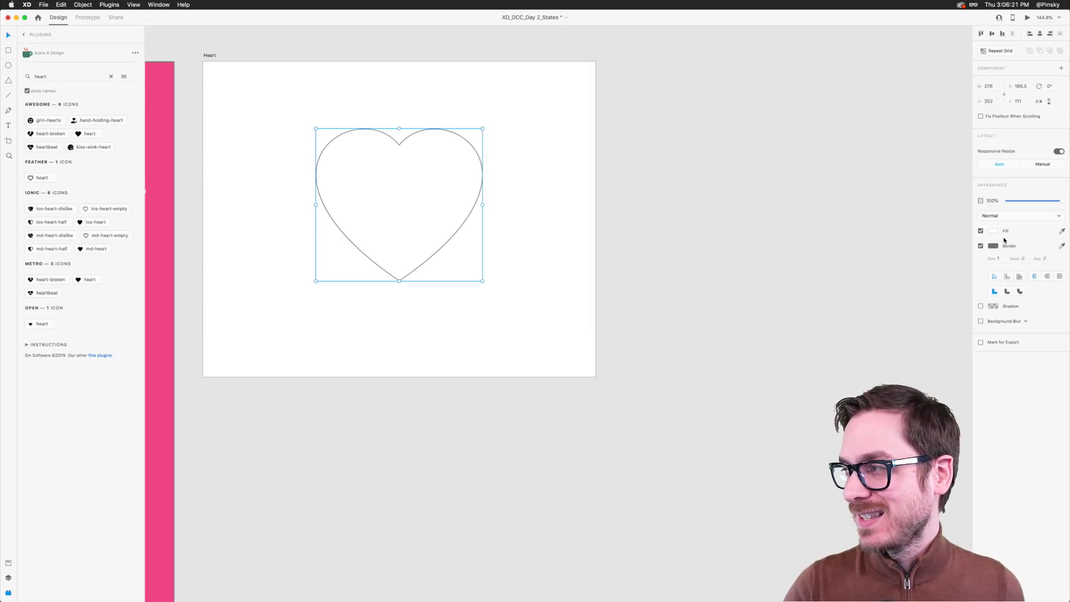
Remove the heart's fill and change its border colour to light gray
{"action": "left_click", "coordinate": [981, 231]}
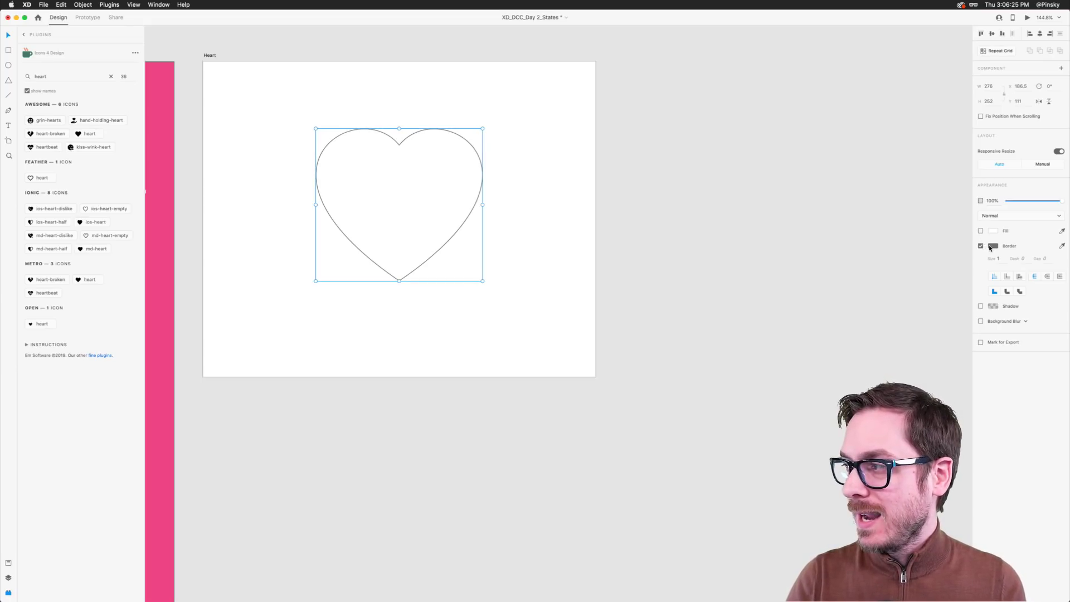
{"action": "left_click", "coordinate": [993, 246]}
{"action": "left_click_drag", "start_coordinate": [900, 224], "coordinate": [893, 220]}
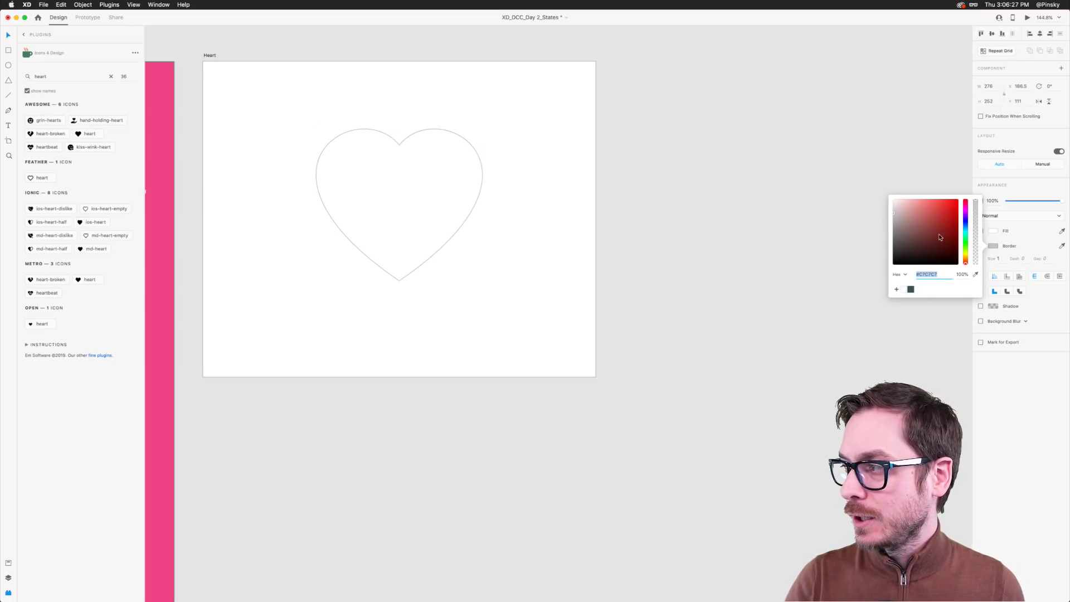
Set the heart's border size to 15 and deselect the shape
{"action": "left_click", "coordinate": [1002, 265]}
{"action": "type", "text": "11"}
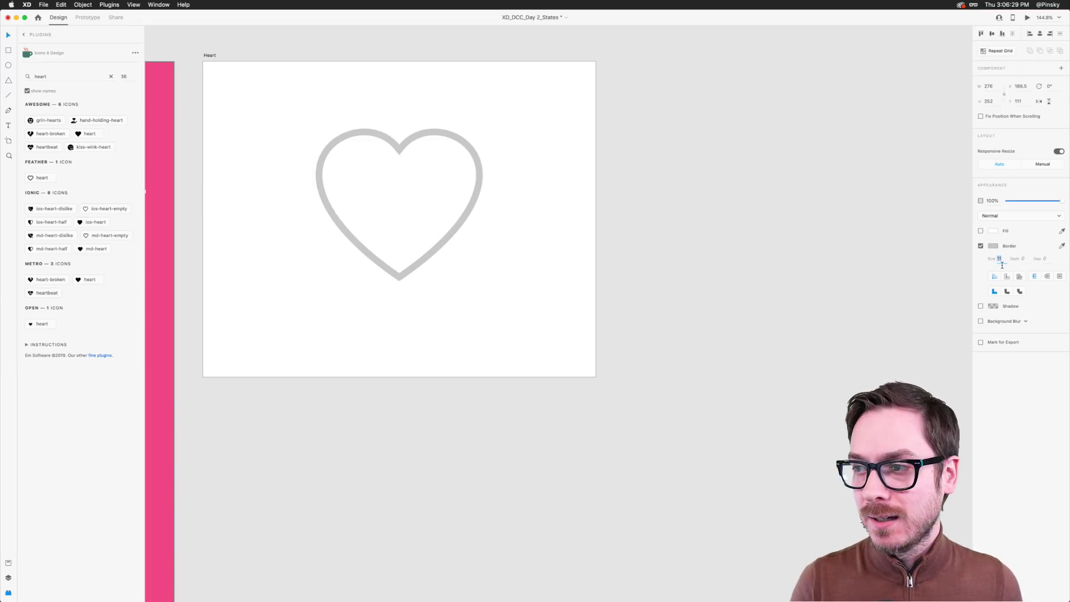
{"action": "key", "text": "Up"}
{"action": "key", "text": "Up"}
{"action": "key", "text": "Up"}
{"action": "key", "text": "Up"}
{"action": "key", "text": "Up"}
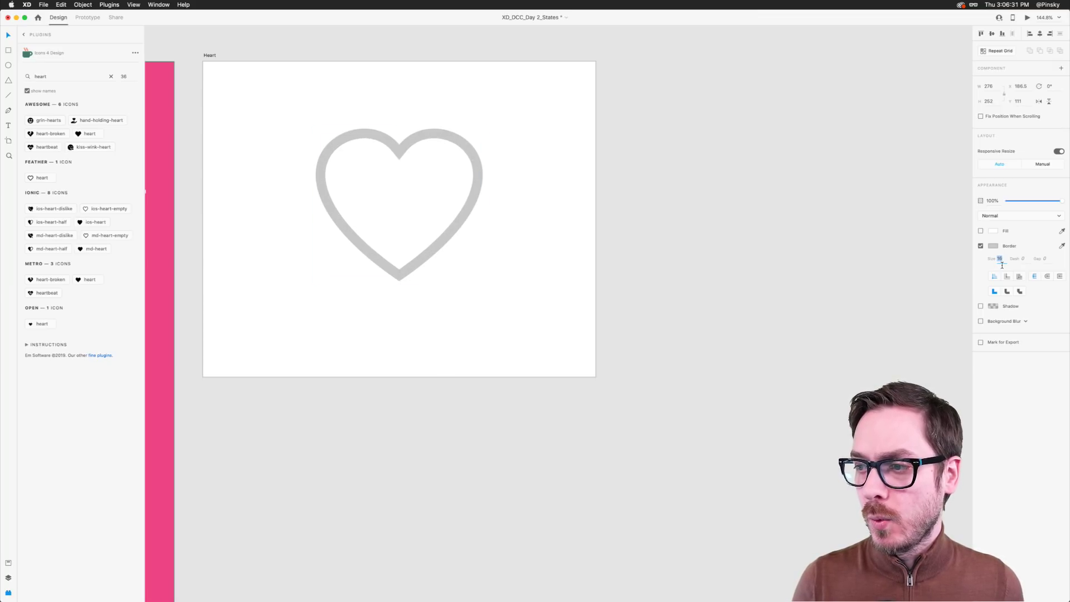
{"action": "key", "text": "Down"}
{"action": "key", "text": "Return"}
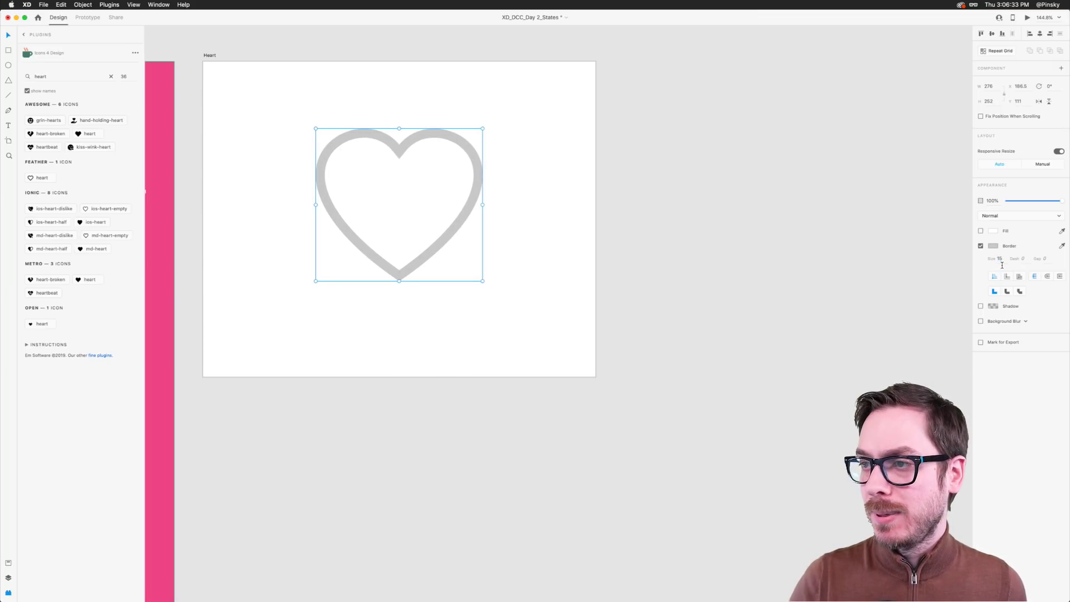
{"action": "left_click", "coordinate": [563, 187]}
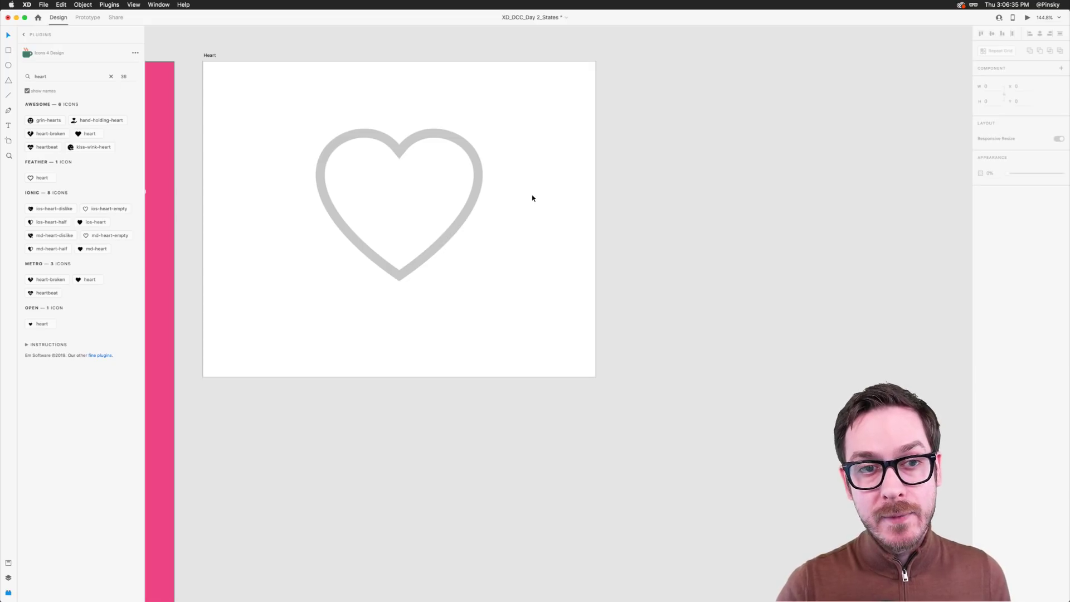
Examine the feed's heart icons, the Menu artboard's close button and the drawn heart outline up close
{"action": "scroll", "coordinate": [530, 198], "scroll_direction": "left", "scroll_amount": 20}
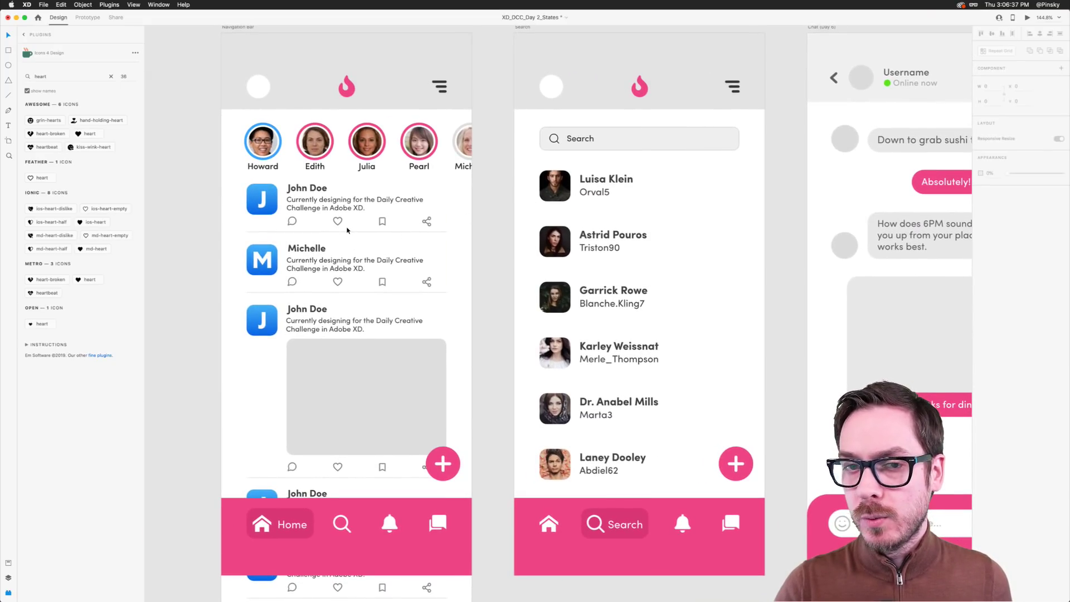
{"action": "scroll", "coordinate": [347, 229], "scroll_direction": "up", "scroll_amount": 5}
{"action": "scroll", "coordinate": [347, 229], "scroll_direction": "down", "scroll_amount": 5}
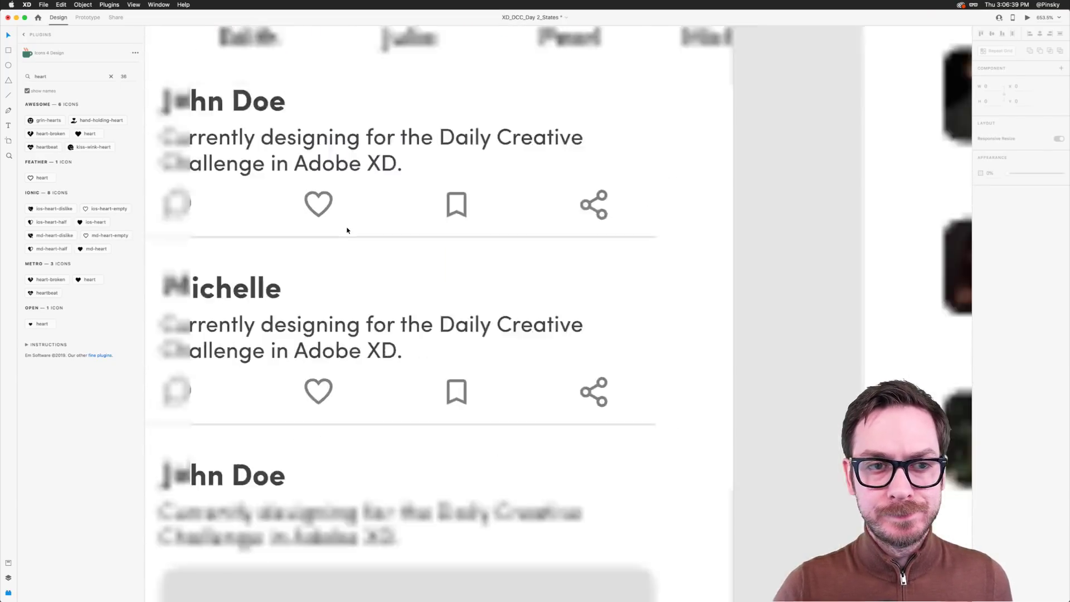
{"action": "scroll", "coordinate": [346, 230], "scroll_direction": "right", "scroll_amount": 15}
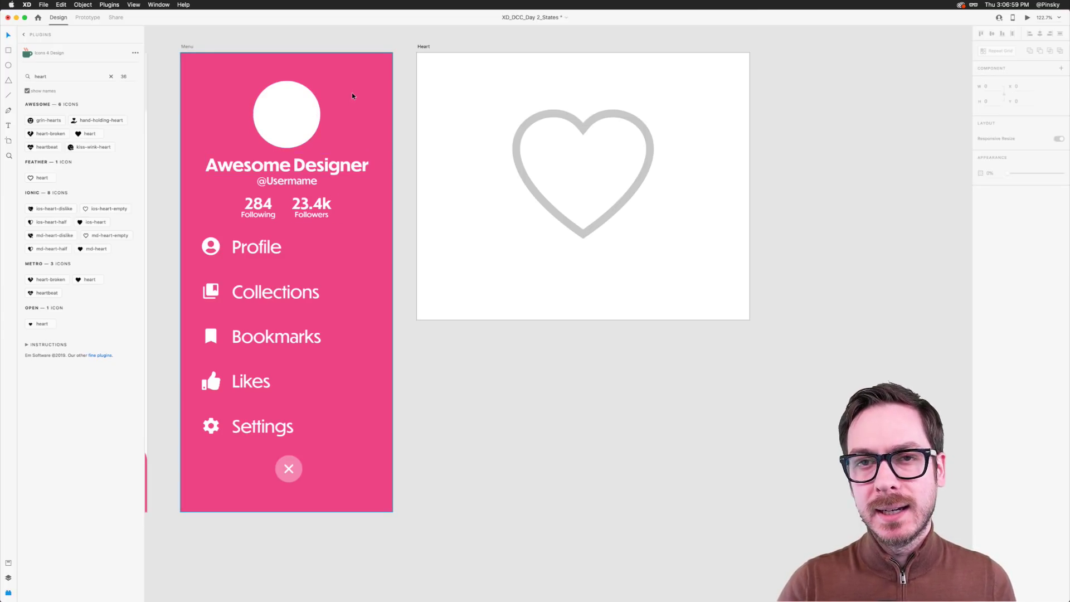
{"action": "scroll", "coordinate": [353, 96], "scroll_direction": "right", "scroll_amount": 5}
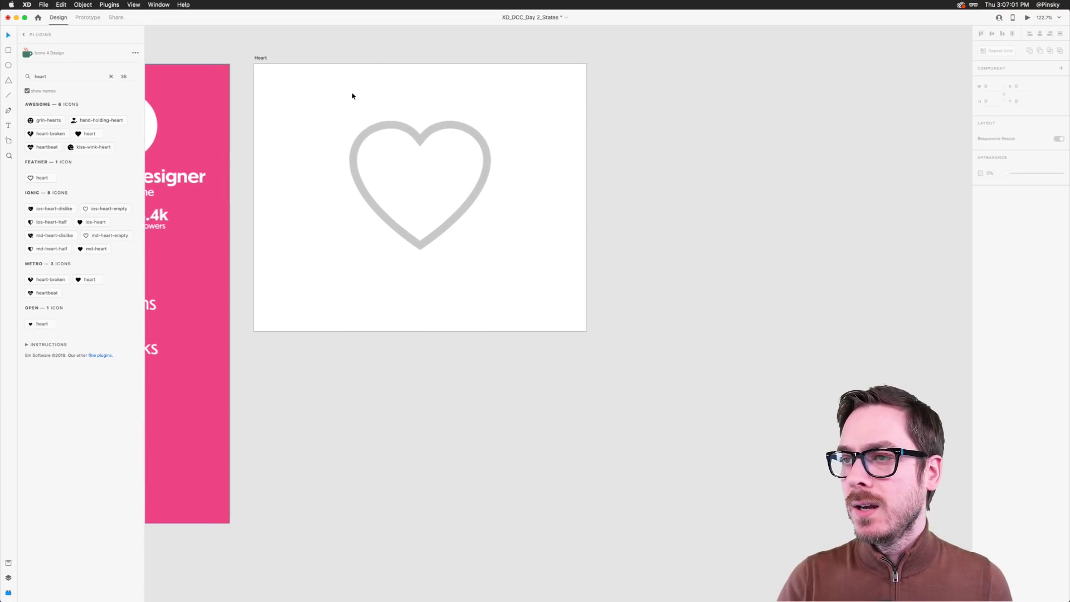
{"action": "scroll", "coordinate": [292, 145], "scroll_direction": "left", "scroll_amount": 4}
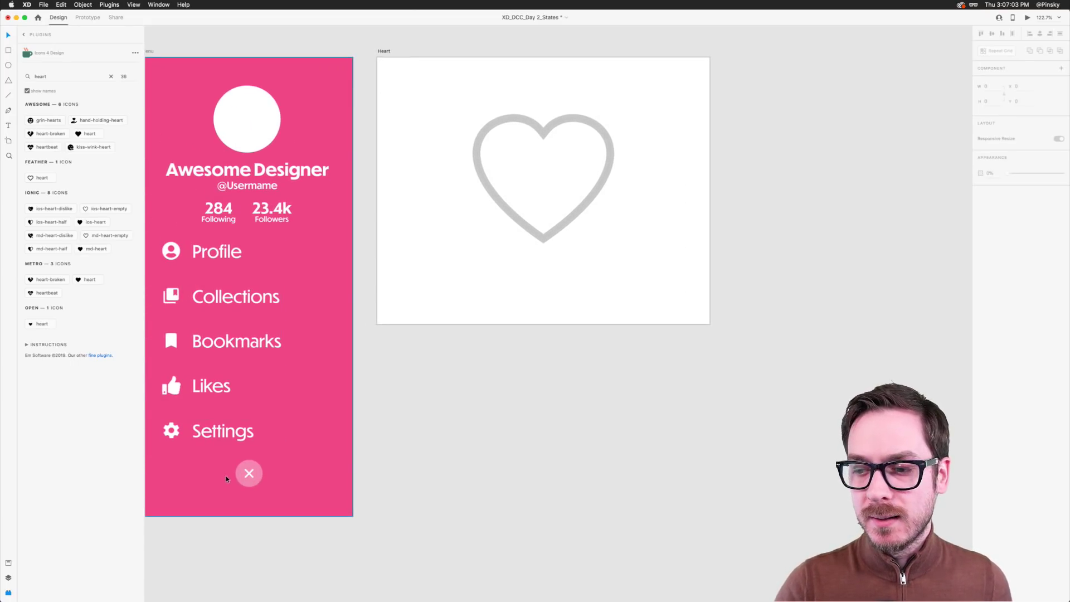
{"action": "left_click", "coordinate": [248, 472]}
{"action": "scroll", "coordinate": [255, 473], "scroll_direction": "up", "scroll_amount": 5}
{"action": "scroll", "coordinate": [256, 474], "scroll_direction": "down", "scroll_amount": 6}
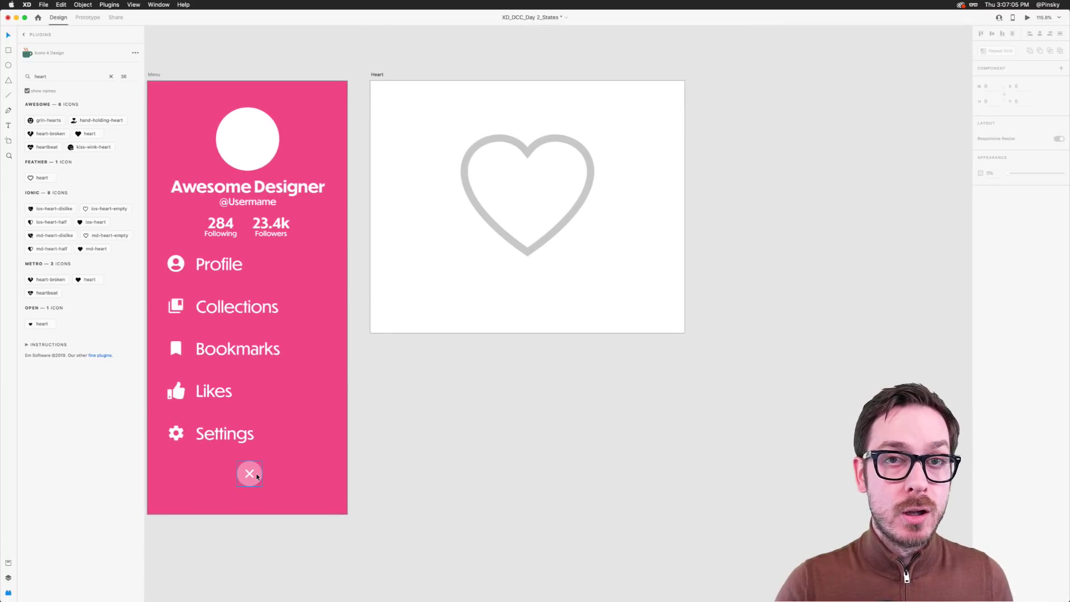
{"action": "scroll", "coordinate": [547, 254], "scroll_direction": "right", "scroll_amount": 3}
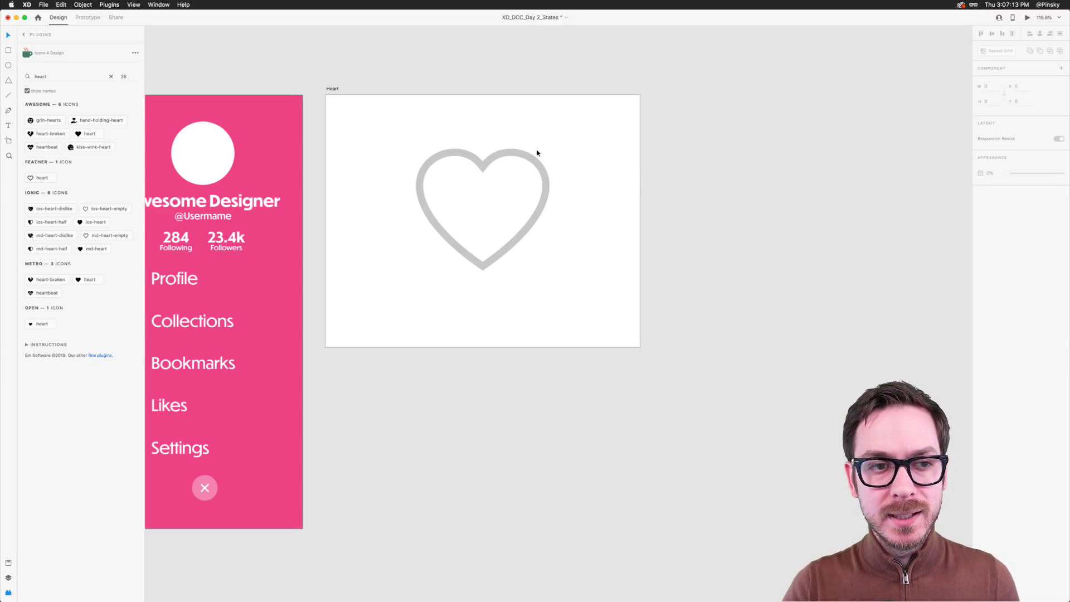
{"action": "scroll", "coordinate": [536, 152], "scroll_direction": "up", "scroll_amount": 5}
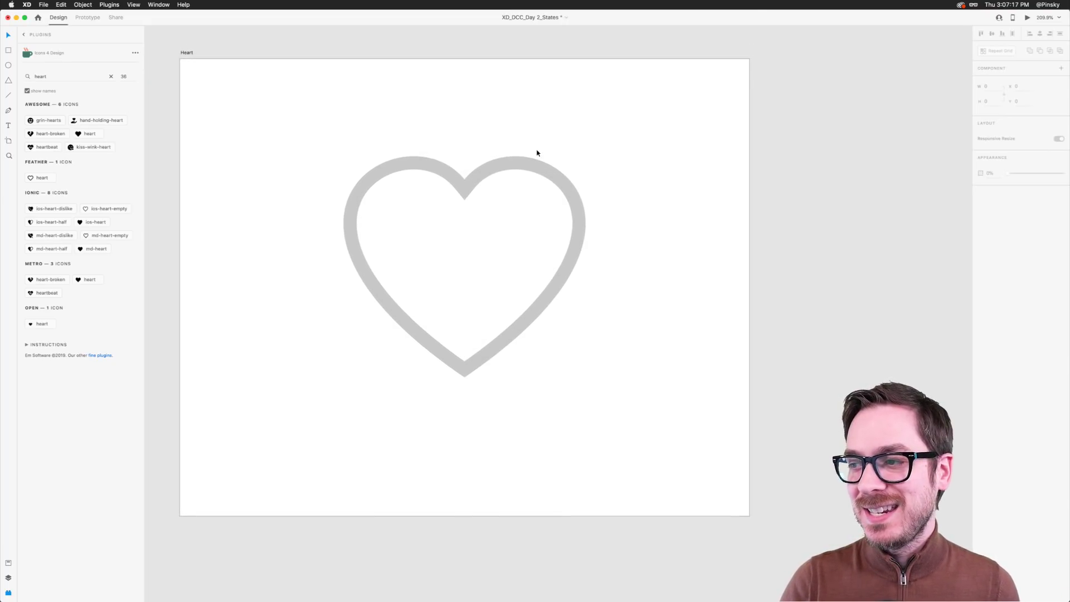
Draw a rectangle about 929 × 287 over the heart, extending past the Heart artboard's edge
{"action": "left_click", "coordinate": [514, 168]}
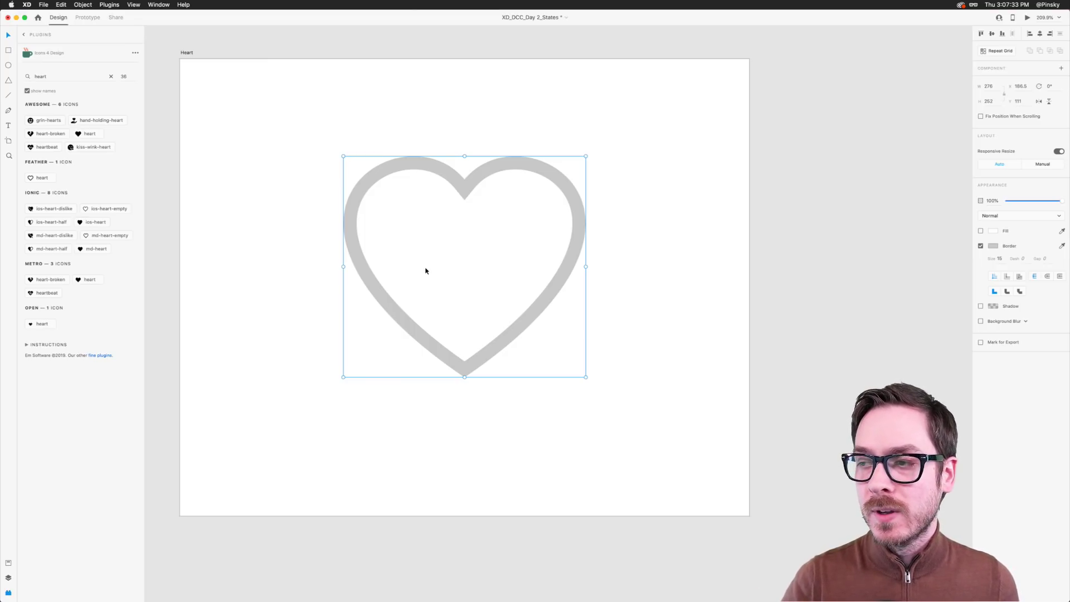
{"action": "scroll", "coordinate": [425, 271], "scroll_direction": "down", "scroll_amount": 5}
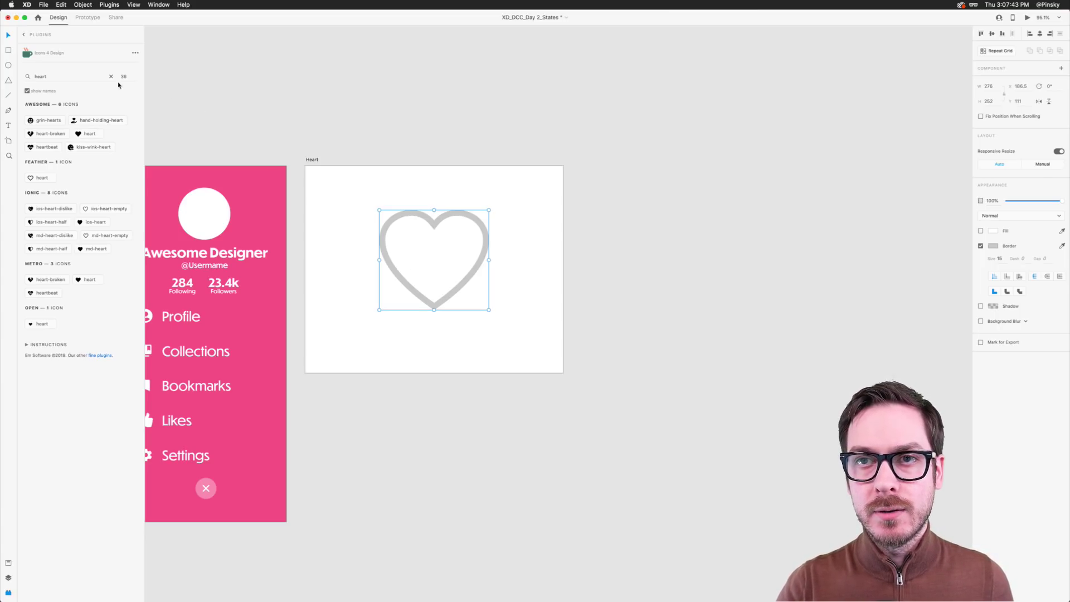
{"action": "left_click", "coordinate": [8, 52]}
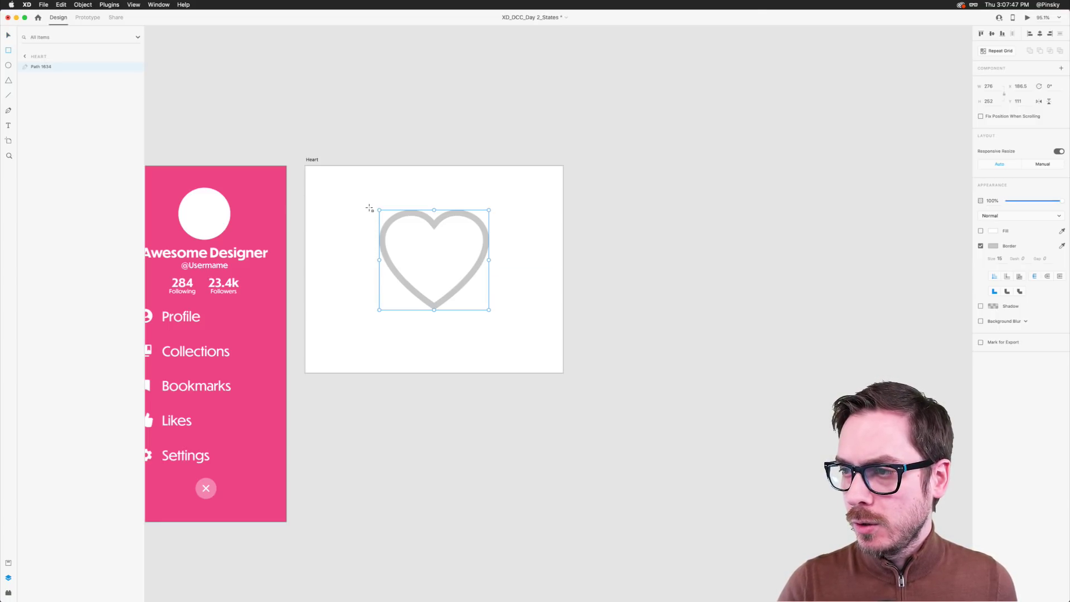
{"action": "mouse_move", "coordinate": [371, 211]}
{"action": "left_mouse_down"}
{"action": "mouse_move", "coordinate": [567, 270]}
{"action": "mouse_move", "coordinate": [660, 323]}
{"action": "mouse_move", "coordinate": [771, 300]}
{"action": "mouse_move", "coordinate": [778, 318]}
{"action": "mouse_move", "coordinate": [795, 319]}
{"action": "mouse_move", "coordinate": [739, 324]}
{"action": "left_mouse_up"}
{"action": "key", "text": "v"}
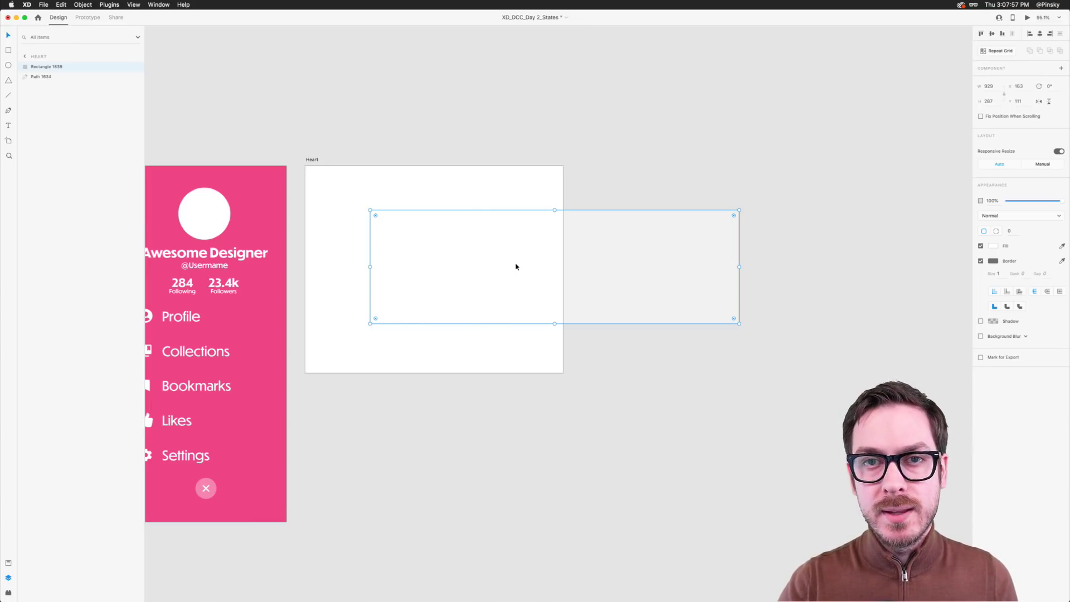
Open the rectangle for path editing and add three anchor points spaced along its upper edge
{"action": "scroll", "coordinate": [518, 257], "scroll_direction": "up", "scroll_amount": 5}
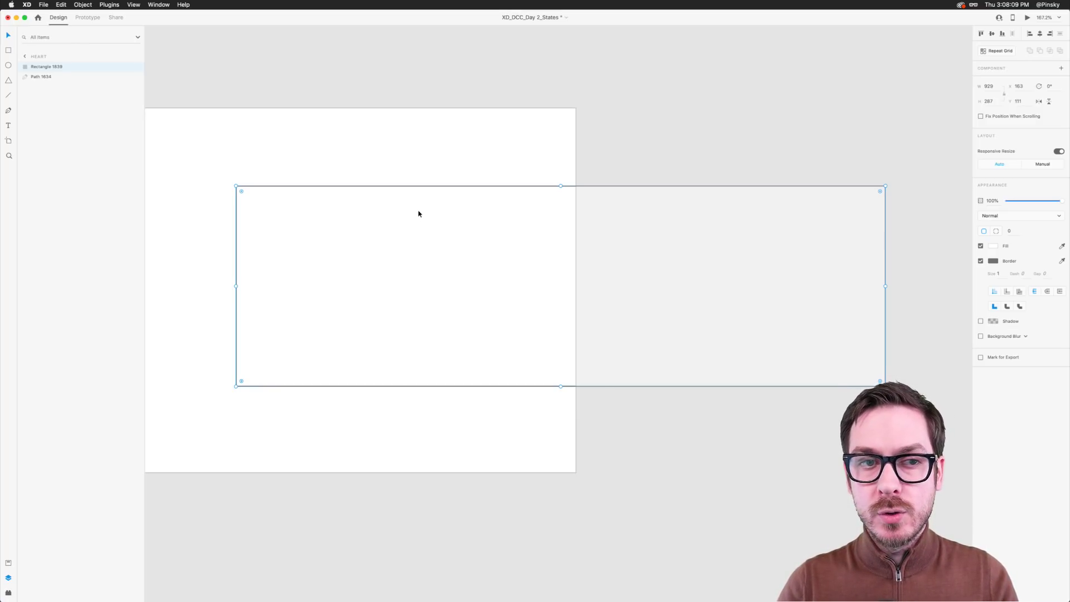
{"action": "double_click", "coordinate": [435, 210]}
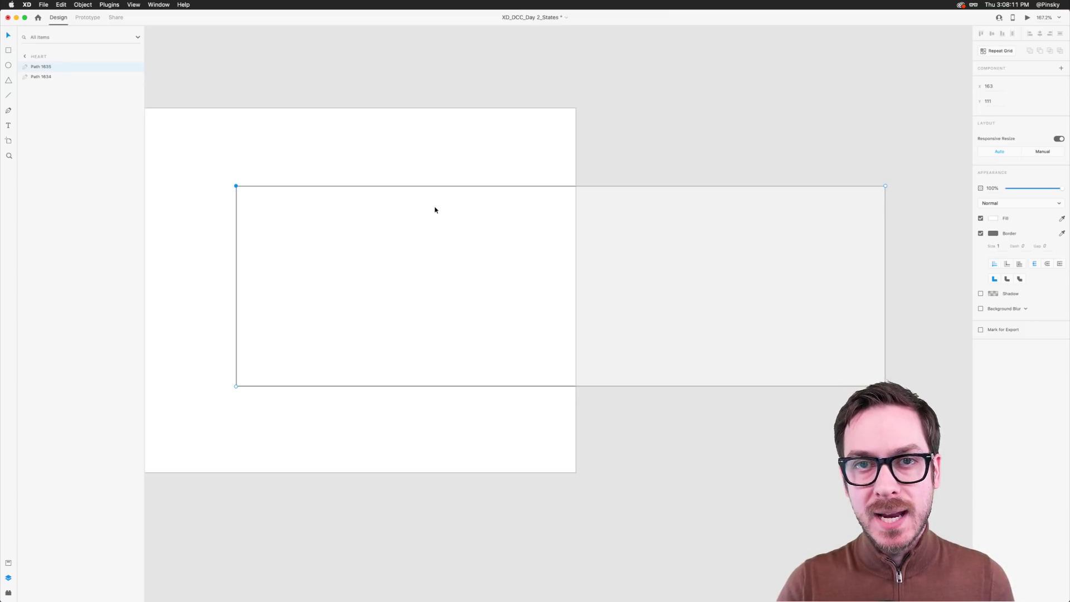
{"action": "left_click", "coordinate": [386, 186]}
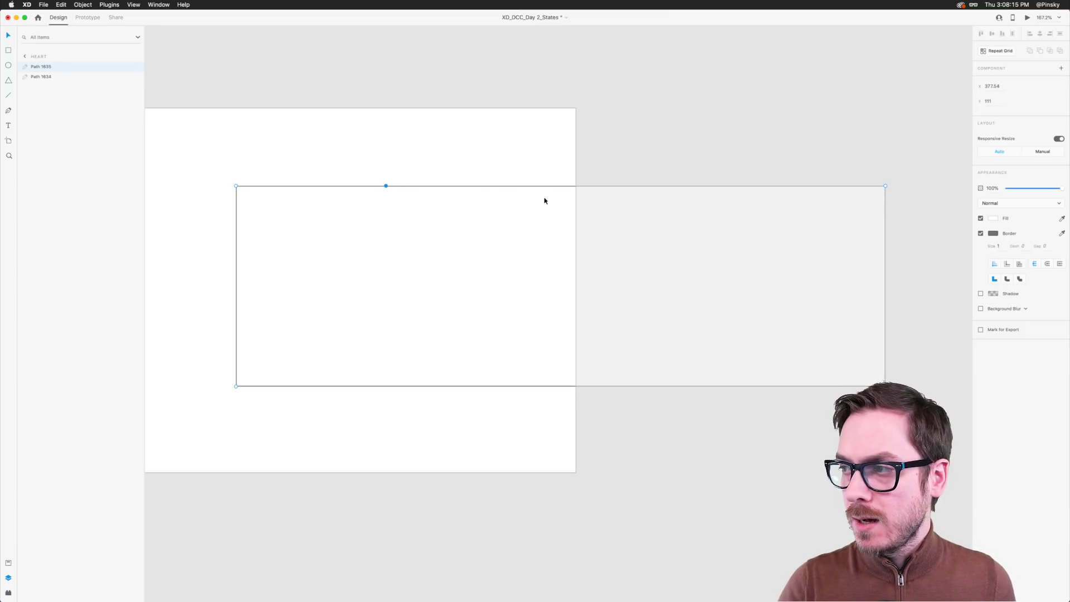
{"action": "left_click", "coordinate": [571, 186]}
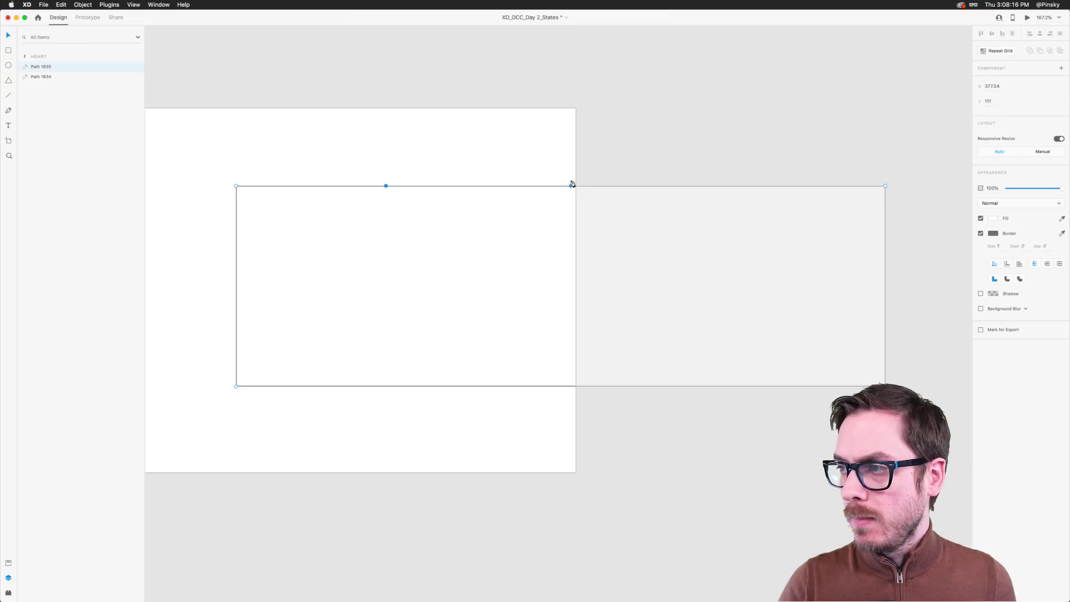
{"action": "left_click", "coordinate": [726, 186]}
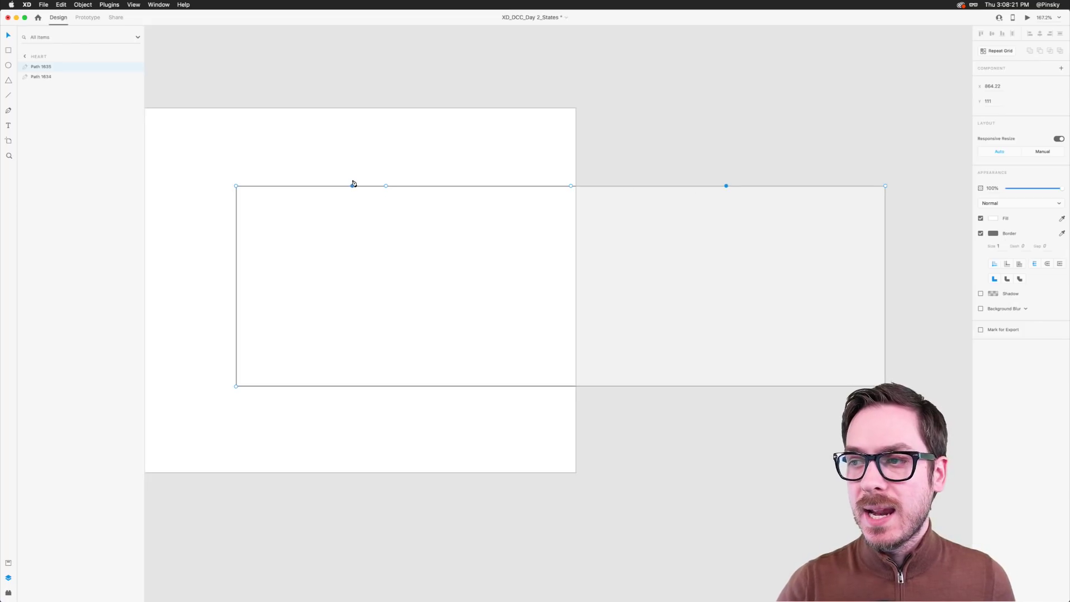
{"action": "mouse_move", "coordinate": [386, 185]}
{"action": "left_mouse_down"}
{"action": "mouse_move", "coordinate": [387, 177]}
{"action": "mouse_move", "coordinate": [401, 210]}
{"action": "mouse_move", "coordinate": [382, 177]}
{"action": "left_mouse_up"}
{"action": "key", "text": "super+z"}
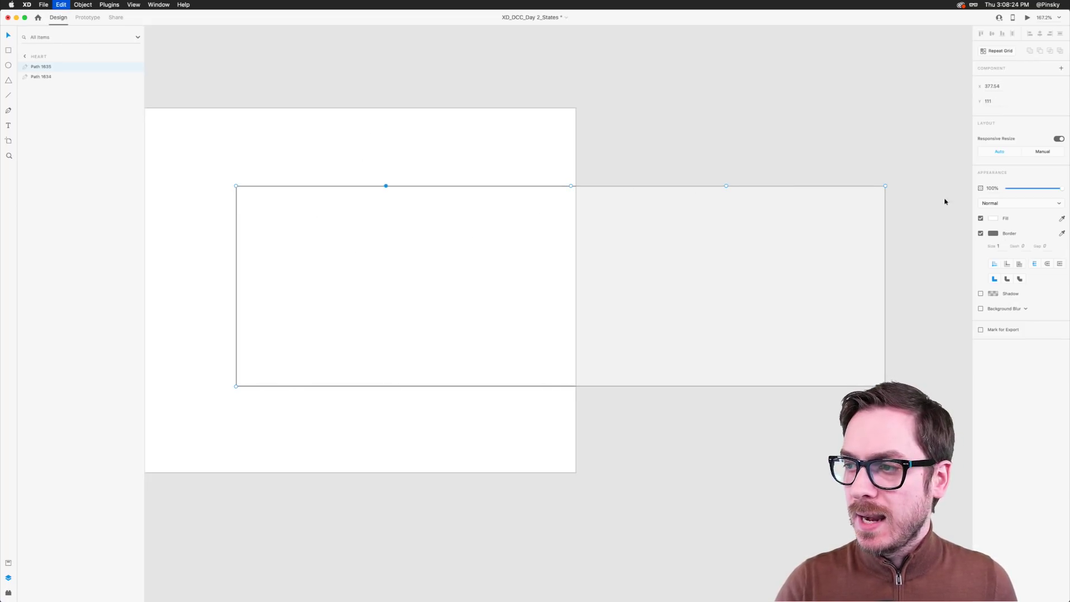
Change the rectangle's fill to bright red and remove its border
{"action": "left_click", "coordinate": [994, 217]}
{"action": "left_click", "coordinate": [952, 187]}
{"action": "left_click_drag", "start_coordinate": [953, 187], "coordinate": [957, 184]}
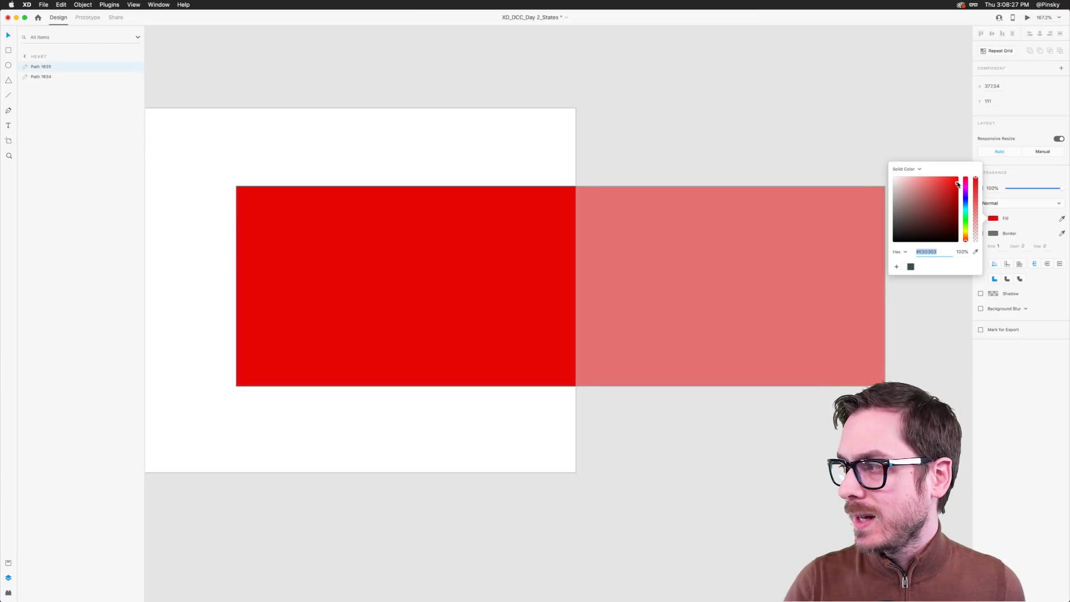
{"action": "left_click", "coordinate": [1030, 376]}
{"action": "left_click", "coordinate": [981, 234]}
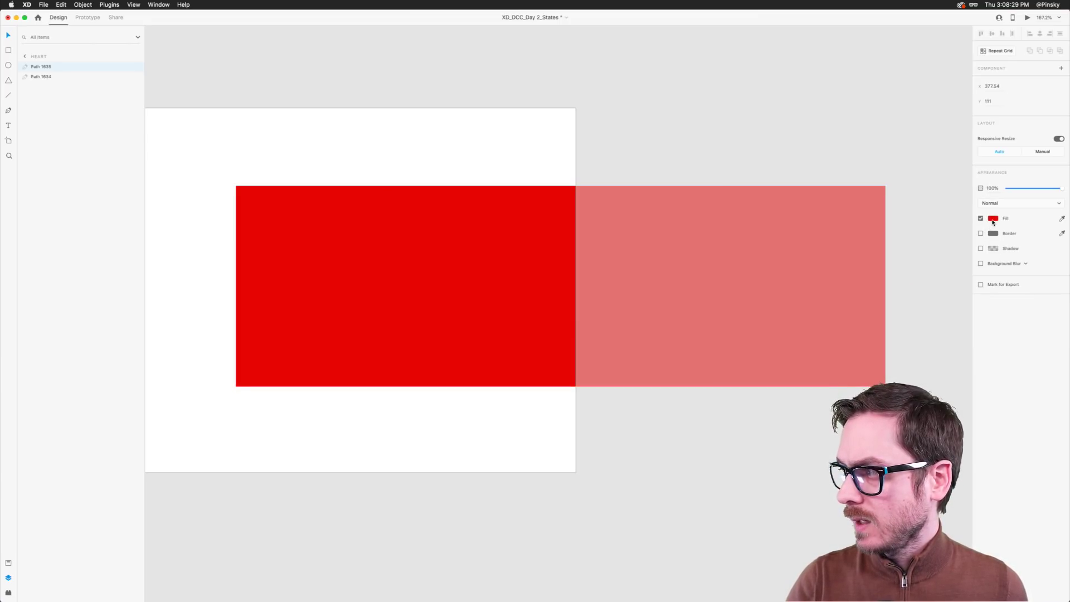
{"action": "left_click", "coordinate": [993, 219]}
{"action": "left_click", "coordinate": [952, 183]}
{"action": "left_click", "coordinate": [1022, 371]}
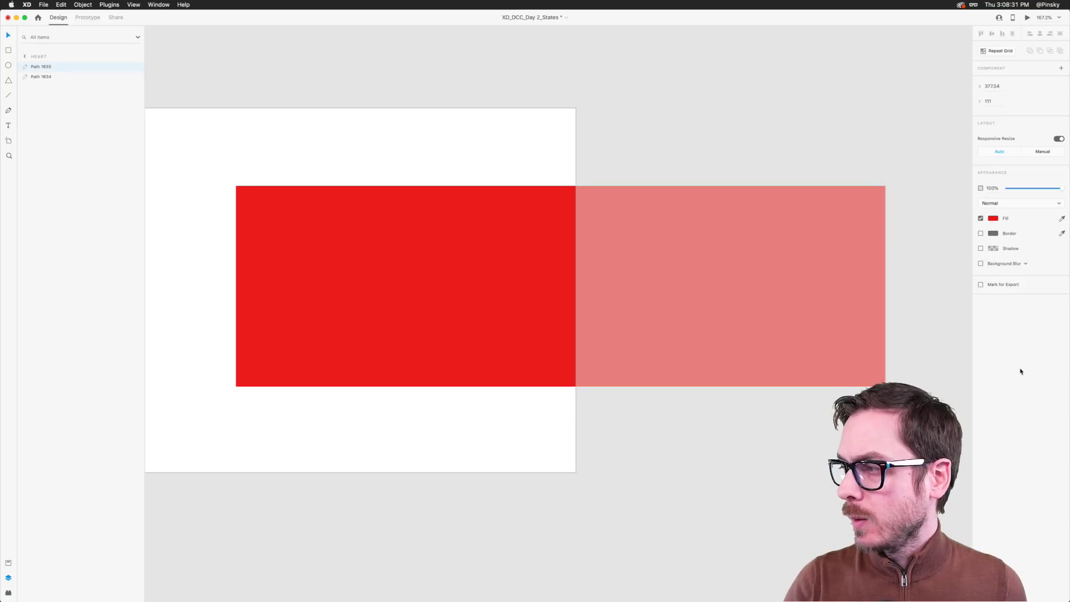
Convert the anchor points along the red shape's upper edge, including both upper corners, into smooth curve points
{"action": "mouse_move", "coordinate": [385, 186]}
{"action": "left_mouse_down"}
{"action": "mouse_move", "coordinate": [392, 165]}
{"action": "mouse_move", "coordinate": [383, 162]}
{"action": "mouse_move", "coordinate": [389, 179]}
{"action": "left_mouse_up"}
{"action": "key", "text": "super+z"}
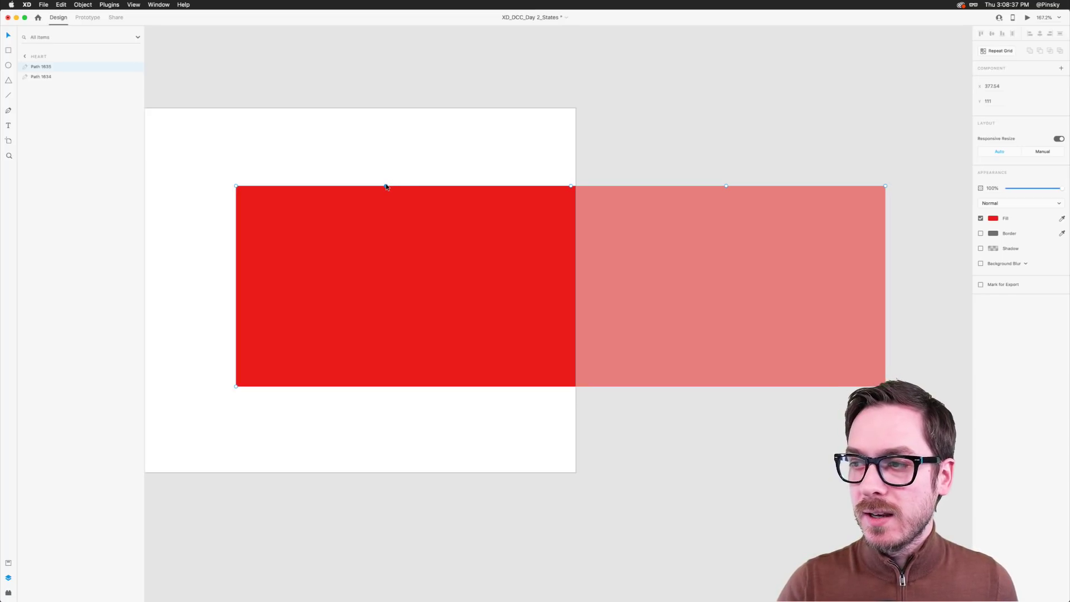
{"action": "left_click", "coordinate": [571, 186]}
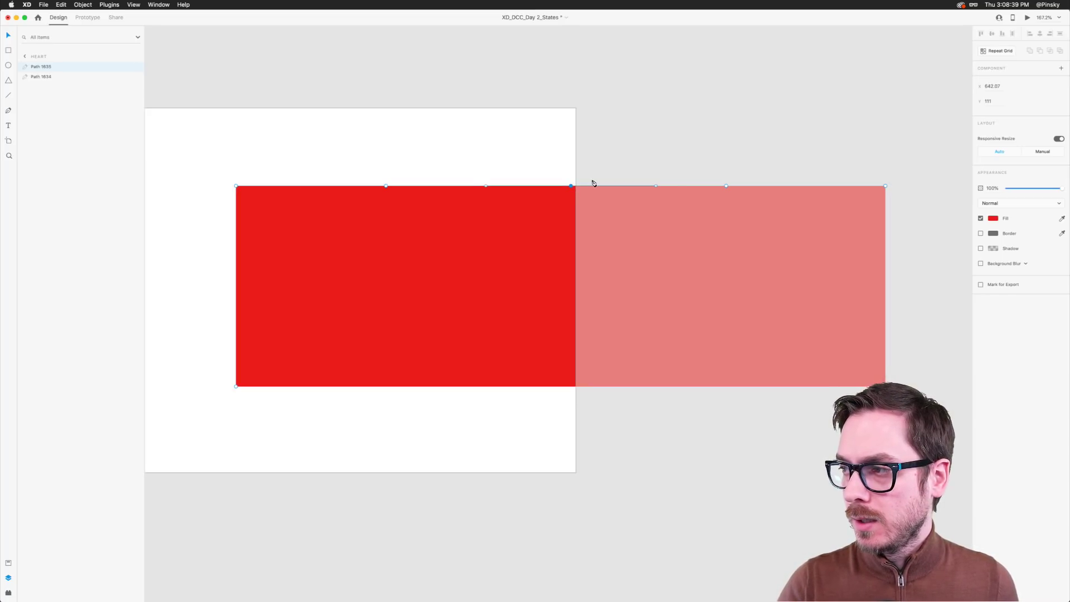
{"action": "left_click", "coordinate": [725, 186]}
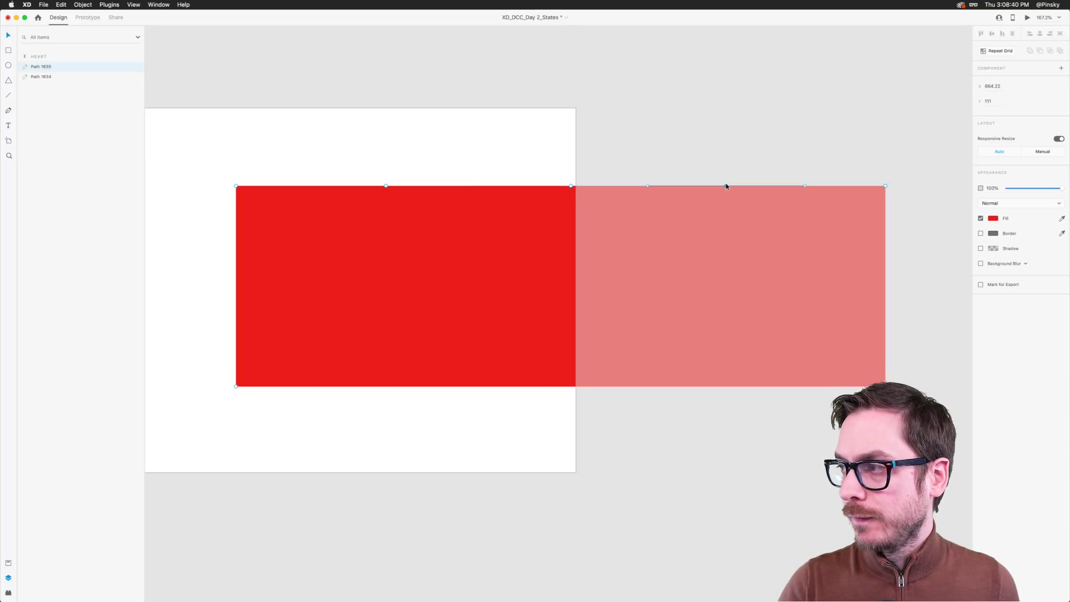
{"action": "double_click", "coordinate": [235, 187]}
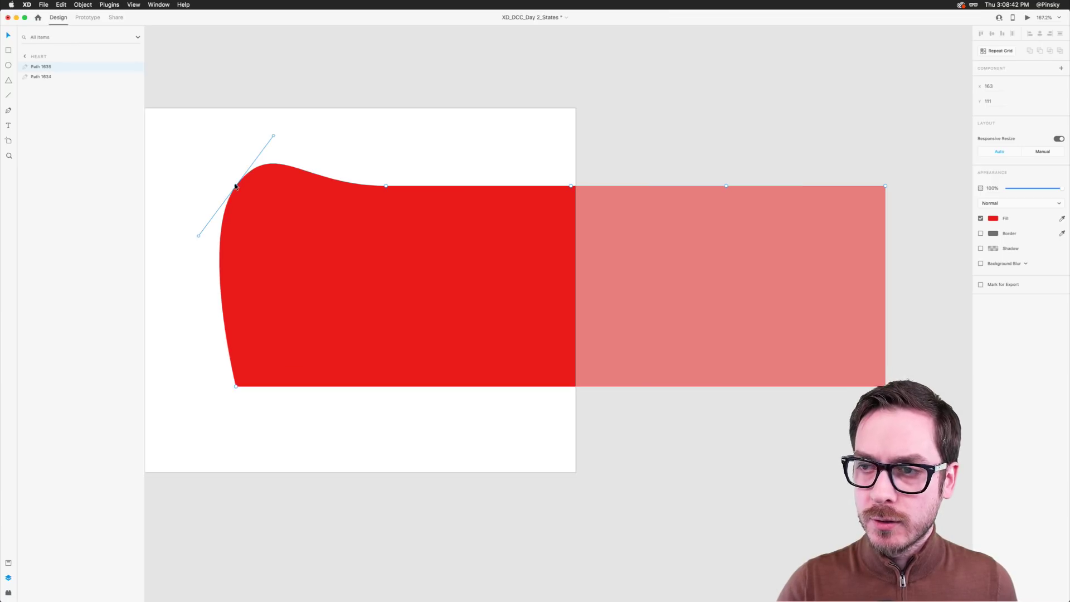
{"action": "double_click", "coordinate": [885, 185]}
Lower the two outer inserted points and raise the middle one to turn the upper edge into a wave
{"action": "left_click_drag", "start_coordinate": [386, 186], "coordinate": [386, 203]}
{"action": "double_click", "coordinate": [570, 186]}
{"action": "left_click_drag", "start_coordinate": [571, 187], "coordinate": [572, 160]}
{"action": "left_click_drag", "start_coordinate": [727, 185], "coordinate": [727, 199]}
{"action": "key", "text": "Escape"}
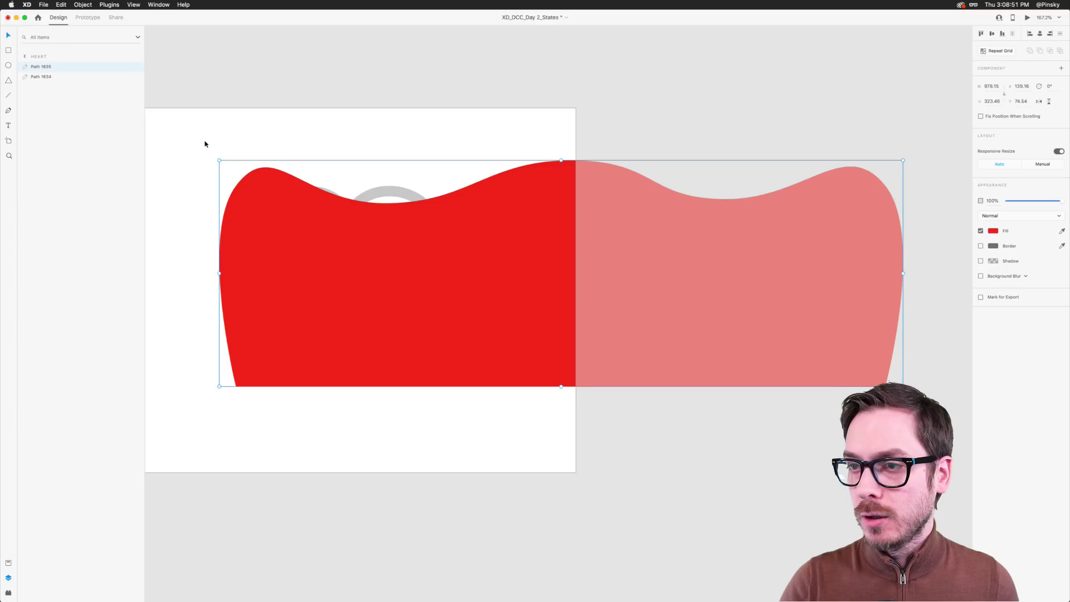
Move all five upper anchor points of the wave up together about 30 px so the shape covers the heart's top
{"action": "key", "text": "Return"}
{"action": "left_click_drag", "start_coordinate": [205, 148], "coordinate": [937, 220]}
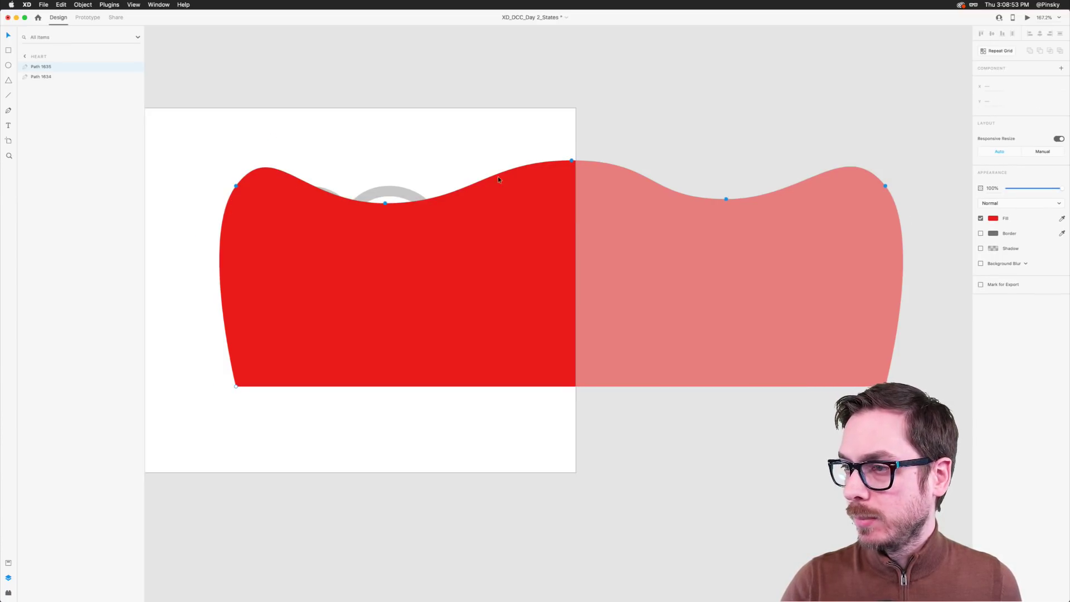
{"action": "left_click_drag", "start_coordinate": [388, 200], "coordinate": [386, 183]}
{"action": "key", "text": "Escape"}
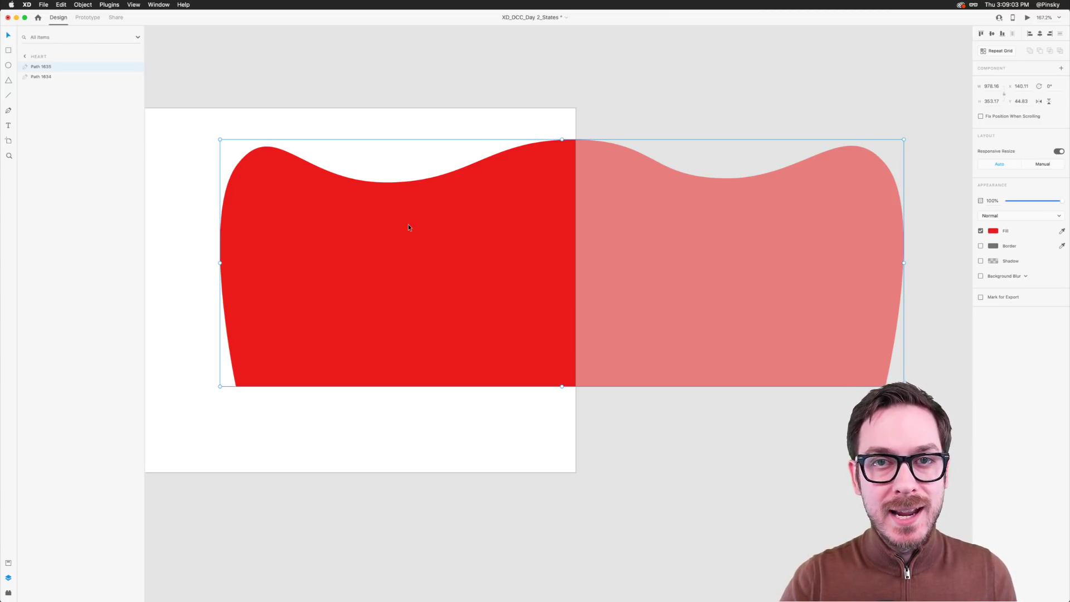
Move the Heart artboard to the right, leaving a wide gap beside the Menu artboard
{"action": "scroll", "coordinate": [408, 224], "scroll_direction": "down", "scroll_amount": 5}
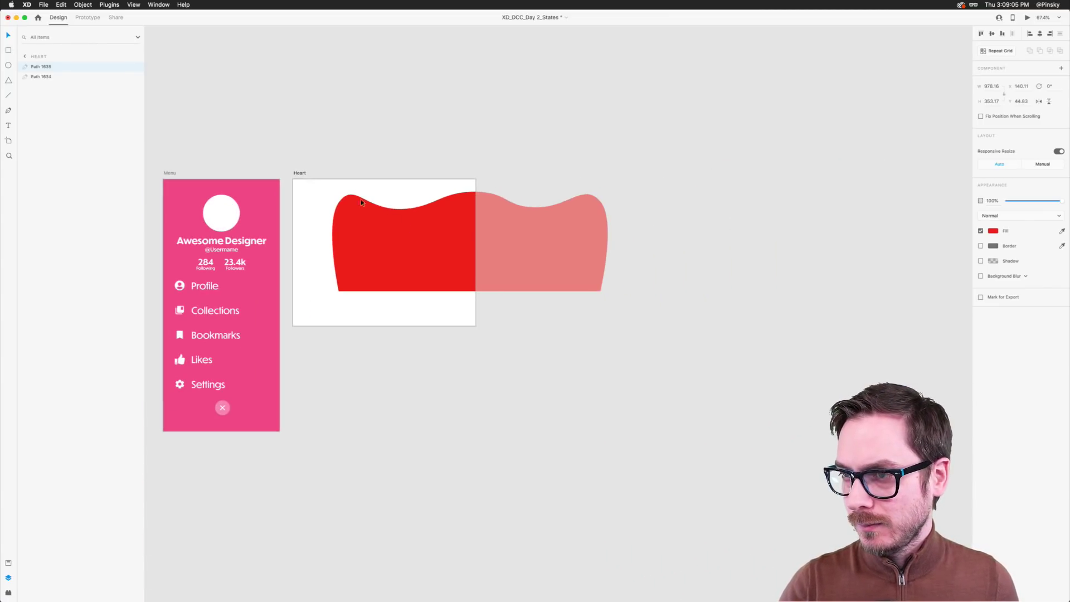
{"action": "left_click_drag", "start_coordinate": [298, 172], "coordinate": [521, 170]}
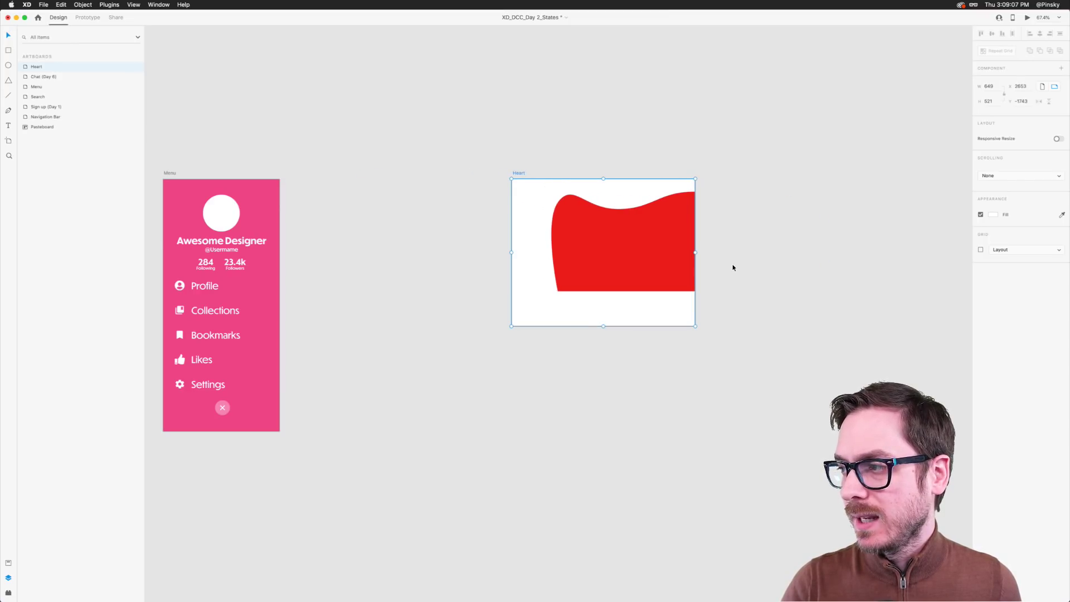
{"action": "scroll", "coordinate": [733, 267], "scroll_direction": "up", "scroll_amount": 5}
{"action": "scroll", "coordinate": [733, 267], "scroll_direction": "left", "scroll_amount": 1}
Duplicate the red wave shape to the left at the same height and flip the copy horizontally
{"action": "left_click", "coordinate": [581, 233]}
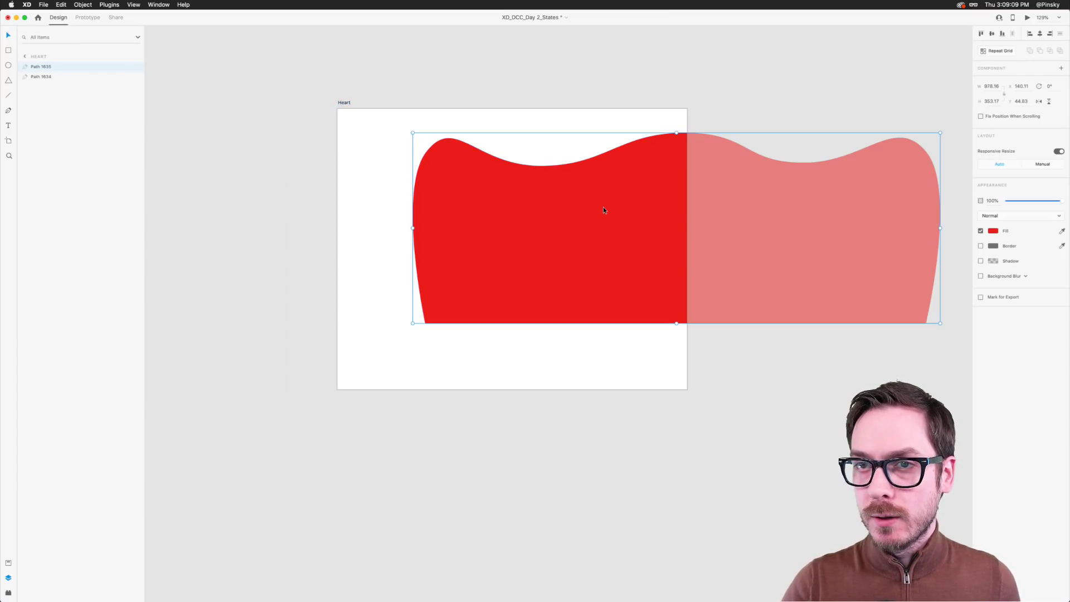
{"action": "left_click_drag", "start_coordinate": [757, 217], "coordinate": [420, 213]}
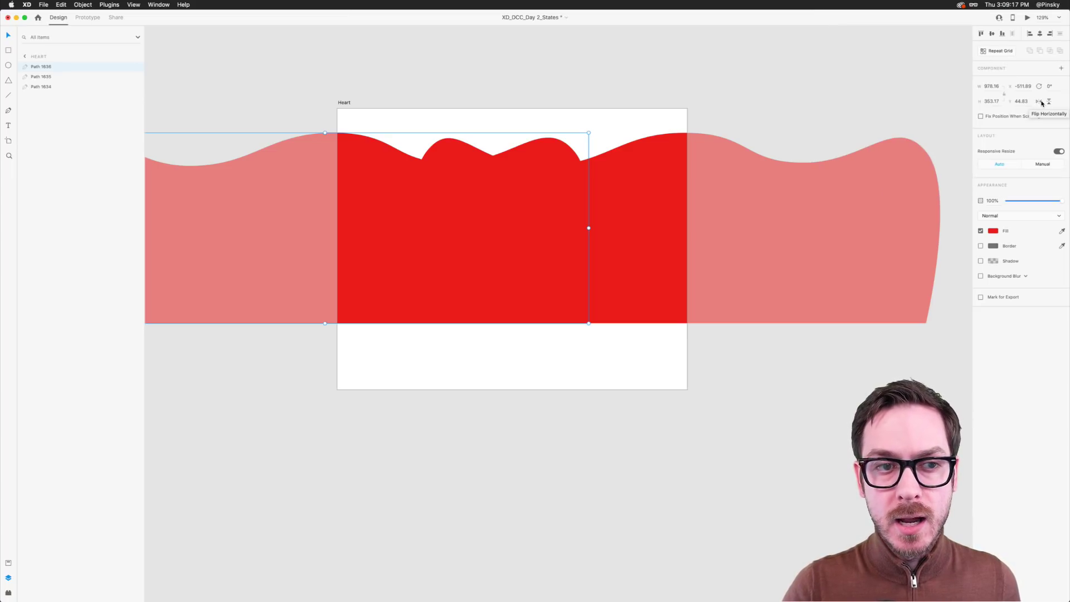
{"action": "left_click", "coordinate": [1040, 102]}
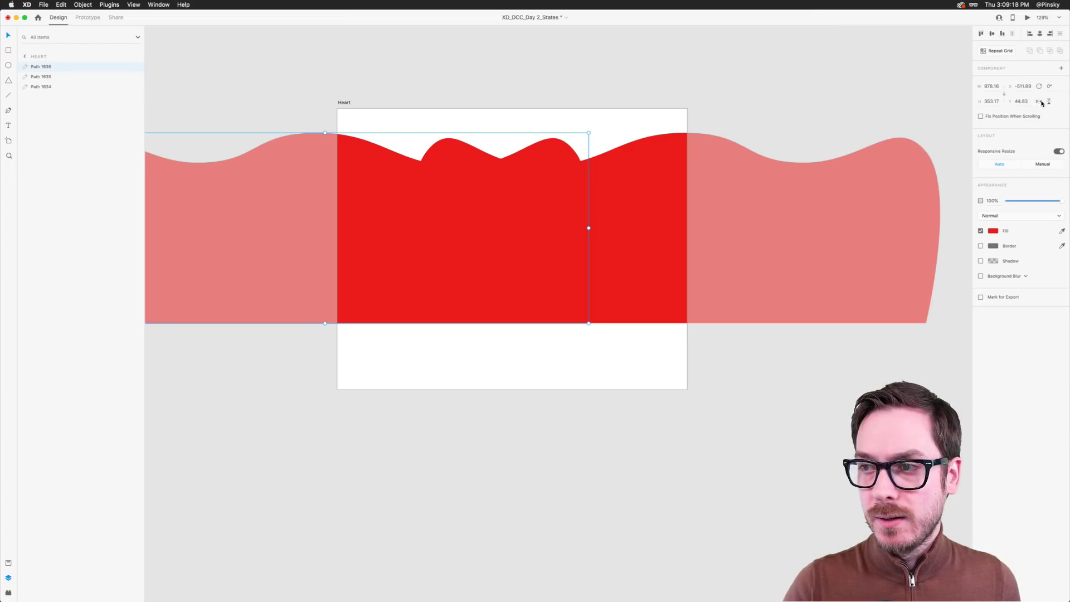
Vary the flipped copy's wave by lowering one crest-side point and tilting the curve handles of two other upper points
{"action": "double_click", "coordinate": [483, 199]}
{"action": "left_click_drag", "start_coordinate": [462, 165], "coordinate": [462, 172]}
{"action": "left_click", "coordinate": [317, 132]}
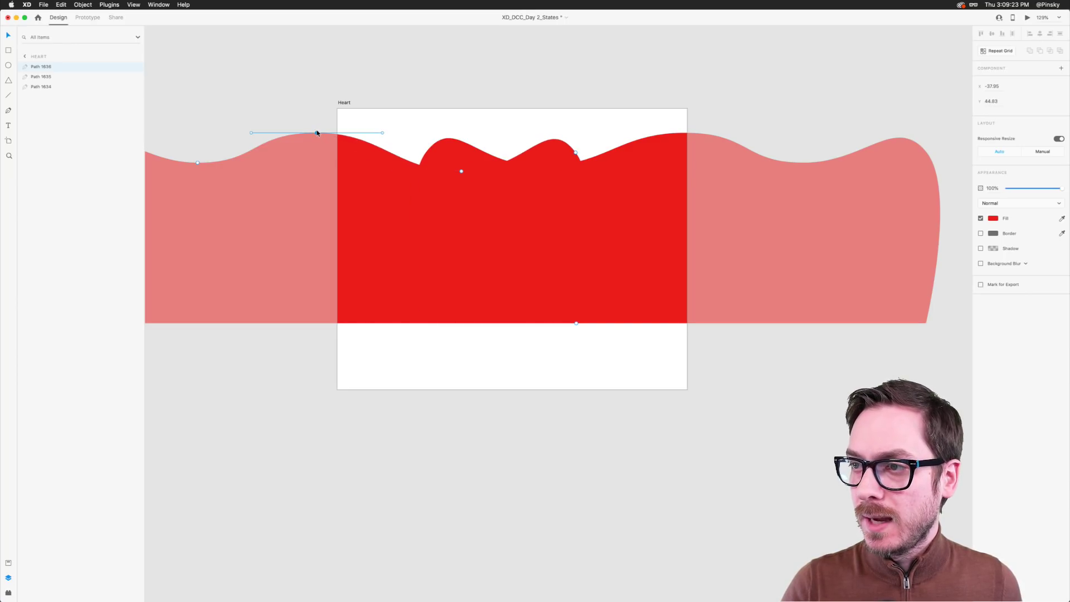
{"action": "left_click_drag", "start_coordinate": [382, 133], "coordinate": [384, 117]}
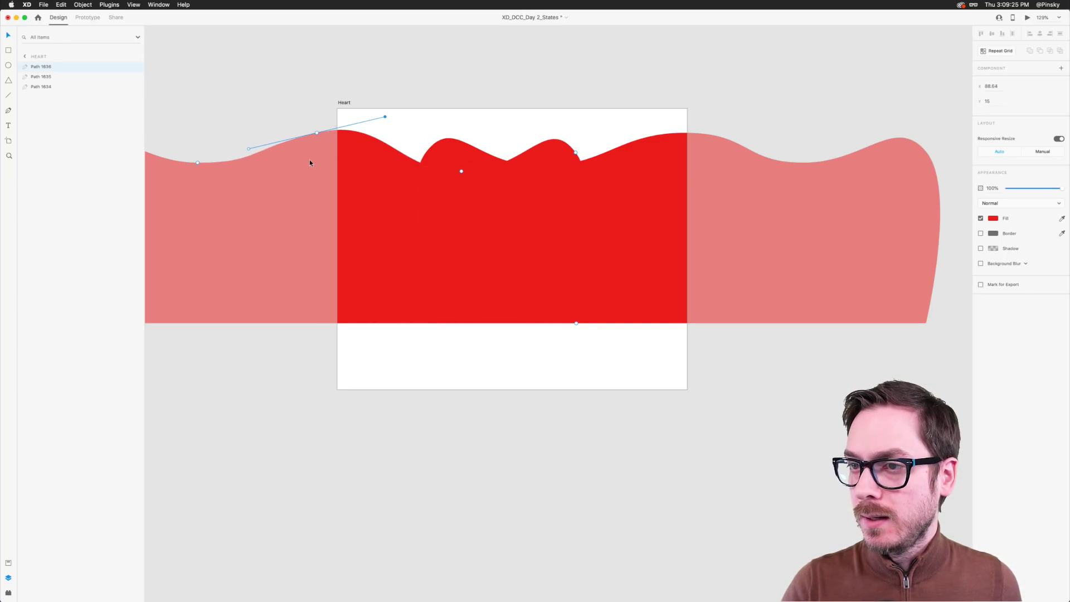
{"action": "scroll", "coordinate": [309, 160], "scroll_direction": "left", "scroll_amount": 5}
{"action": "left_click", "coordinate": [307, 161]}
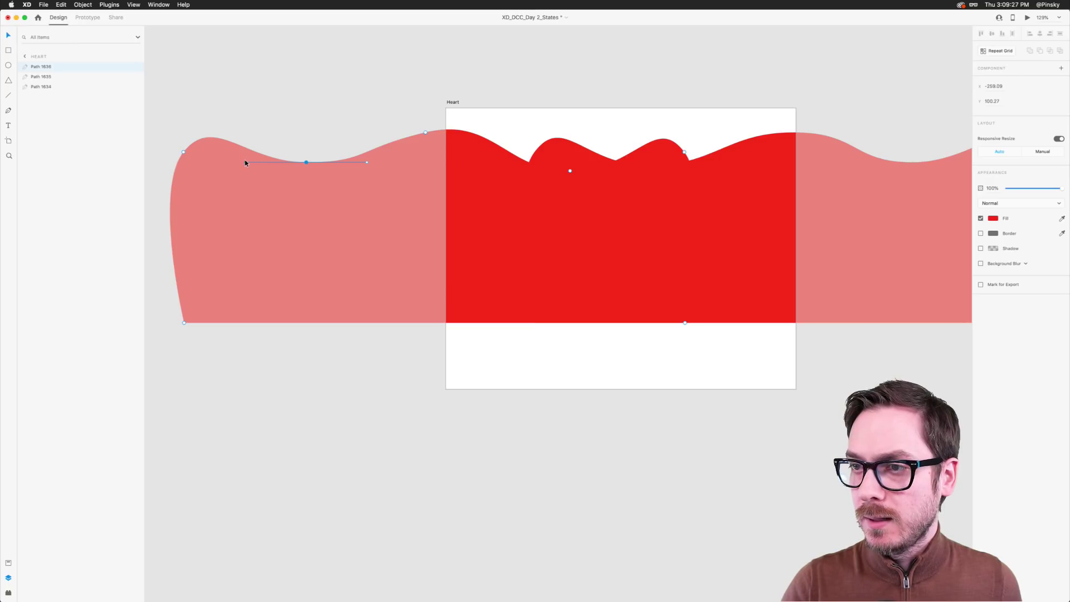
{"action": "left_click_drag", "start_coordinate": [245, 160], "coordinate": [239, 142]}
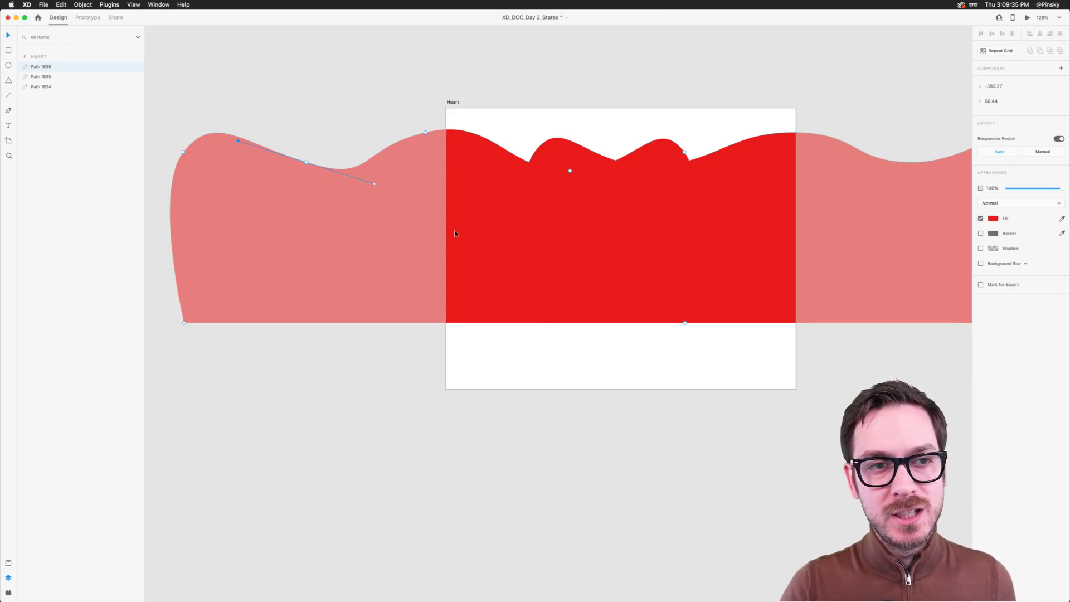
{"action": "key", "text": "Escape"}
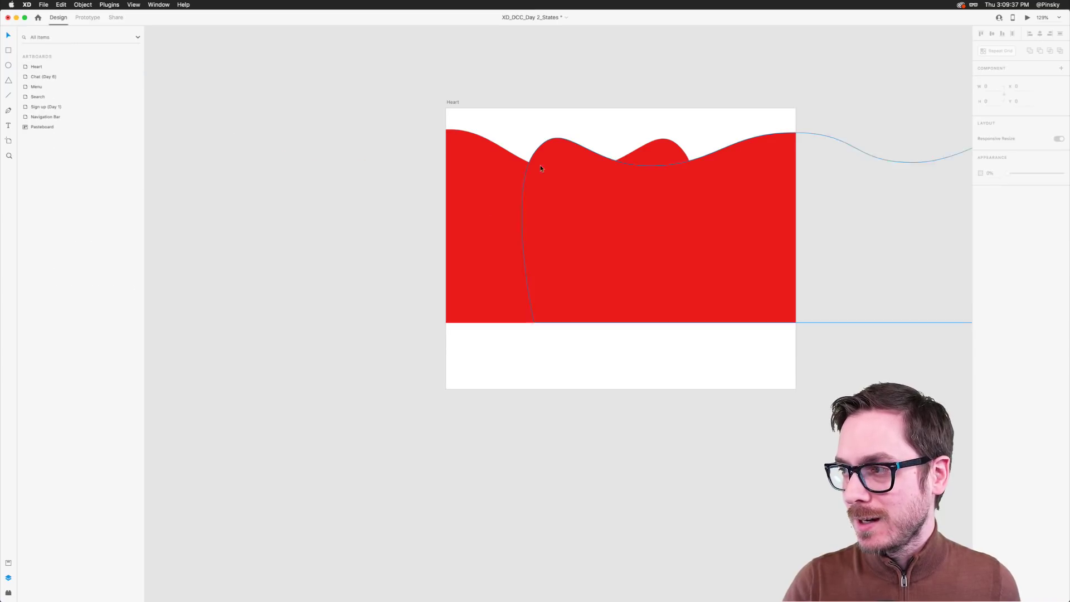
Set the flipped wave copy's opacity to 70%
{"action": "mouse_move", "coordinate": [500, 179]}
{"action": "left_mouse_down"}
{"action": "mouse_move", "coordinate": [497, 192]}
{"action": "mouse_move", "coordinate": [491, 162]}
{"action": "left_mouse_up"}
{"action": "key", "text": "super+z"}
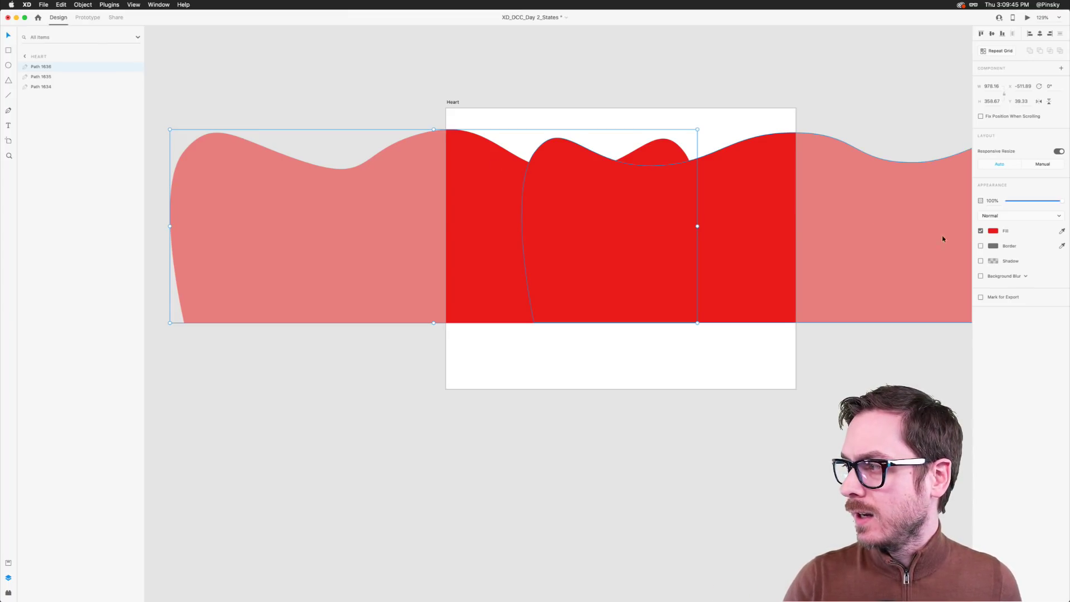
{"action": "left_click_drag", "start_coordinate": [1065, 201], "coordinate": [1047, 201]}
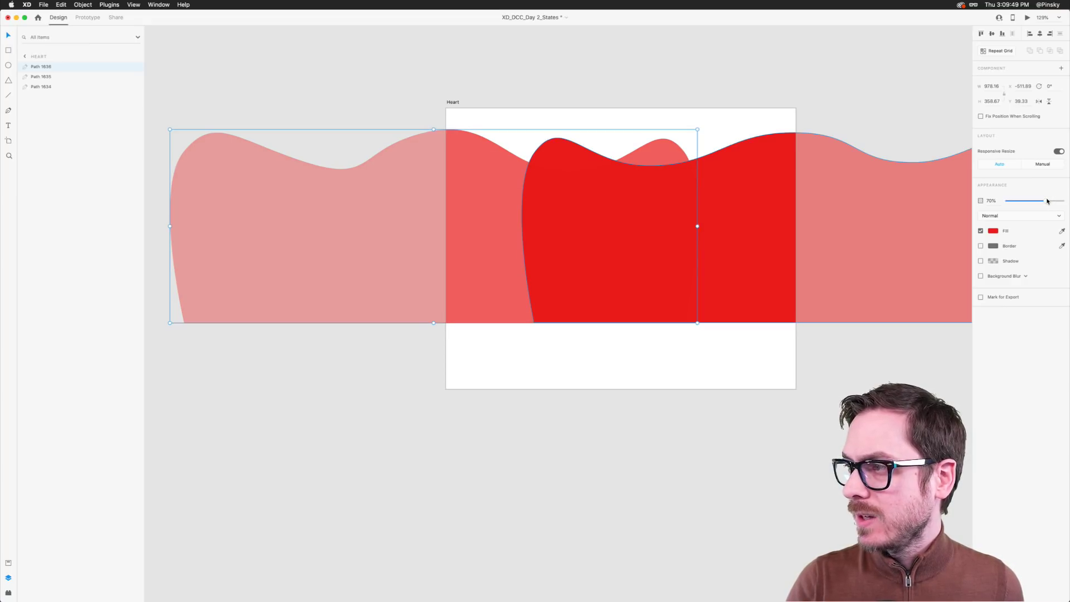
{"action": "left_click_drag", "start_coordinate": [452, 171], "coordinate": [436, 147]}
{"action": "key", "text": "super+z"}
Shift the flipped wave's fill hue slightly towards pink and deselect the shape
{"action": "left_click", "coordinate": [997, 230]}
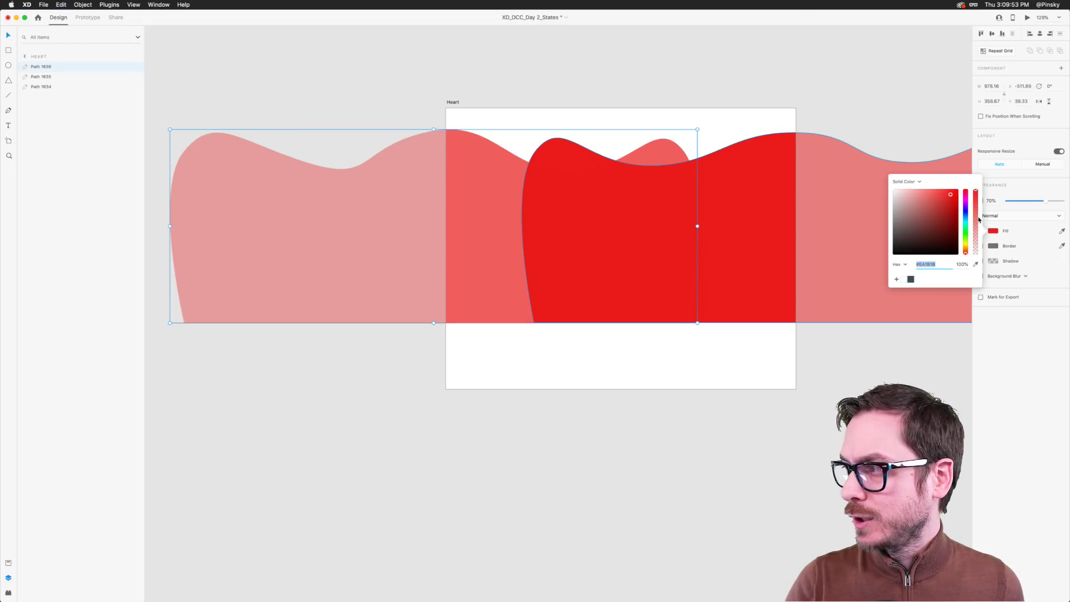
{"action": "left_click_drag", "start_coordinate": [966, 192], "coordinate": [967, 191]}
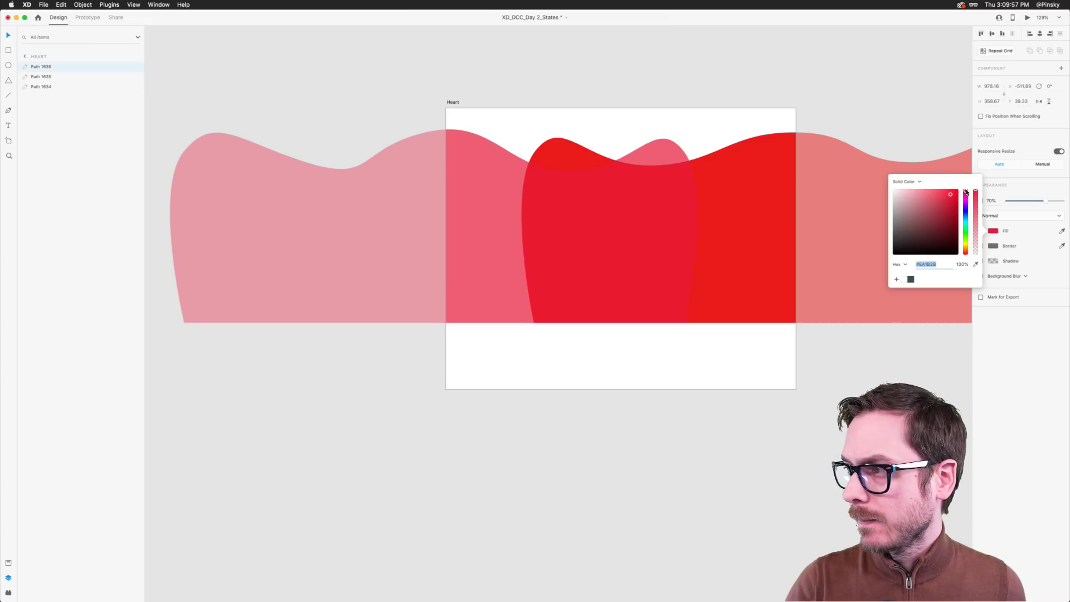
{"action": "left_click", "coordinate": [919, 369]}
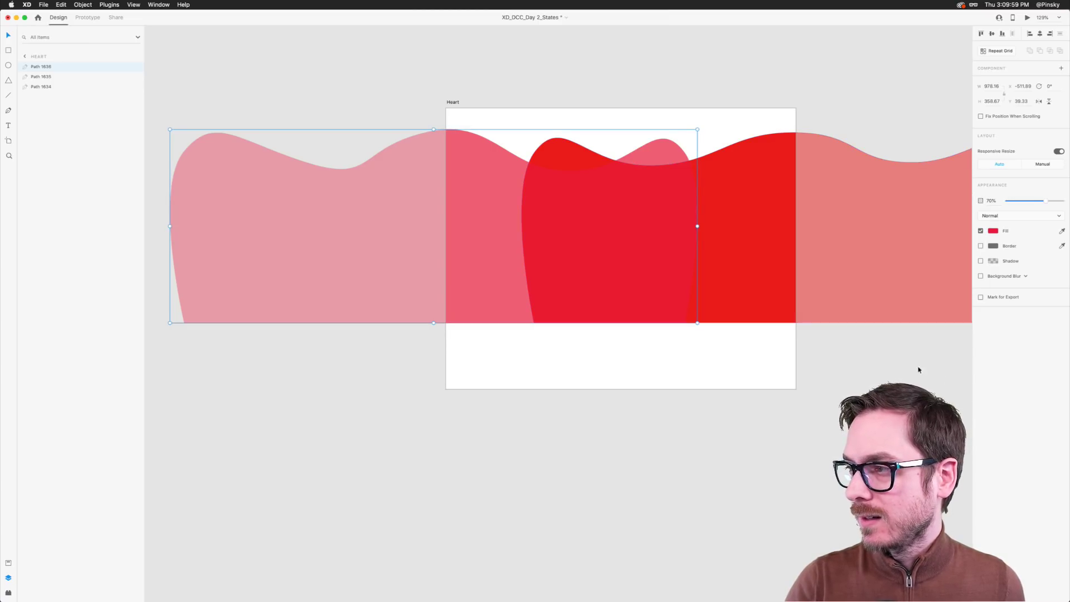
{"action": "scroll", "coordinate": [491, 262], "scroll_direction": "right", "scroll_amount": 5}
{"action": "left_click", "coordinate": [594, 76]}
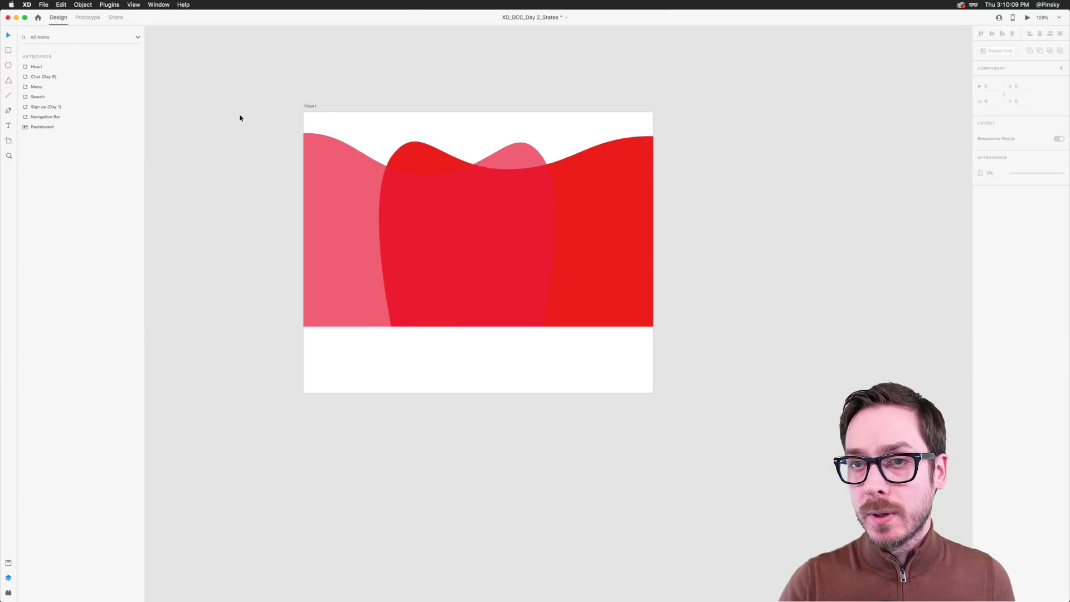
Rename the heart outline's layer as Heart
{"action": "left_click", "coordinate": [476, 197]}
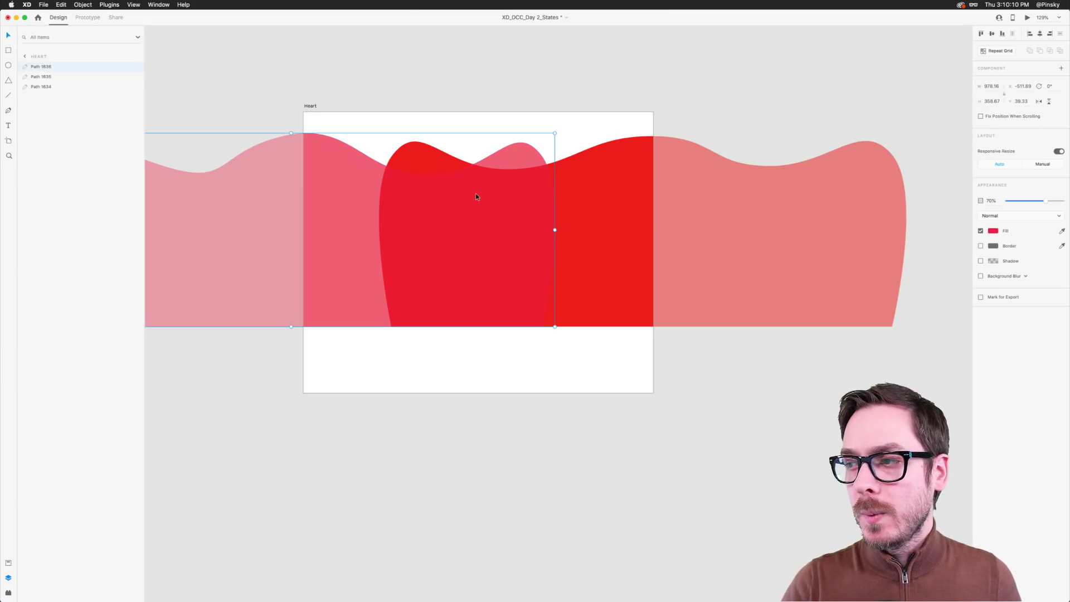
{"action": "left_click", "coordinate": [39, 87]}
{"action": "double_click", "coordinate": [39, 86]}
{"action": "type", "text": "Heart"}
{"action": "key", "text": "Return"}
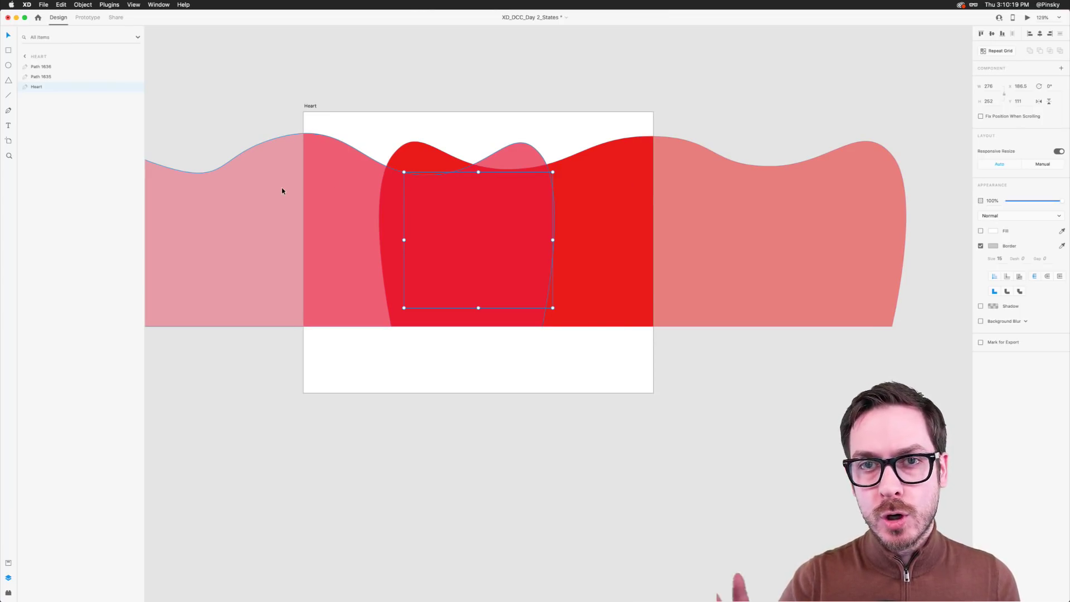
Rename the pink flipped wave layer as Top and the red wave layer as Bottom
{"action": "double_click", "coordinate": [45, 67]}
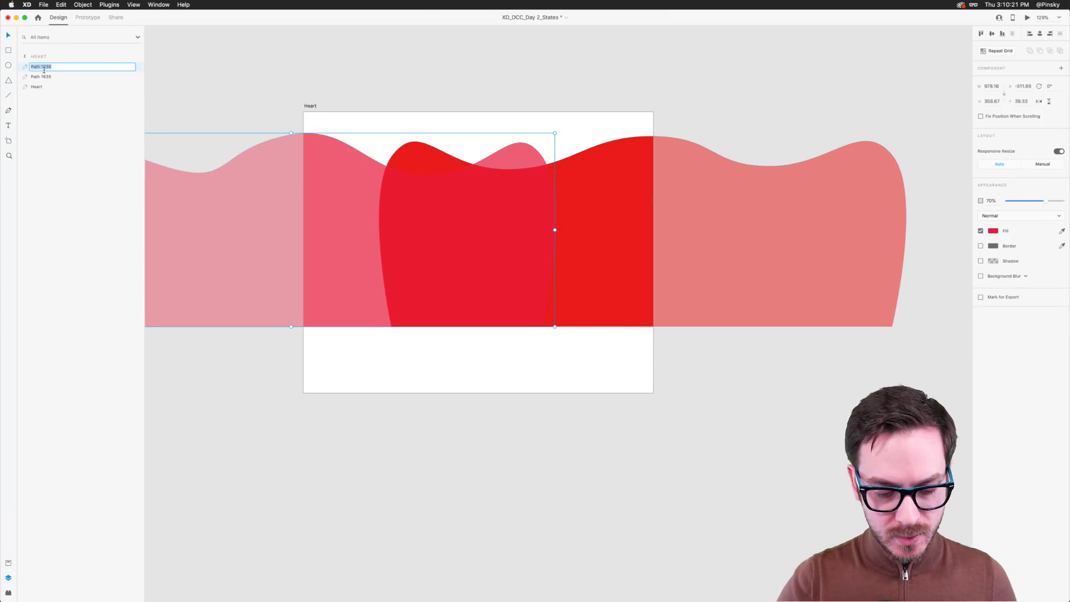
{"action": "type", "text": "Top"}
{"action": "key", "text": "Tab"}
{"action": "type", "text": "B"}
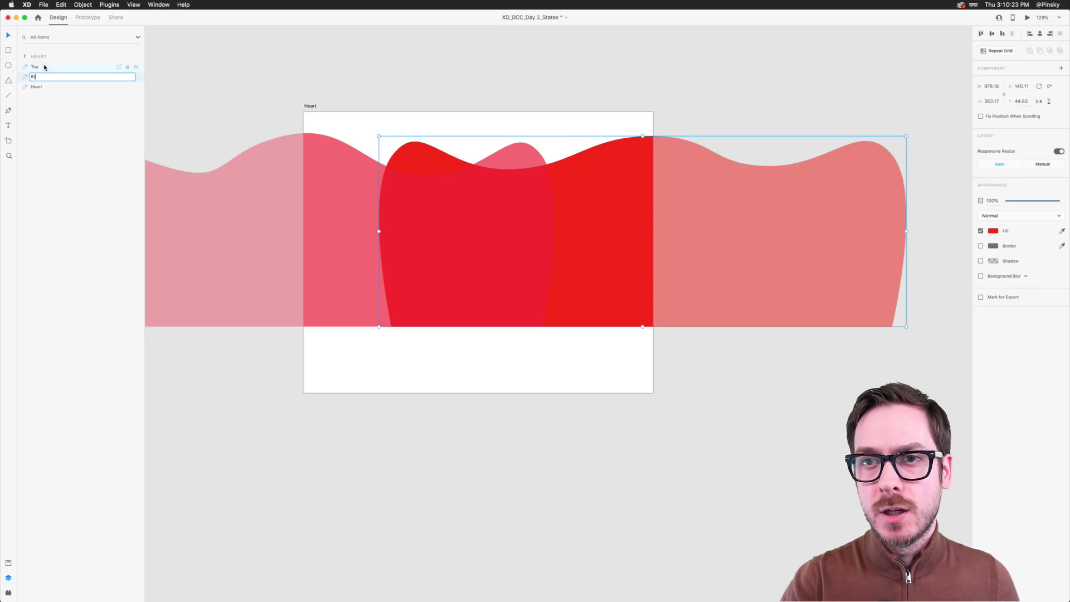
{"action": "type", "text": "ottom"}
{"action": "key", "text": "Return"}
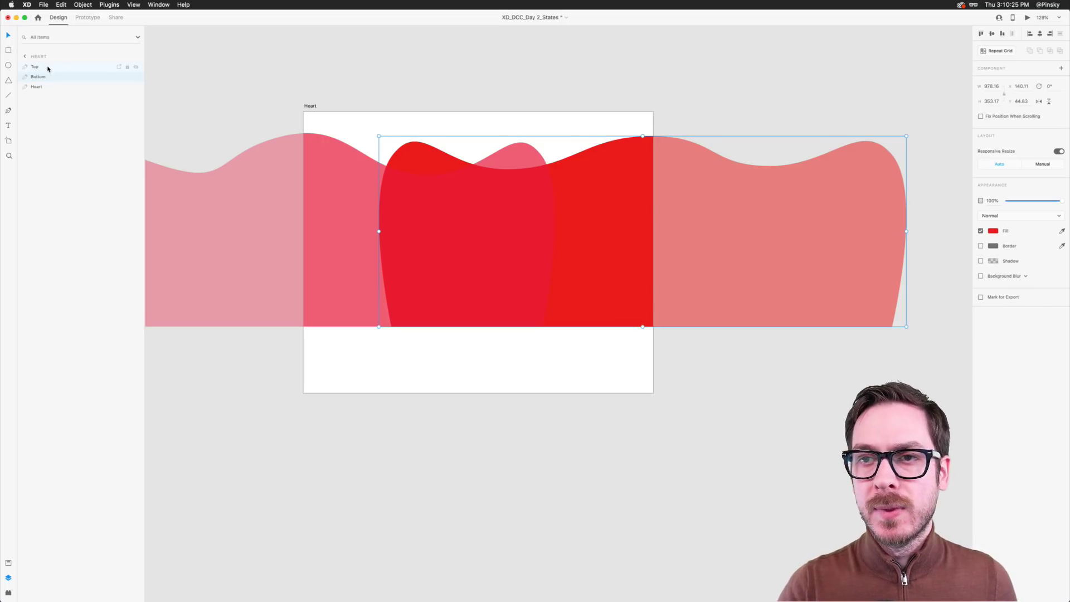
Duplicate the heart outline and bring the copy to the front, above both waves
{"action": "left_click", "coordinate": [57, 86]}
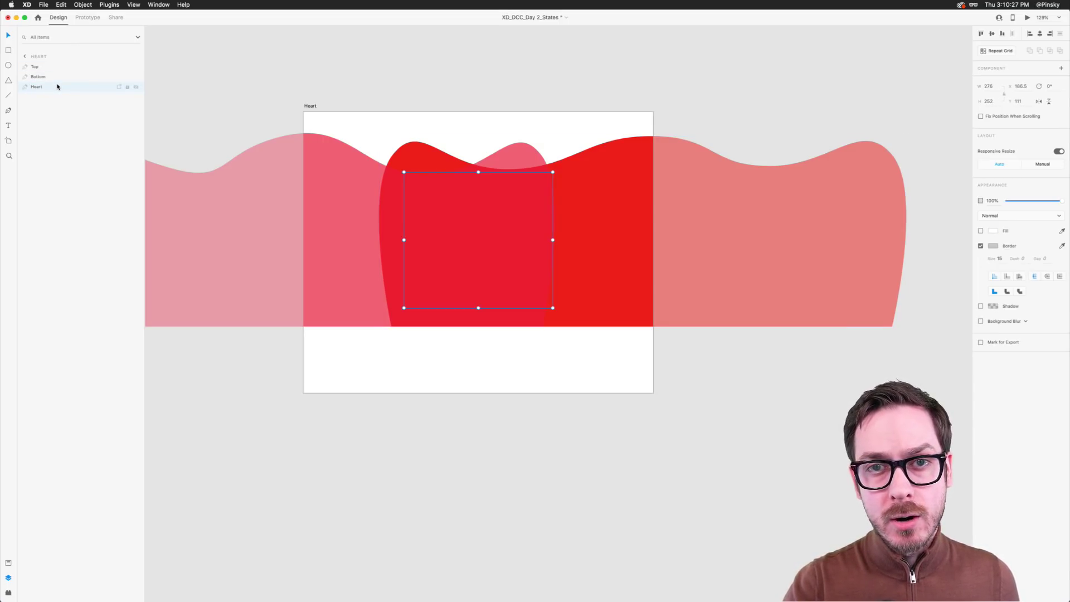
{"action": "key", "text": "super+d"}
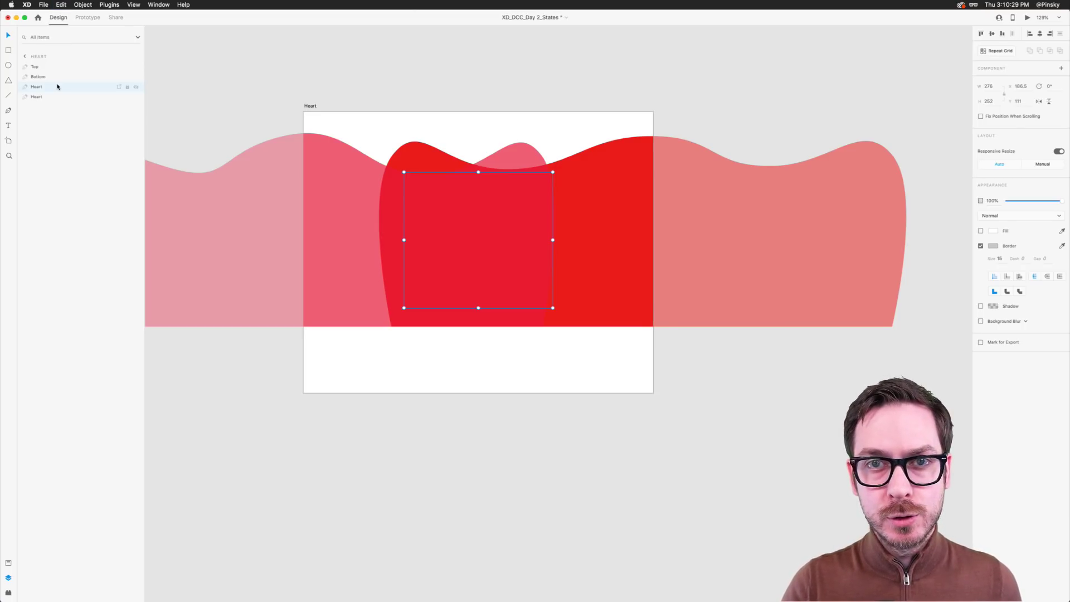
{"action": "key", "text": "super+shift+bracketright"}
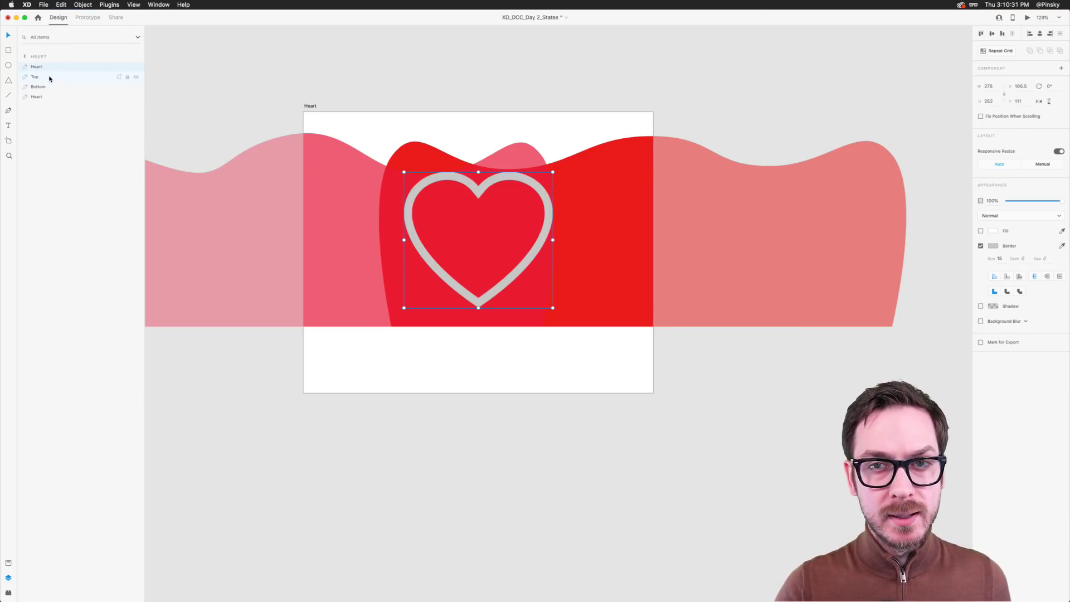
{"action": "mouse_move", "coordinate": [48, 69]}
{"action": "left_mouse_down"}
{"action": "mouse_move", "coordinate": [46, 78]}
{"action": "mouse_move", "coordinate": [46, 66]}
{"action": "left_mouse_up"}
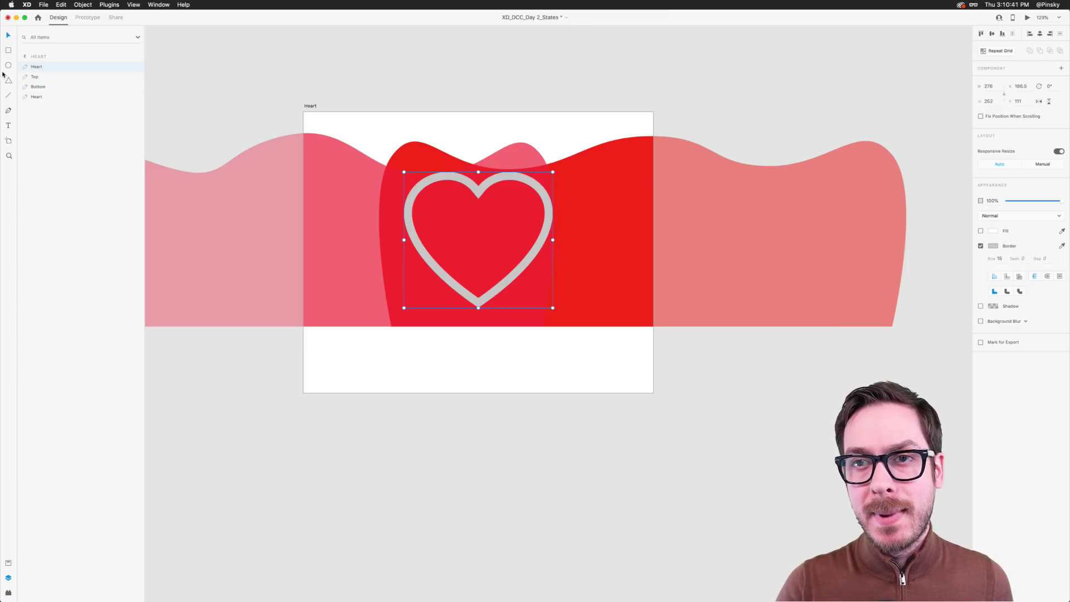
Rename the frontmost heart copy's layer as Mask
{"action": "double_click", "coordinate": [37, 67]}
{"action": "type", "text": "Mask"}
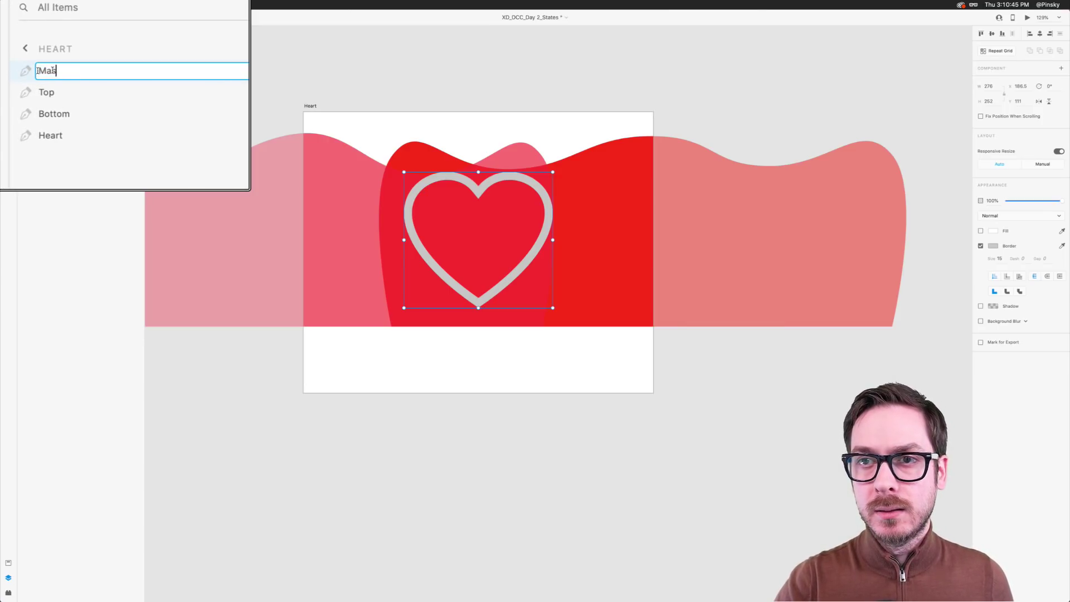
{"action": "key", "text": "Return"}
{"action": "double_click", "coordinate": [53, 70]}
{"action": "type", "text": "Mask"}
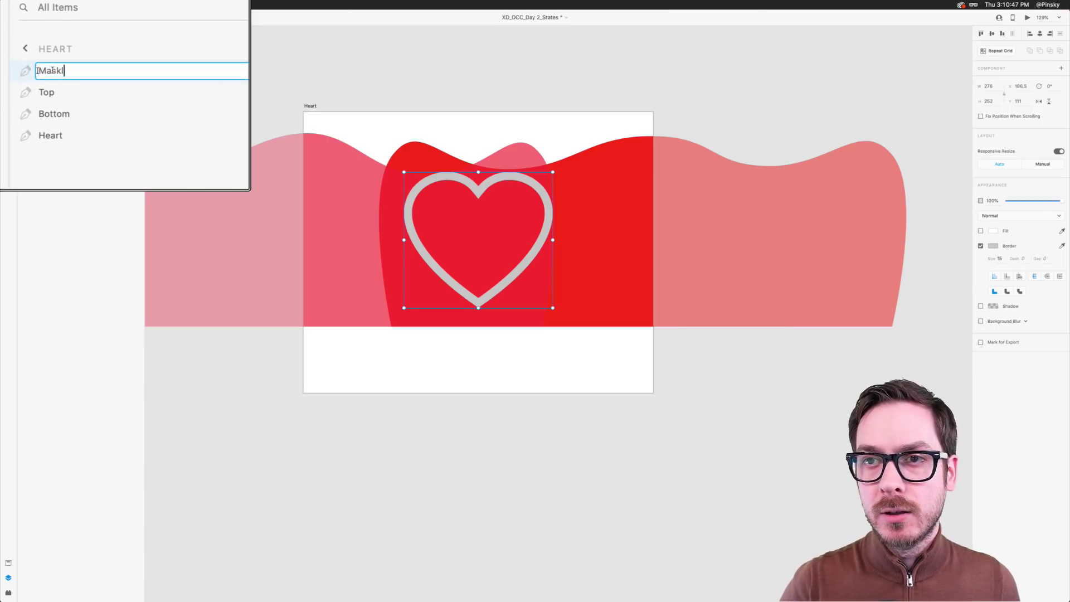
{"action": "key", "text": "Return"}
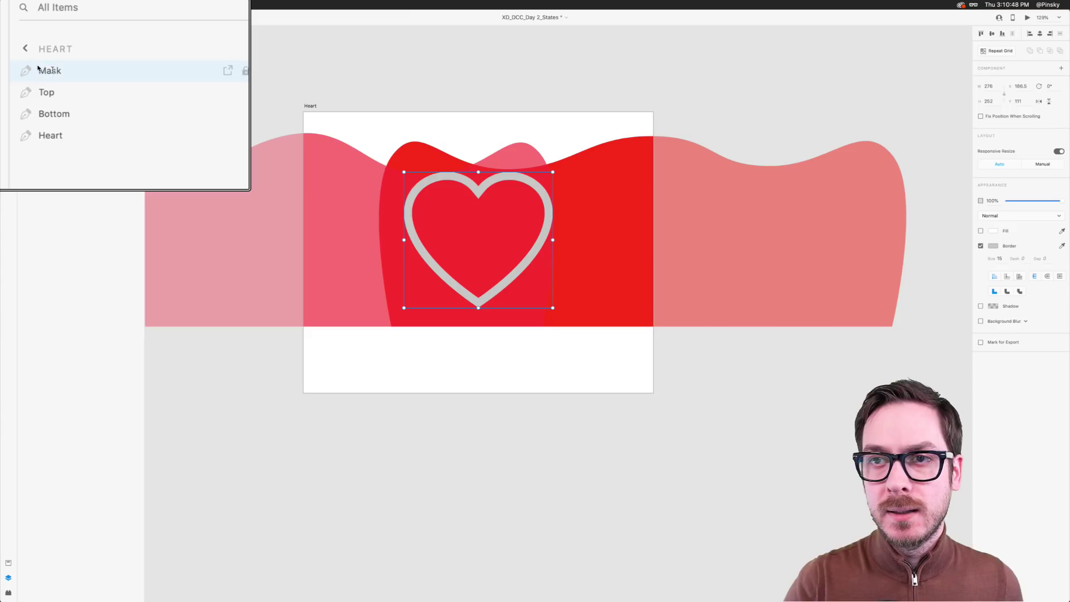
Mask the two waves and the original heart outline with the Mask heart shape
{"action": "left_click", "coordinate": [84, 137], "text": "shift"}
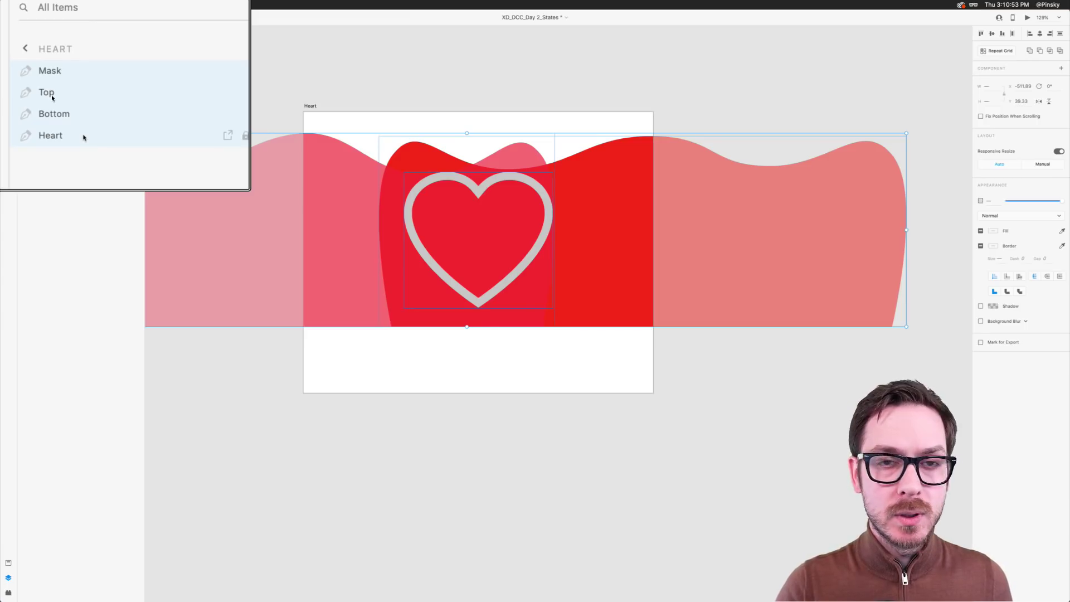
{"action": "left_click", "coordinate": [83, 4]}
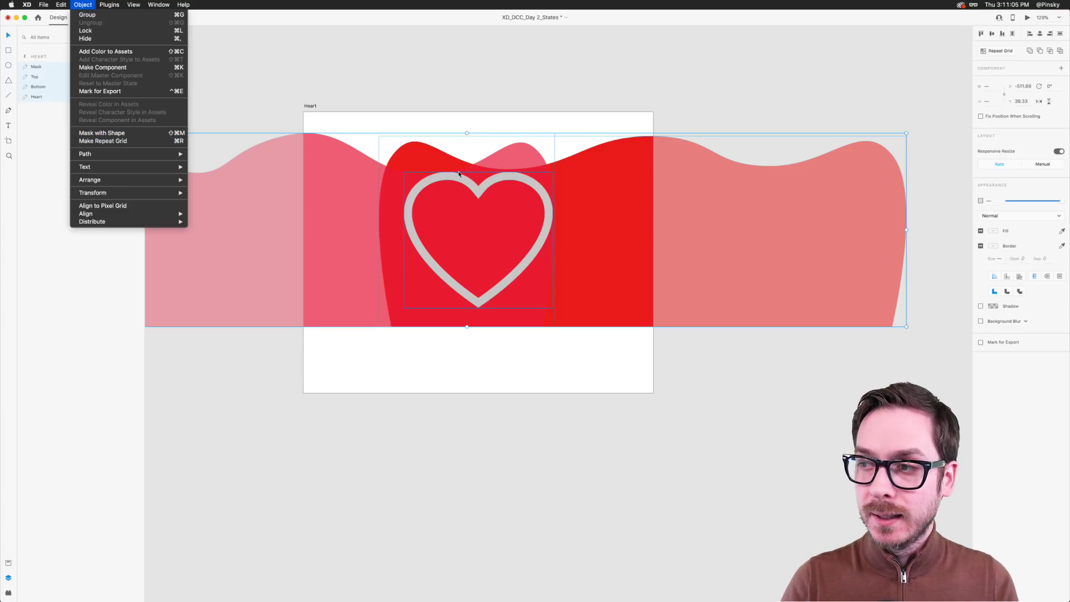
{"action": "left_click", "coordinate": [142, 134]}
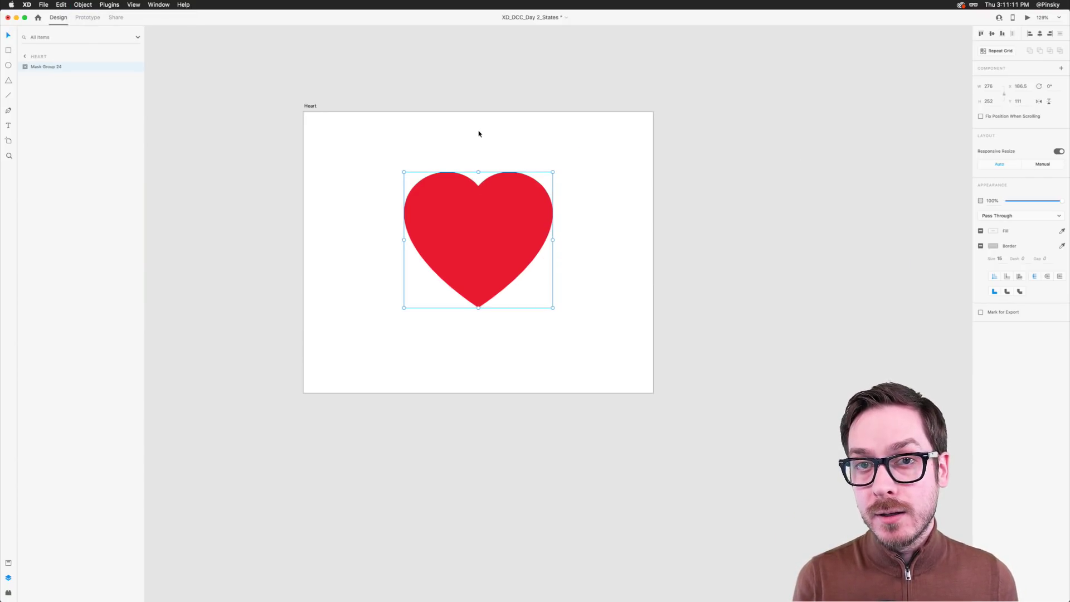
Rename the new mask group as Heart
{"action": "double_click", "coordinate": [47, 67]}
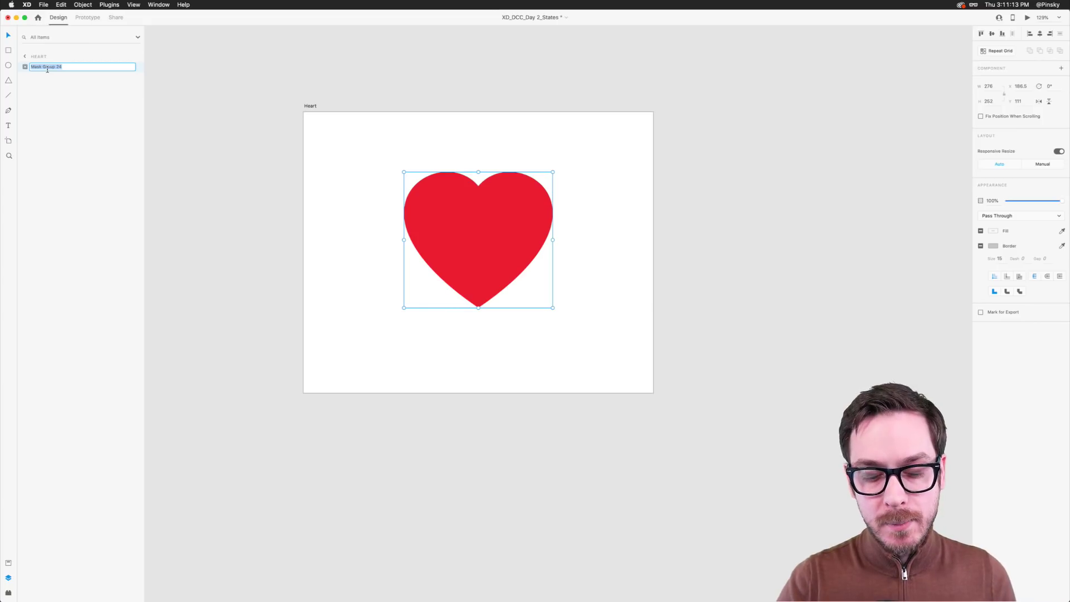
{"action": "type", "text": "Heart"}
{"action": "key", "text": "Return"}
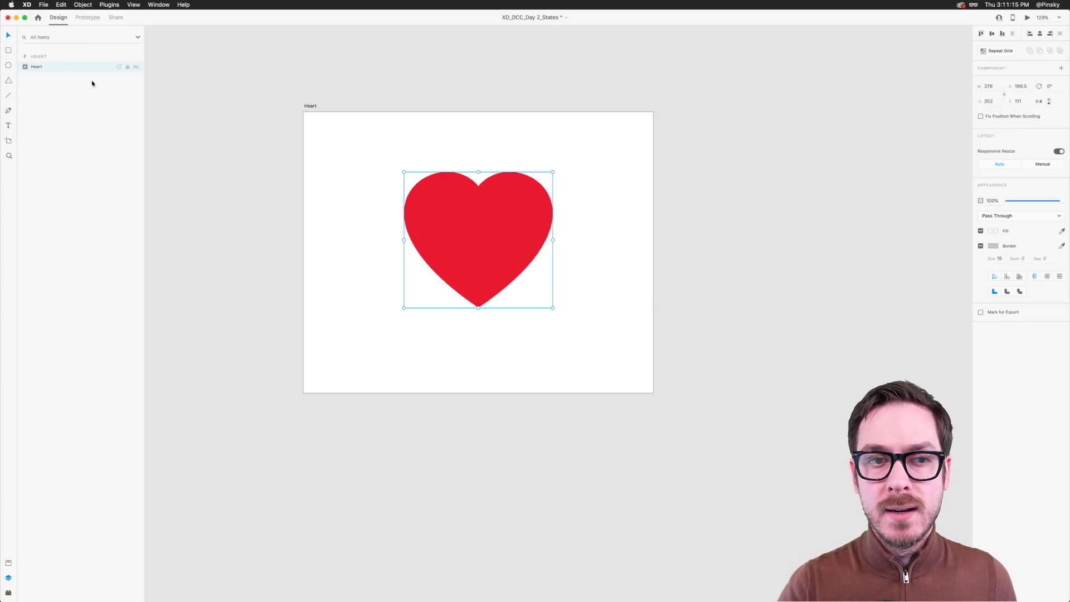
Inside the Heart mask group, move the Top and Bottom waves straight down to about Y 312, below the heart's interior
{"action": "double_click", "coordinate": [479, 220]}
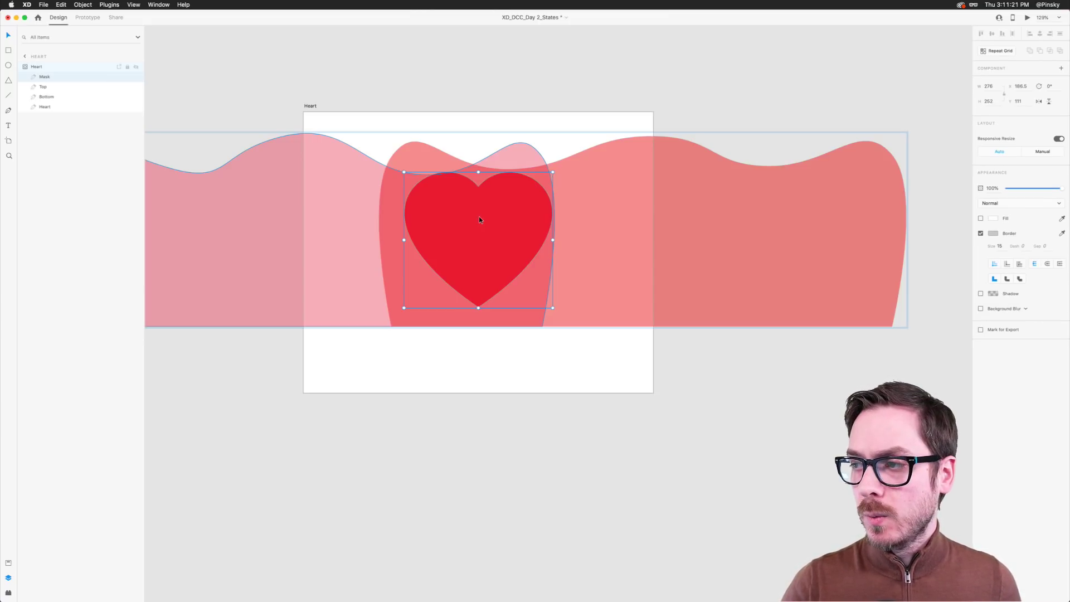
{"action": "left_click", "coordinate": [342, 179]}
{"action": "left_click", "coordinate": [633, 201], "text": "shift"}
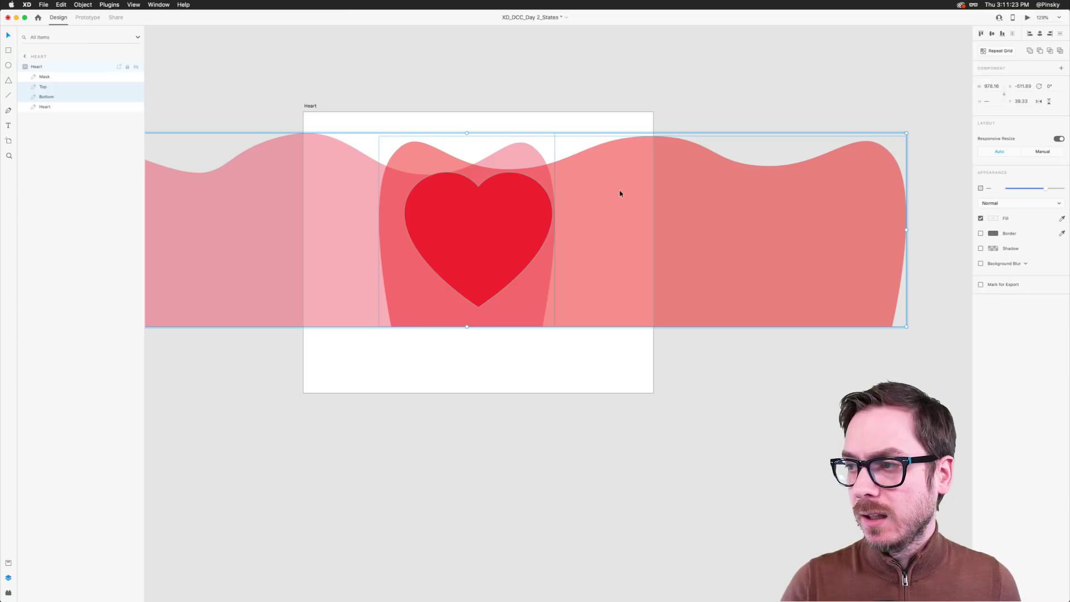
{"action": "left_click_drag", "start_coordinate": [618, 194], "coordinate": [614, 338]}
{"action": "left_click", "coordinate": [521, 124]}
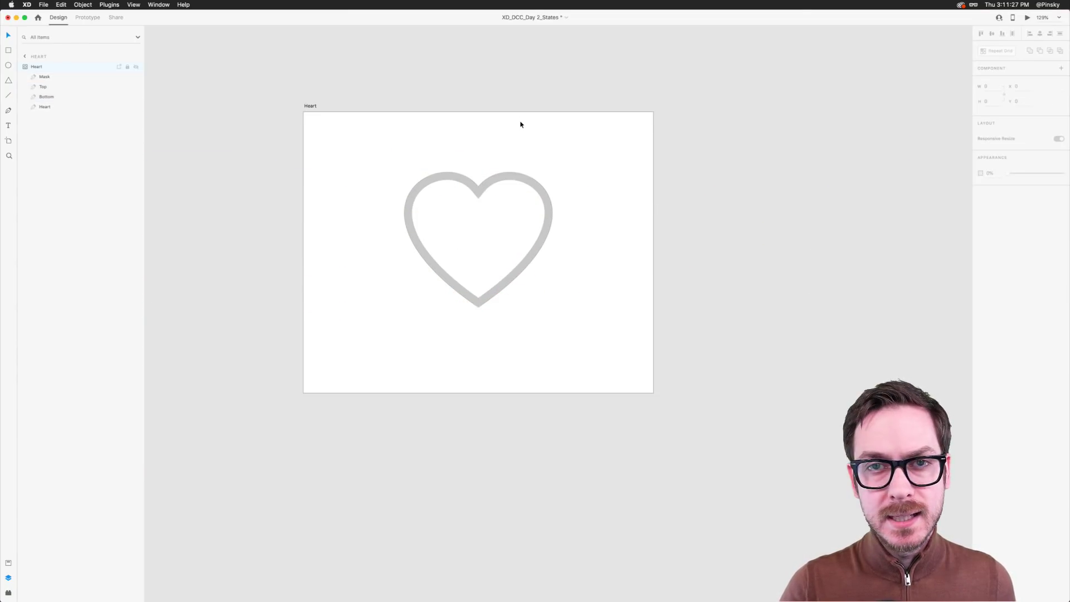
Turn the Heart mask group into a component and show it among the document's assets
{"action": "left_click", "coordinate": [492, 180]}
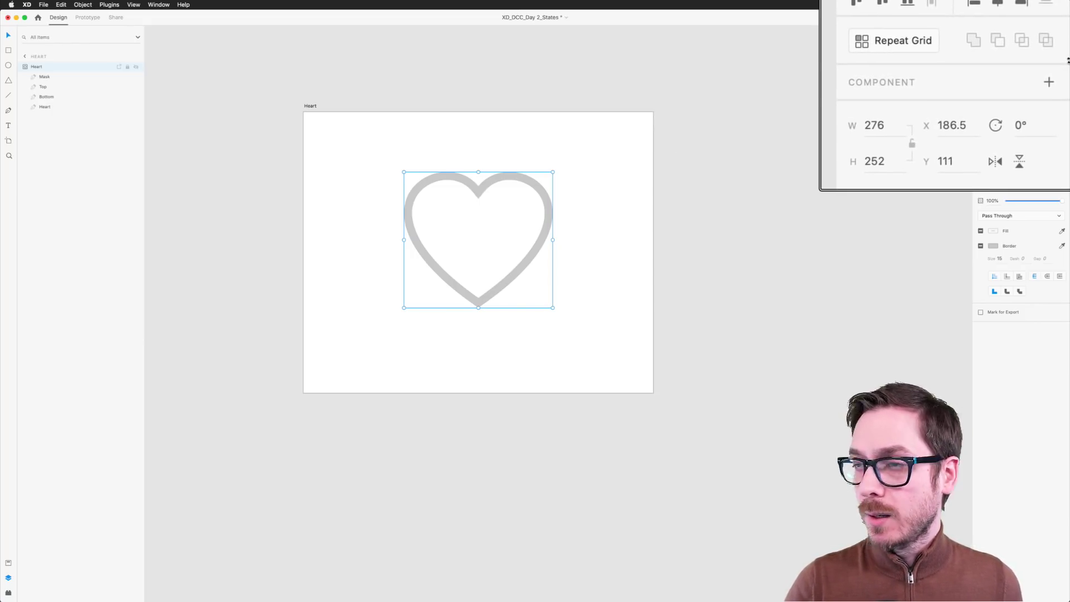
{"action": "left_click", "coordinate": [1047, 84]}
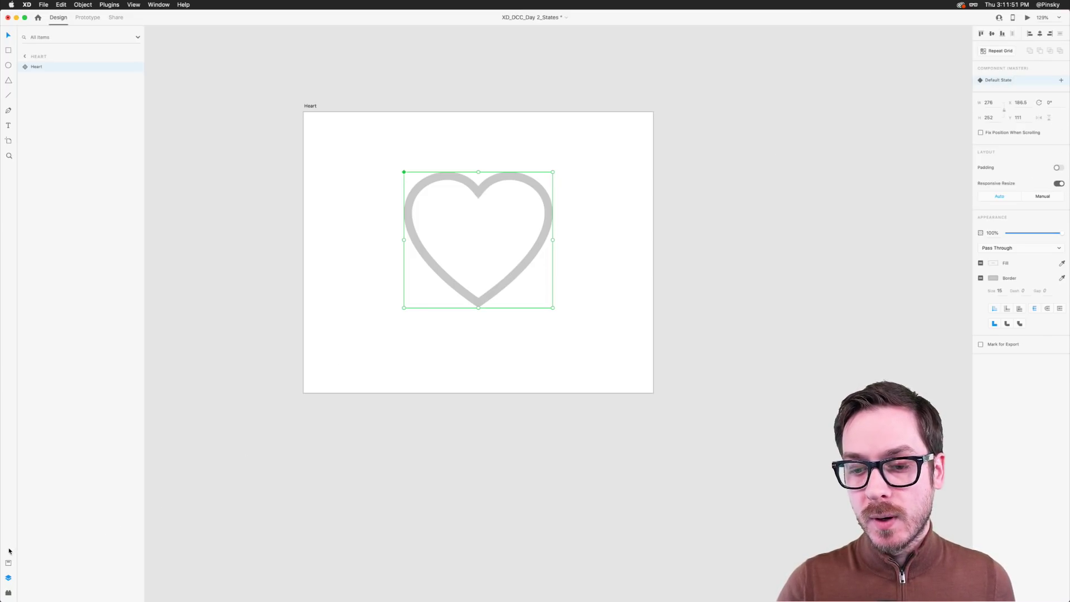
{"action": "left_click", "coordinate": [8, 563]}
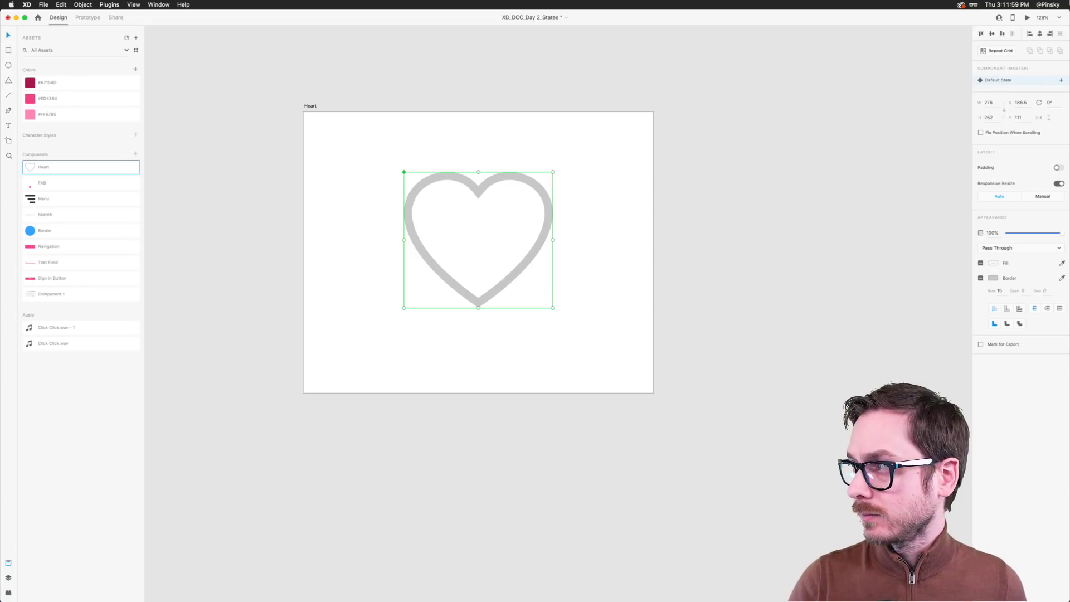
Add a new state named Filled In to the Heart component
{"action": "left_click", "coordinate": [1060, 81]}
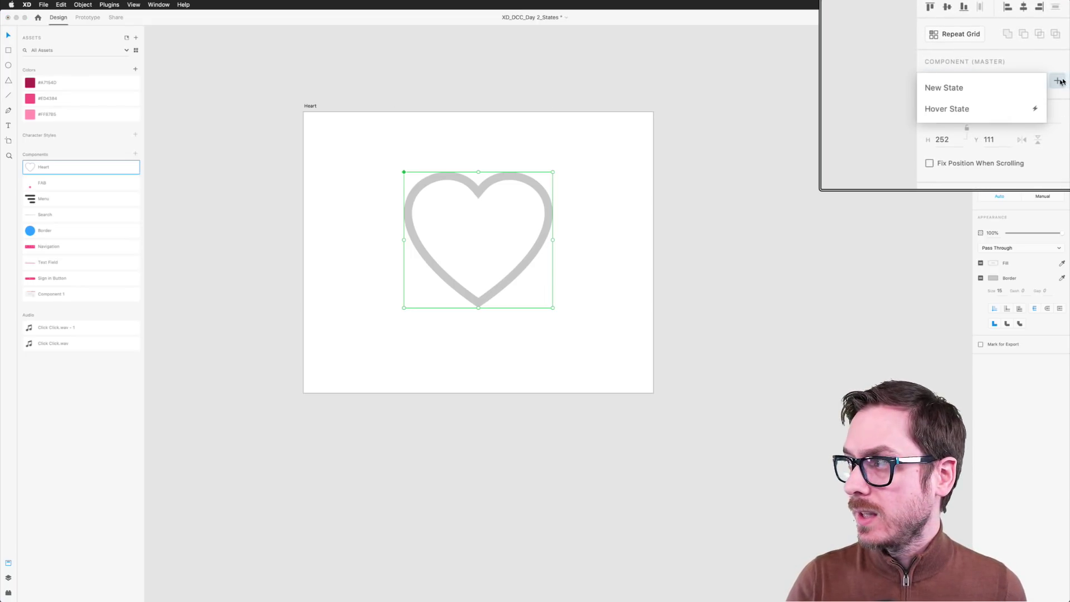
{"action": "left_click", "coordinate": [1017, 87]}
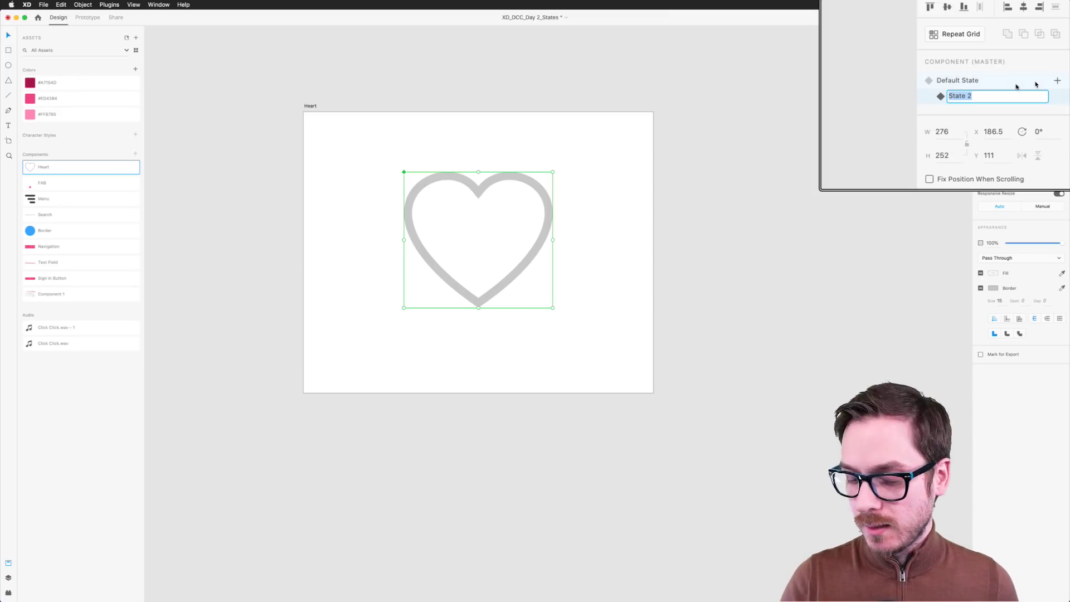
{"action": "type", "text": "Filled In"}
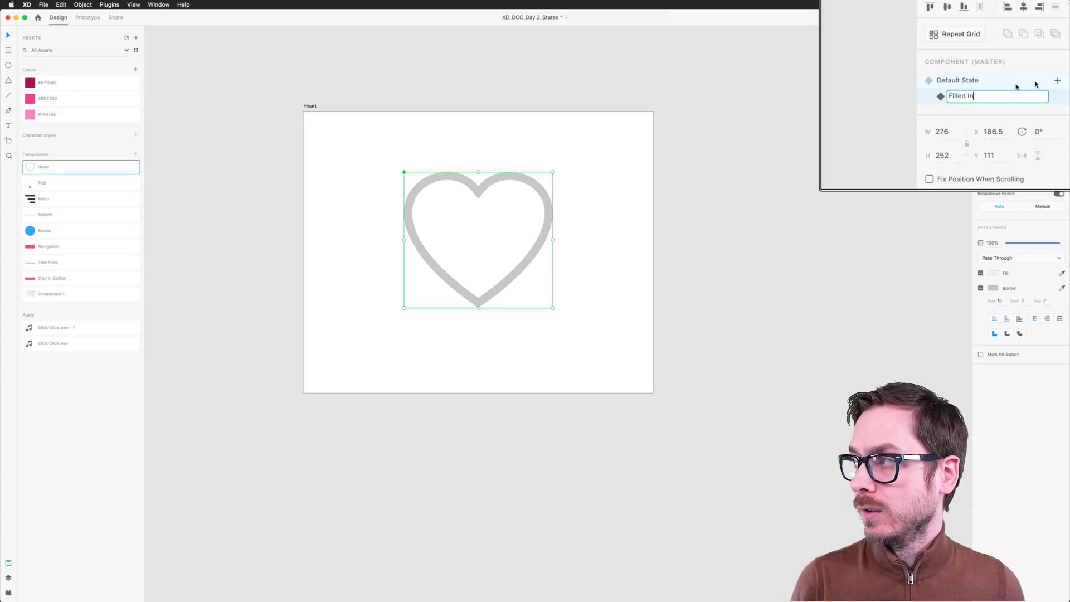
{"action": "key", "text": "Return"}
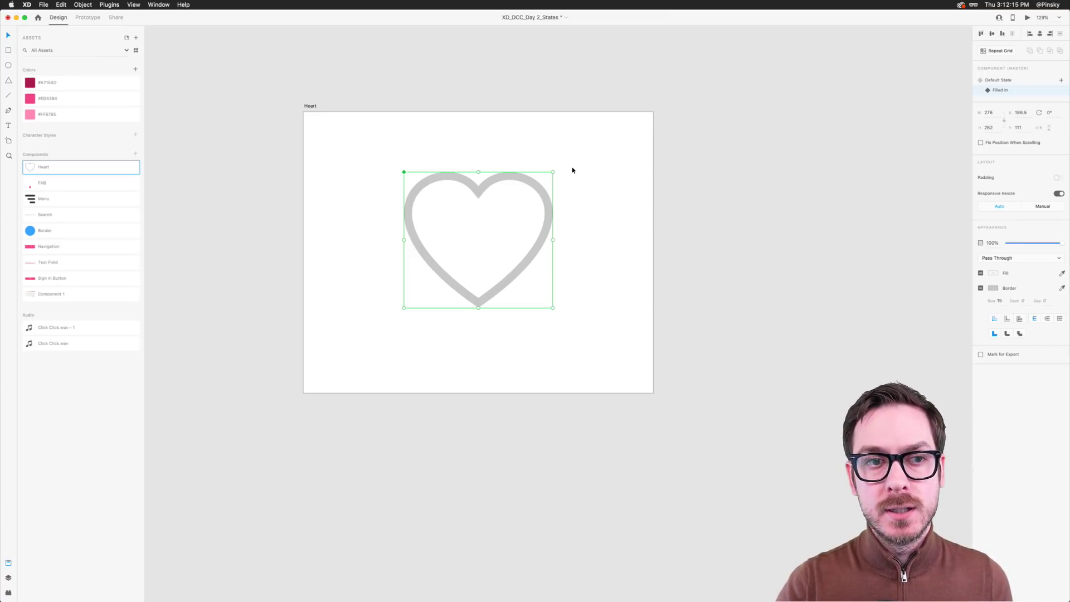
In the Filled In state, move the Top and Bottom waves up to about Y 57 so they fill the heart
{"action": "key", "text": "cmd+y"}
{"action": "double_click", "coordinate": [502, 174]}
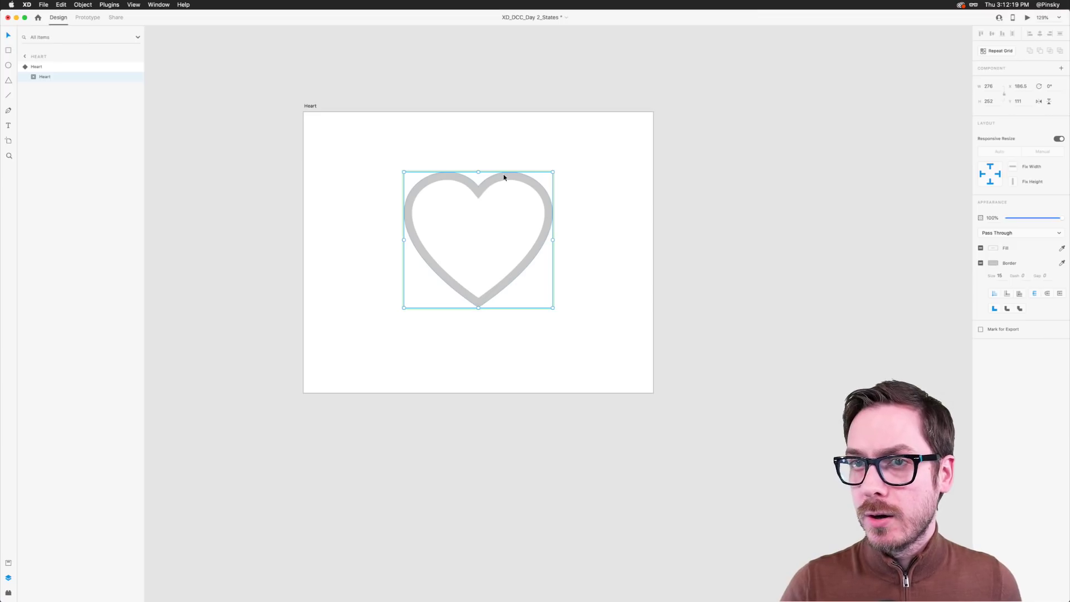
{"action": "double_click", "coordinate": [504, 176]}
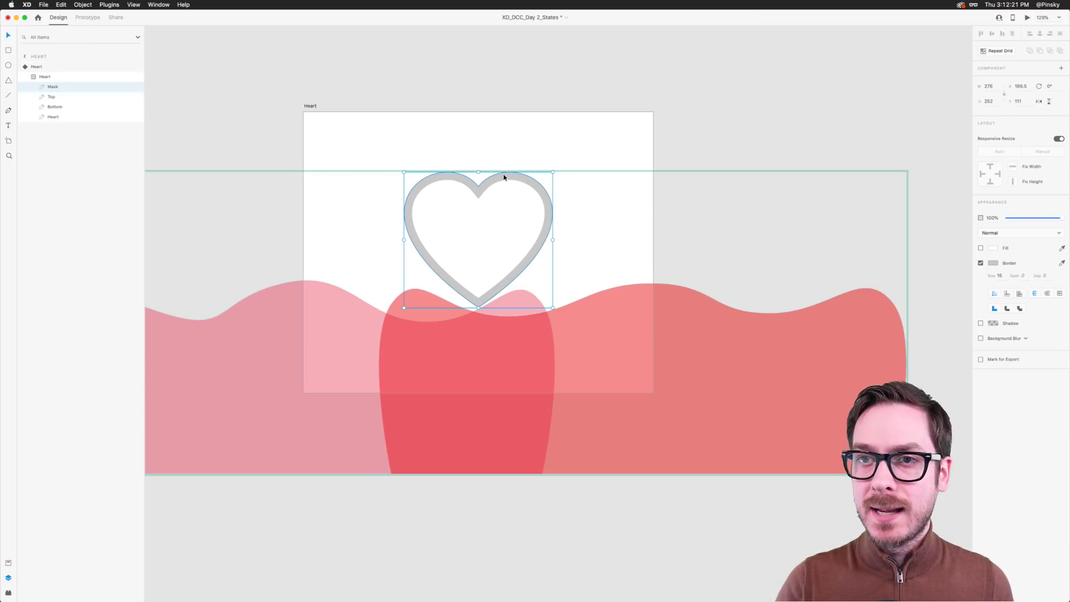
{"action": "left_click", "coordinate": [623, 361]}
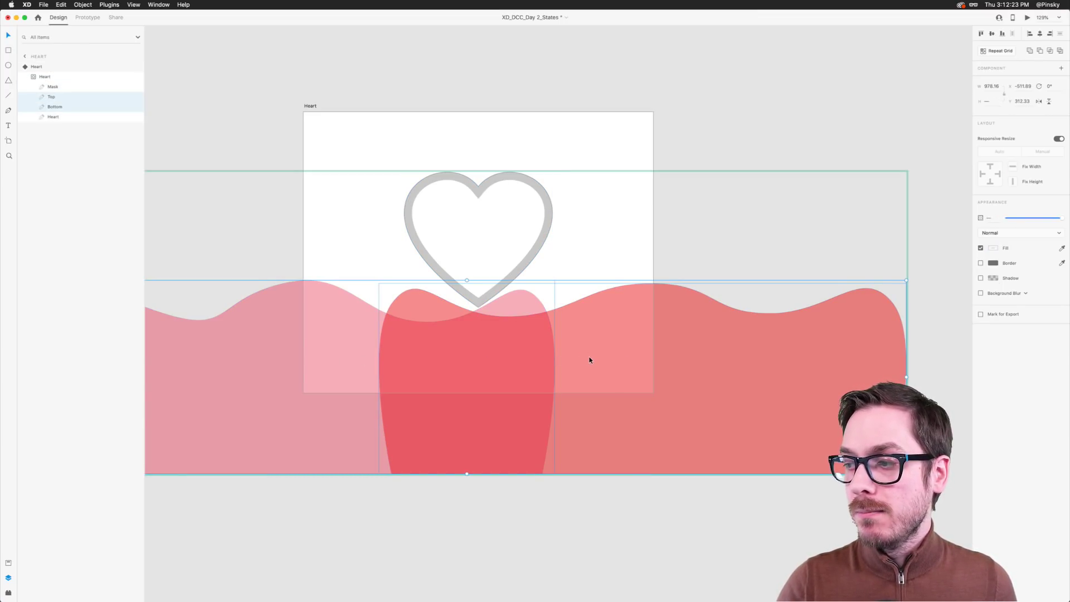
{"action": "left_click_drag", "start_coordinate": [589, 360], "coordinate": [599, 218]}
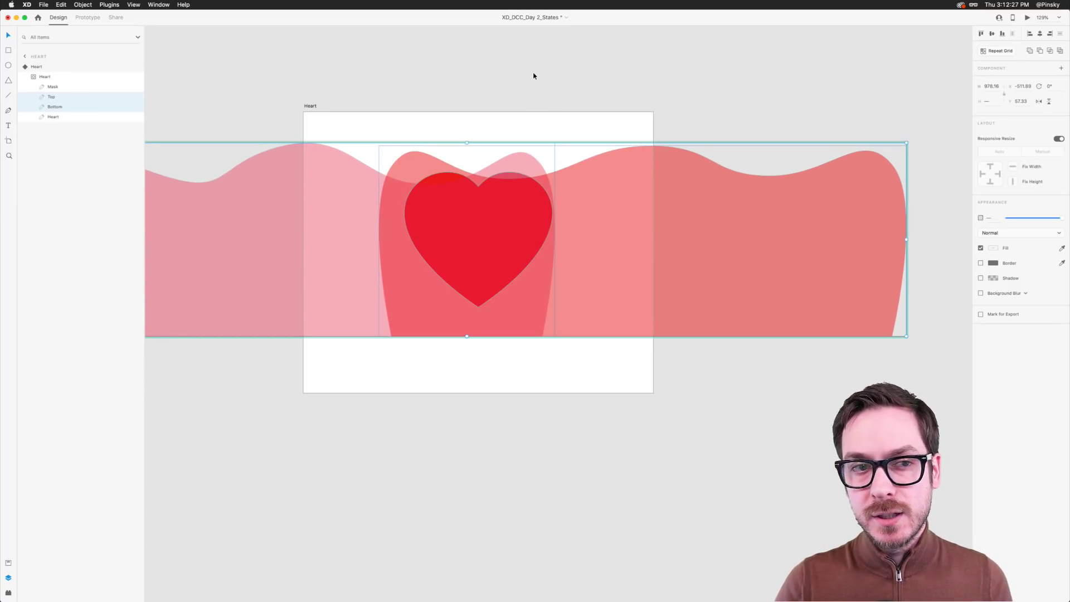
{"action": "left_click", "coordinate": [523, 93]}
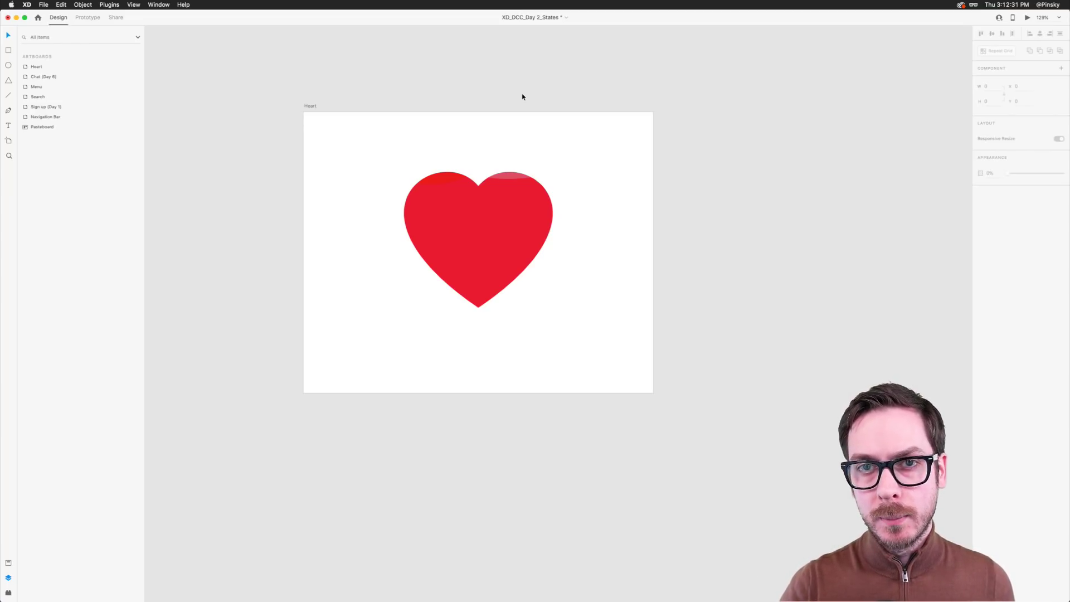
Prototype a Tap interaction on the heart's Default State that auto-animates to the Filled In state
{"action": "left_click", "coordinate": [88, 18]}
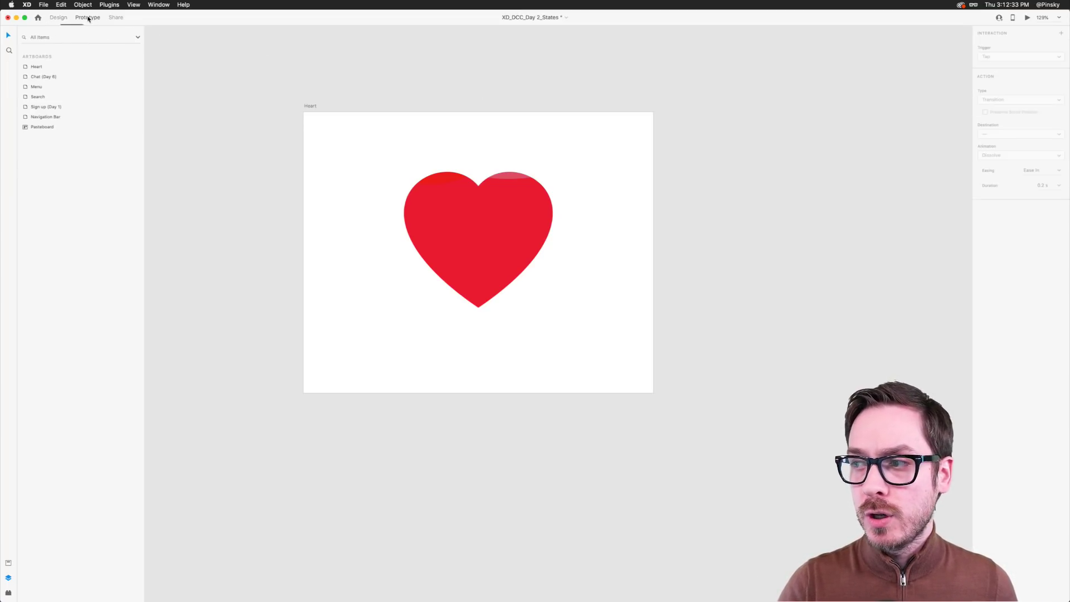
{"action": "left_click", "coordinate": [467, 250]}
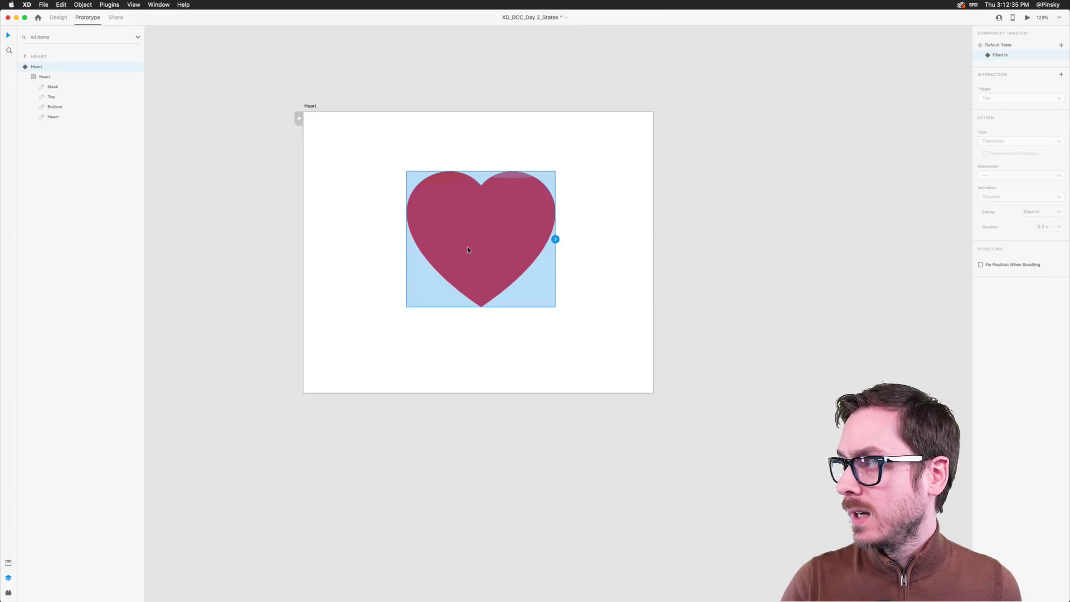
{"action": "left_click", "coordinate": [1033, 45]}
{"action": "left_click", "coordinate": [555, 239]}
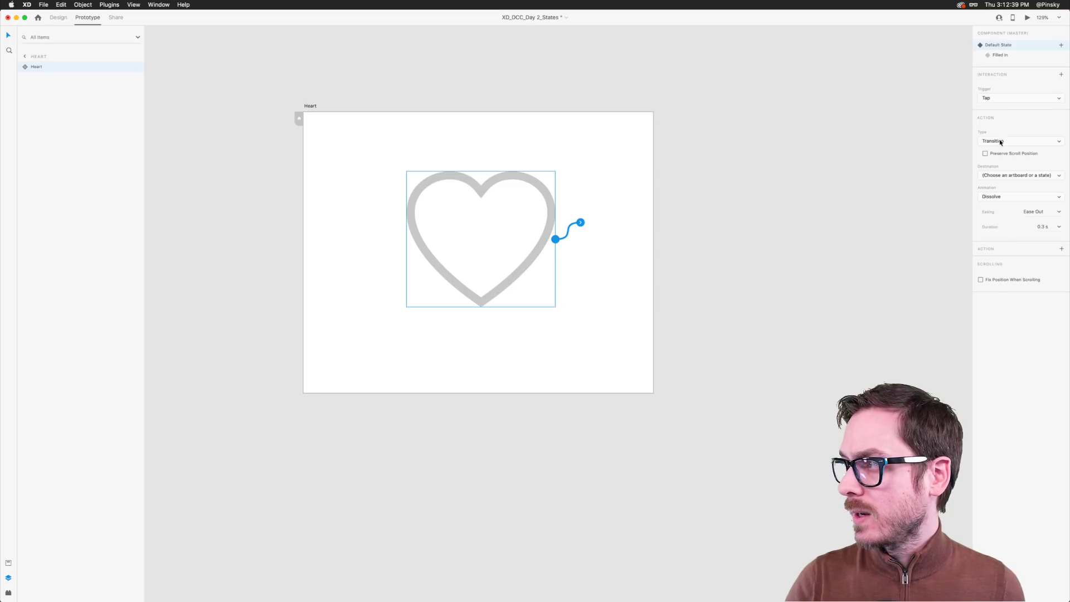
{"action": "left_click", "coordinate": [1001, 143]}
{"action": "left_click", "coordinate": [1003, 184]}
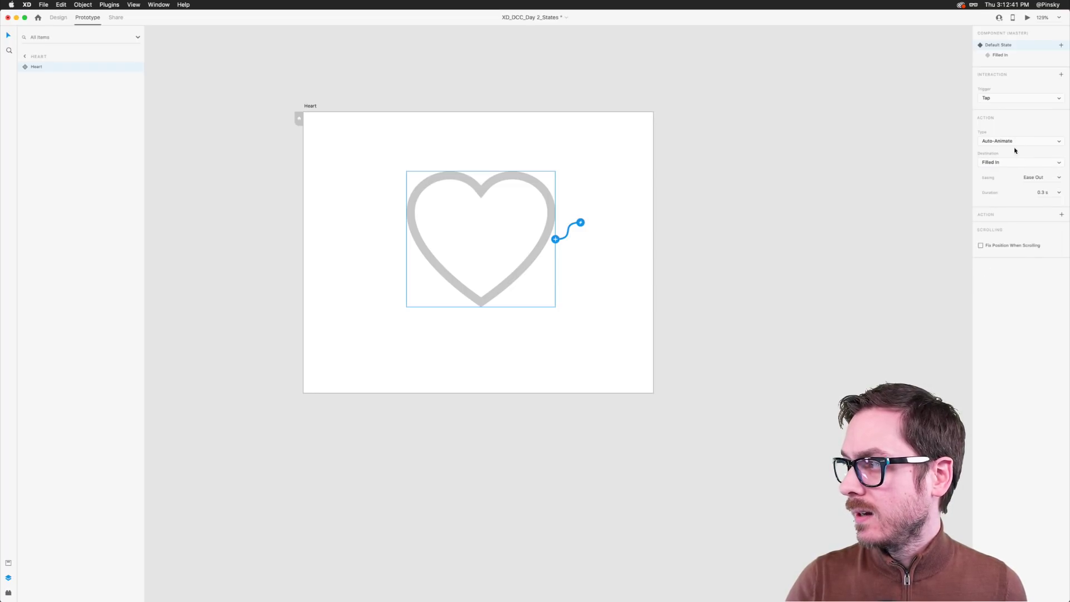
Set the Default State's auto-animate action to no easing and a duration of 4 s
{"action": "left_click", "coordinate": [1053, 178]}
{"action": "left_click", "coordinate": [1048, 185]}
{"action": "left_click", "coordinate": [1045, 192]}
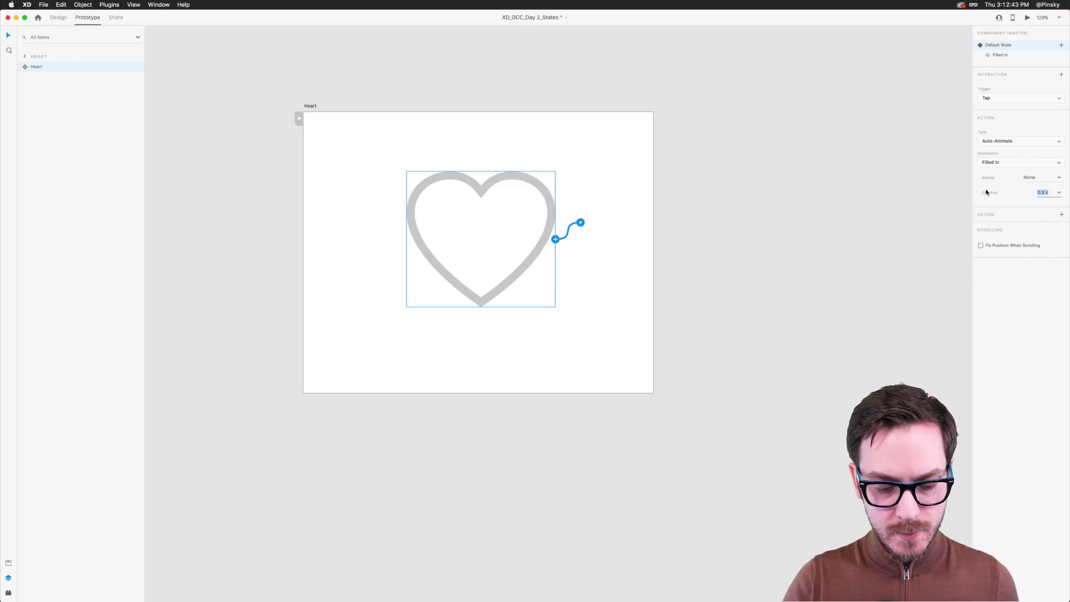
{"action": "type", "text": "4"}
{"action": "key", "text": "Tab"}
Preview the prototype and trigger the heart to check its filling animation
{"action": "left_click", "coordinate": [1027, 17]}
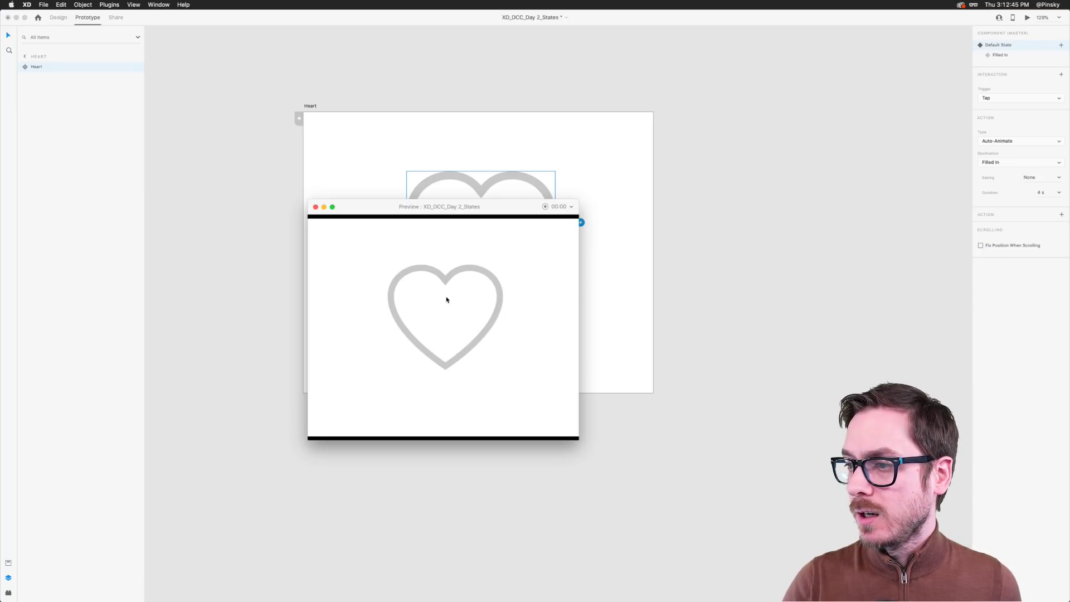
{"action": "left_click", "coordinate": [447, 300]}
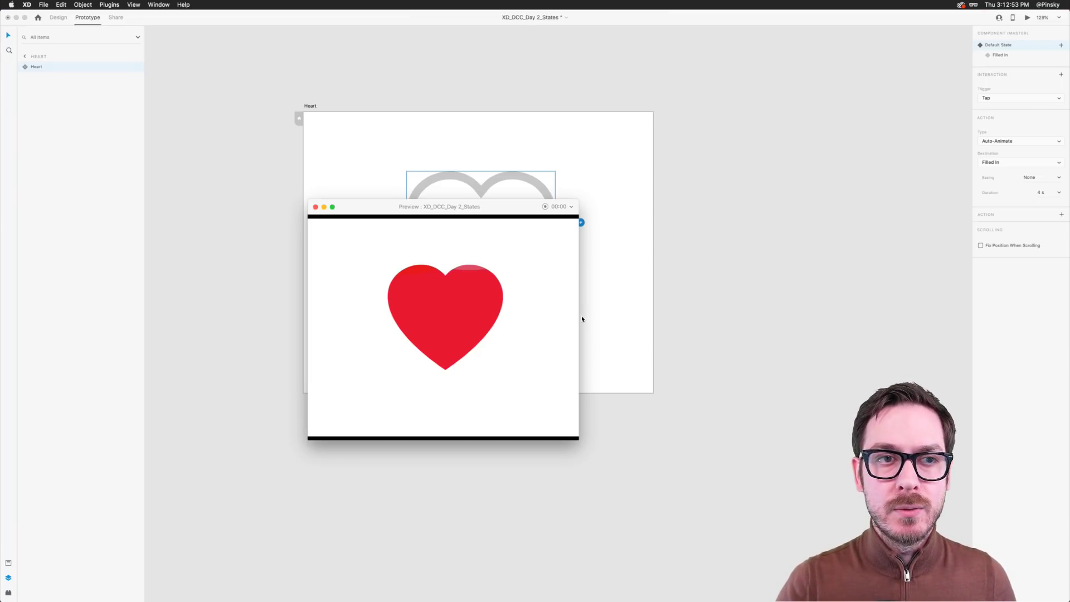
{"action": "left_click", "coordinate": [582, 319]}
Remove the Tap interaction wire from the heart's Default State
{"action": "left_click", "coordinate": [58, 17]}
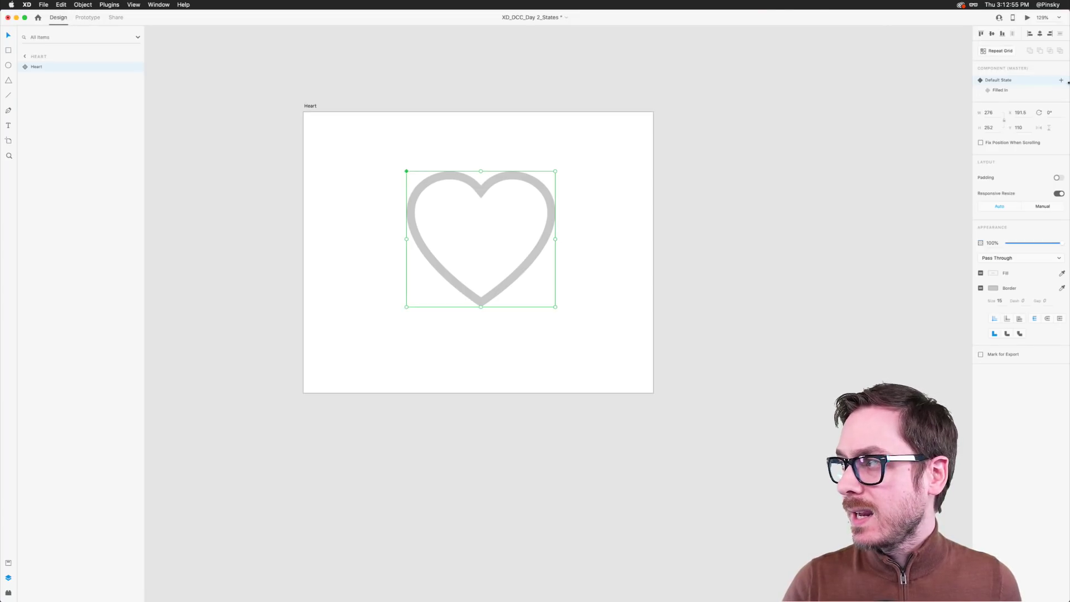
{"action": "left_click", "coordinate": [87, 17]}
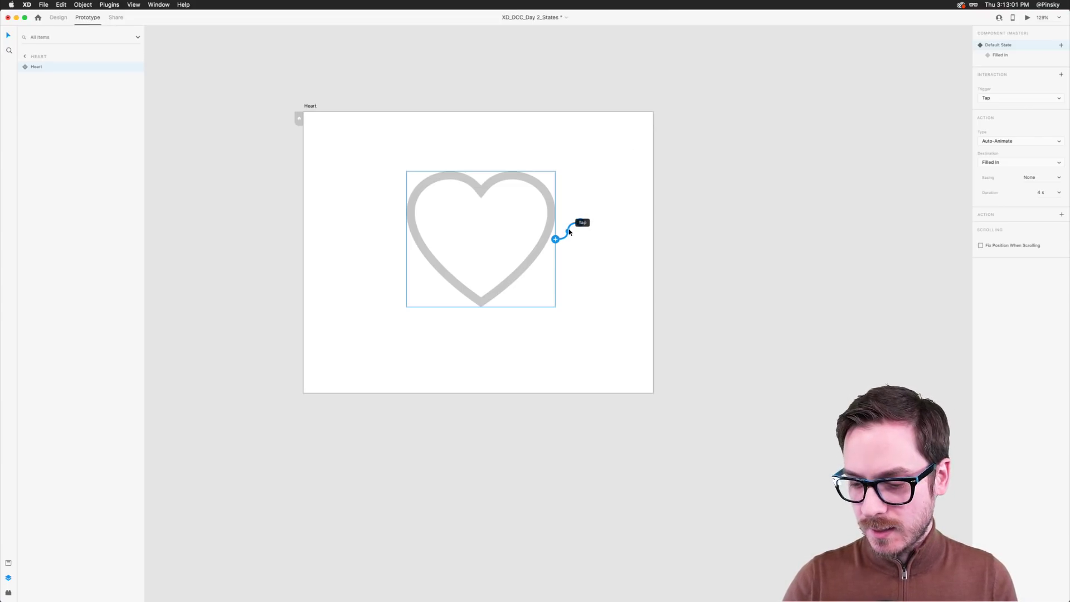
{"action": "left_click_drag", "start_coordinate": [570, 231], "coordinate": [269, 175]}
In the Filled In state, move the Bottom wave inside the Heart mask group left to about X -489
{"action": "left_click", "coordinate": [58, 17]}
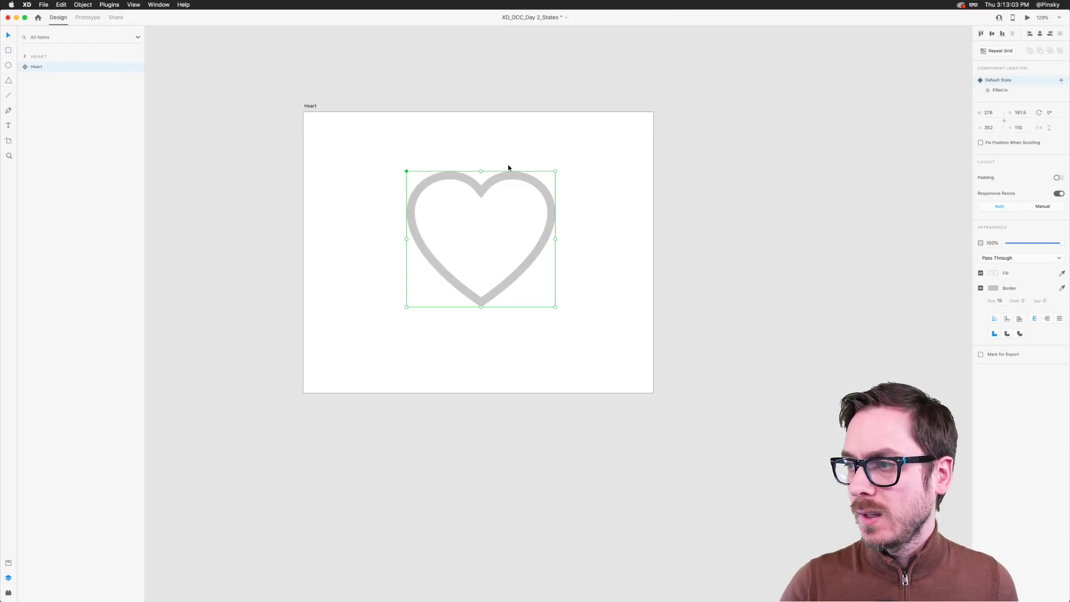
{"action": "left_click", "coordinate": [1009, 90]}
{"action": "double_click", "coordinate": [509, 201]}
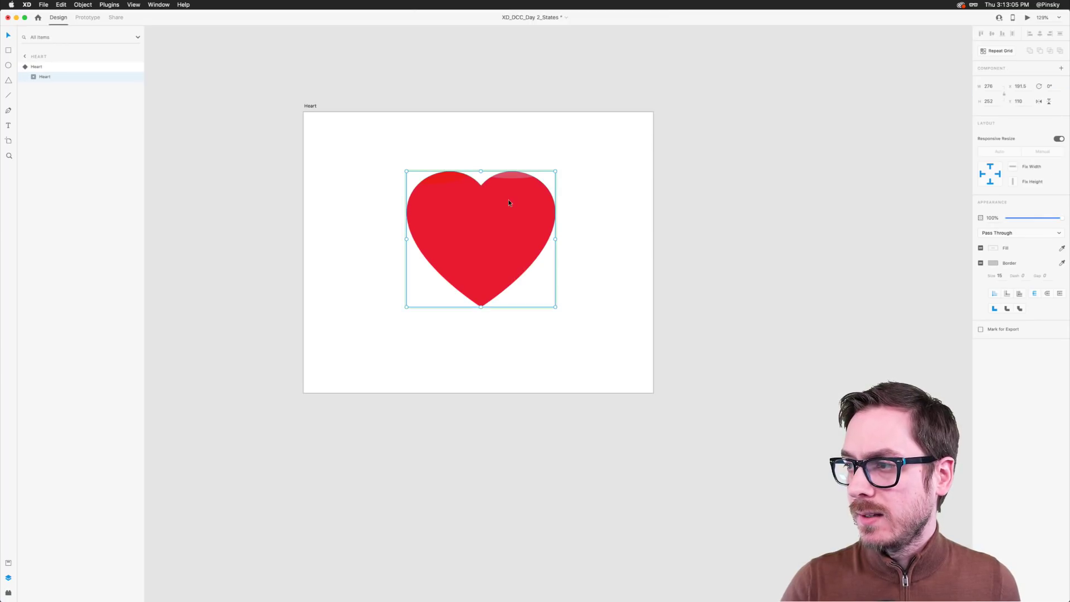
{"action": "double_click", "coordinate": [509, 200]}
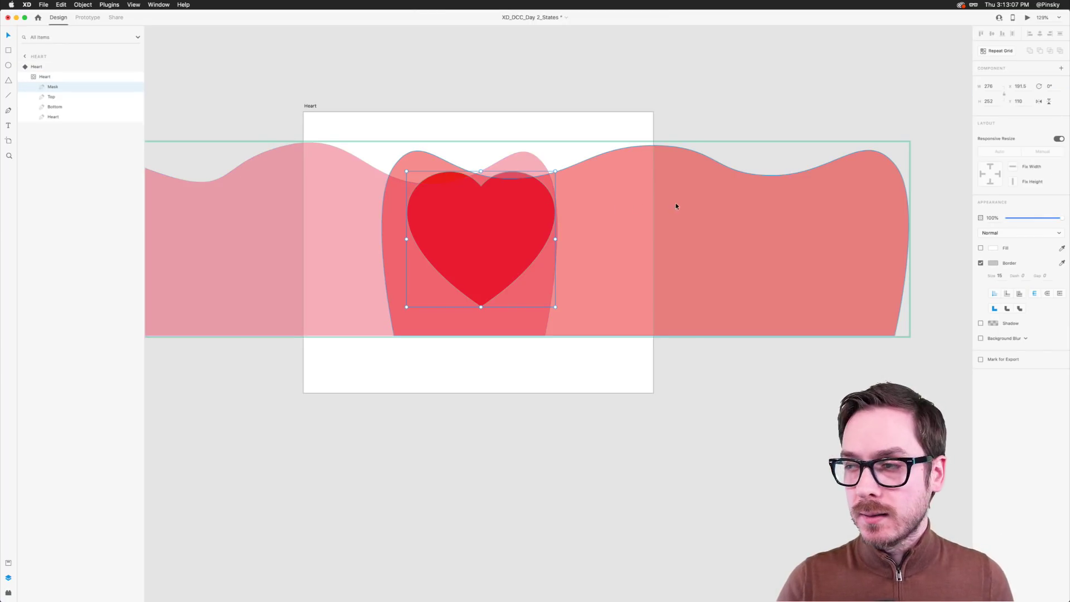
{"action": "left_click", "coordinate": [719, 203]}
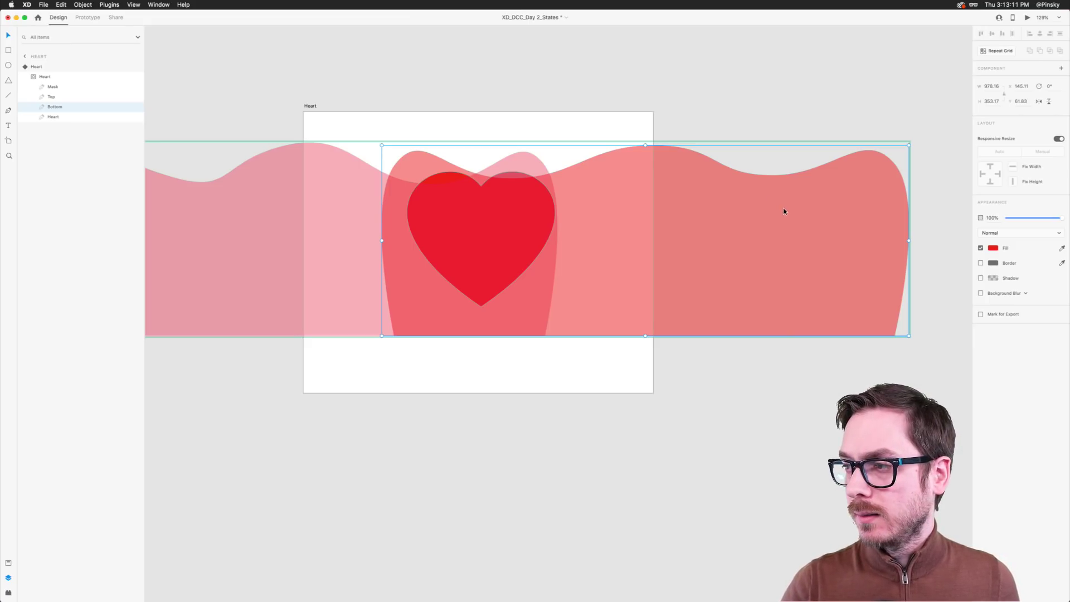
{"action": "left_click_drag", "start_coordinate": [782, 210], "coordinate": [441, 223]}
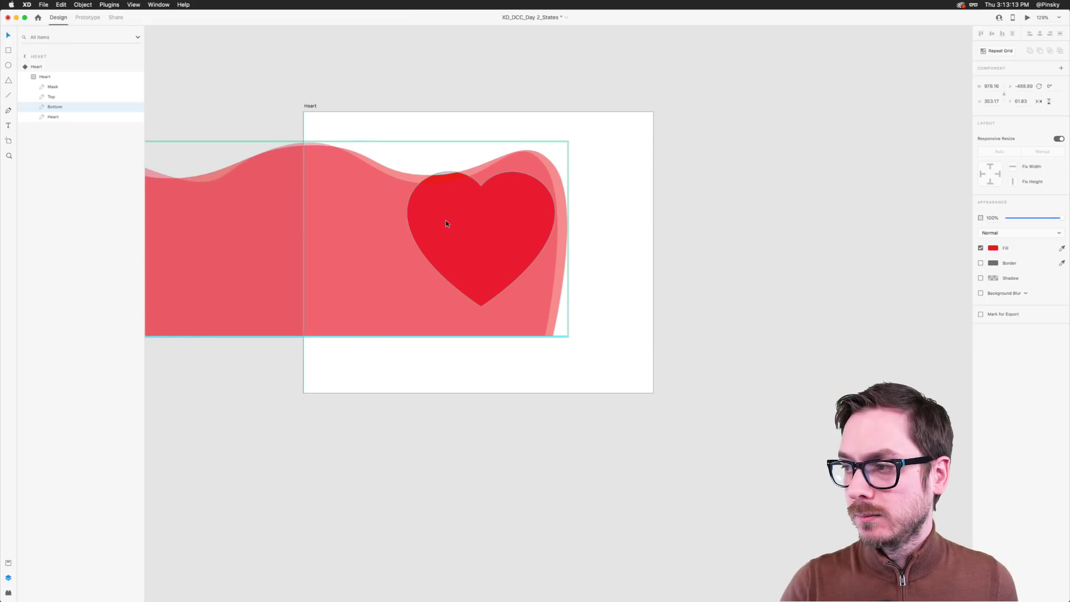
Move the Top wave of the Filled In state right to about X 169
{"action": "left_click", "coordinate": [61, 97]}
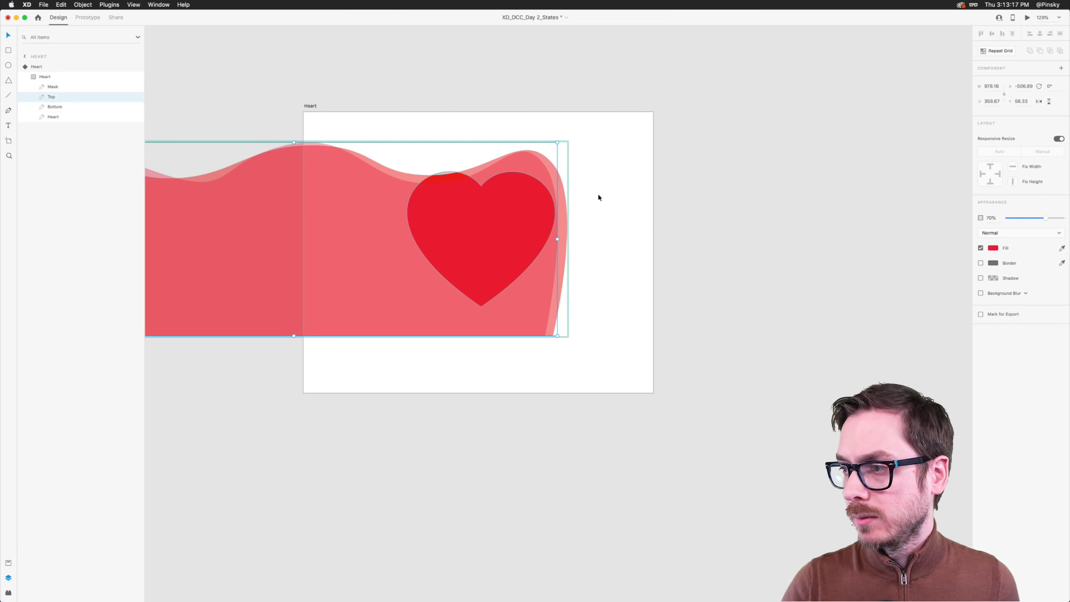
{"action": "key", "text": "shift+Right"}
{"action": "key", "text": "shift+Right"}
{"action": "key", "text": "shift+Right"}
{"action": "key", "text": "shift+Right"}
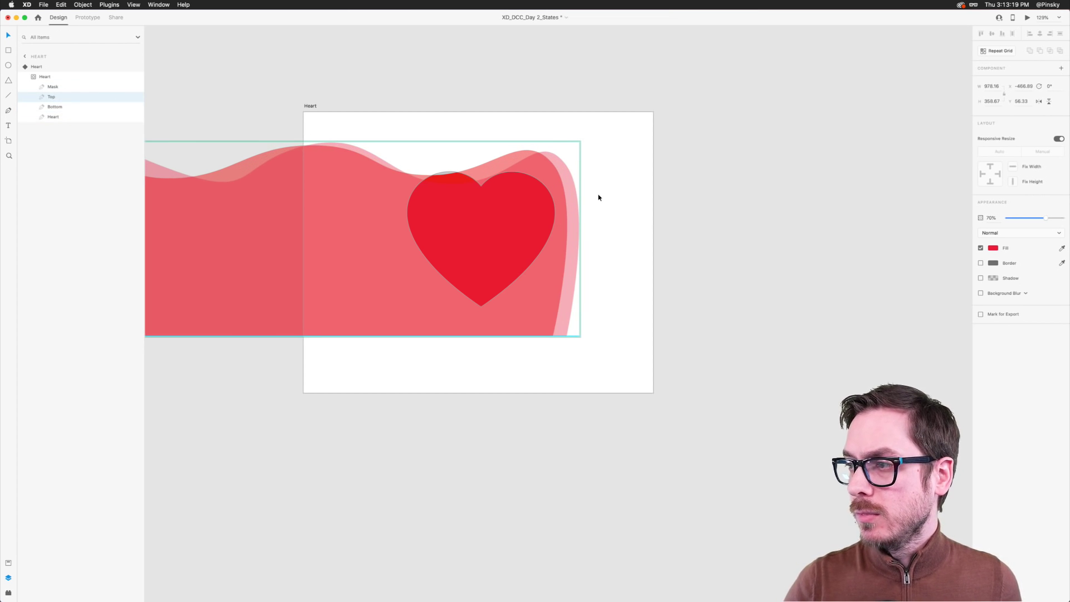
{"action": "key", "text": "shift+Right"}
{"action": "key", "text": "shift+Right"}
{"action": "key", "text": "shift+Right"}
{"action": "key", "text": "shift+Right"}
{"action": "key", "text": "shift+Right"}
{"action": "key", "text": "shift+Right"}
{"action": "key", "text": "shift+Right"}
{"action": "key", "text": "shift+Right"}
{"action": "key", "text": "shift+Right"}
{"action": "key", "text": "shift+Right"}
{"action": "key", "text": "shift+Right"}
{"action": "key", "text": "shift+Right"}
{"action": "key", "text": "shift+Right"}
{"action": "key", "text": "shift+Right"}
{"action": "key", "text": "shift+Right"}
{"action": "key", "text": "shift+Right"}
{"action": "key", "text": "shift+Right"}
{"action": "key", "text": "shift+Right"}
{"action": "key", "text": "shift+Right"}
{"action": "key", "text": "shift+Right"}
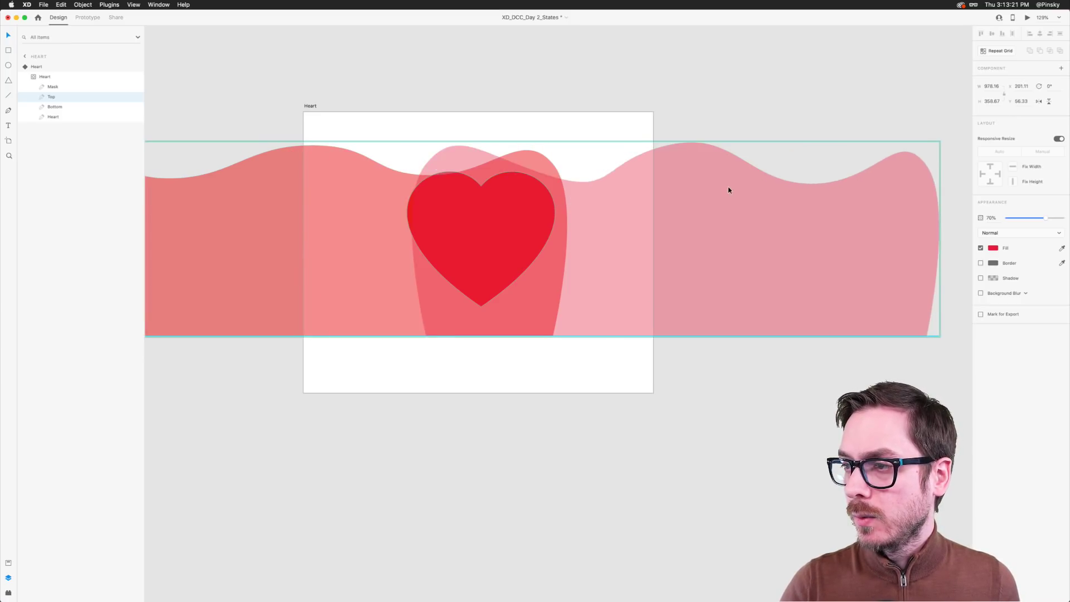
{"action": "key", "text": "Right"}
{"action": "key", "text": "Right"}
{"action": "key", "text": "Right"}
{"action": "key", "text": "Right"}
{"action": "key", "text": "Right"}
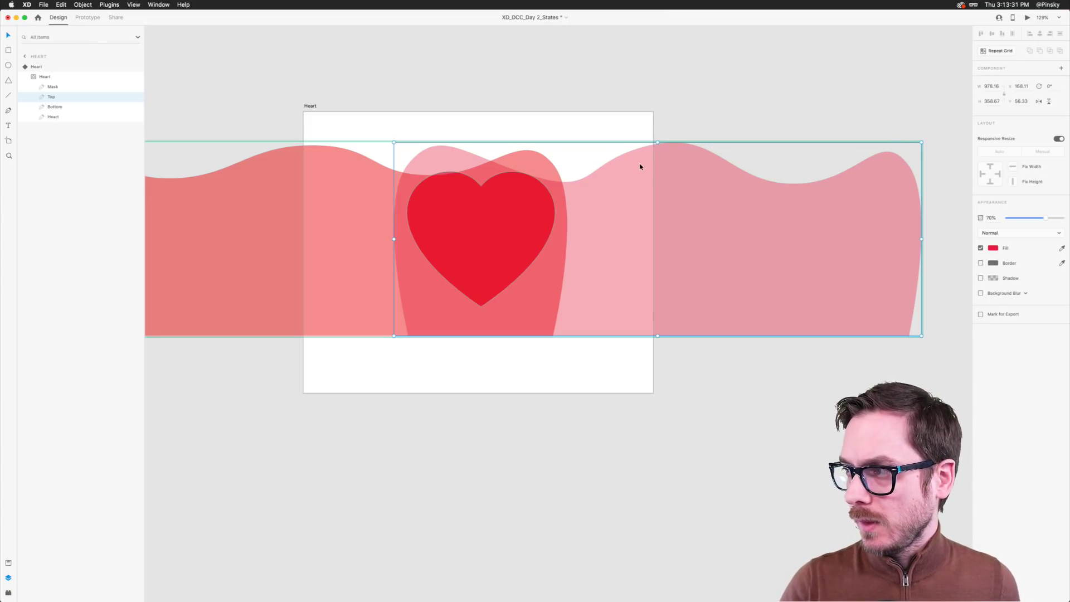
Reshape the Top wave by lowering its middle crest and adjusting the curve handles of its right trough, left dip and left end
{"action": "double_click", "coordinate": [650, 144]}
{"action": "left_click", "coordinate": [649, 144]}
{"action": "left_click_drag", "start_coordinate": [718, 130], "coordinate": [720, 146]}
{"action": "left_click", "coordinate": [796, 184]}
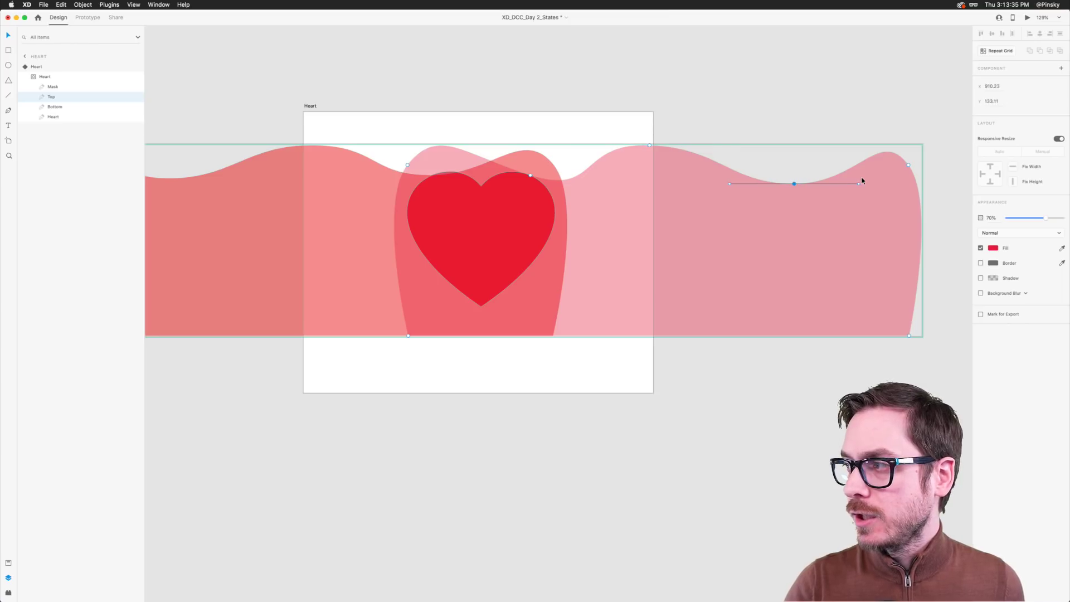
{"action": "left_click_drag", "start_coordinate": [857, 183], "coordinate": [857, 164]}
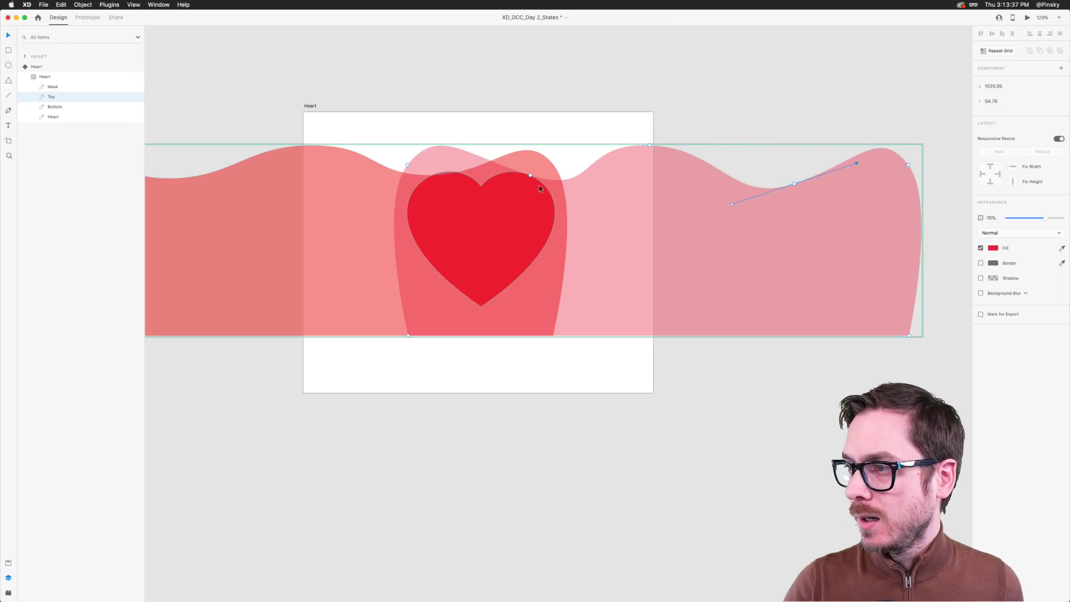
{"action": "left_click", "coordinate": [531, 174]}
{"action": "left_click_drag", "start_coordinate": [471, 155], "coordinate": [450, 134]}
{"action": "left_click", "coordinate": [407, 165]}
Reshape the Bottom wave's left end into a taller crest and tilt the curve through its first trough
{"action": "left_click", "coordinate": [316, 155]}
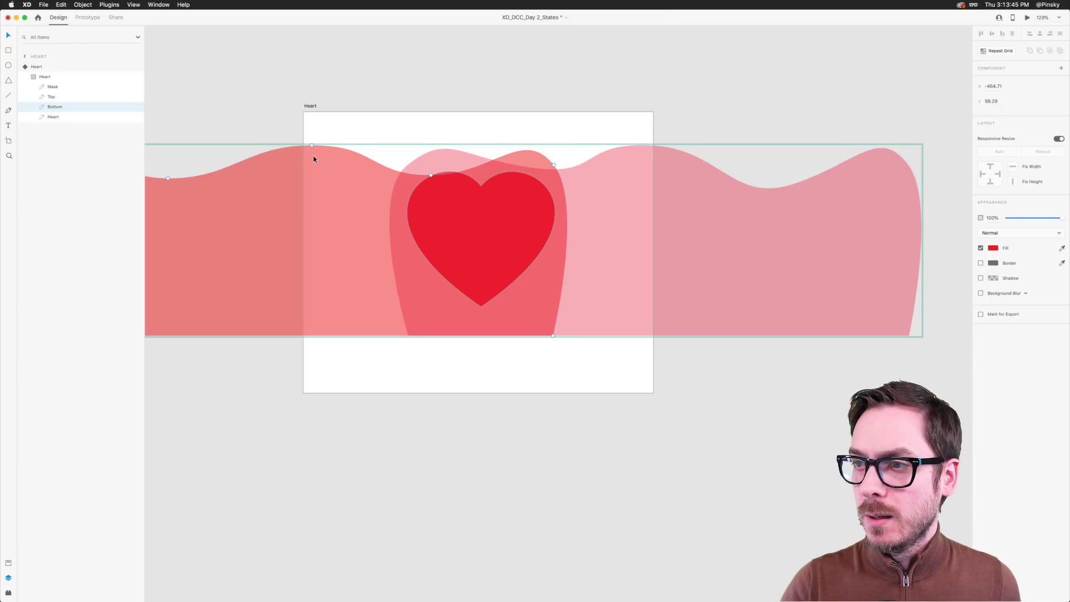
{"action": "scroll", "coordinate": [313, 157], "scroll_direction": "left", "scroll_amount": 5}
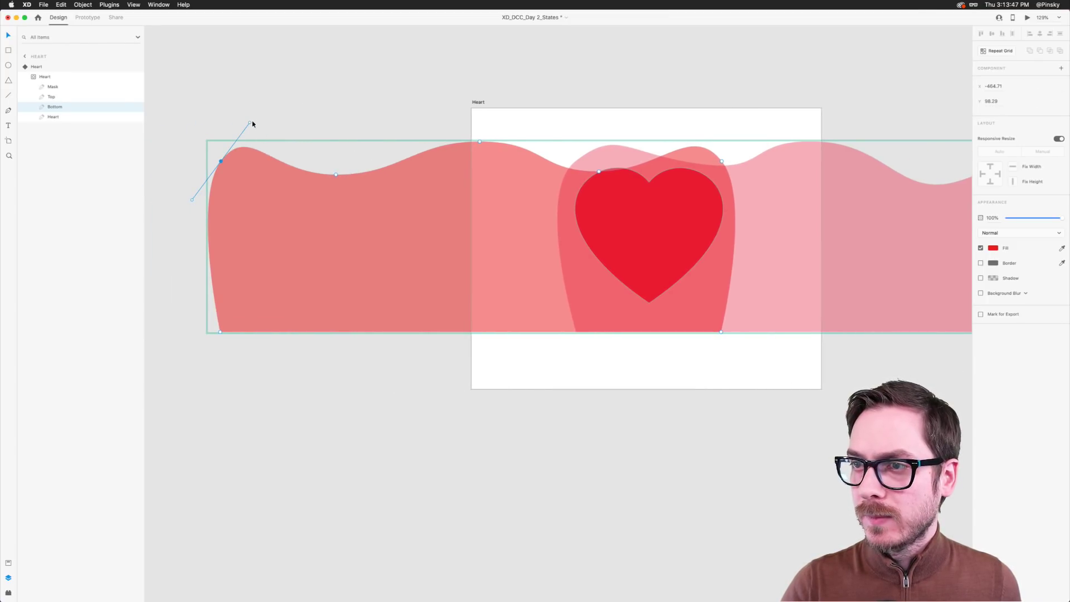
{"action": "mouse_move", "coordinate": [253, 122]}
{"action": "left_mouse_down"}
{"action": "mouse_move", "coordinate": [245, 131]}
{"action": "mouse_move", "coordinate": [265, 115]}
{"action": "left_mouse_up"}
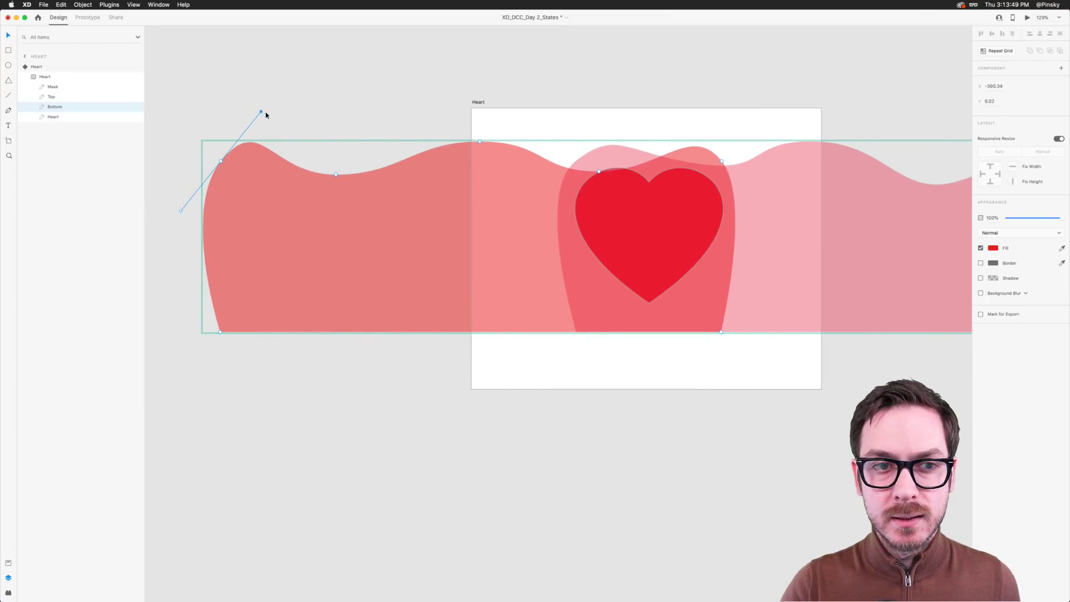
{"action": "double_click", "coordinate": [335, 175]}
{"action": "double_click", "coordinate": [335, 175]}
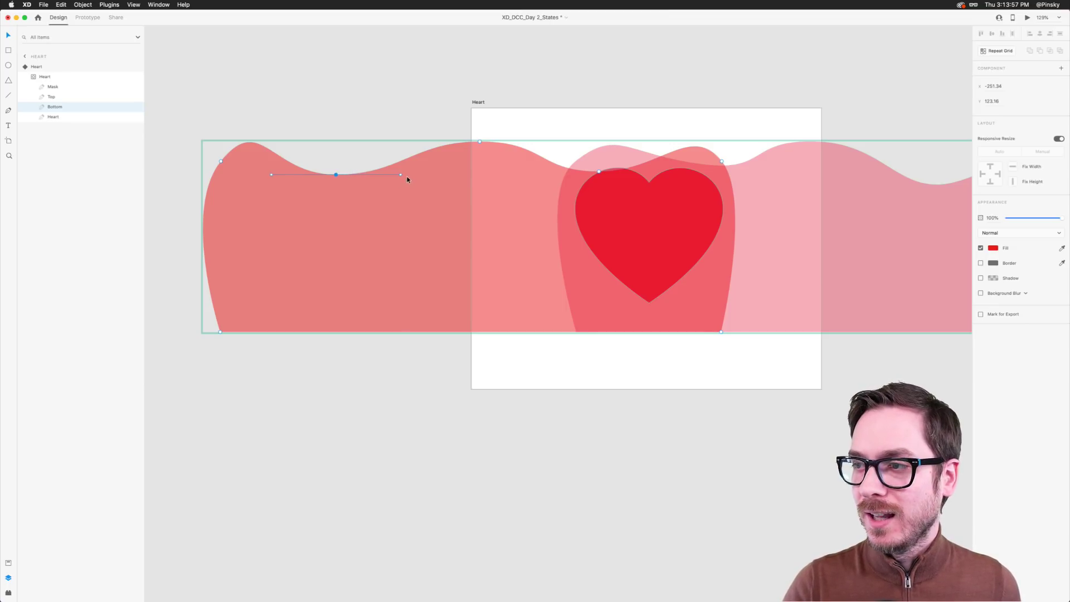
{"action": "left_click_drag", "start_coordinate": [402, 174], "coordinate": [402, 187]}
Reshape the Bottom wave's middle crest, raise its dip above the heart, and enlarge the curve at its right end
{"action": "left_click", "coordinate": [481, 142]}
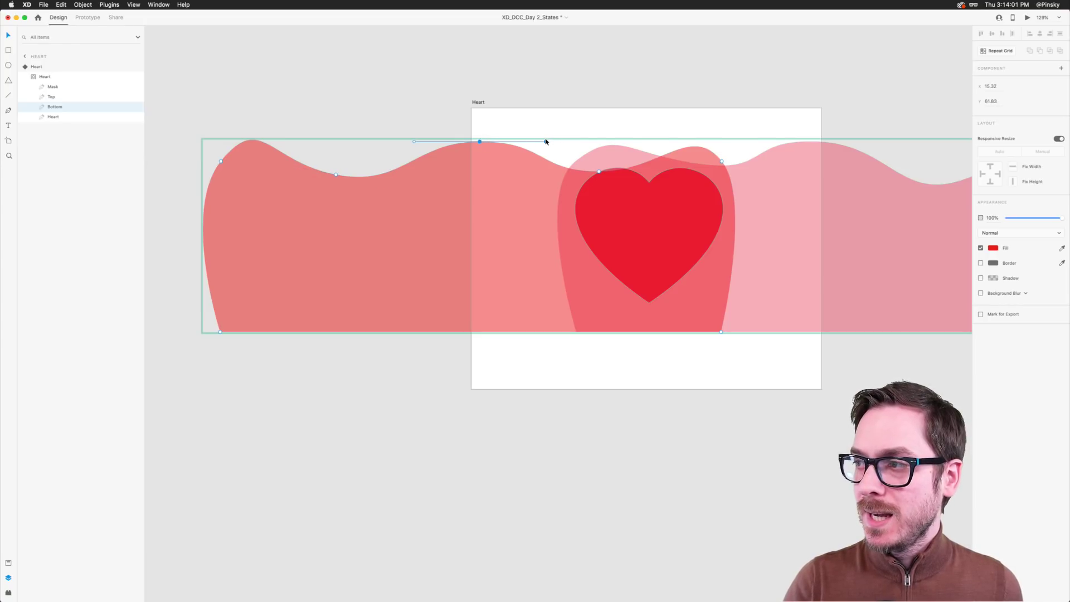
{"action": "left_click_drag", "start_coordinate": [545, 142], "coordinate": [552, 126]}
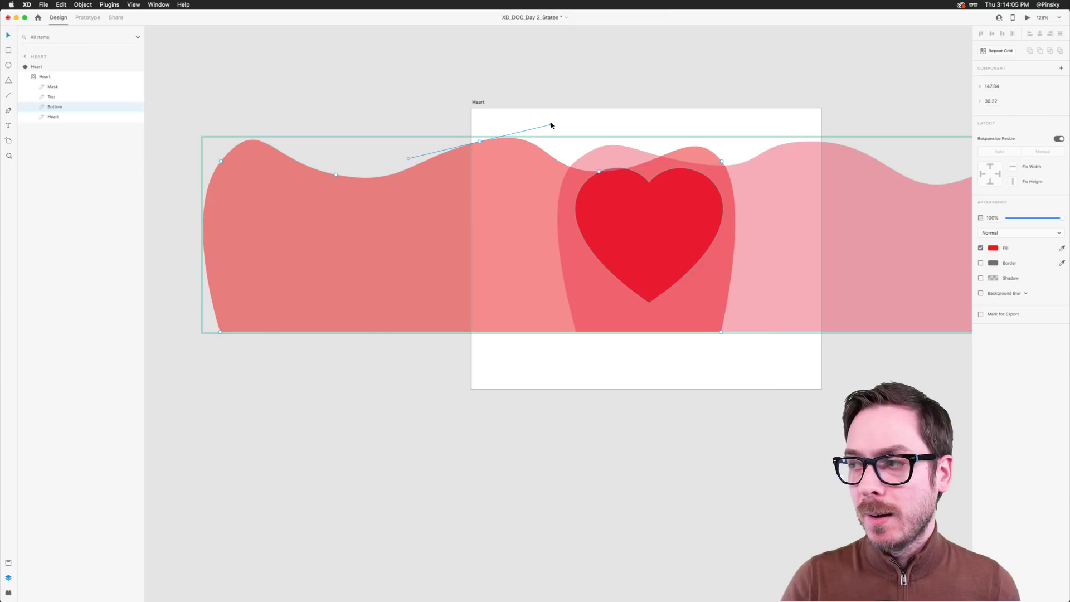
{"action": "left_click_drag", "start_coordinate": [552, 125], "coordinate": [553, 119]}
{"action": "left_click", "coordinate": [598, 172]}
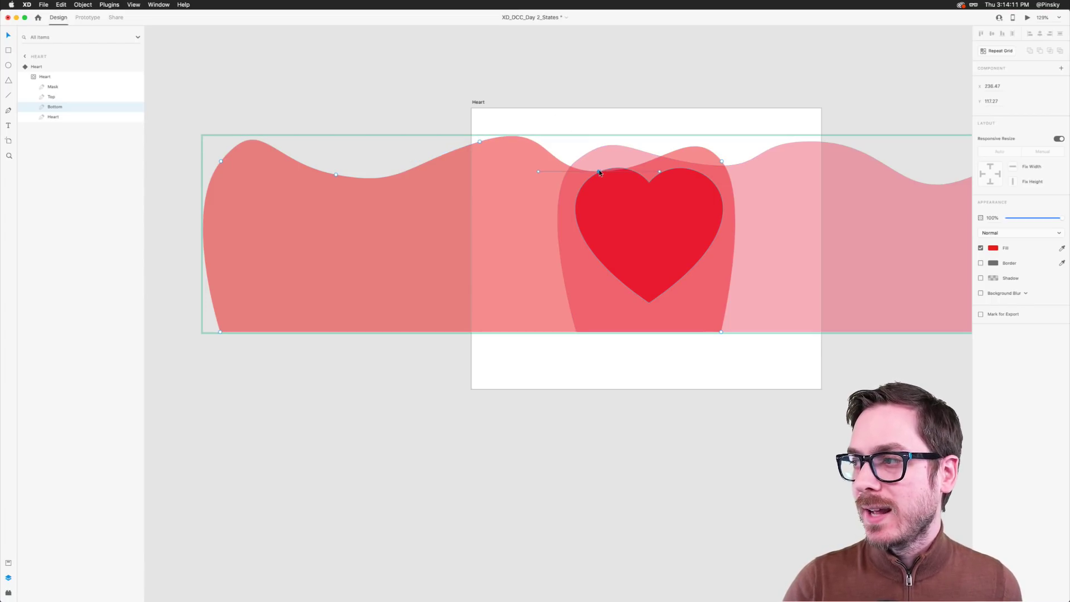
{"action": "left_click_drag", "start_coordinate": [660, 168], "coordinate": [600, 163]}
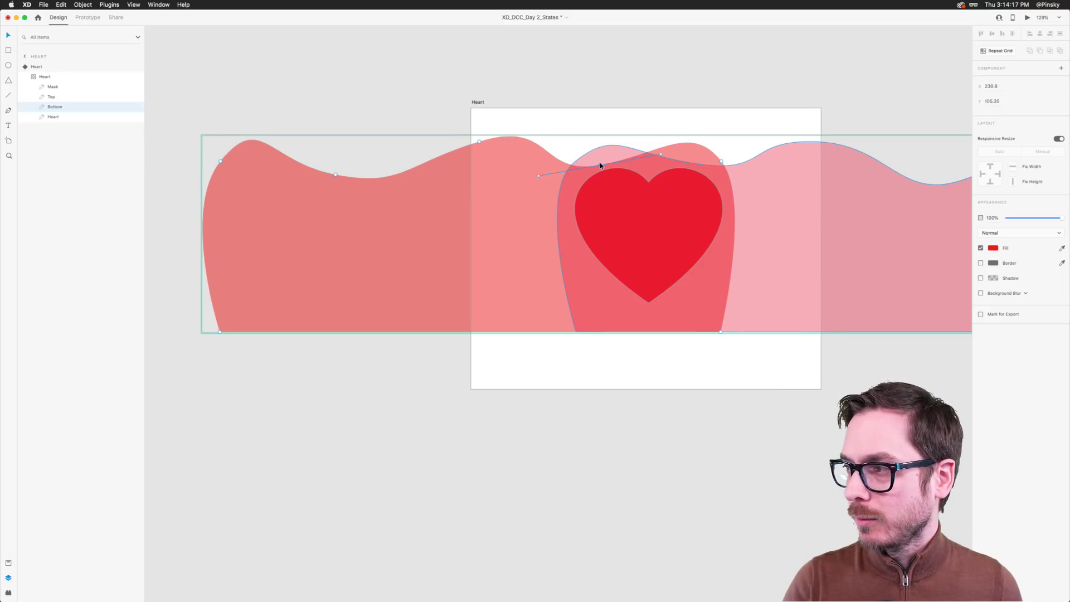
{"action": "scroll", "coordinate": [600, 166], "scroll_direction": "right", "scroll_amount": 3}
{"action": "left_click", "coordinate": [639, 165]}
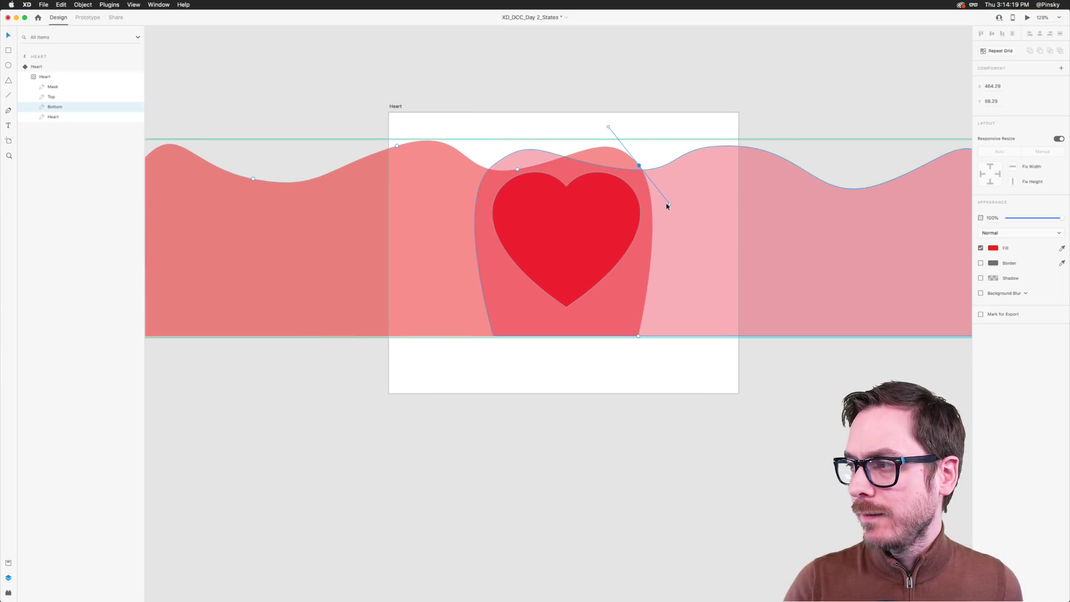
{"action": "left_click_drag", "start_coordinate": [671, 205], "coordinate": [679, 210]}
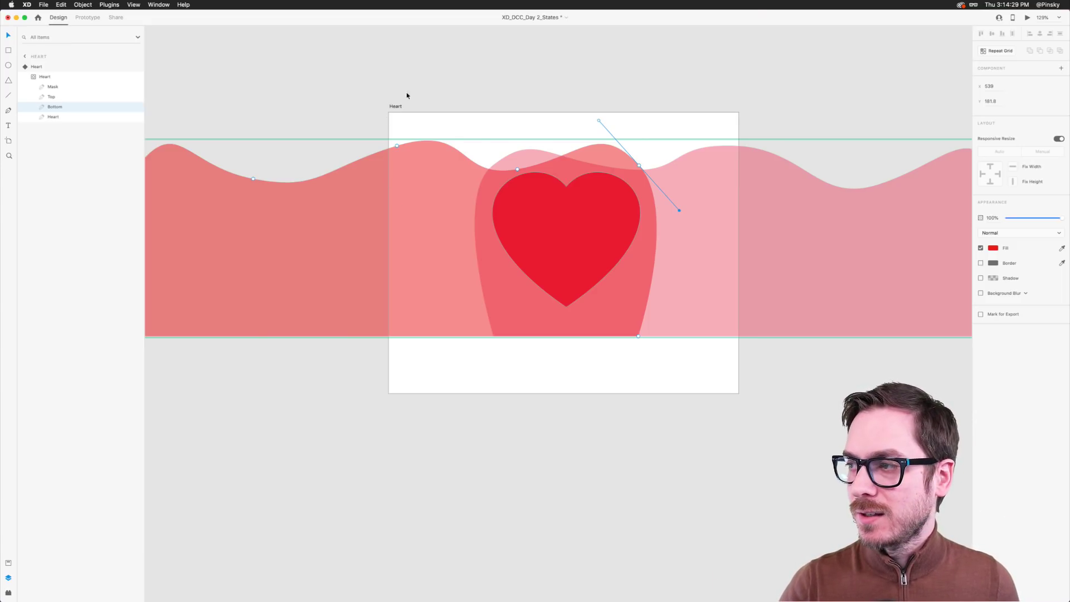
{"action": "left_click", "coordinate": [426, 88]}
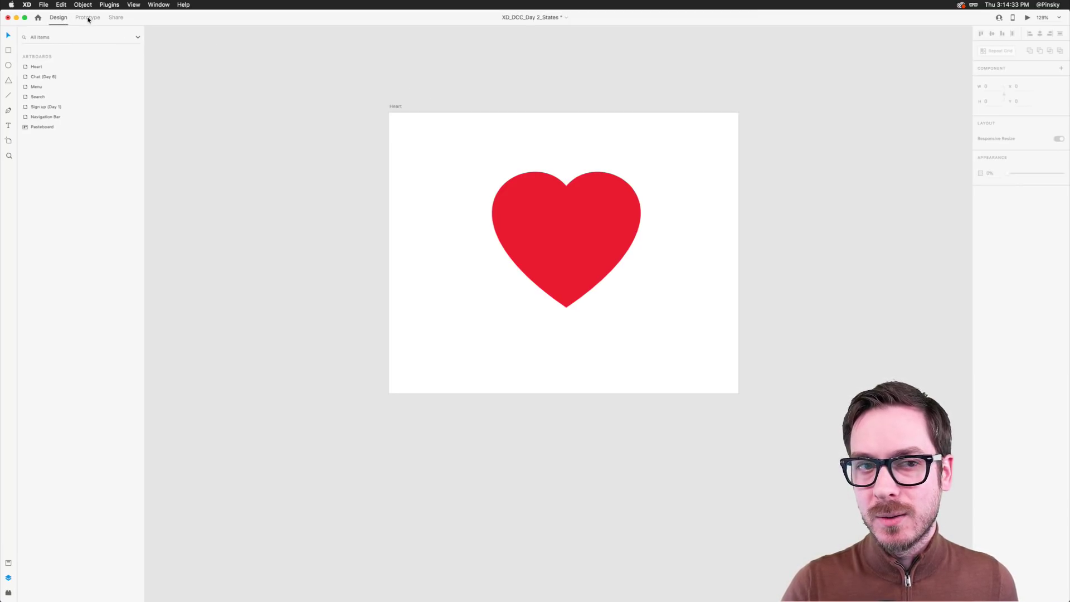
Return the heart to its Default State and add a Tap interaction that auto-animates to the Filled In state
{"action": "left_click", "coordinate": [524, 211]}
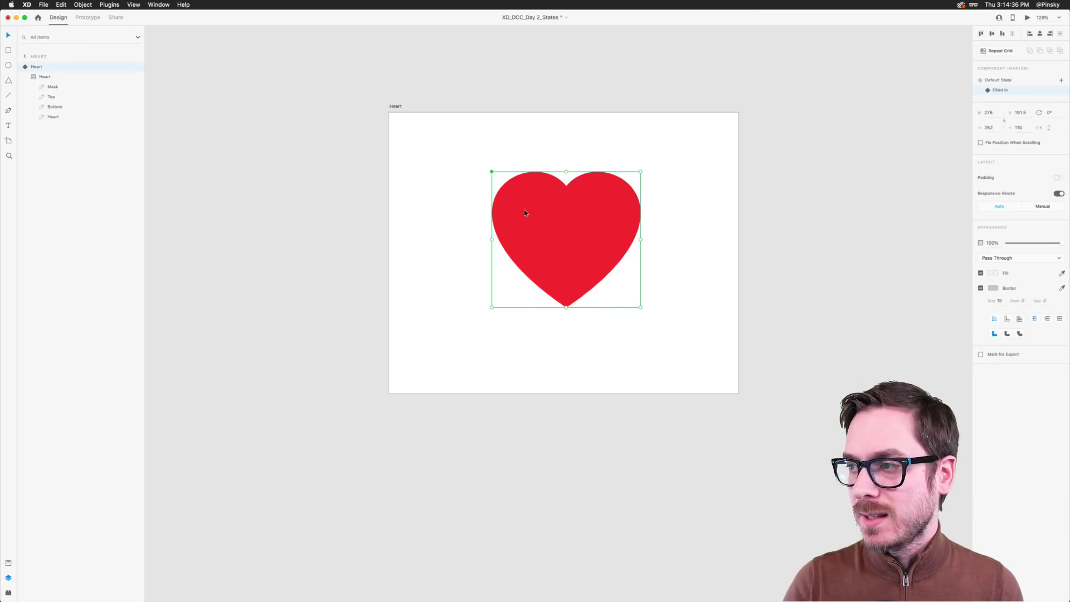
{"action": "left_click", "coordinate": [1038, 82]}
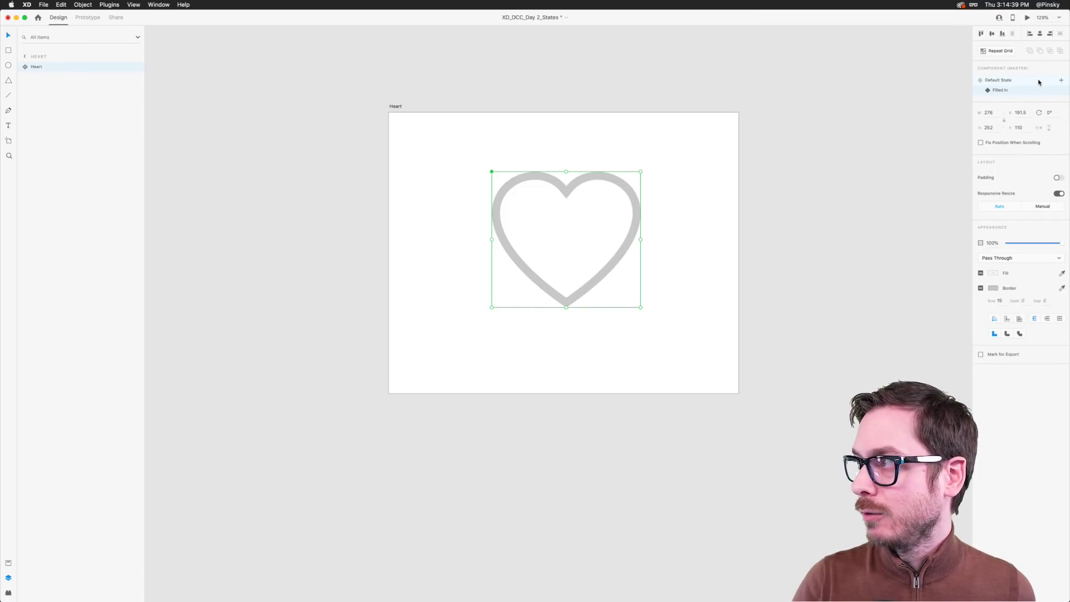
{"action": "left_click", "coordinate": [87, 17]}
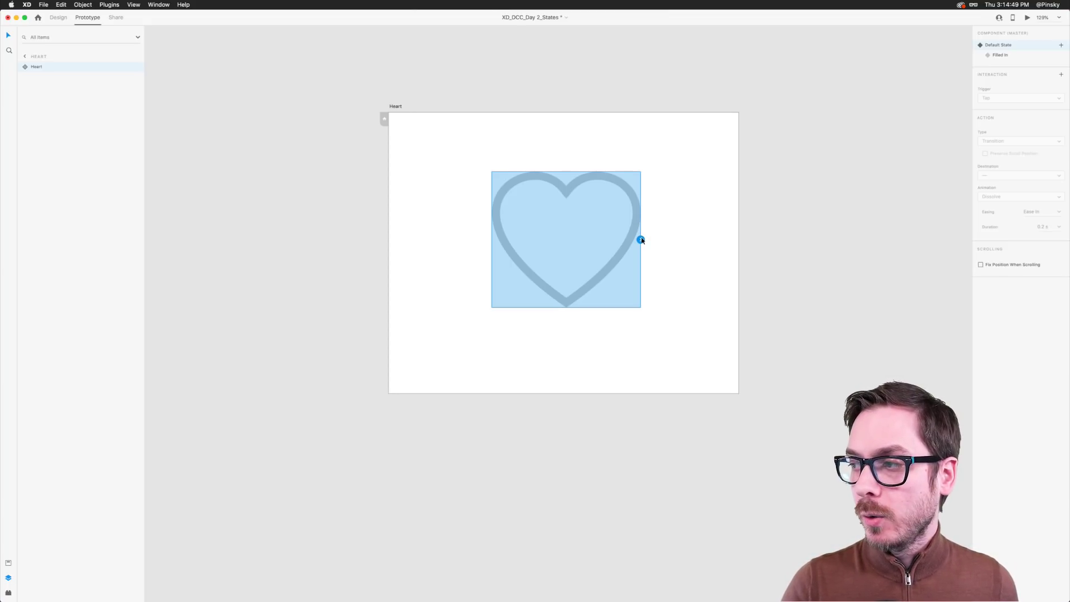
{"action": "scroll", "coordinate": [642, 240], "scroll_direction": "up", "scroll_amount": 5}
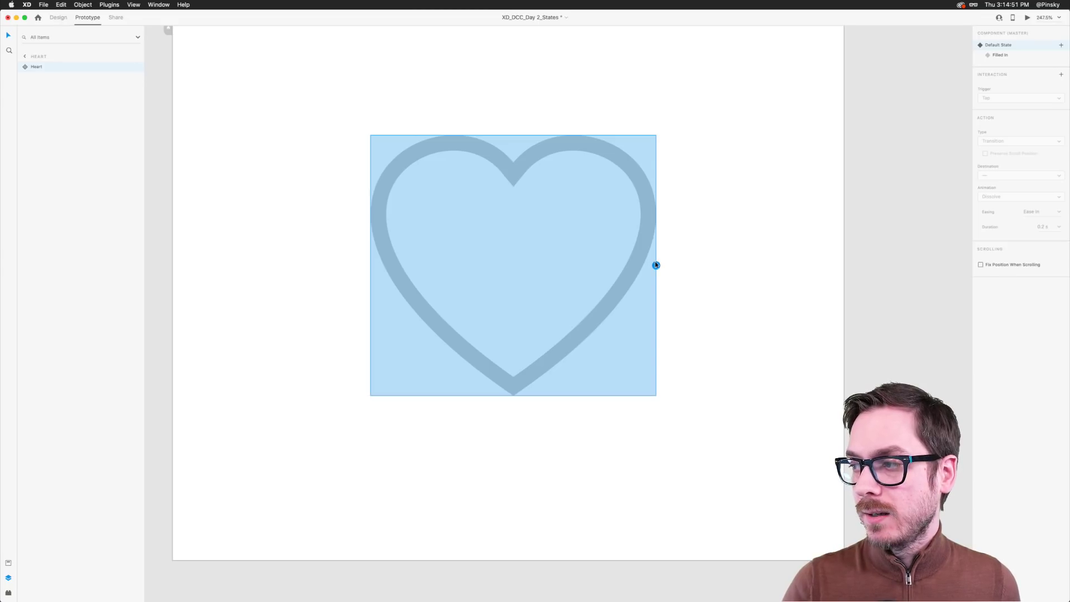
{"action": "left_click", "coordinate": [656, 265]}
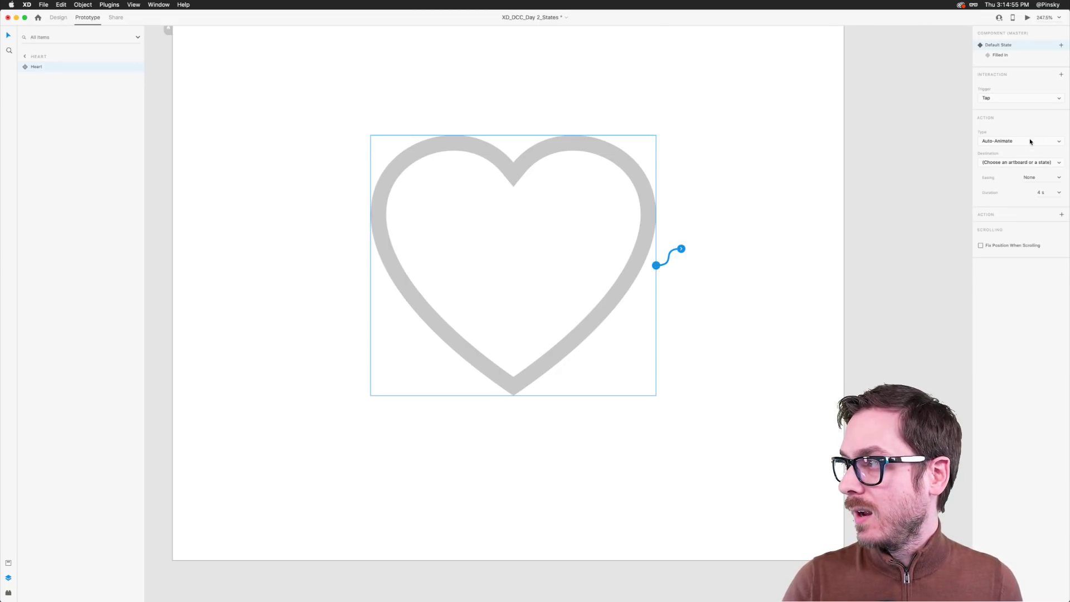
{"action": "left_click", "coordinate": [1027, 161]}
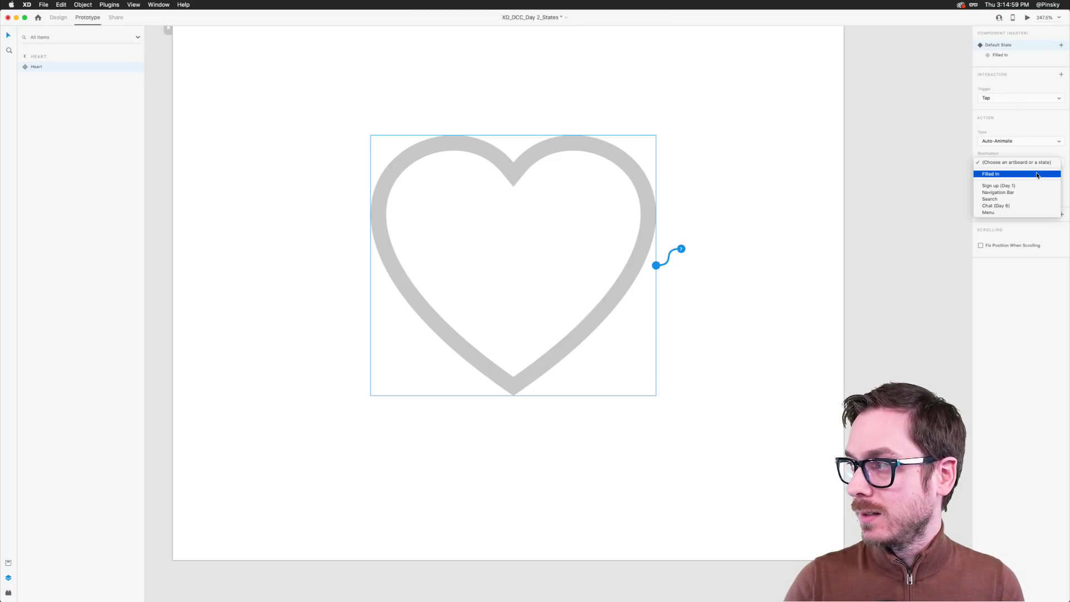
{"action": "left_click", "coordinate": [1037, 174]}
{"action": "left_click", "coordinate": [1017, 142]}
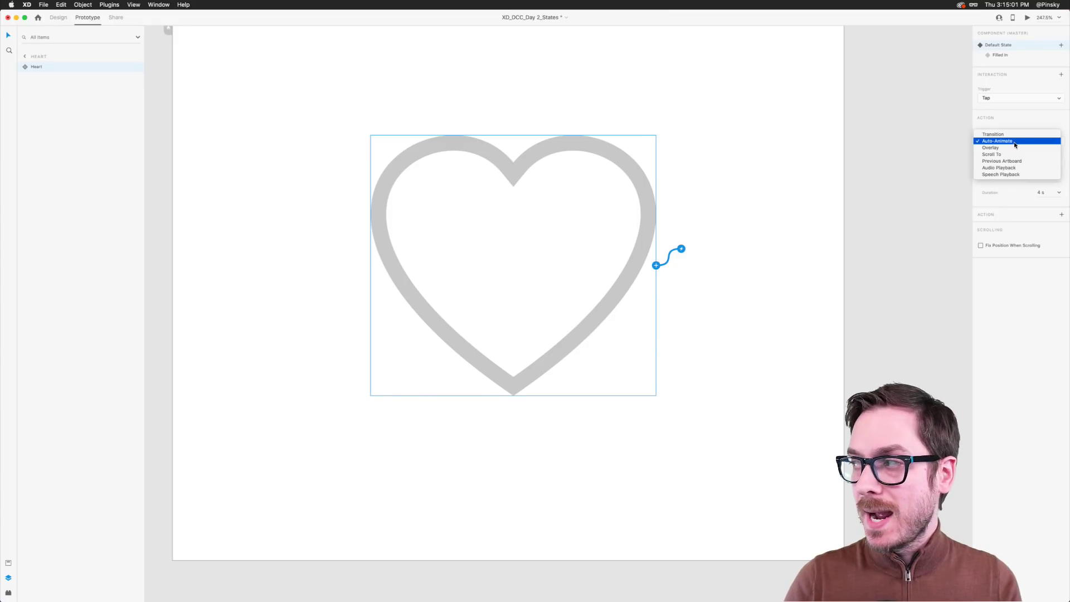
{"action": "left_click", "coordinate": [1012, 141]}
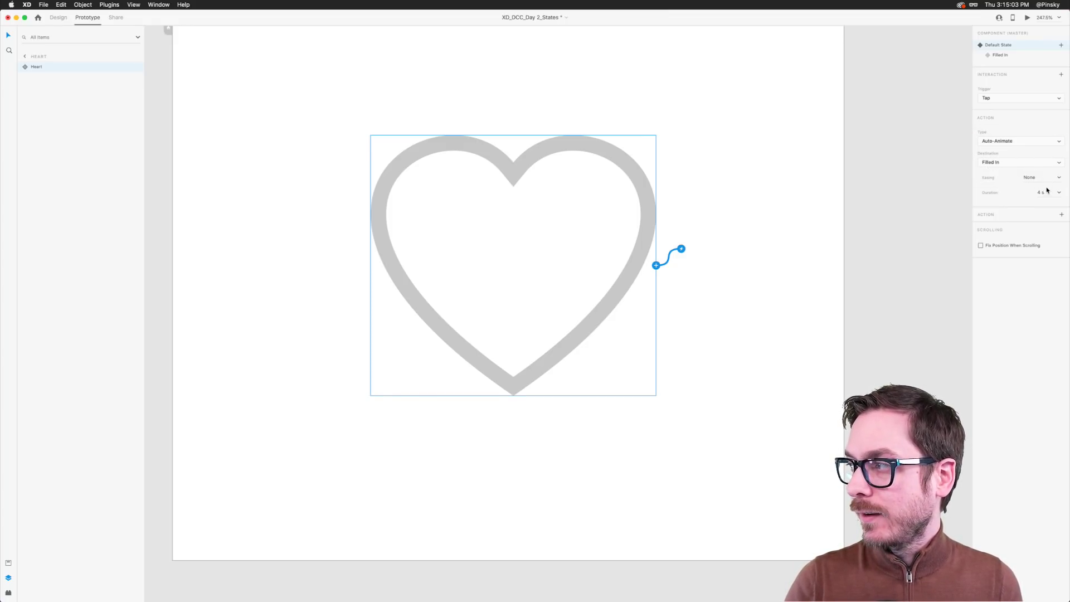
Set the duration of the heart's Tap interaction to 5 s
{"action": "left_click", "coordinate": [1047, 197]}
{"action": "type", "text": "5"}
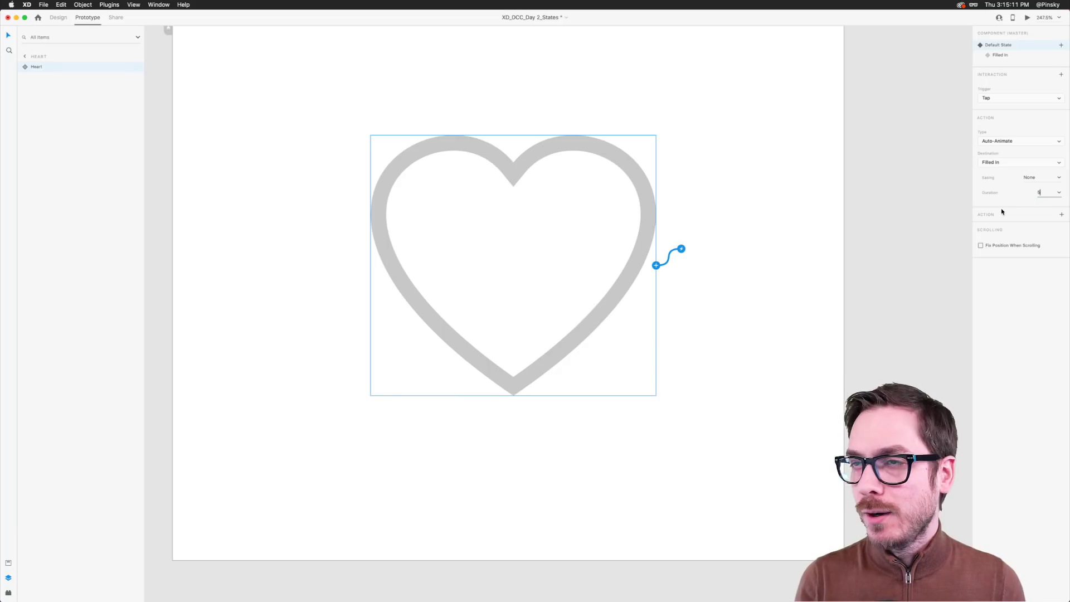
{"action": "key", "text": "Return"}
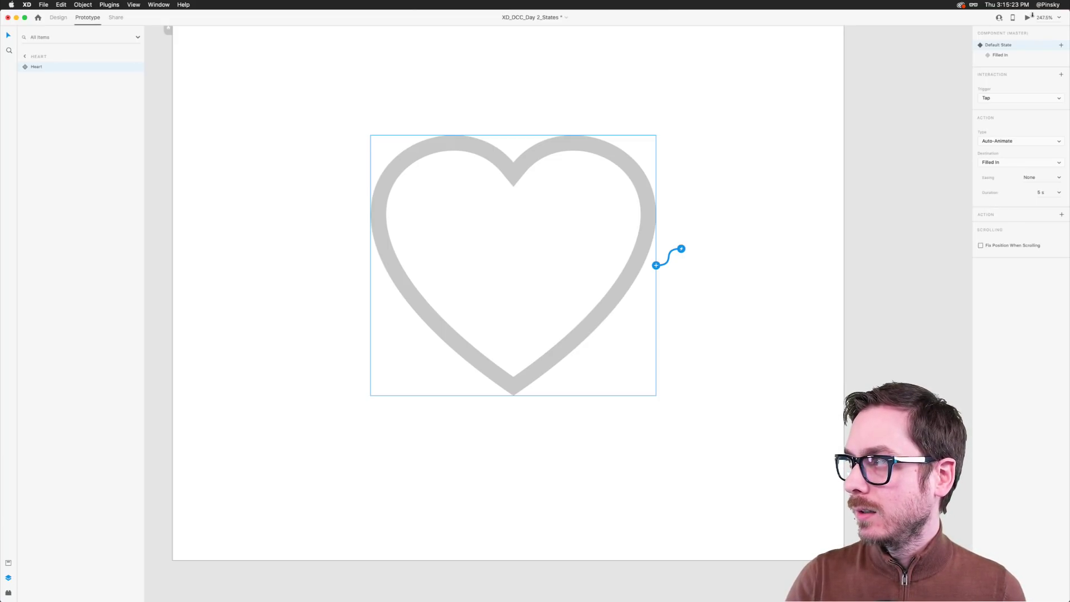
Preview the prototype and play the heart's tap animation twice, closing the preview after each run
{"action": "left_click", "coordinate": [1029, 18]}
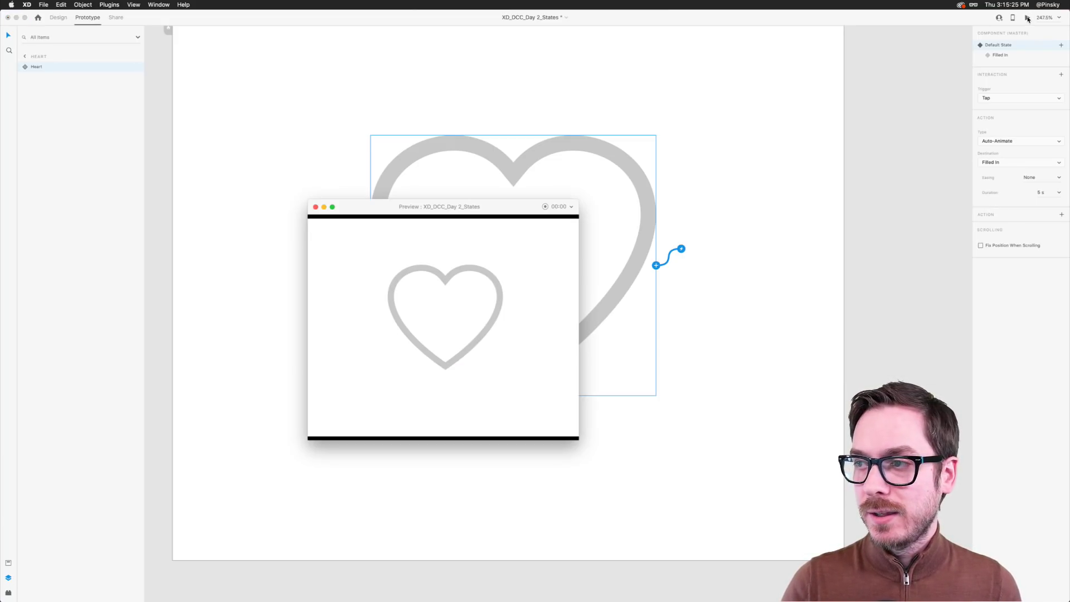
{"action": "left_click_drag", "start_coordinate": [505, 204], "coordinate": [608, 132]}
{"action": "key", "text": "super+0"}
{"action": "scroll", "coordinate": [711, 151], "scroll_direction": "right", "scroll_amount": 2}
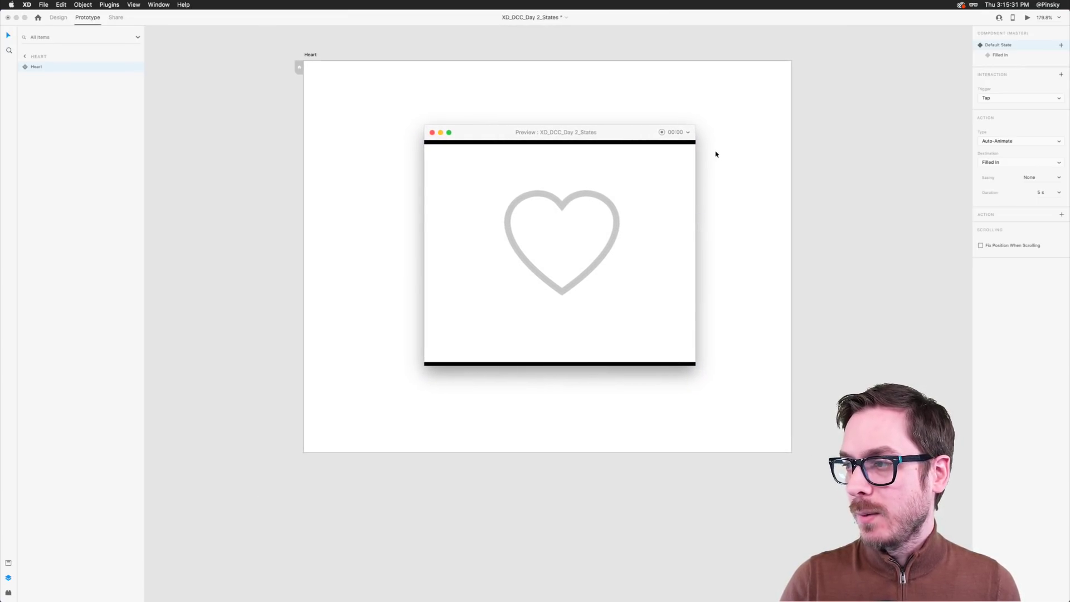
{"action": "left_click", "coordinate": [609, 222]}
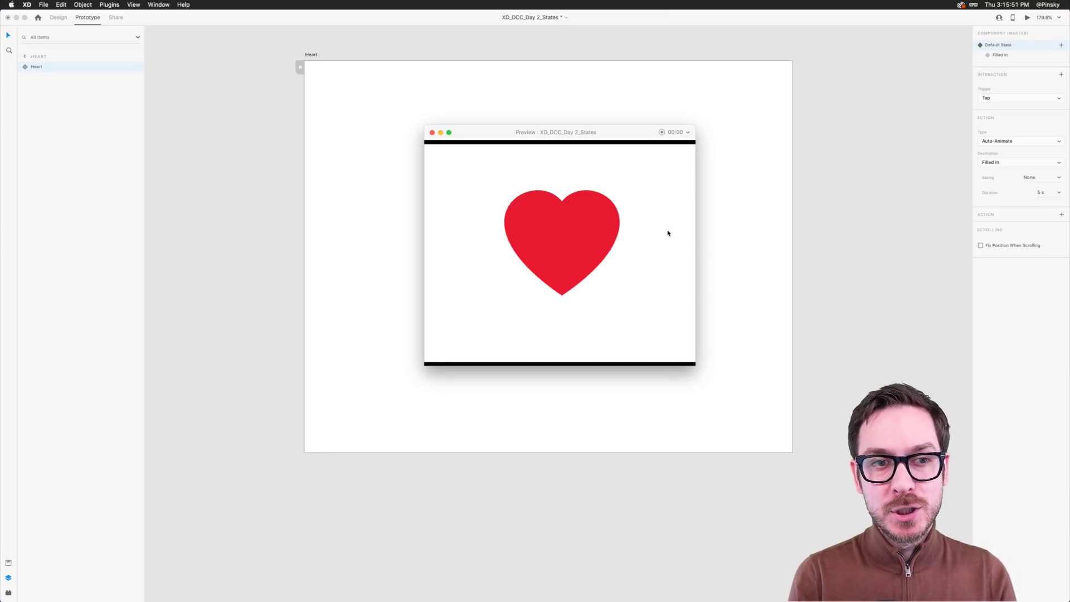
{"action": "key", "text": "super+w"}
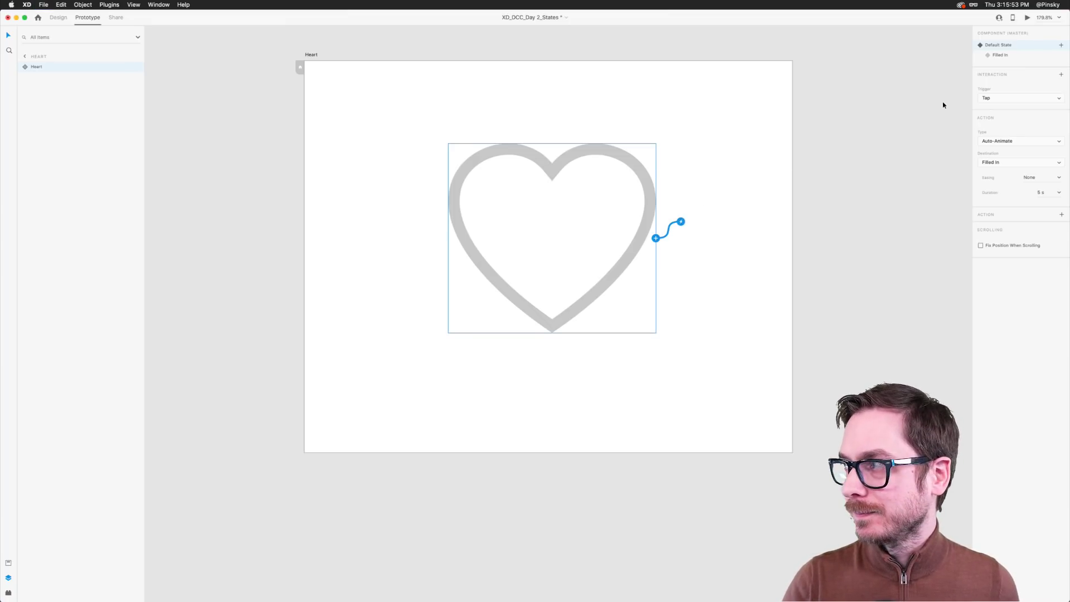
{"action": "left_click", "coordinate": [1027, 17]}
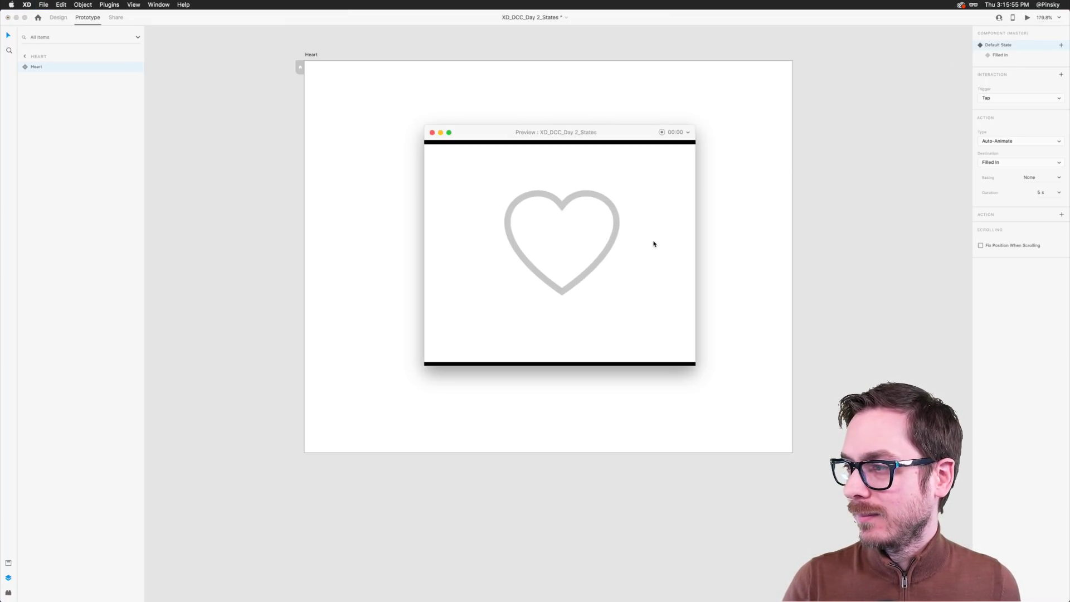
{"action": "left_click", "coordinate": [659, 246]}
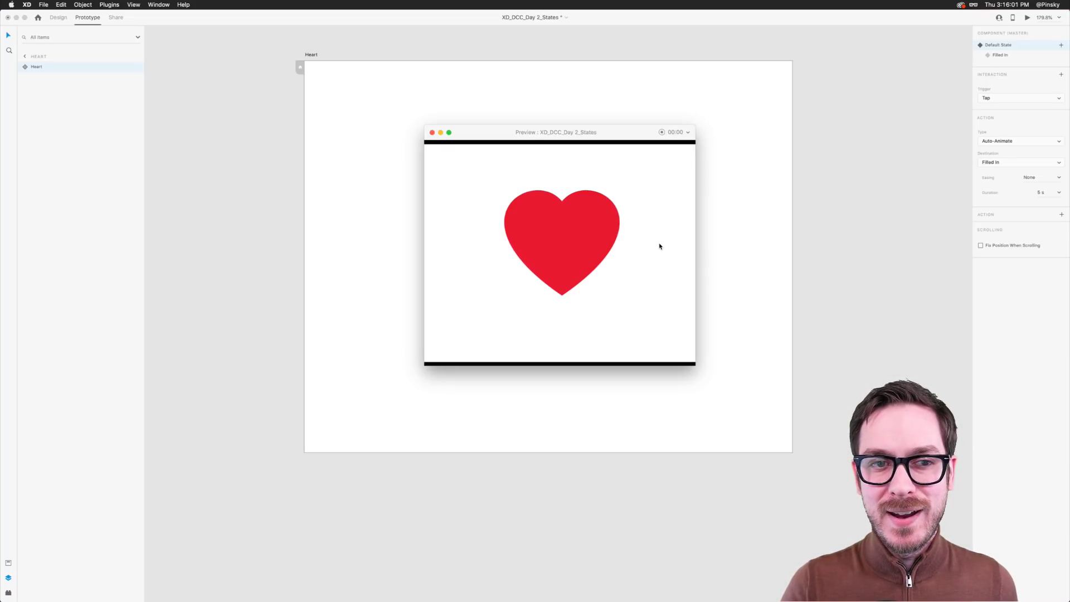
{"action": "key", "text": "super+w"}
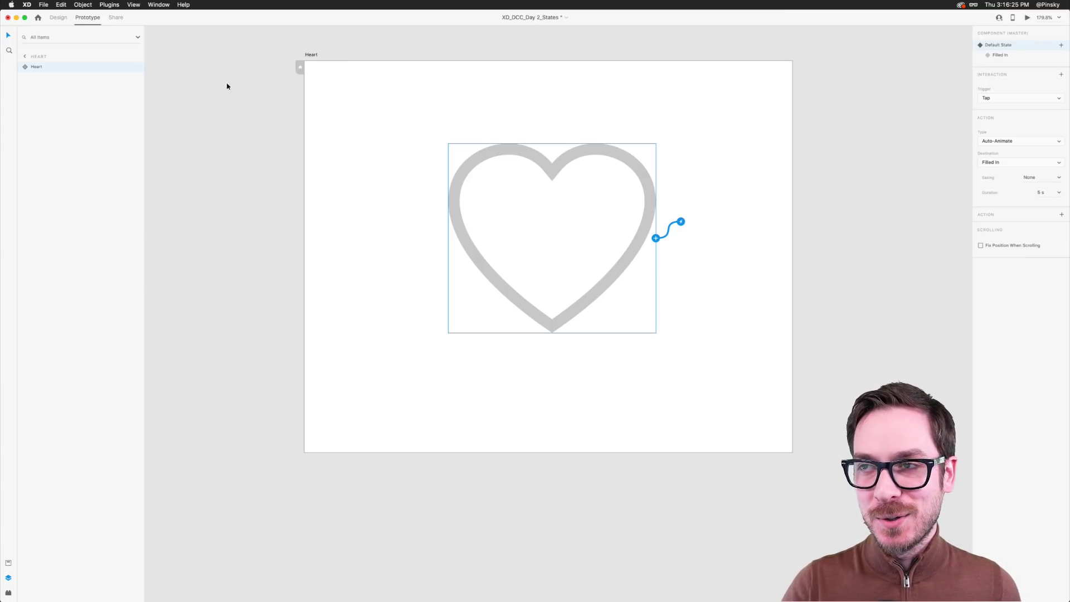
Switch the heart component to its Filled In state in Prototype mode
{"action": "left_click", "coordinate": [60, 18]}
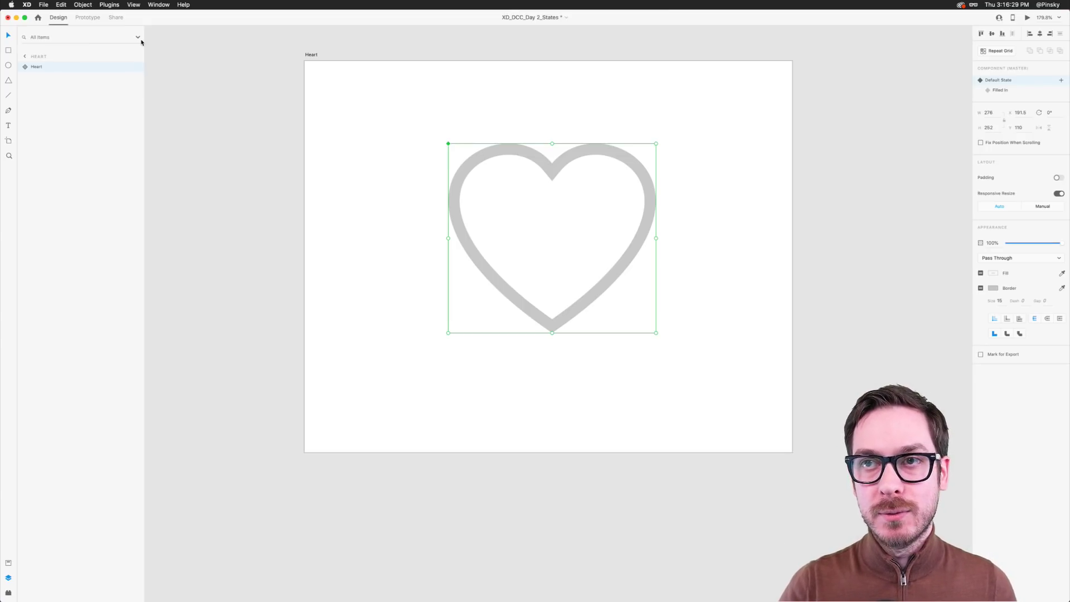
{"action": "left_click", "coordinate": [86, 17]}
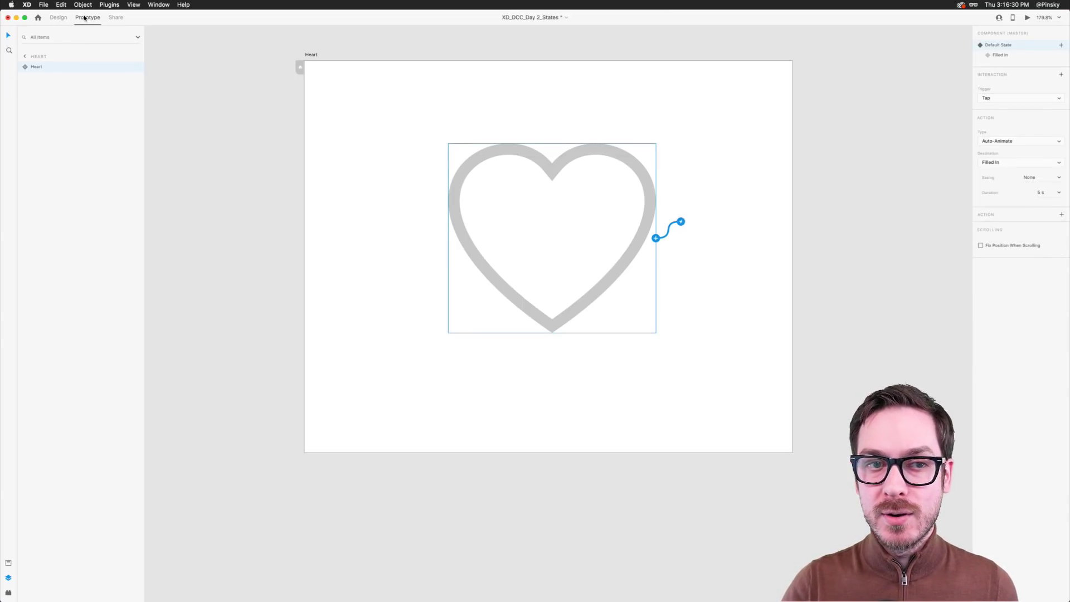
{"action": "left_click", "coordinate": [1001, 55]}
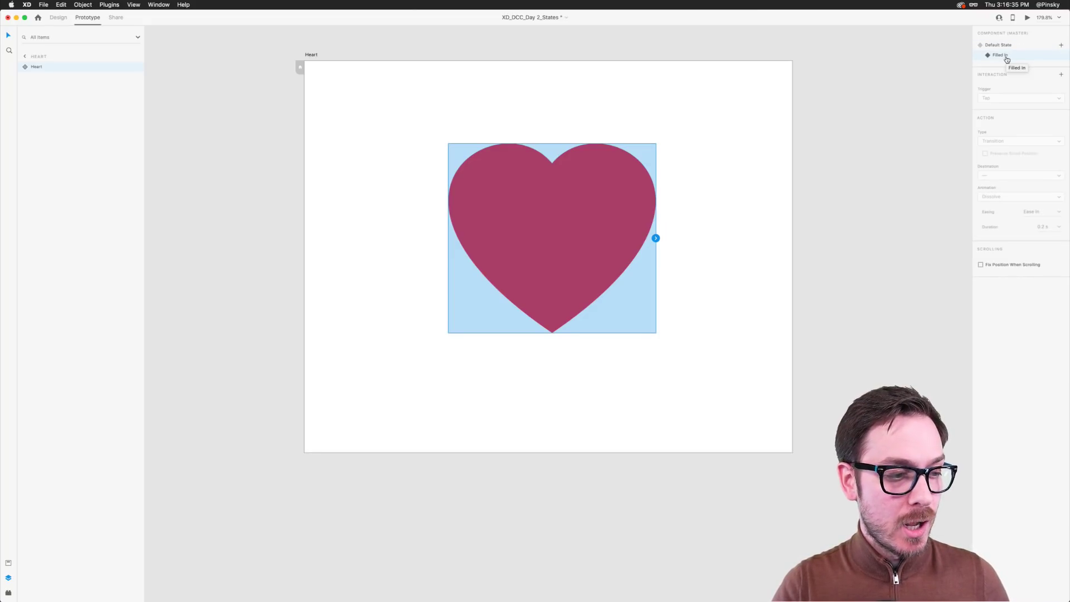
Switch to Safari and open the designer's profile page on dribbble.com in a new tab
{"action": "key", "text": "super+Tab"}
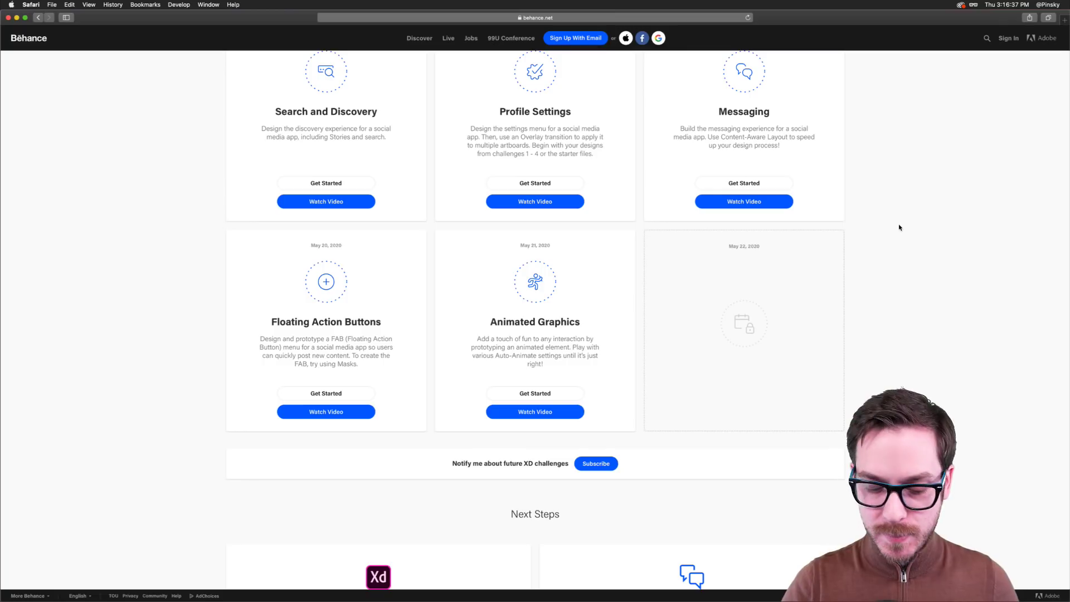
{"action": "key", "text": "super+t"}
{"action": "type", "text": "dribbble.com"}
{"action": "key", "text": "Return"}
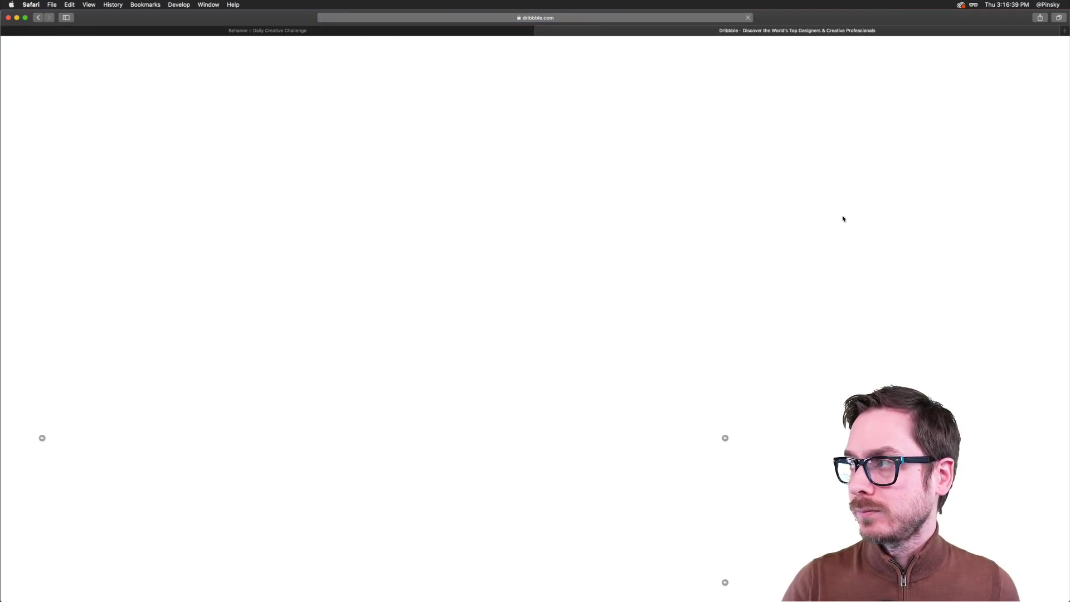
{"action": "left_click", "coordinate": [523, 18]}
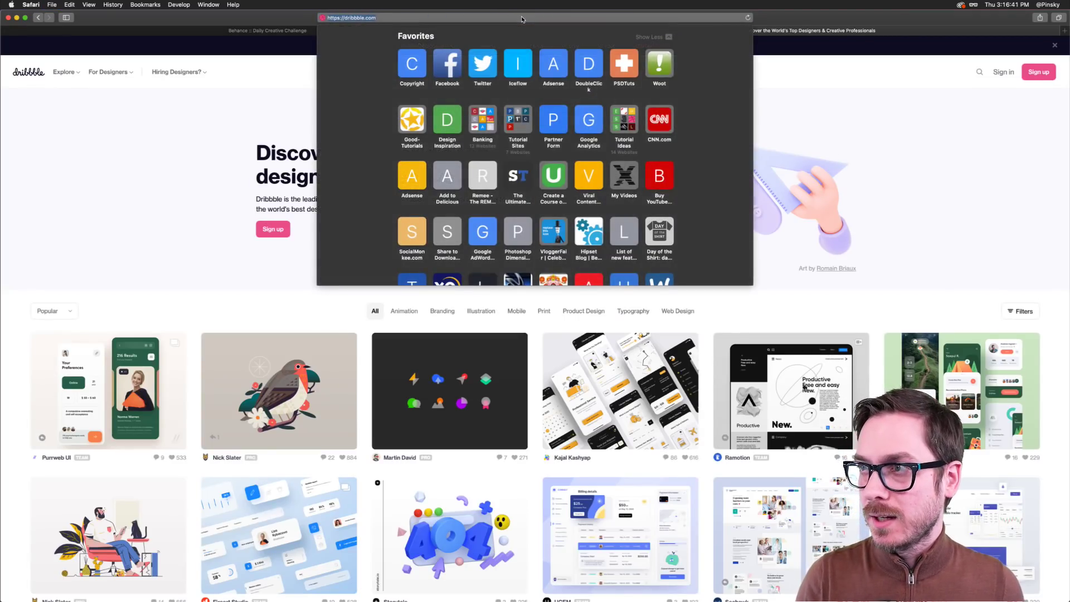
{"action": "key", "text": "Right"}
{"action": "type", "text": "pinsky"}
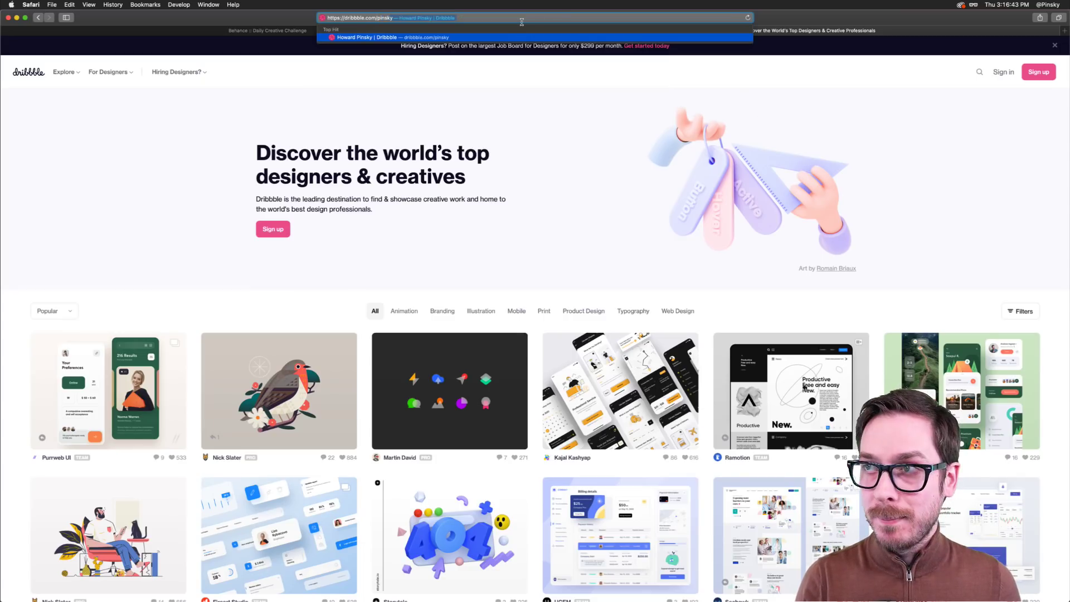
{"action": "key", "text": "Return"}
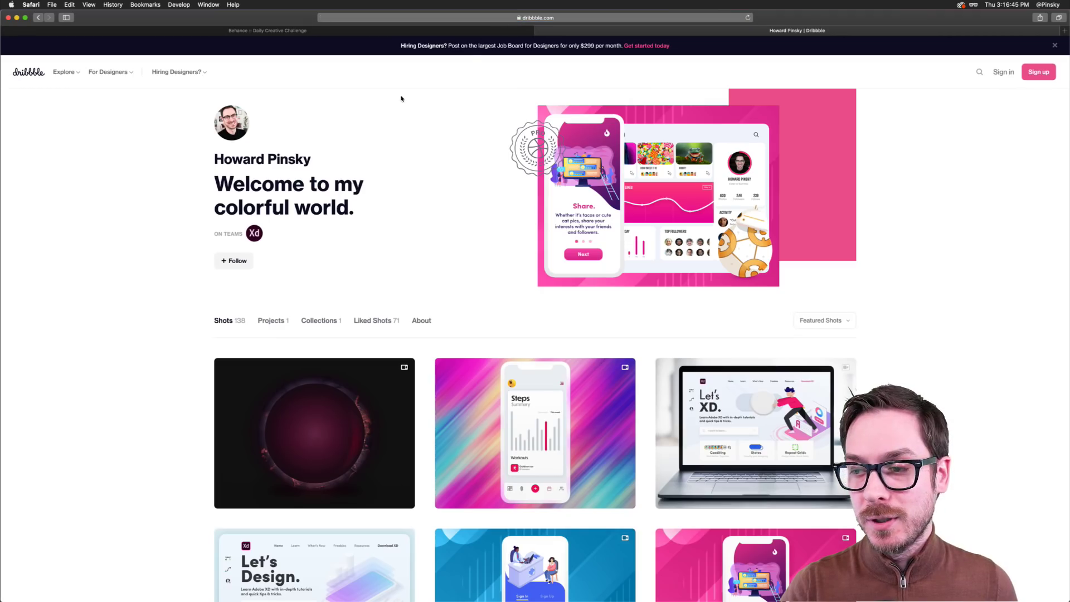
View the Animated Health Globe shot on the profile, close it, and return to Adobe XD
{"action": "scroll", "coordinate": [402, 98], "scroll_direction": "down", "scroll_amount": 3}
{"action": "left_click", "coordinate": [386, 291]}
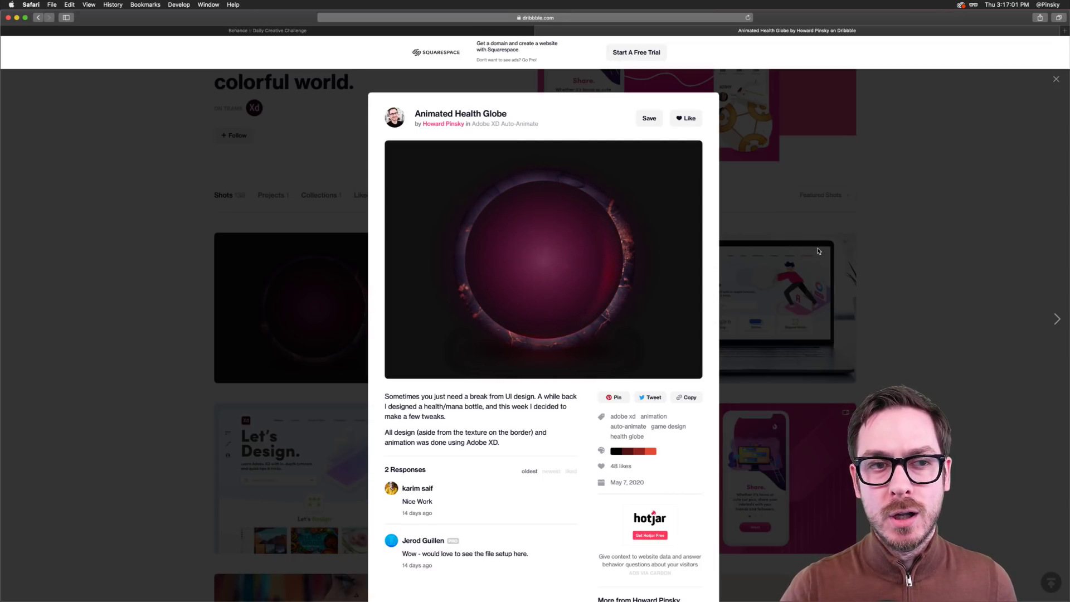
{"action": "left_click", "coordinate": [840, 248]}
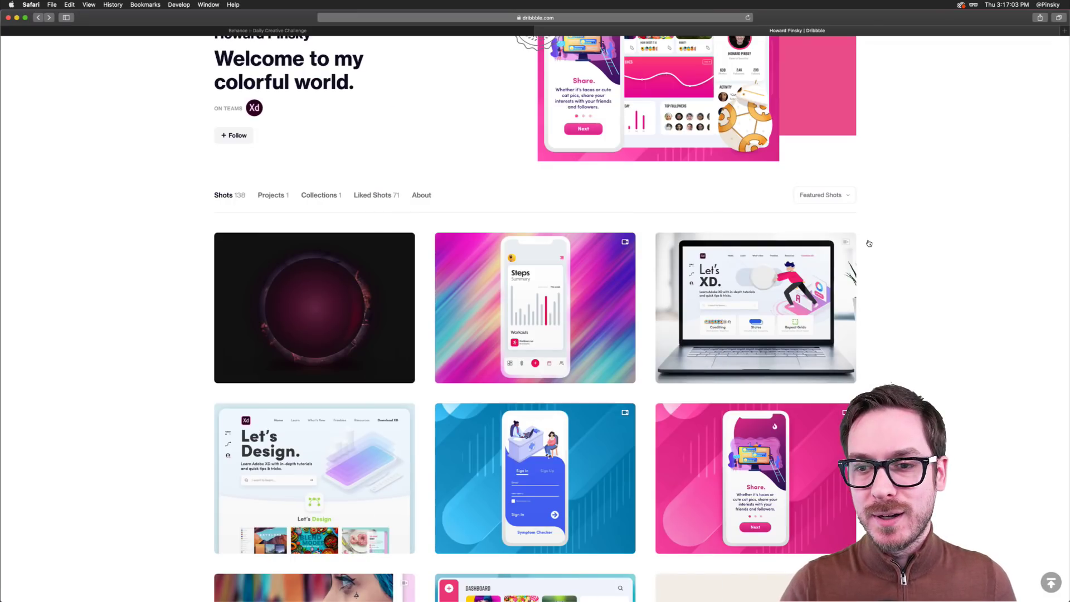
{"action": "key", "text": "super+Tab"}
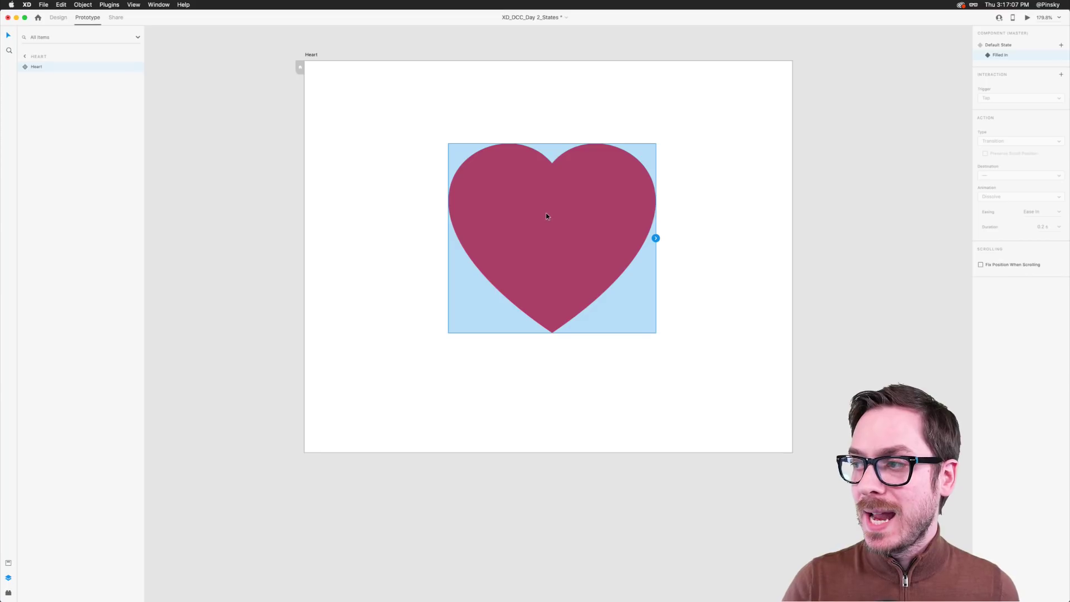
Add a Tap interaction to the Filled In state that auto-animates over 5 s back to the Default State
{"action": "left_click", "coordinate": [656, 238]}
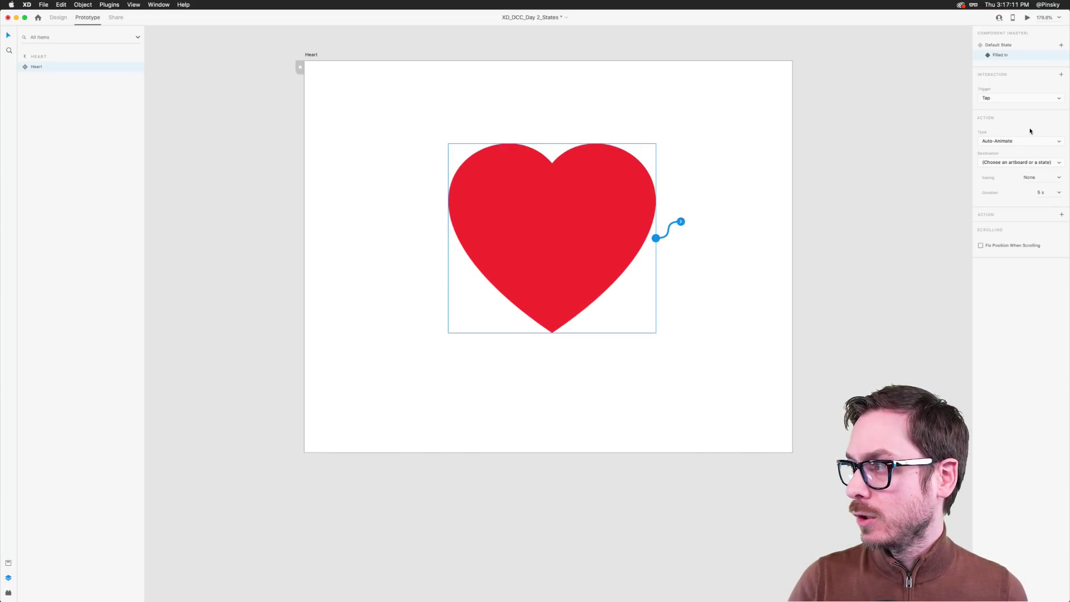
{"action": "left_click", "coordinate": [1029, 163]}
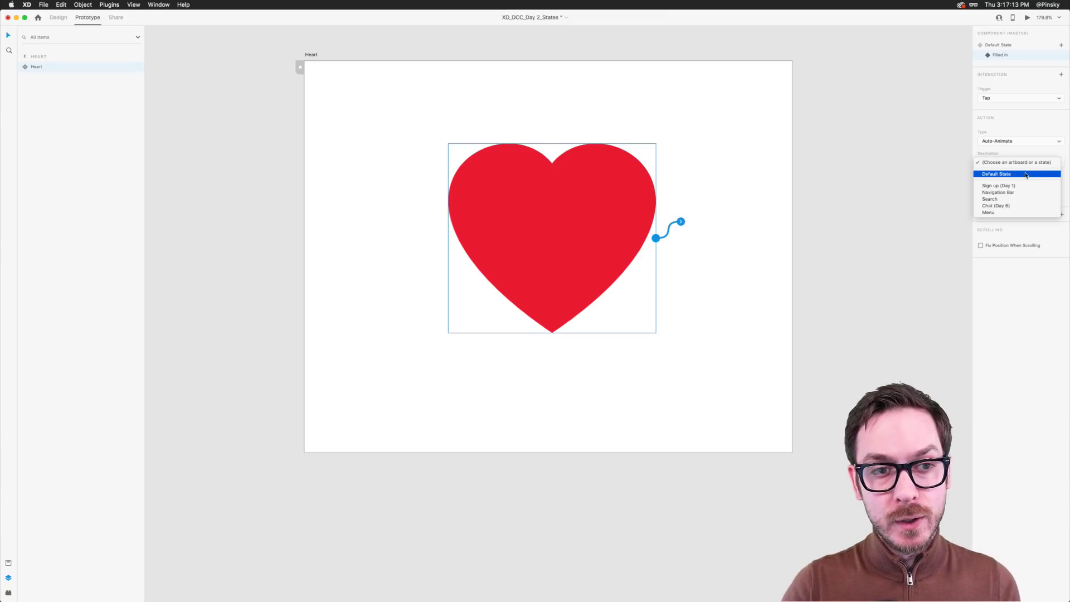
{"action": "left_click", "coordinate": [1026, 174]}
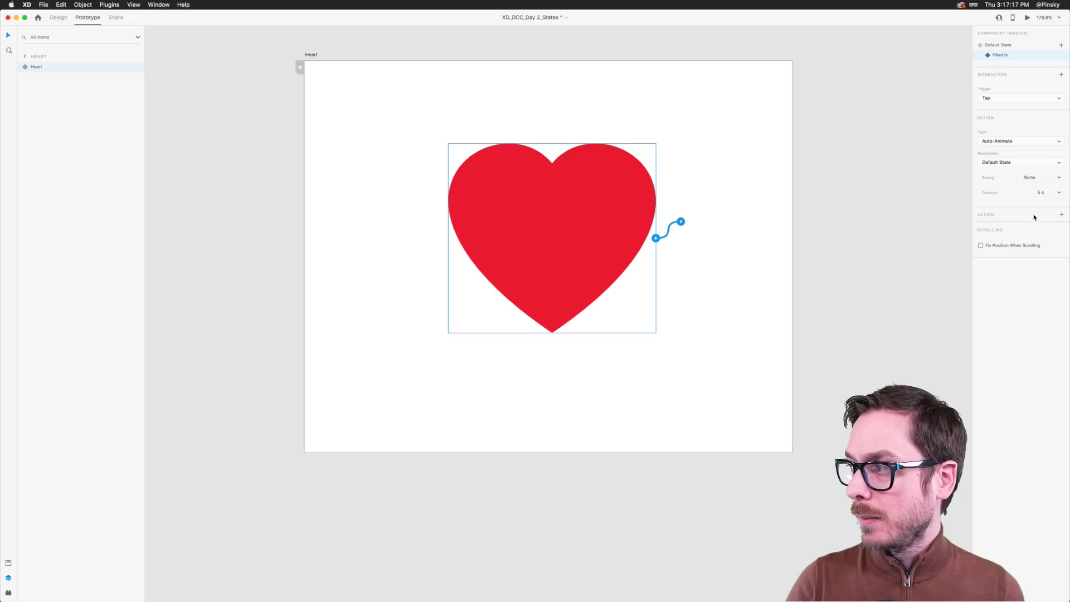
Return the heart to its Default State and preview tapping it to fill and empty again
{"action": "left_click", "coordinate": [1002, 47]}
{"action": "key", "text": "super+Return"}
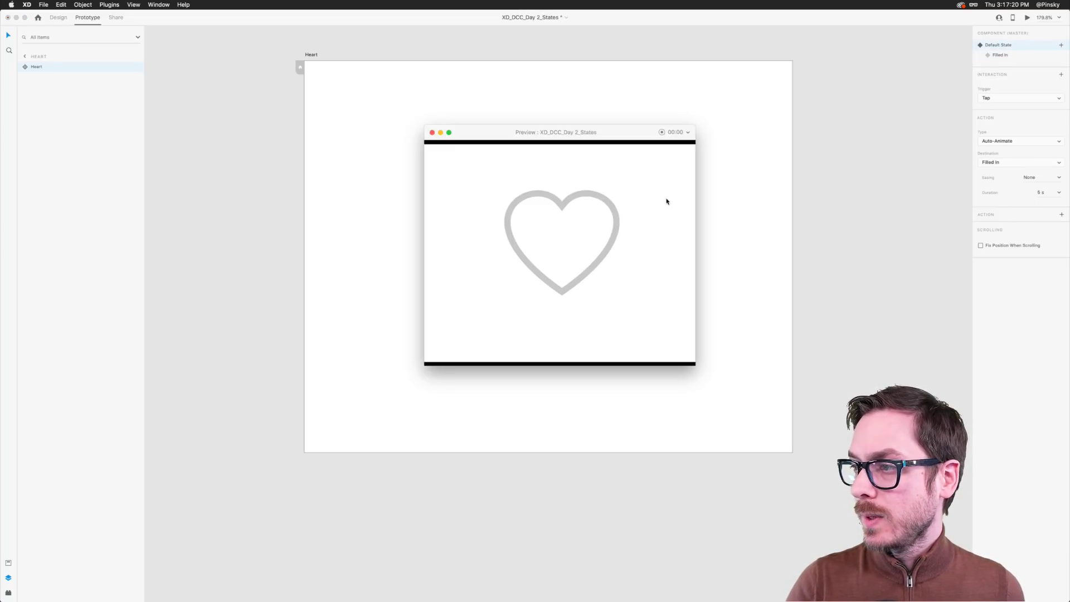
{"action": "left_click", "coordinate": [612, 252]}
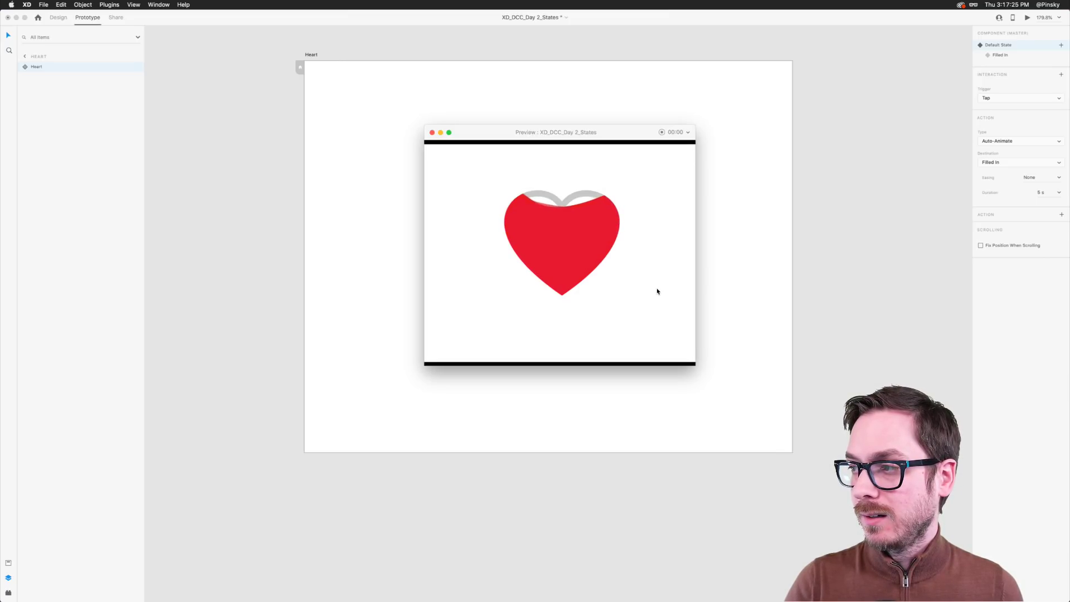
{"action": "left_click", "coordinate": [585, 224]}
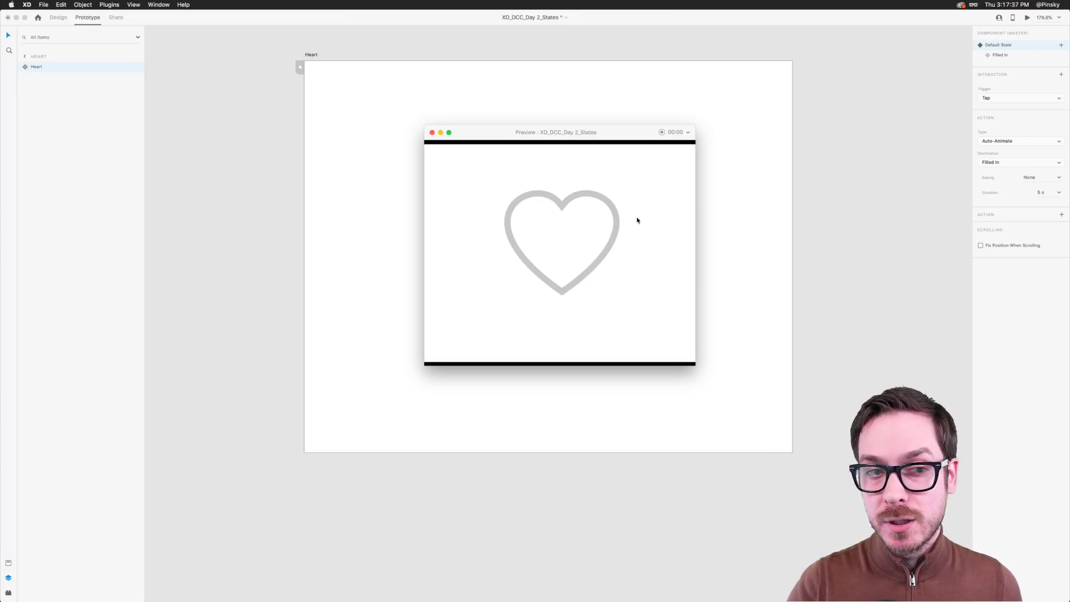
{"action": "left_click", "coordinate": [1019, 182]}
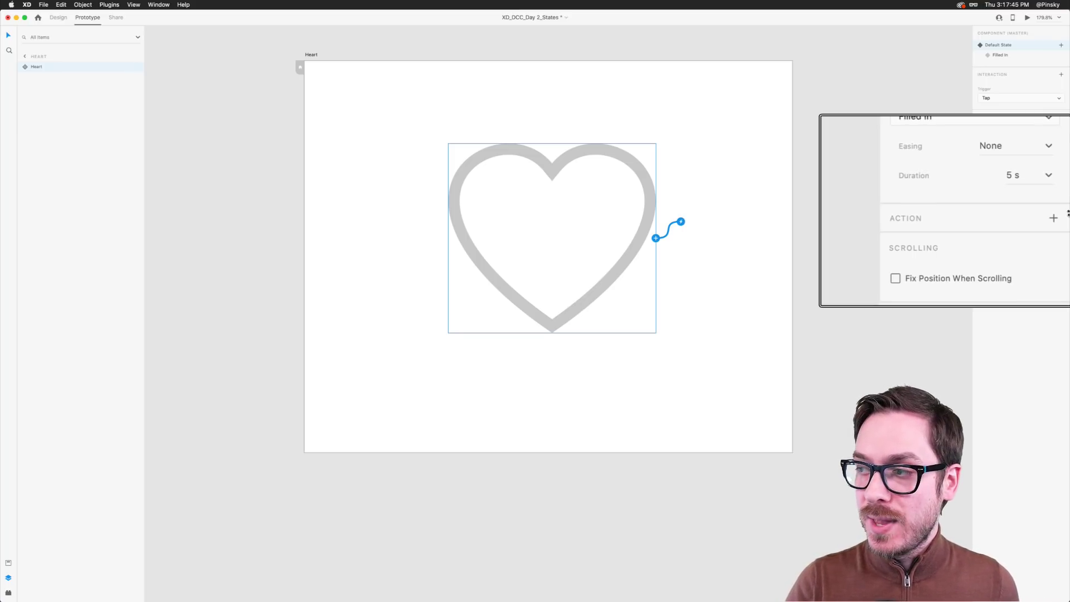
Preview the prototype from the Navigation Bar artboard and try its navigation to the Search screen
{"action": "scroll", "coordinate": [444, 198], "scroll_direction": "down", "scroll_amount": 5}
{"action": "scroll", "coordinate": [443, 199], "scroll_direction": "left", "scroll_amount": 5}
{"action": "scroll", "coordinate": [443, 199], "scroll_direction": "left", "scroll_amount": 3}
{"action": "scroll", "coordinate": [443, 199], "scroll_direction": "down", "scroll_amount": 1}
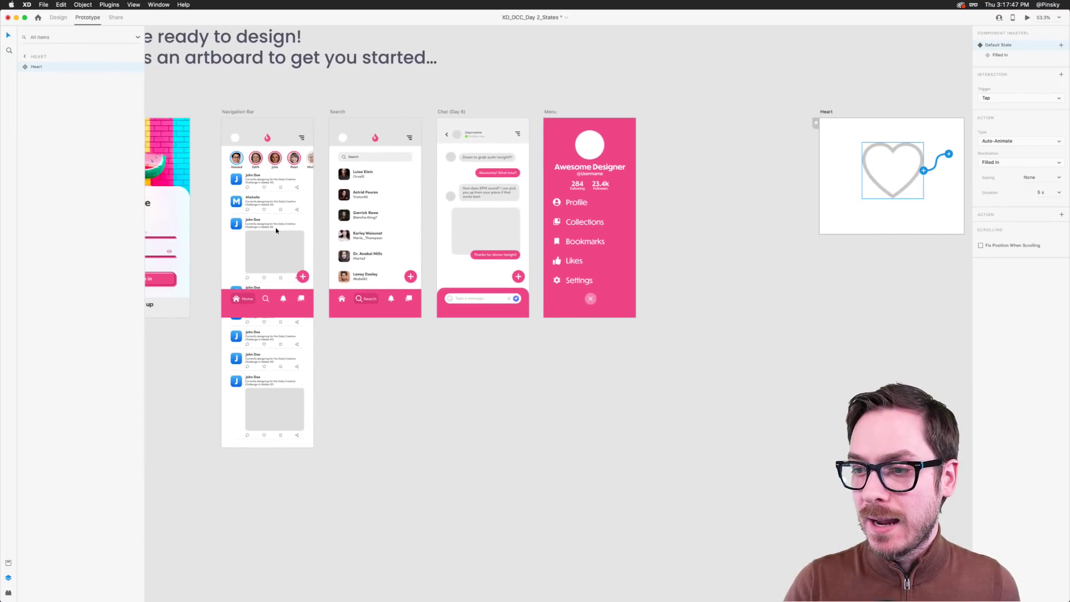
{"action": "left_click", "coordinate": [256, 251]}
{"action": "key", "text": "super+Return"}
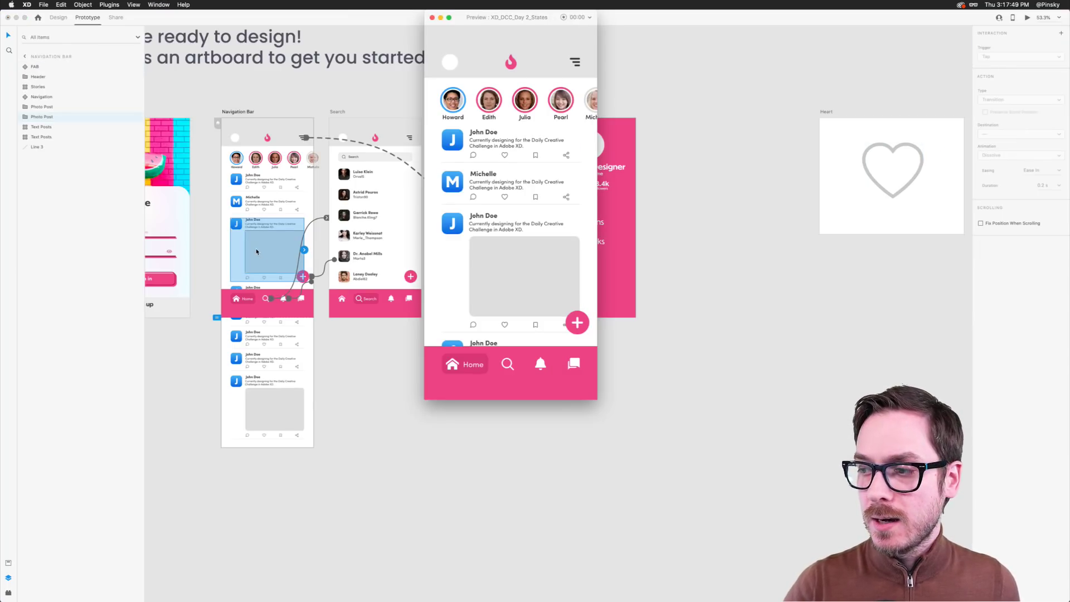
{"action": "left_click", "coordinate": [508, 368]}
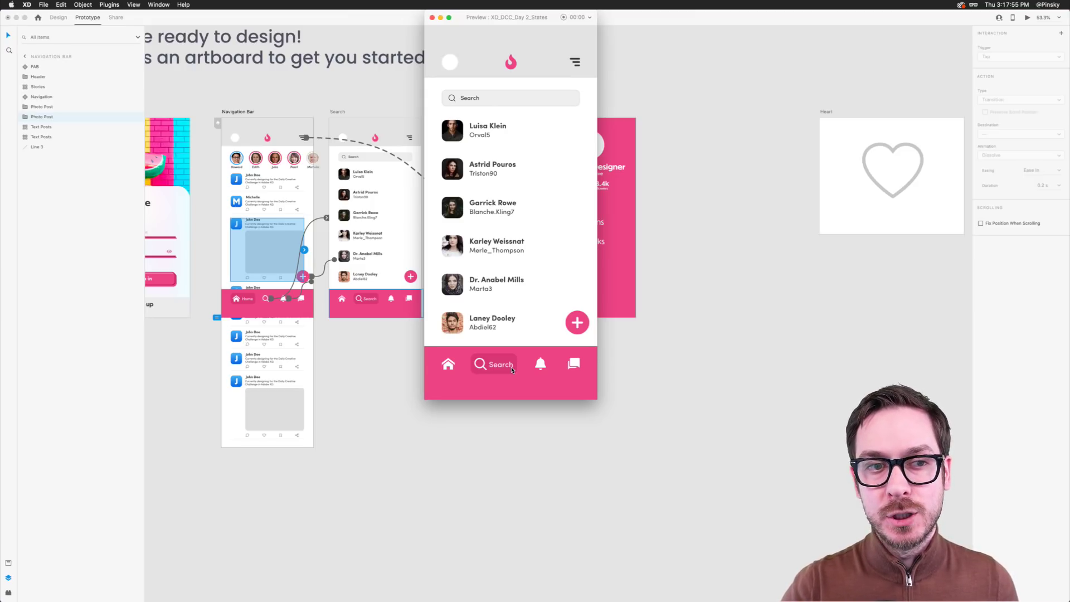
{"action": "key", "text": "super+w"}
Switch to Design mode and copy the heart component from the Heart artboard
{"action": "scroll", "coordinate": [691, 222], "scroll_direction": "right", "scroll_amount": 6}
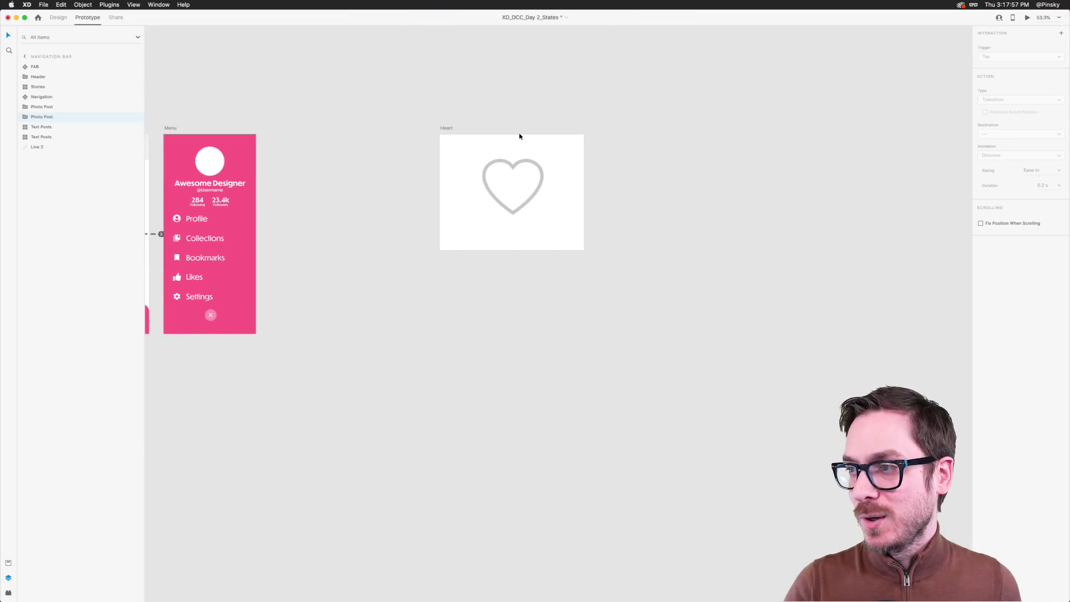
{"action": "scroll", "coordinate": [520, 136], "scroll_direction": "up", "scroll_amount": 5}
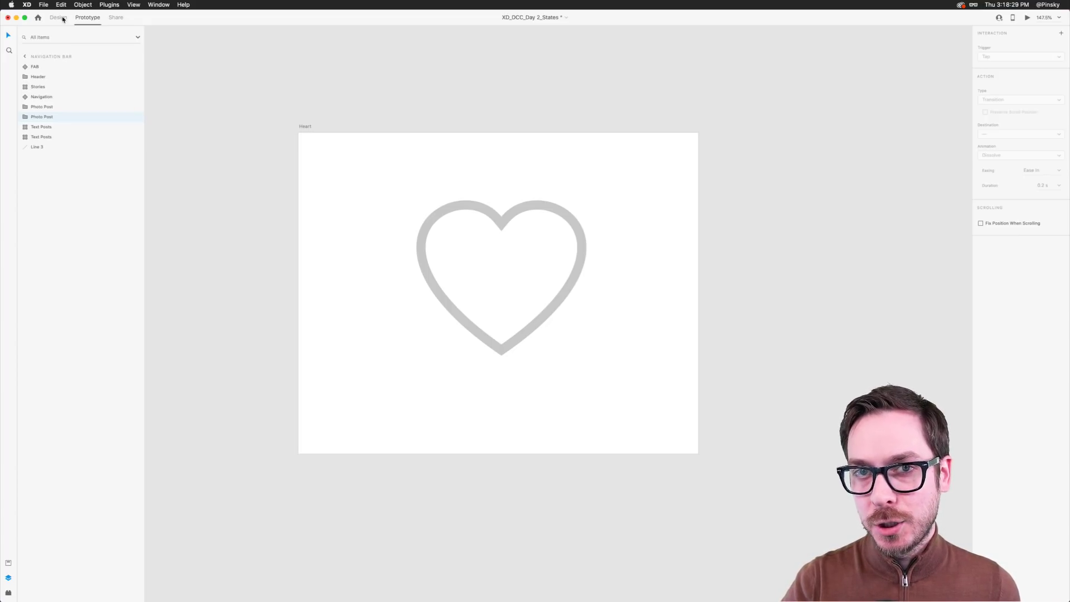
{"action": "left_click", "coordinate": [56, 18]}
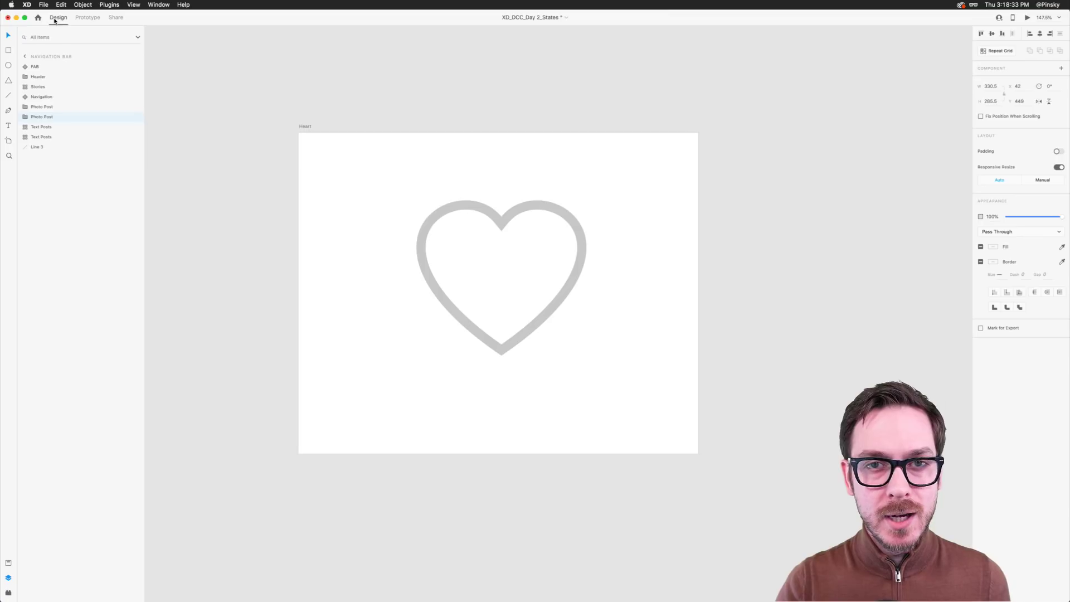
{"action": "left_click", "coordinate": [466, 213]}
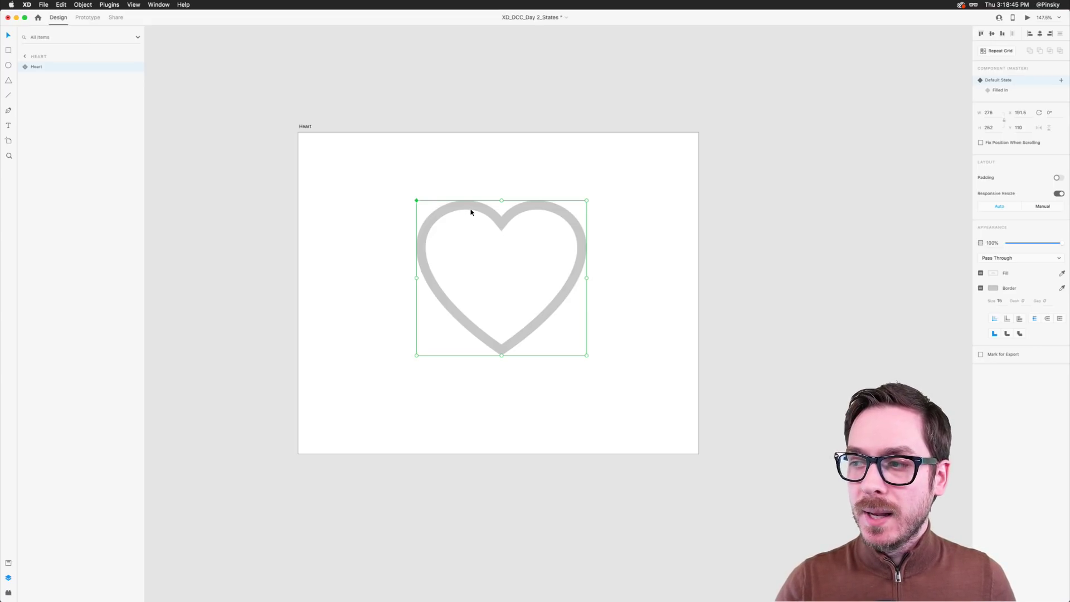
Delete the heart outline icon from the first text post's action row on the Navigation Bar artboard
{"action": "scroll", "coordinate": [346, 237], "scroll_direction": "left", "scroll_amount": 5}
{"action": "scroll", "coordinate": [335, 239], "scroll_direction": "down", "scroll_amount": 5}
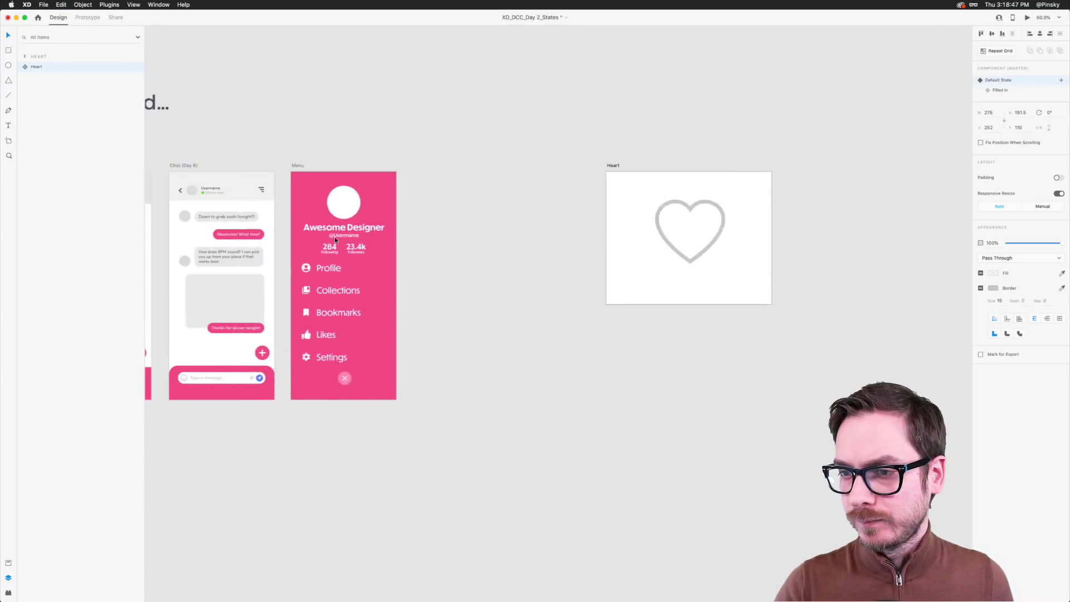
{"action": "scroll", "coordinate": [335, 237], "scroll_direction": "down", "scroll_amount": 3}
{"action": "scroll", "coordinate": [335, 237], "scroll_direction": "left", "scroll_amount": 5}
{"action": "scroll", "coordinate": [384, 209], "scroll_direction": "up", "scroll_amount": 10}
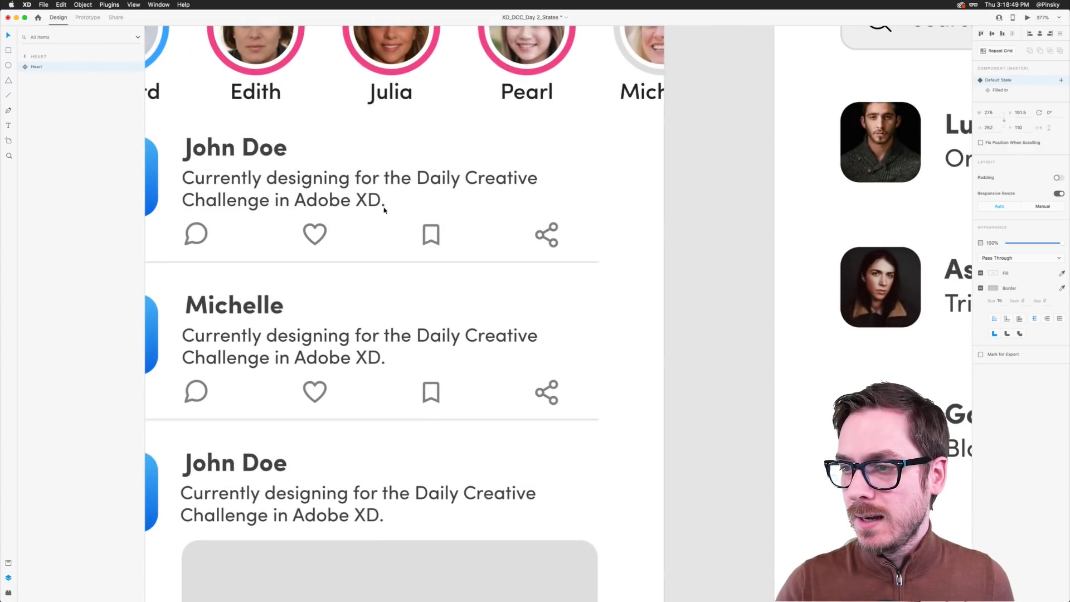
{"action": "left_click", "coordinate": [369, 218], "text": "super"}
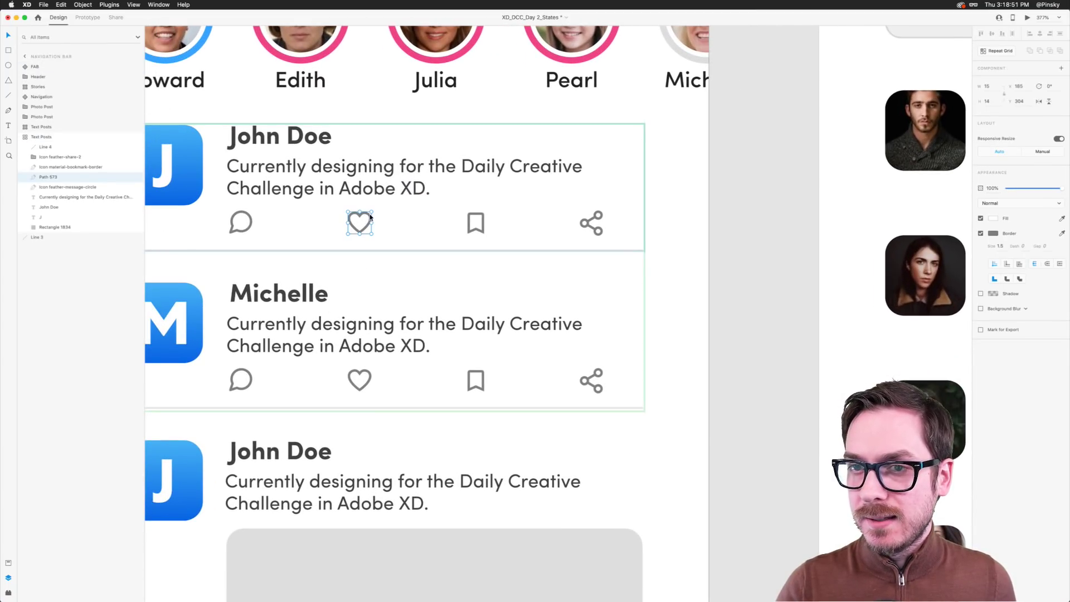
{"action": "scroll", "coordinate": [371, 218], "scroll_direction": "down", "scroll_amount": 1}
{"action": "scroll", "coordinate": [371, 217], "scroll_direction": "left", "scroll_amount": 2}
{"action": "key", "text": "Up"}
{"action": "key", "text": "Up"}
{"action": "key", "text": "Up"}
{"action": "key", "text": "Up"}
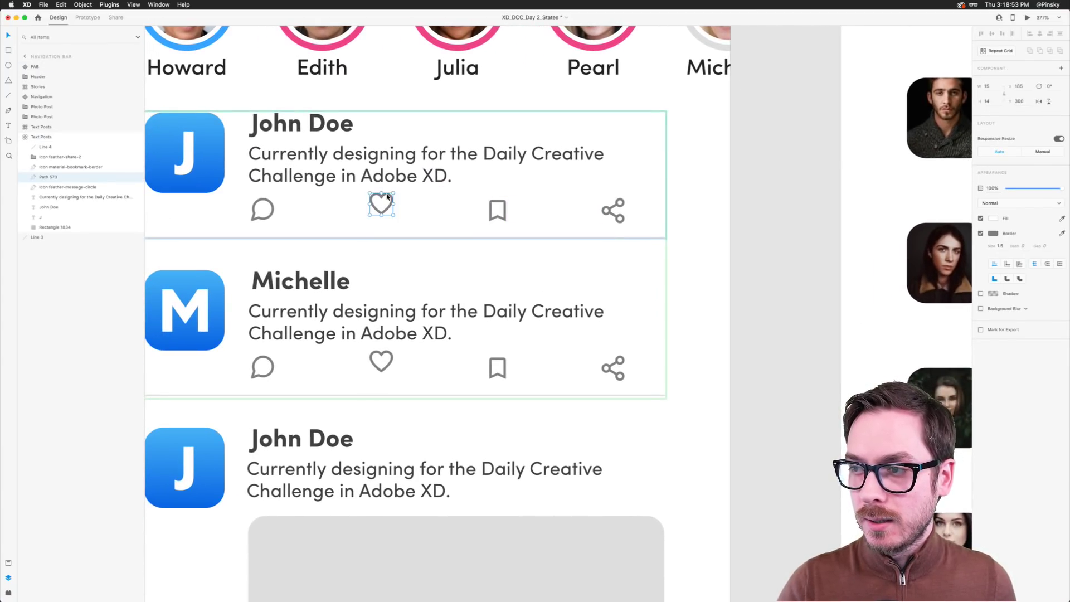
{"action": "key", "text": "Delete"}
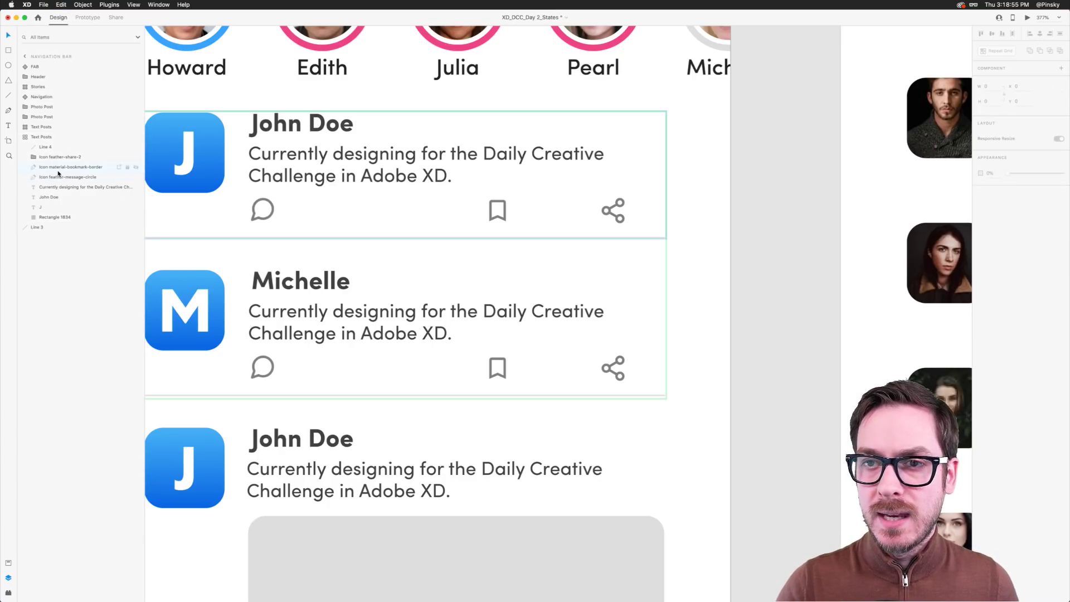
Paste the Heart component above Line 4 in the Text Posts repeat grid
{"action": "left_click", "coordinate": [61, 148]}
{"action": "key", "text": "super+v"}
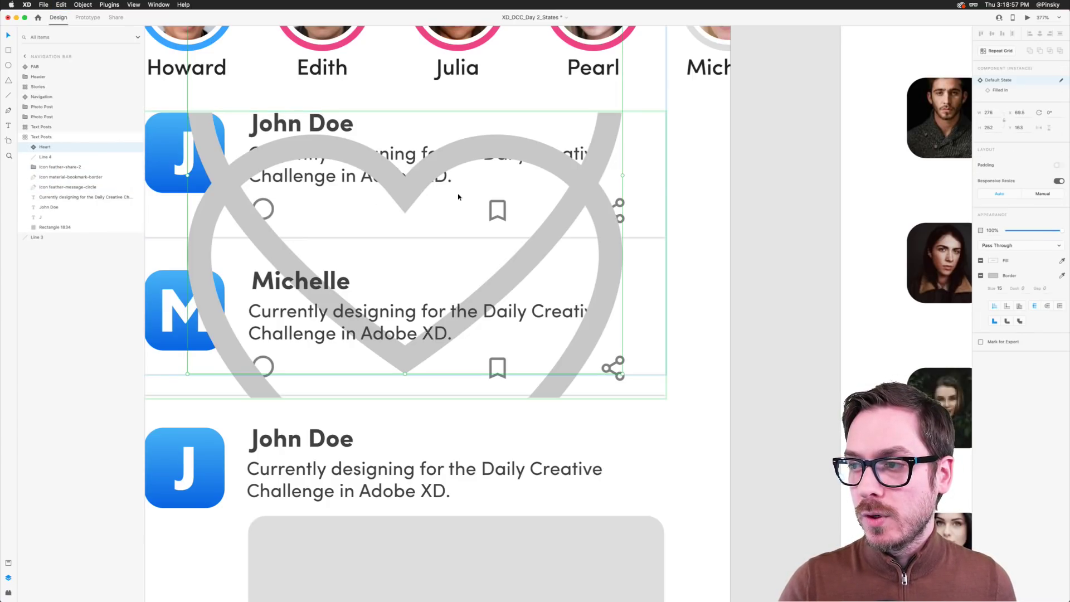
{"action": "mouse_move", "coordinate": [603, 129]}
{"action": "left_mouse_down"}
{"action": "mouse_move", "coordinate": [599, 159]}
{"action": "mouse_move", "coordinate": [597, 149]}
{"action": "left_mouse_up"}
{"action": "key", "text": "super+z"}
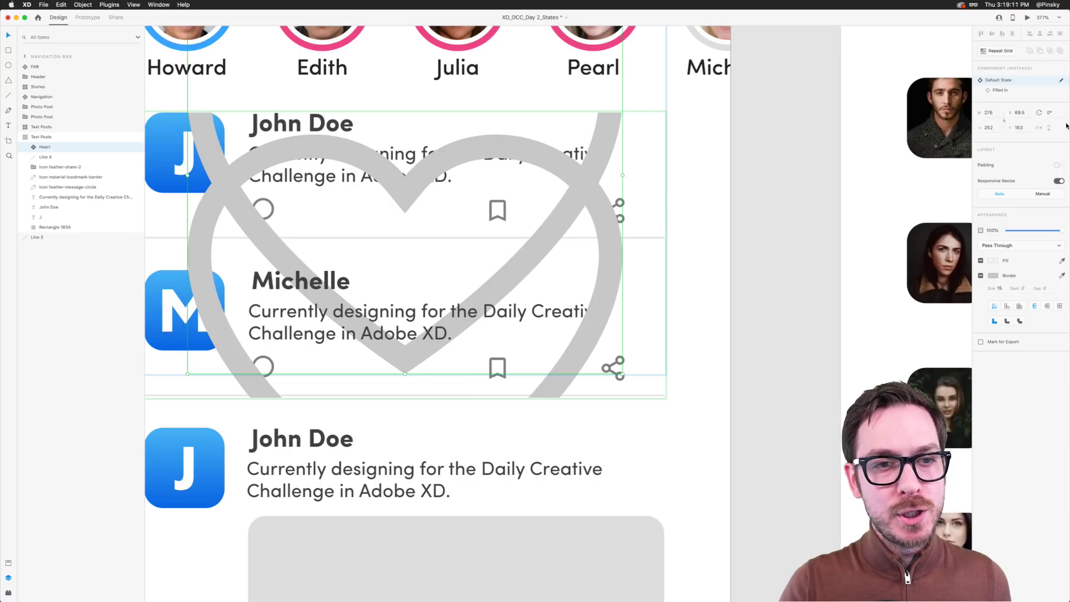
Turn off Responsive Resize for the pasted heart, lock its aspect ratio, and set its height to 15
{"action": "left_click", "coordinate": [1059, 181]}
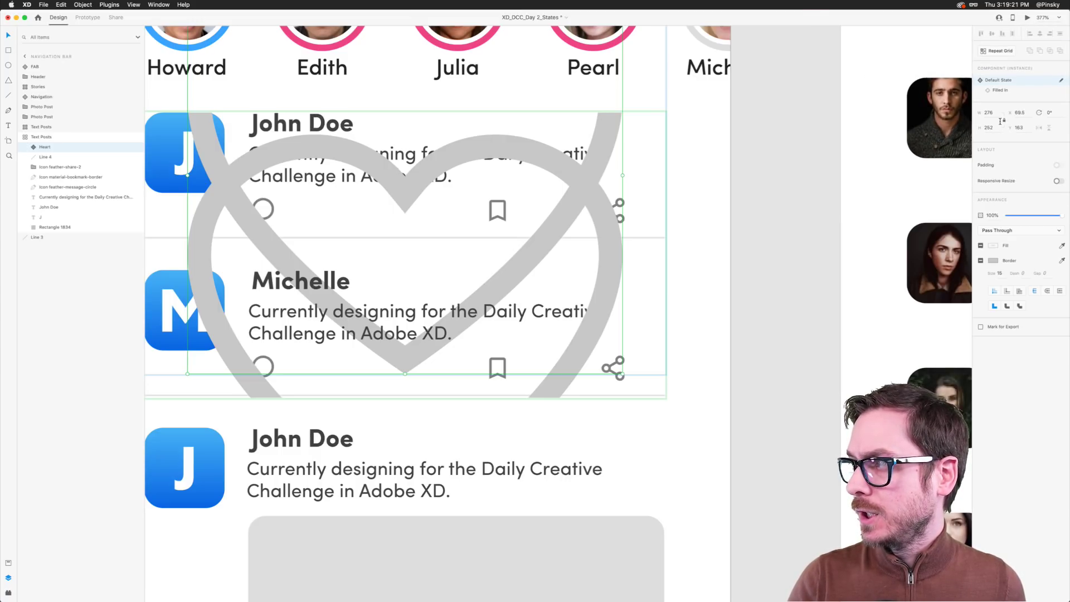
{"action": "left_click_drag", "start_coordinate": [997, 118], "coordinate": [981, 119]}
{"action": "key", "text": "Tab"}
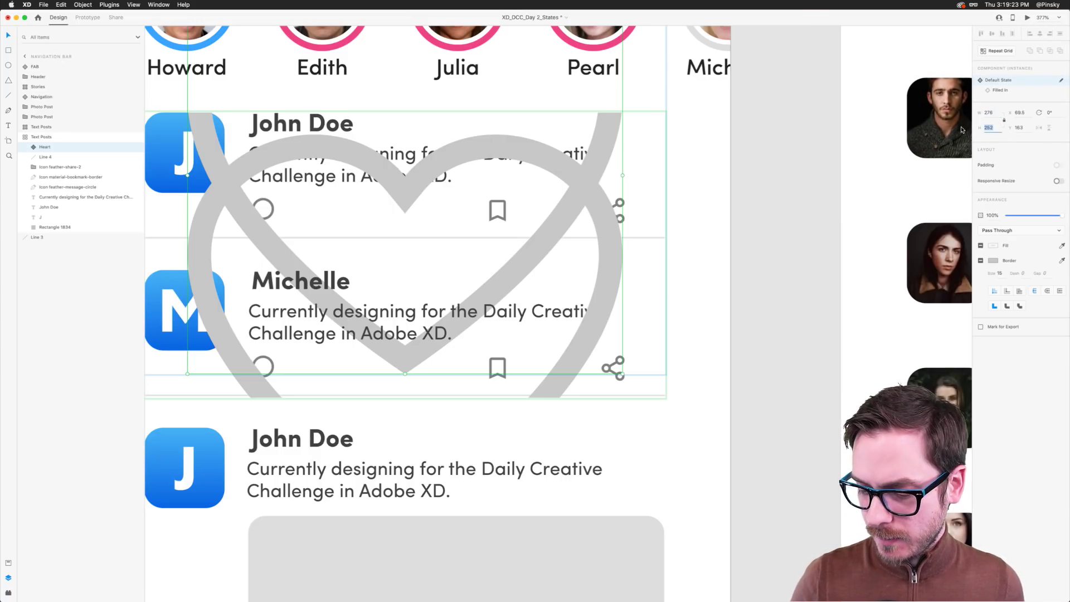
{"action": "type", "text": "15"}
{"action": "key", "text": "Return"}
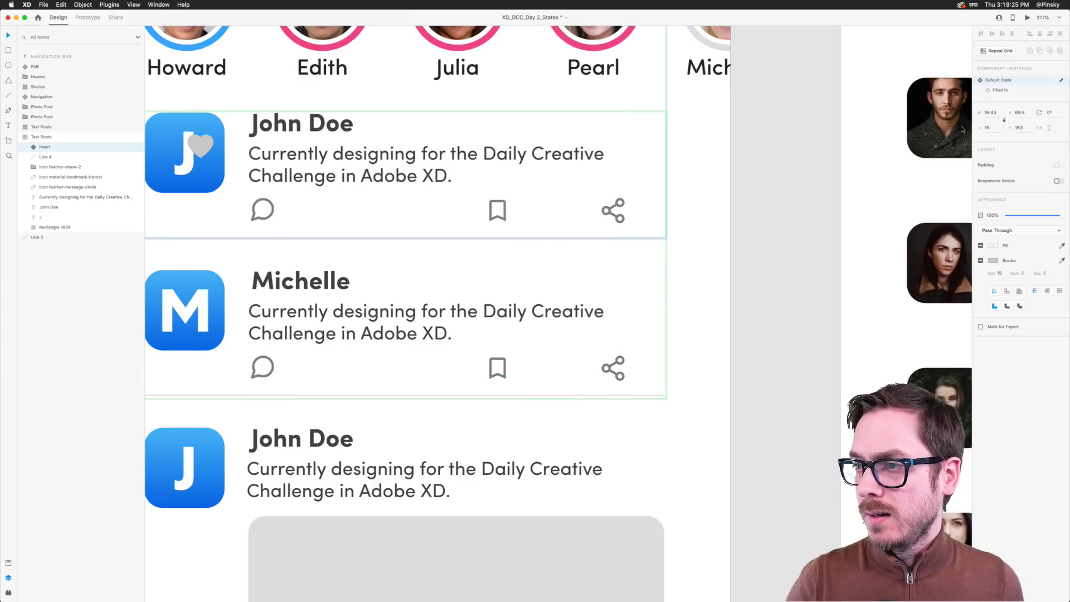
Move the small heart into the gap between the comment and bookmark icons of the first text post
{"action": "scroll", "coordinate": [357, 138], "scroll_direction": "down", "scroll_amount": 10}
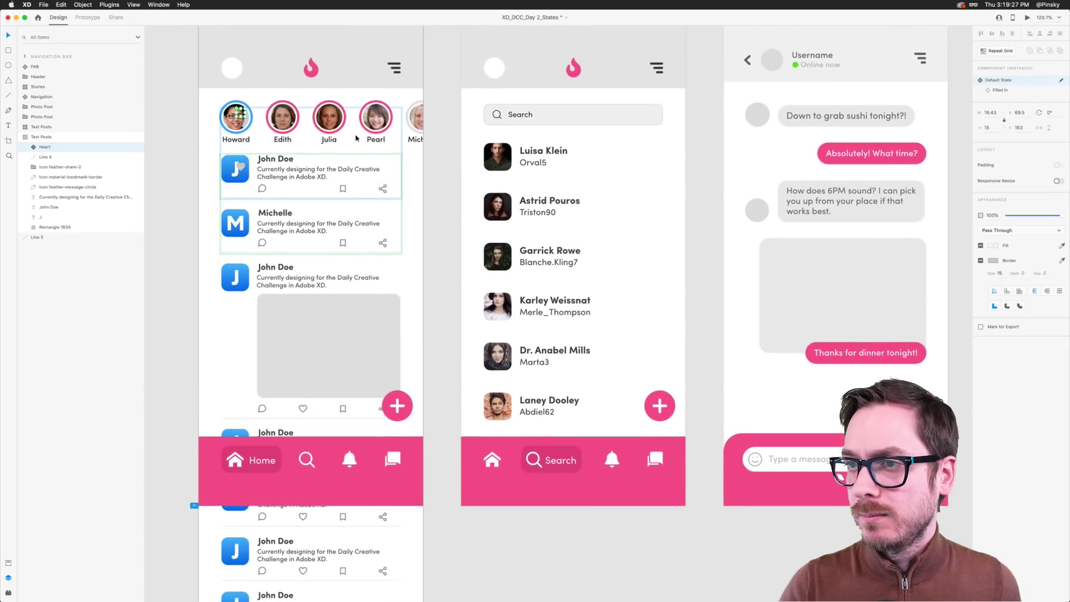
{"action": "scroll", "coordinate": [356, 138], "scroll_direction": "up", "scroll_amount": 1}
{"action": "key", "text": "shift+Down"}
{"action": "key", "text": "shift+Down"}
{"action": "key", "text": "shift+Down"}
{"action": "key", "text": "shift+Down"}
{"action": "key", "text": "shift+Down"}
{"action": "key", "text": "shift+Down"}
{"action": "key", "text": "shift+Down"}
{"action": "key", "text": "shift+Down"}
{"action": "key", "text": "shift+Down"}
{"action": "key", "text": "shift+Down"}
{"action": "key", "text": "shift+Down"}
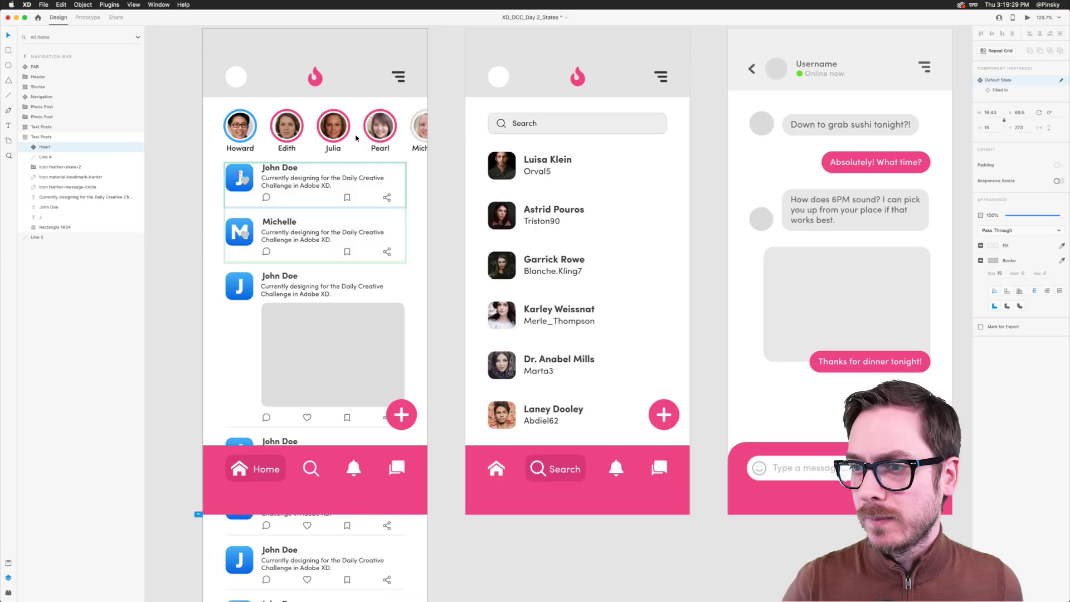
{"action": "scroll", "coordinate": [313, 120], "scroll_direction": "up", "scroll_amount": 5}
{"action": "left_click_drag", "start_coordinate": [188, 230], "coordinate": [319, 258]}
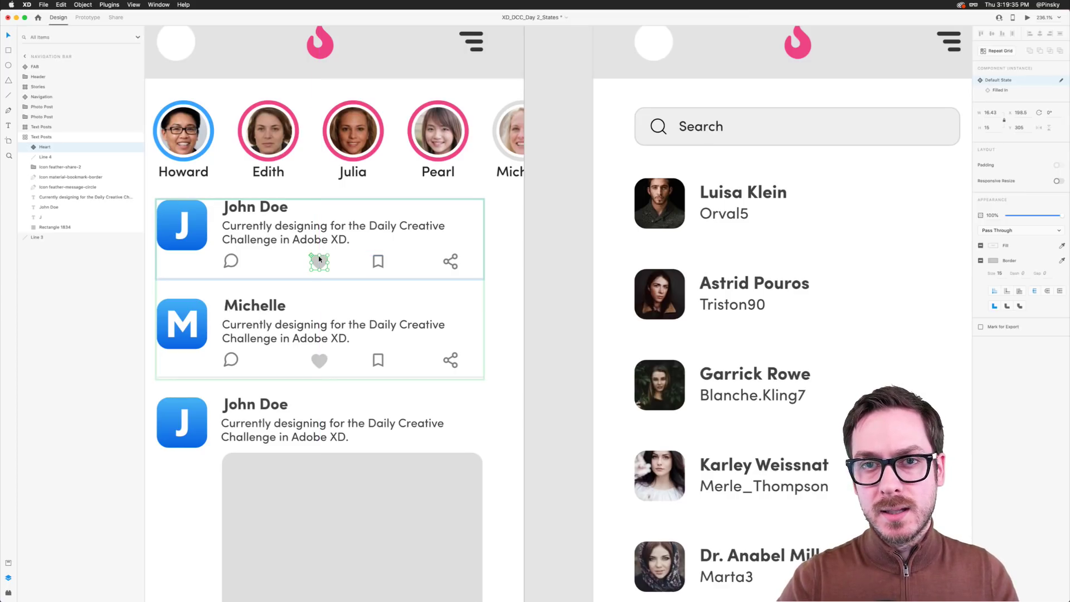
In the heart's Filled In state, turn off Responsive Resize, lock the aspect ratio, and set the height to 15
{"action": "scroll", "coordinate": [319, 258], "scroll_direction": "up", "scroll_amount": 8}
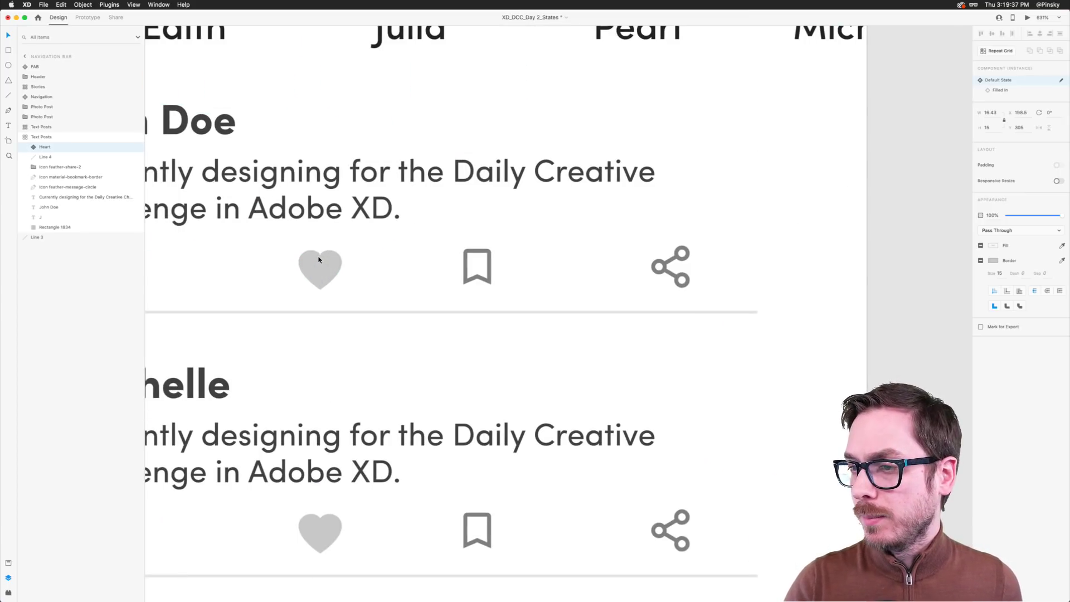
{"action": "left_click", "coordinate": [1001, 90]}
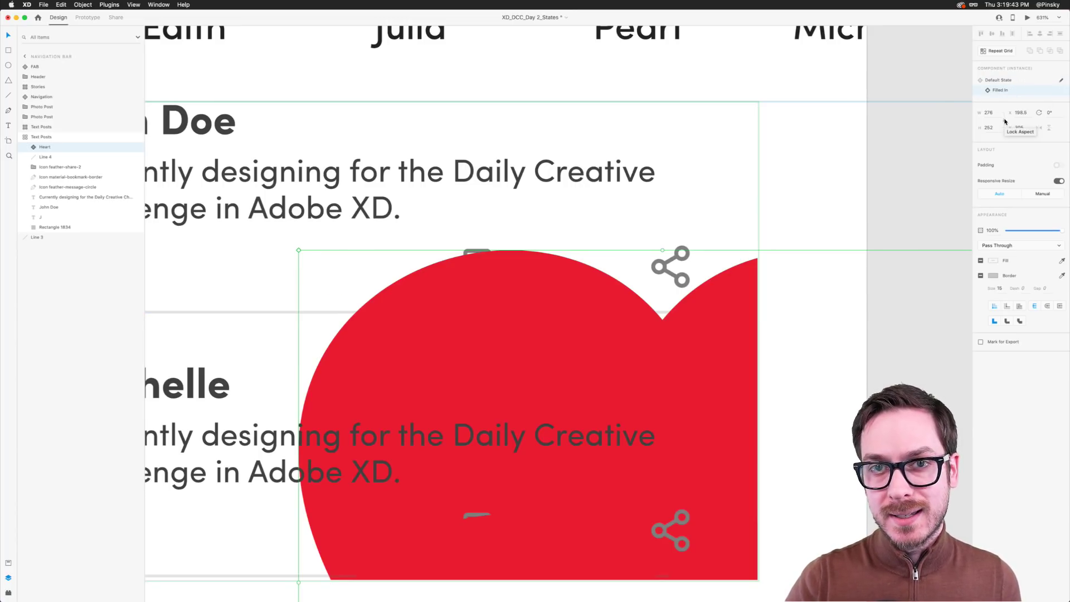
{"action": "left_click", "coordinate": [1058, 181]}
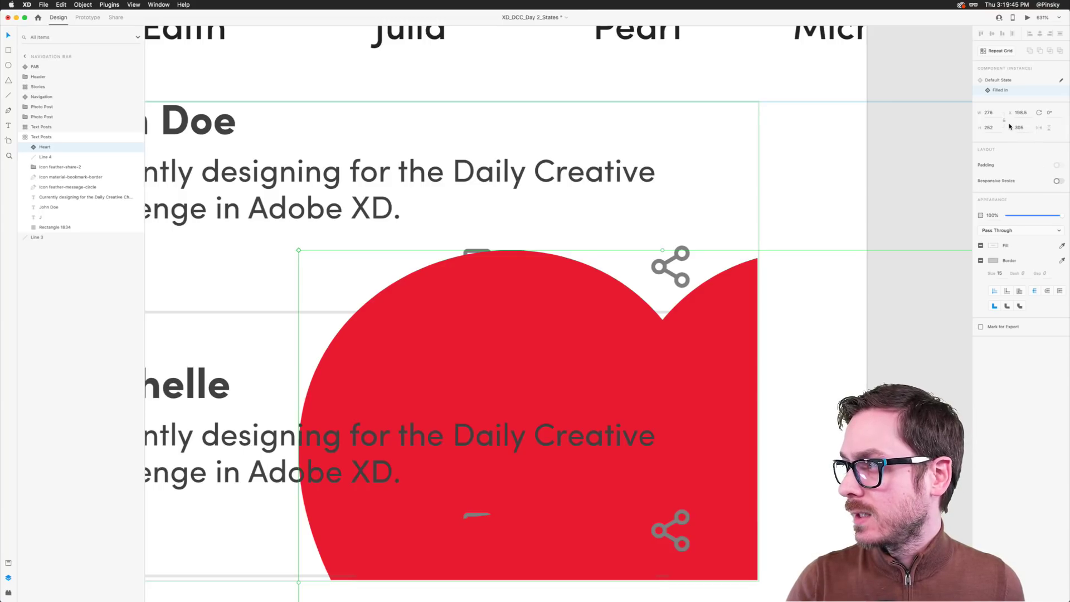
{"action": "left_click", "coordinate": [995, 132]}
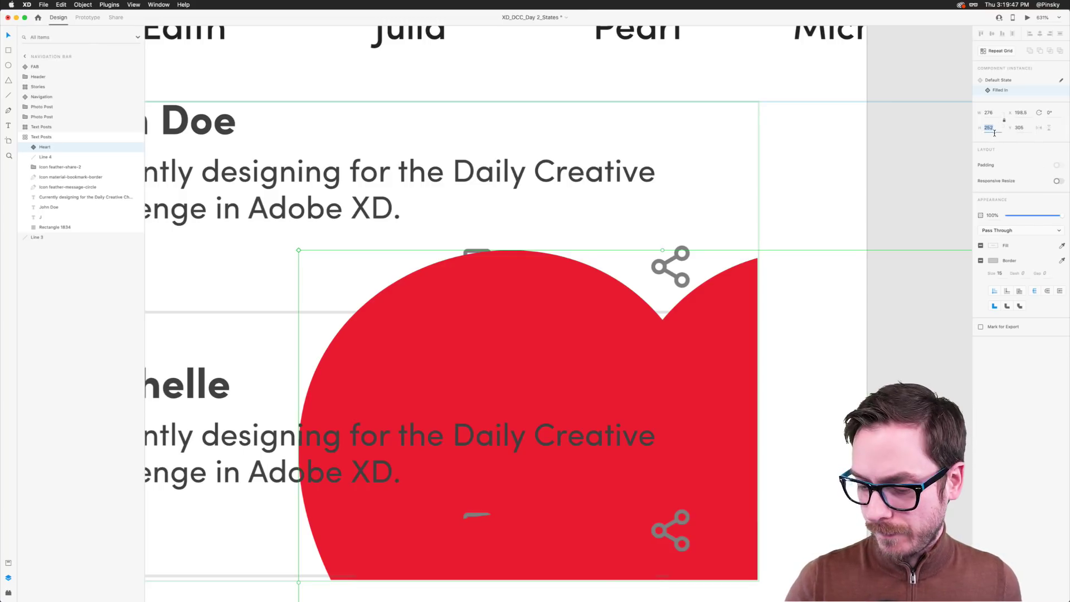
{"action": "type", "text": "15"}
{"action": "key", "text": "Return"}
{"action": "scroll", "coordinate": [413, 230], "scroll_direction": "down", "scroll_amount": 5}
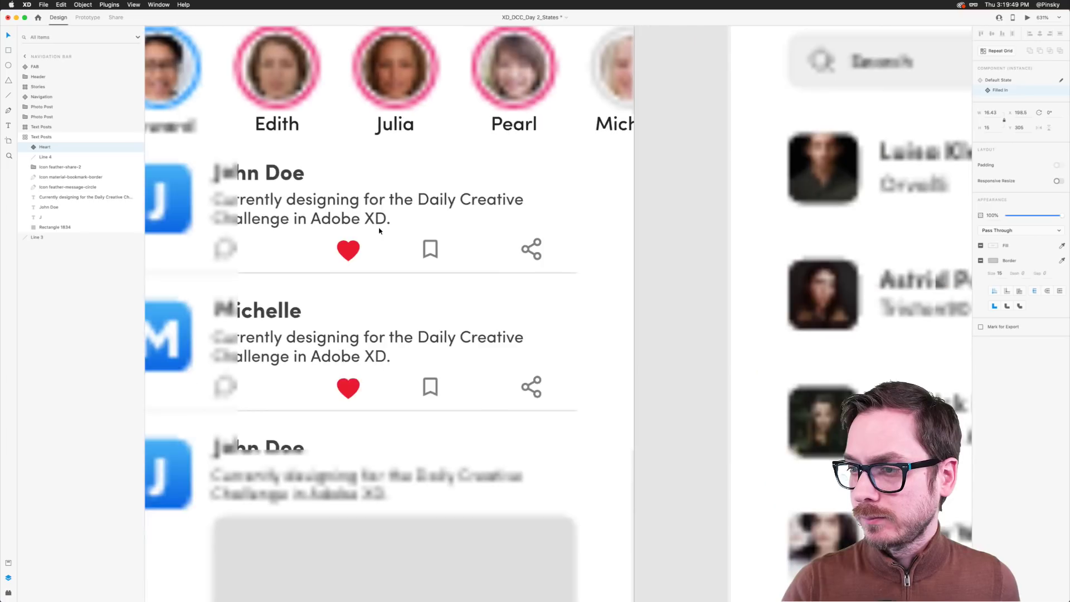
{"action": "scroll", "coordinate": [357, 253], "scroll_direction": "up", "scroll_amount": 5}
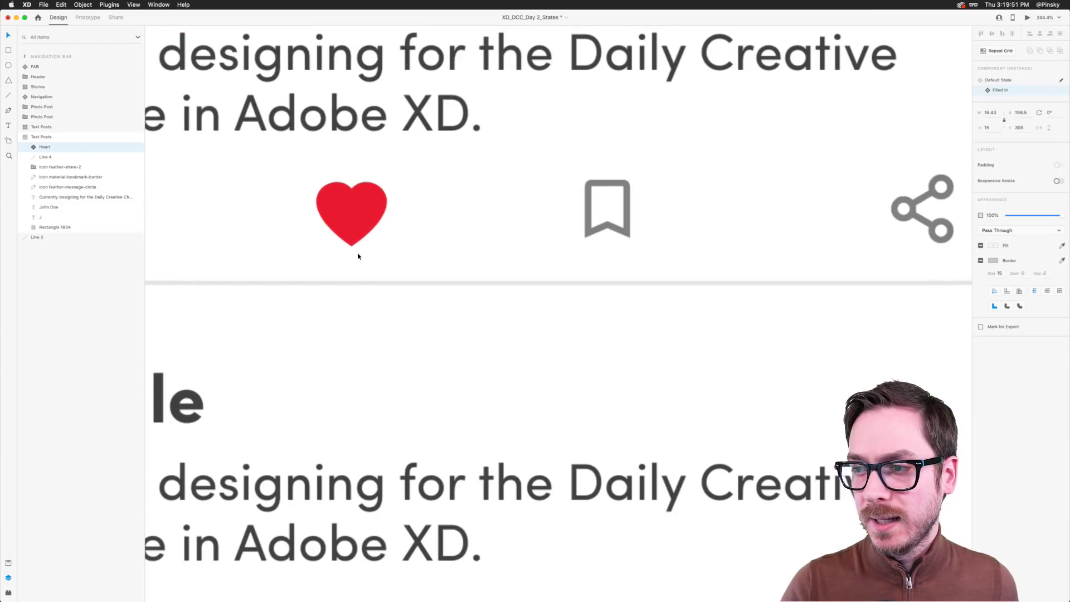
Switch the heart back to its Default State and select the Heart outline path inside its mask group
{"action": "left_click", "coordinate": [1002, 80]}
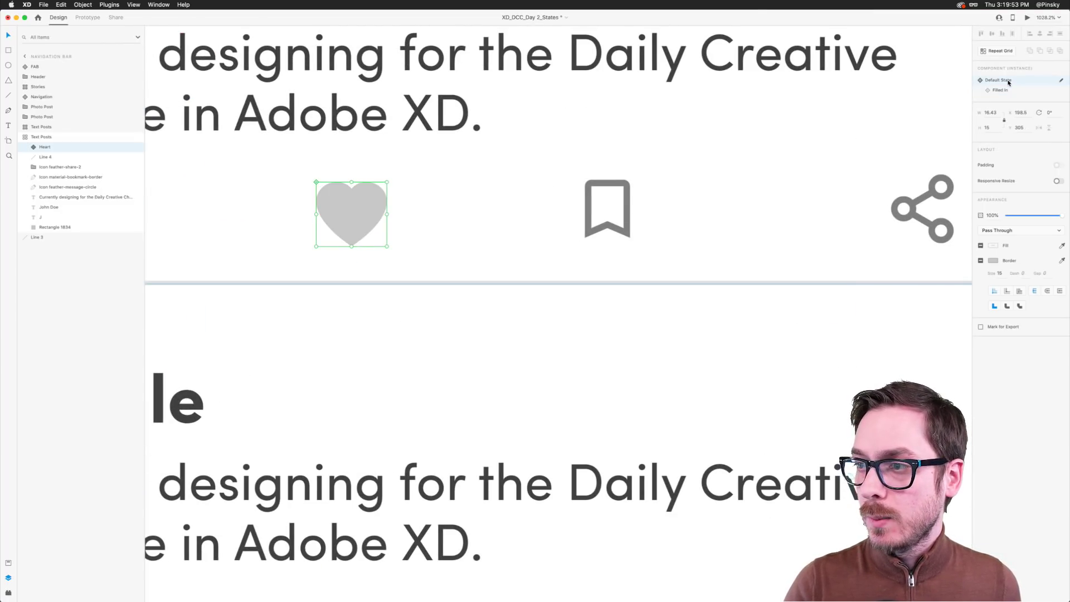
{"action": "double_click", "coordinate": [345, 204]}
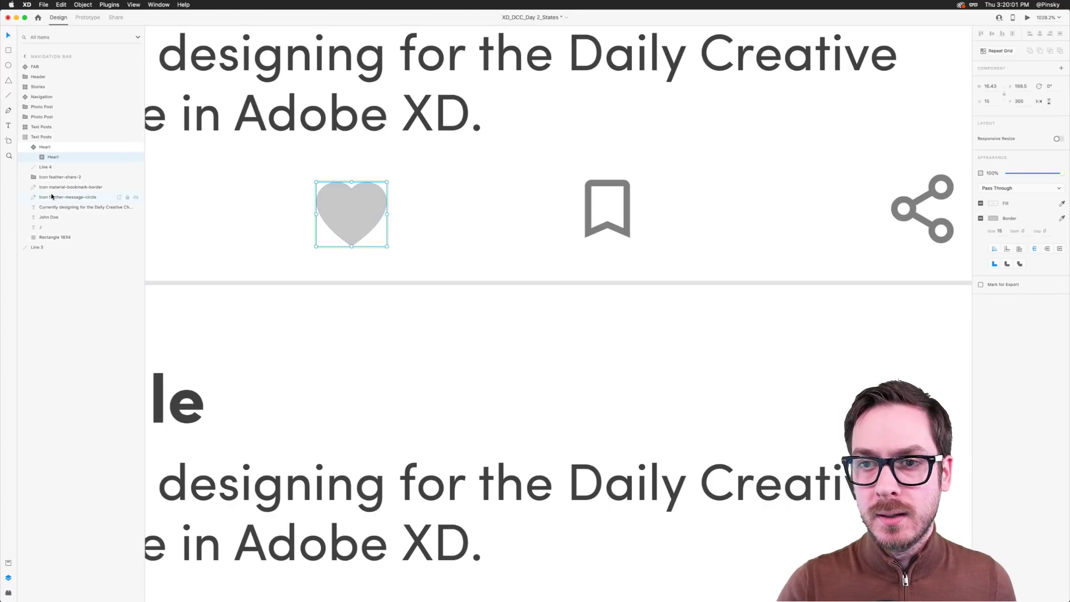
{"action": "left_click", "coordinate": [42, 158]}
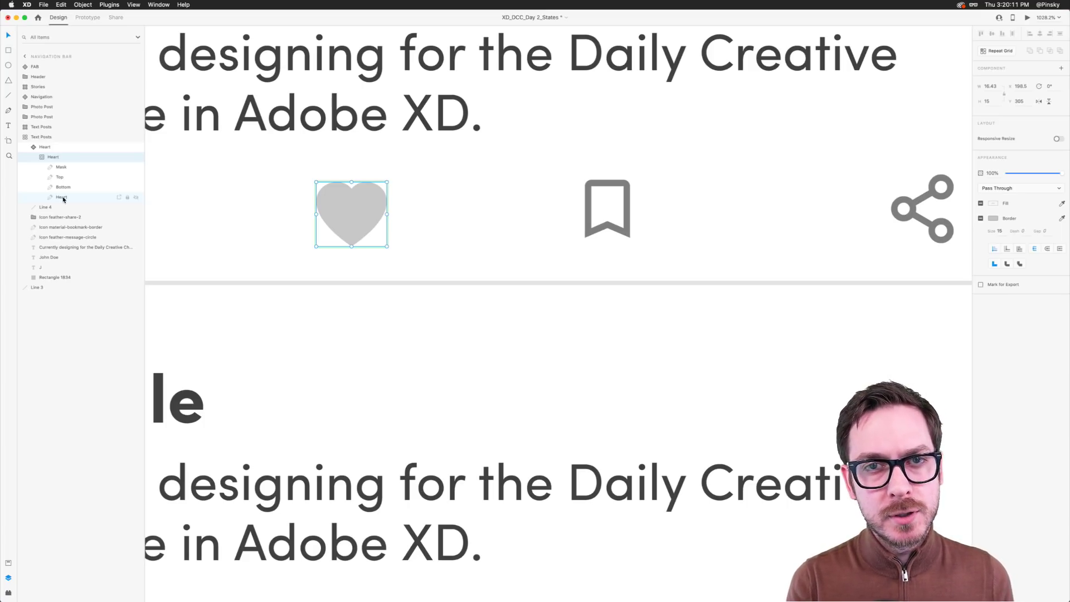
{"action": "left_click", "coordinate": [63, 197]}
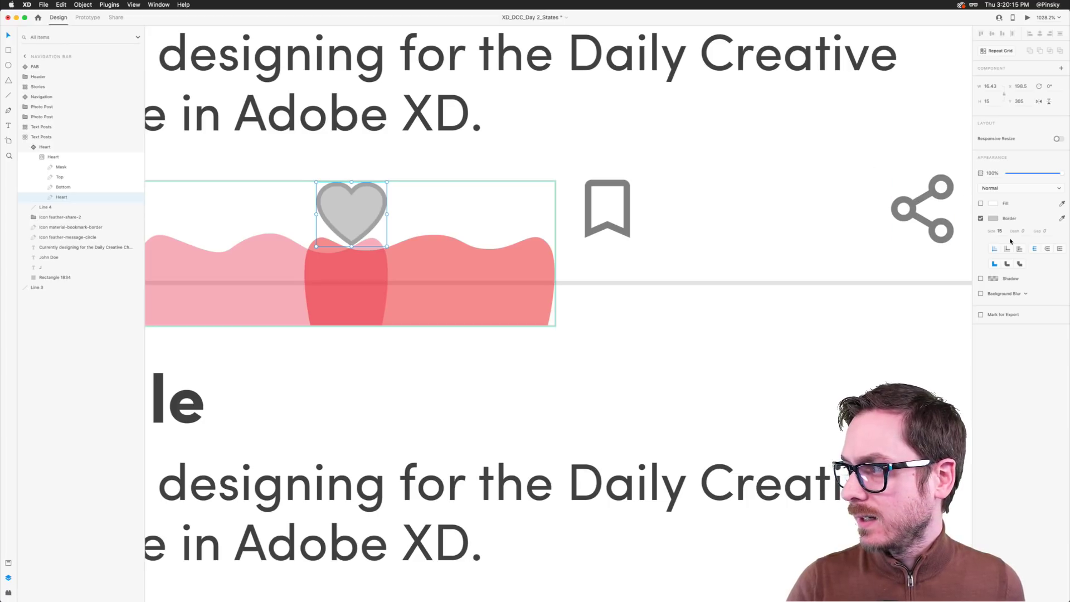
Try a border size of 2 on the heart outline
{"action": "left_click", "coordinate": [1004, 232]}
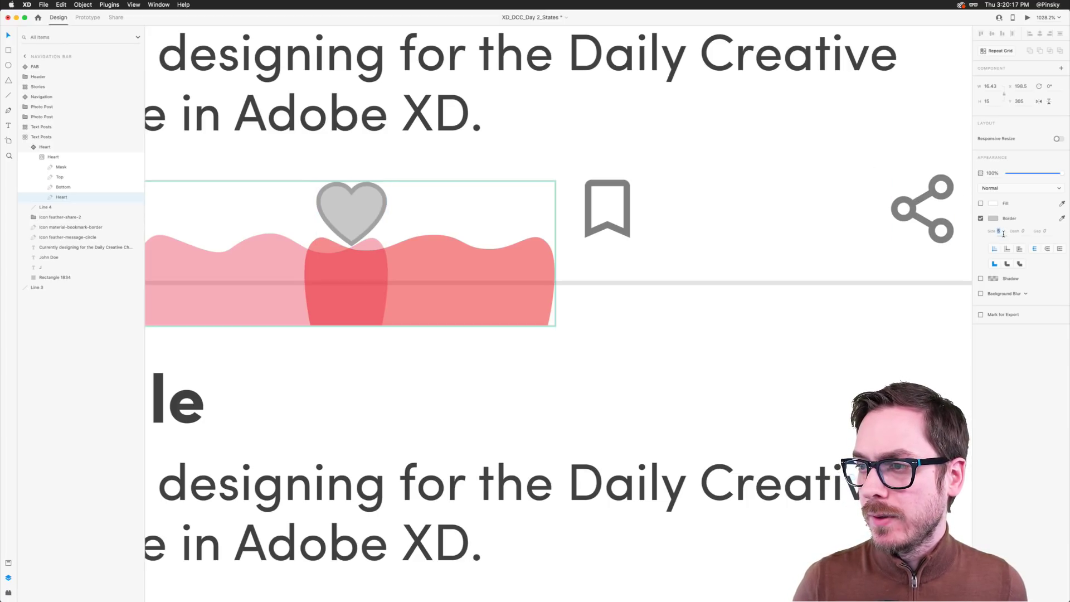
{"action": "key", "text": "Down"}
{"action": "key", "text": "Down"}
{"action": "key", "text": "Down"}
{"action": "key", "text": "Down"}
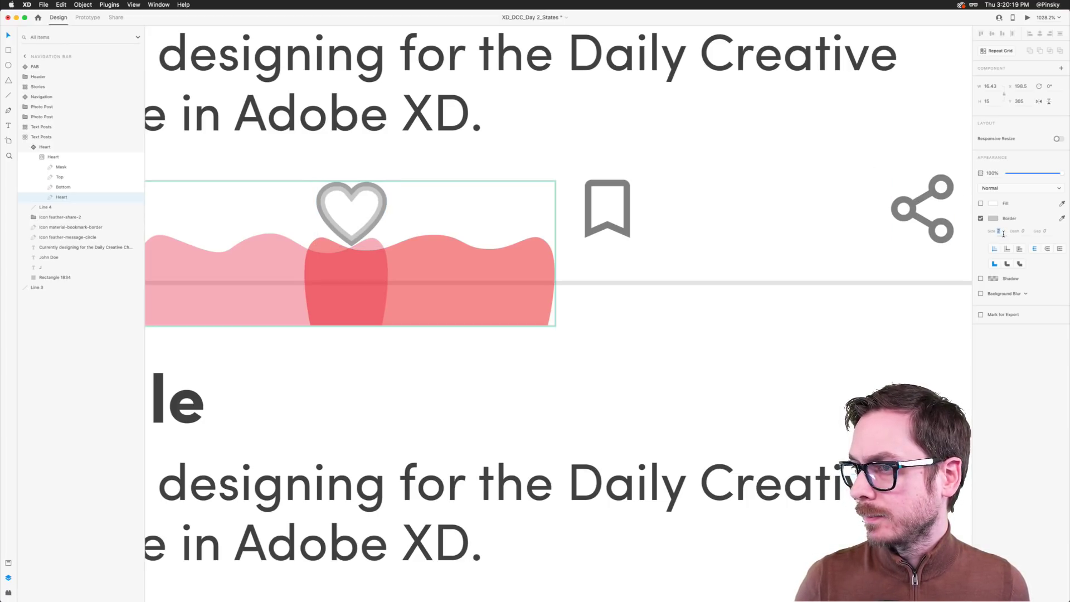
{"action": "key", "text": "Up"}
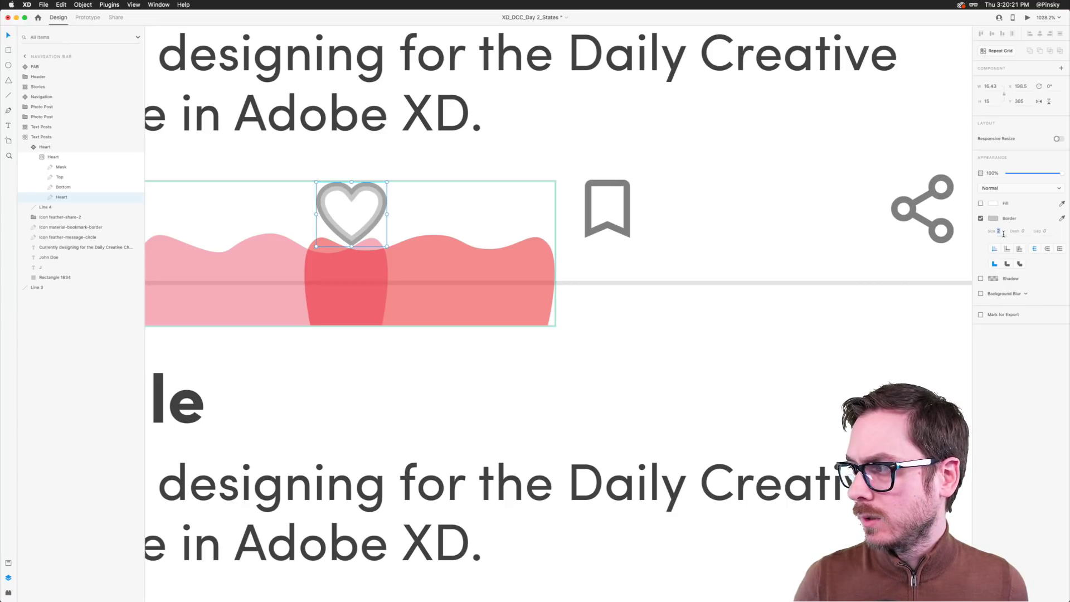
{"action": "left_click", "coordinate": [724, 160]}
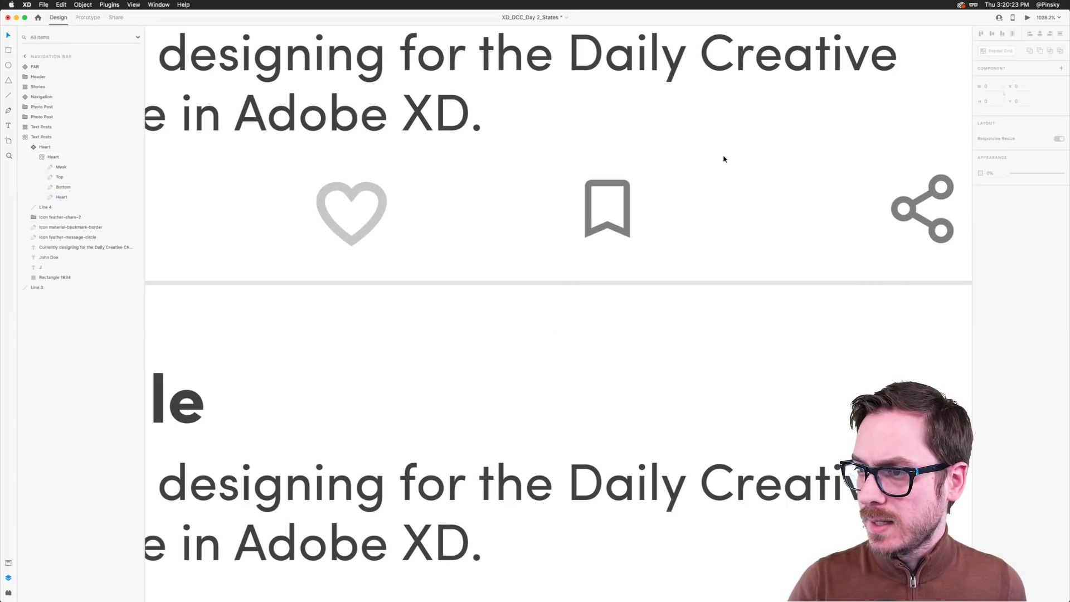
Set the Default State heart outline's border size to 1.5 and sample its border color from the bookmark icon
{"action": "left_click", "coordinate": [378, 192]}
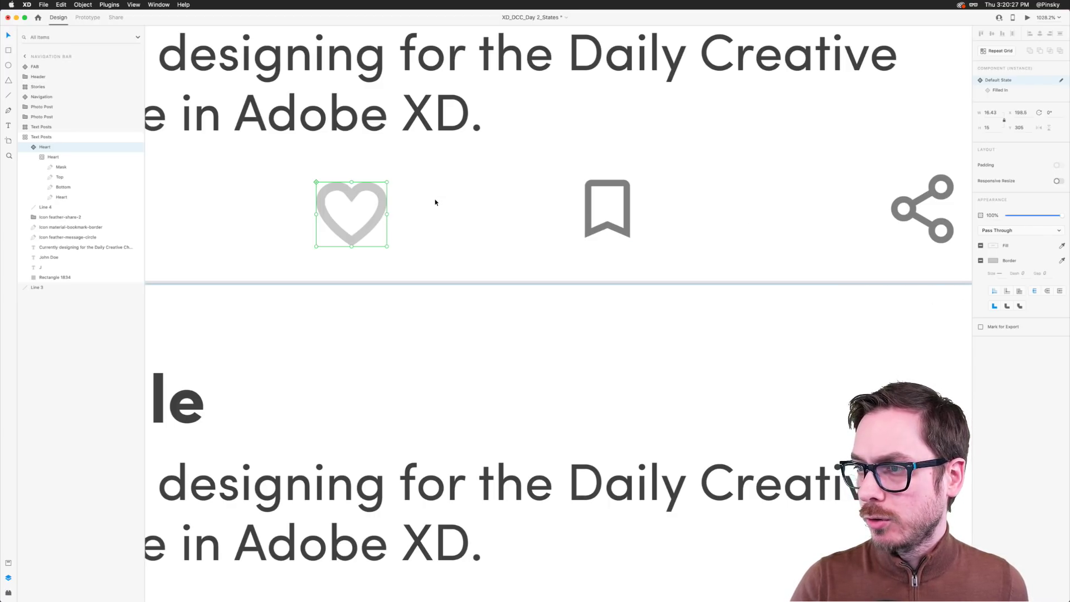
{"action": "left_click", "coordinate": [72, 197]}
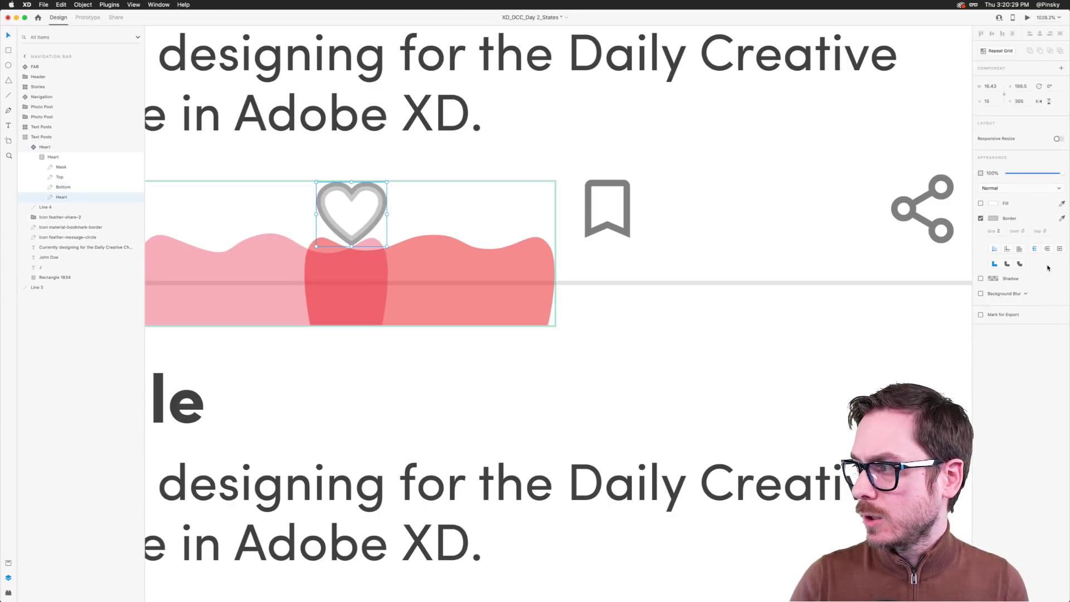
{"action": "left_click", "coordinate": [1002, 233]}
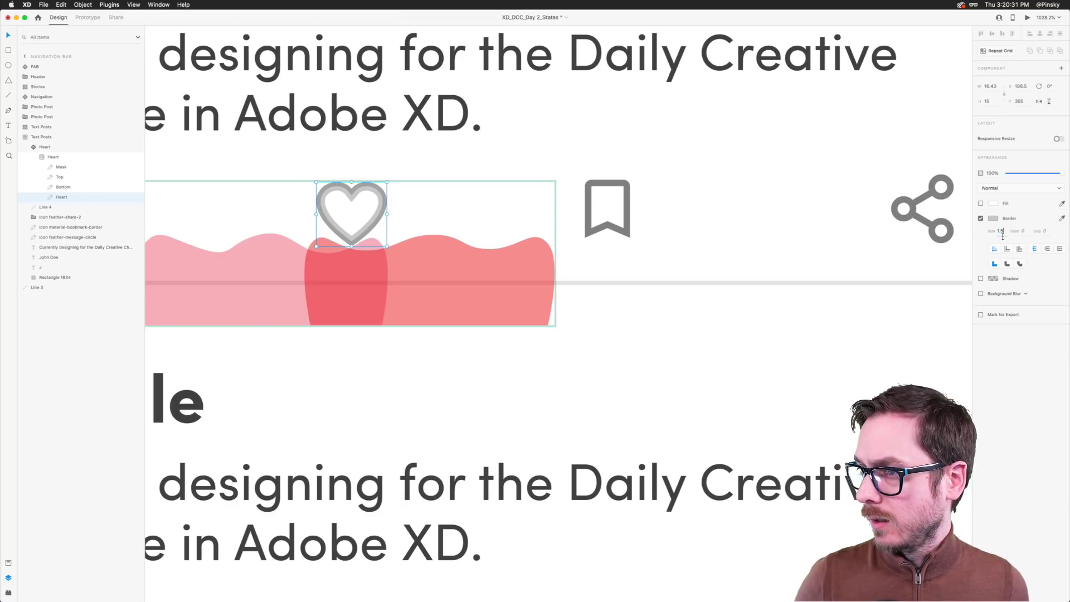
{"action": "key", "text": "Return"}
{"action": "left_click", "coordinate": [1062, 219]}
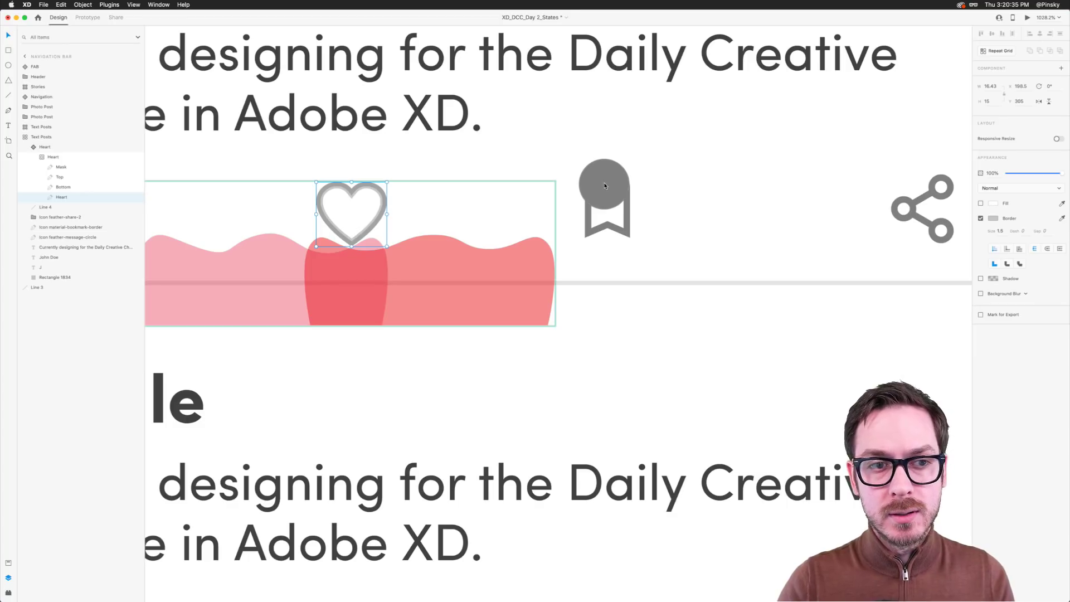
{"action": "left_click", "coordinate": [605, 185]}
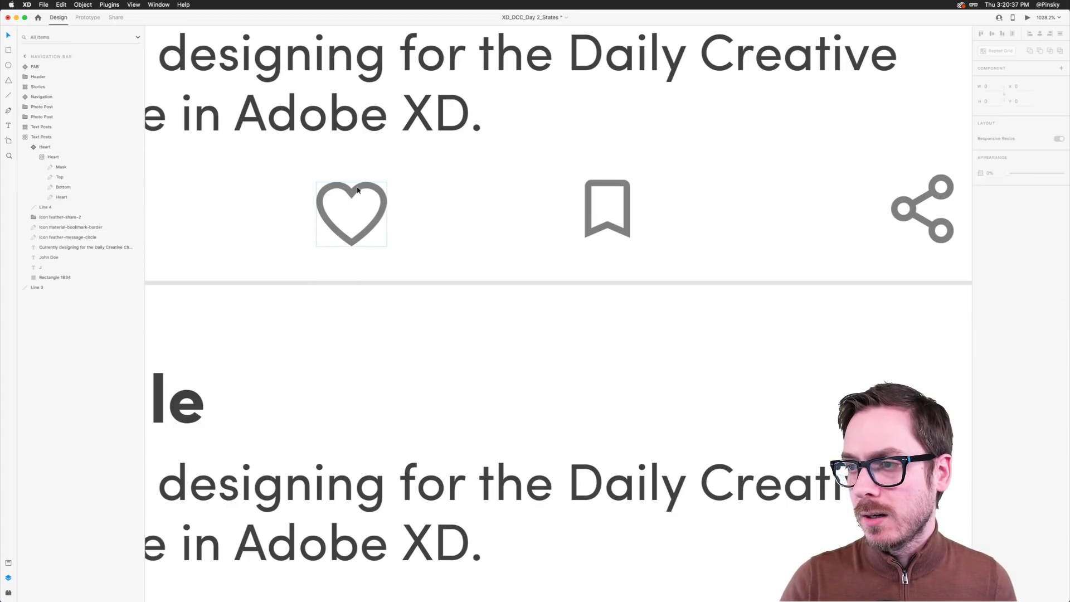
Switch the first text post's heart to its Filled In state and select the Heart outline path inside its mask group
{"action": "left_click", "coordinate": [139, 136]}
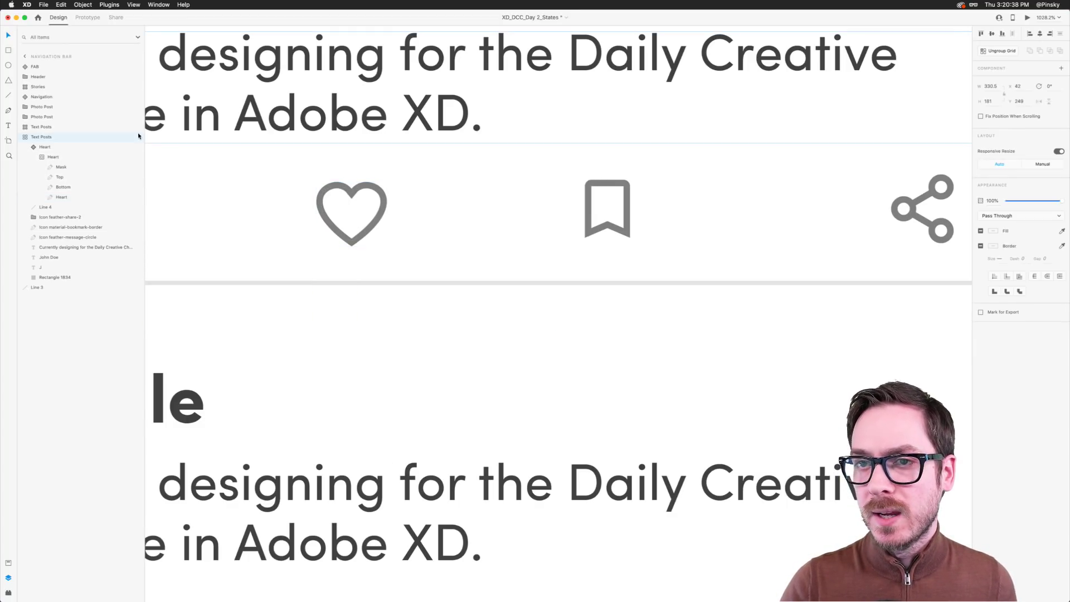
{"action": "left_click", "coordinate": [65, 146]}
{"action": "left_click", "coordinate": [1000, 91]}
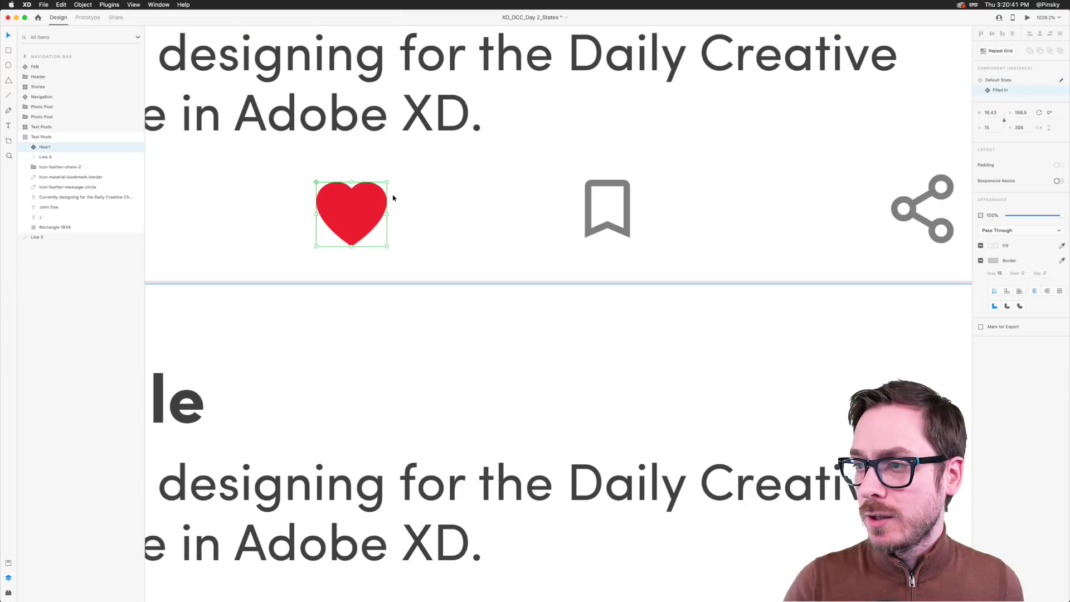
{"action": "left_click", "coordinate": [28, 146]}
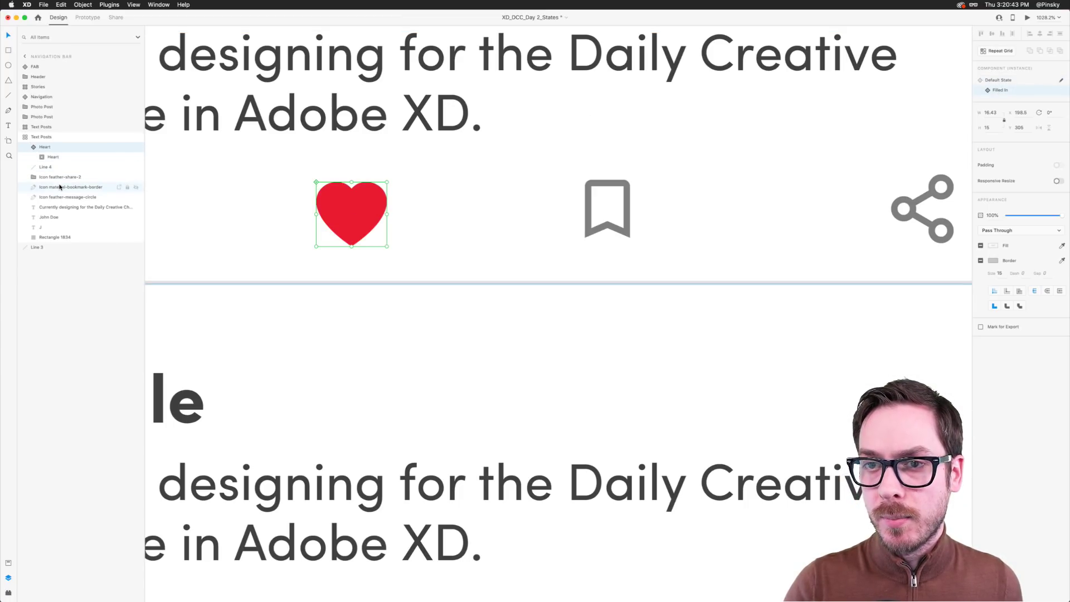
{"action": "left_click", "coordinate": [36, 156]}
{"action": "left_click", "coordinate": [63, 196]}
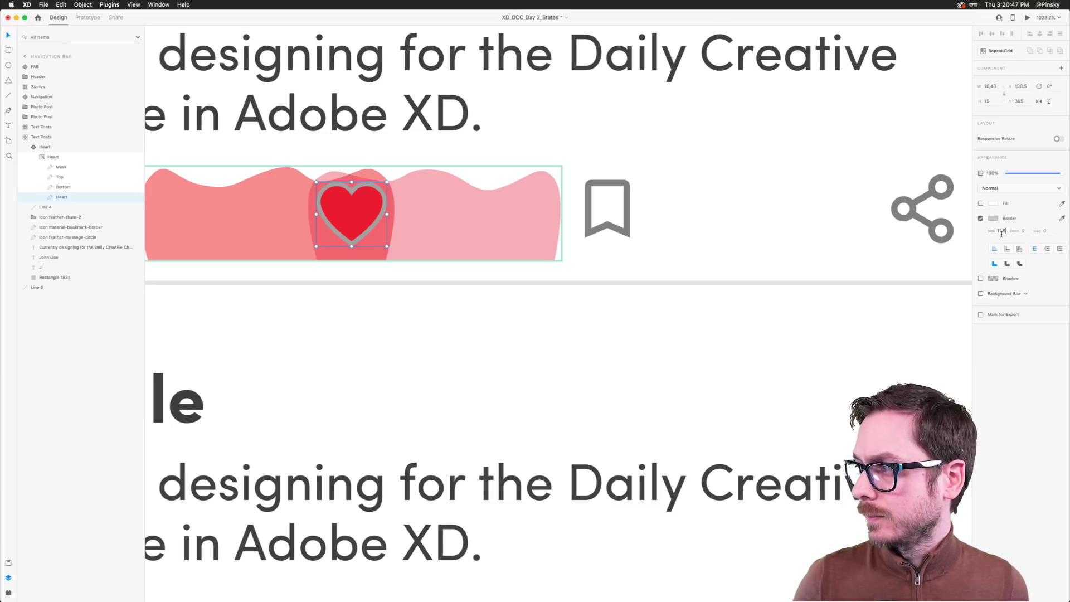
Set the Filled In heart outline's border size to 1.5, sample its border color from the share icon, and leave the nested selection
{"action": "left_click", "coordinate": [1001, 232]}
{"action": "type", "text": "1"}
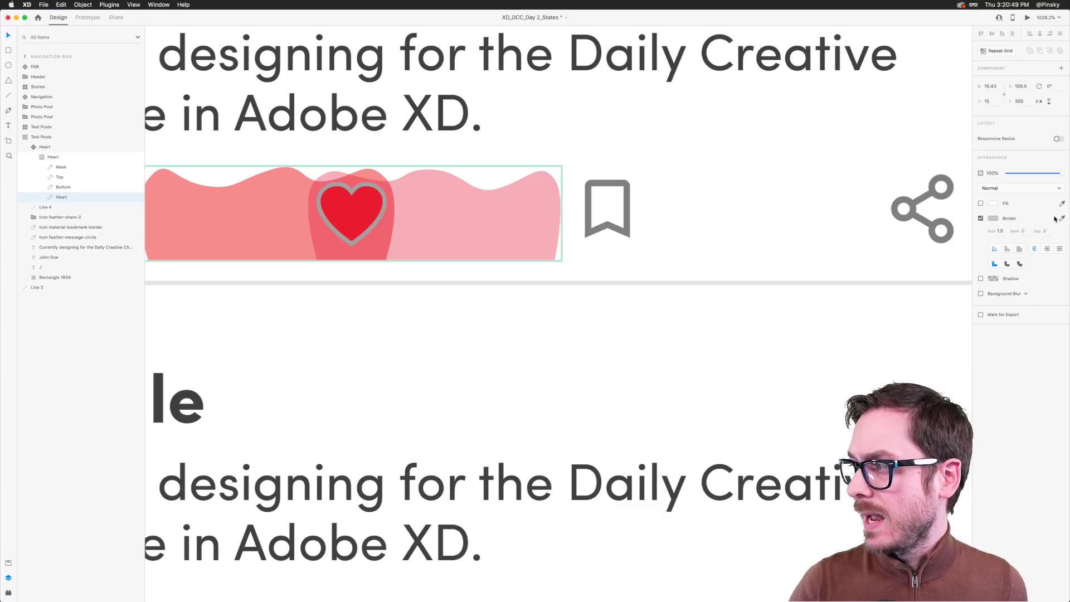
{"action": "left_click", "coordinate": [1062, 219]}
{"action": "left_click", "coordinate": [942, 180]}
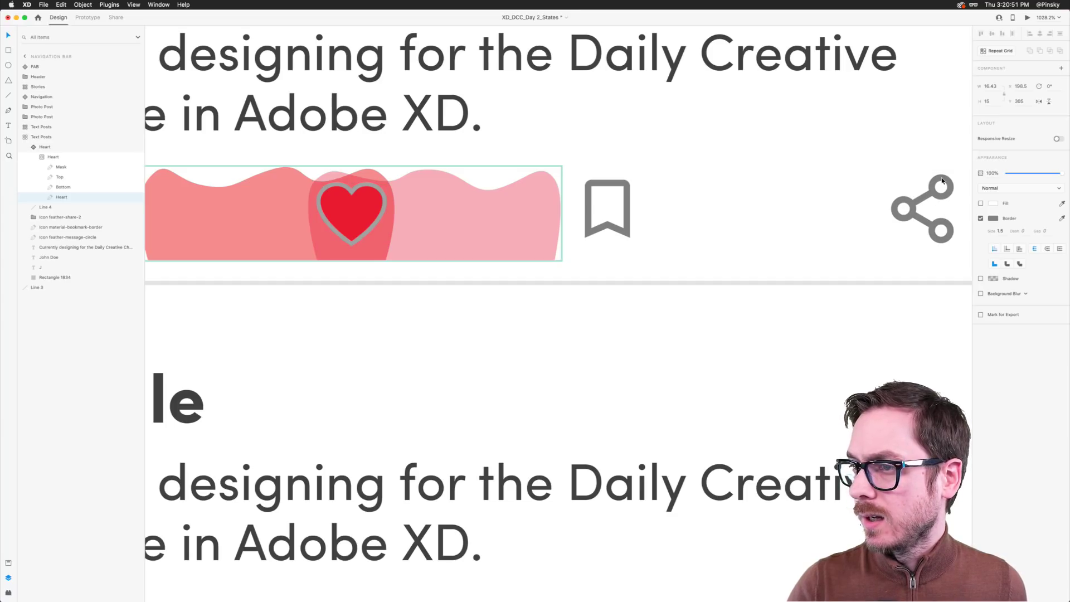
{"action": "key", "text": "Escape"}
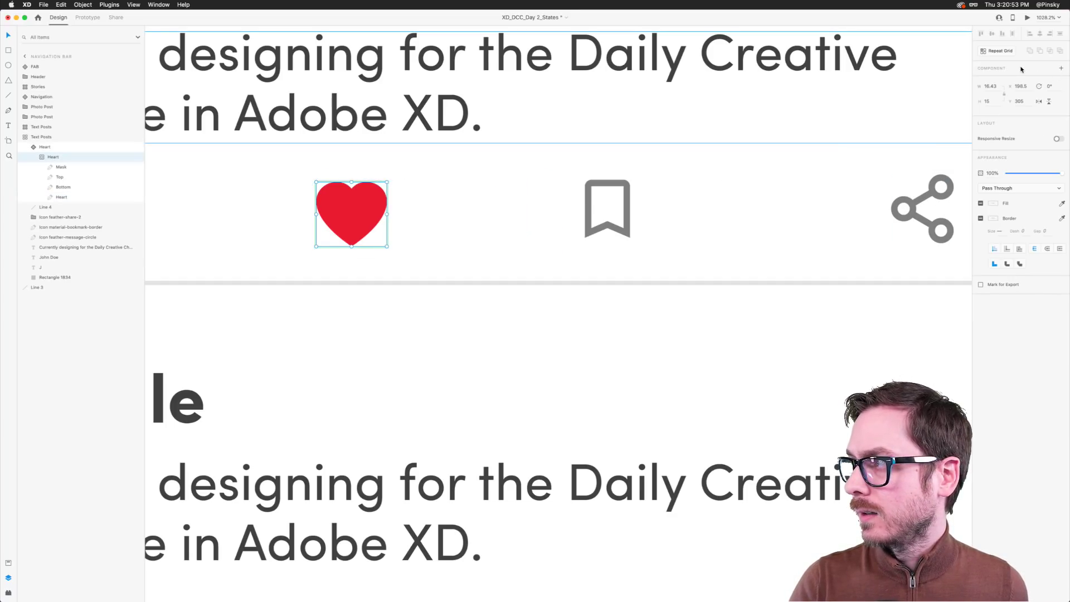
{"action": "key", "text": "Escape"}
{"action": "key", "text": "Escape"}
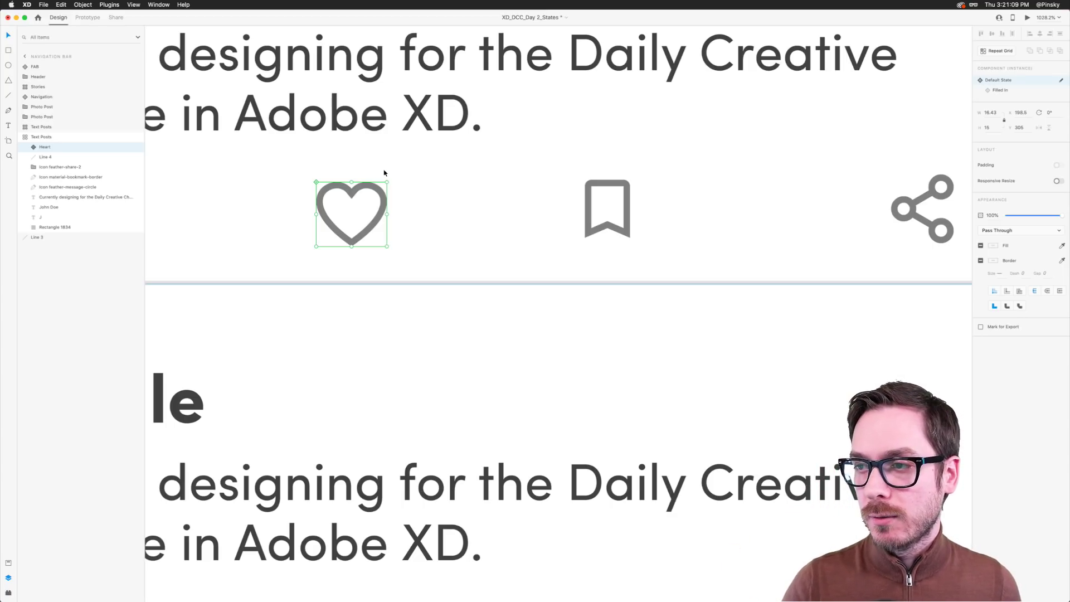
Compare the hearts in the first two text posts, then preview the prototype to check the heart animation in the feed
{"action": "scroll", "coordinate": [384, 173], "scroll_direction": "down", "scroll_amount": 5}
{"action": "scroll", "coordinate": [382, 175], "scroll_direction": "up", "scroll_amount": 4}
{"action": "scroll", "coordinate": [319, 172], "scroll_direction": "down", "scroll_amount": 5}
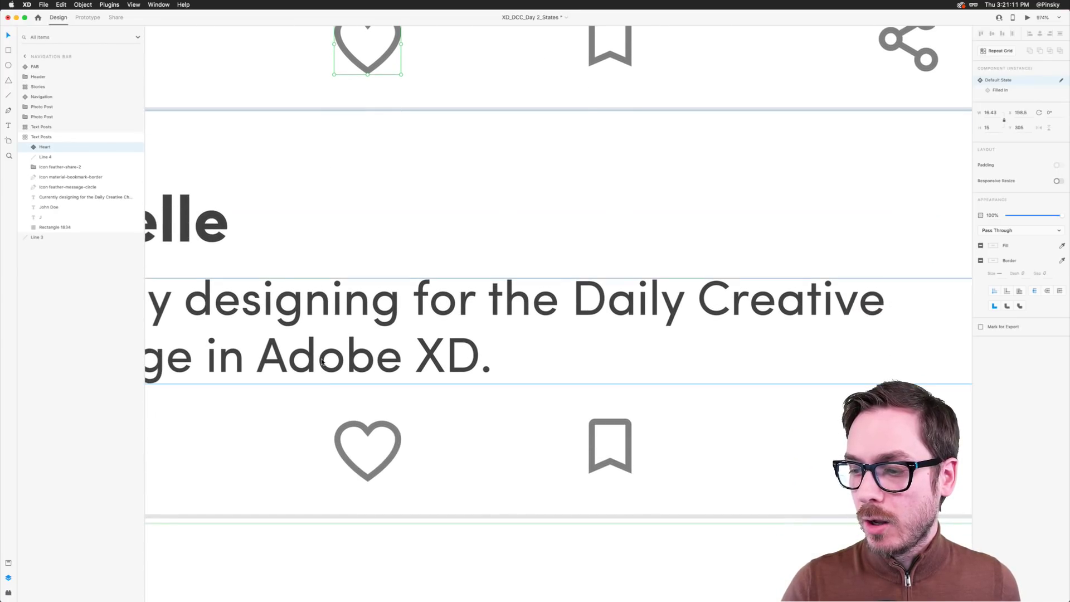
{"action": "scroll", "coordinate": [410, 166], "scroll_direction": "up", "scroll_amount": 3}
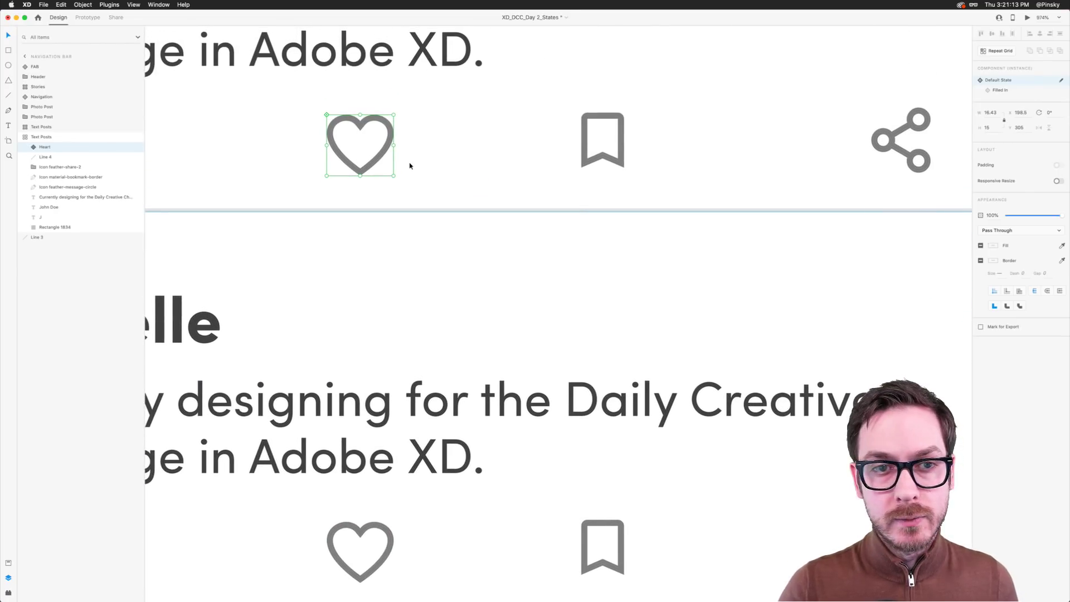
{"action": "left_click", "coordinate": [1027, 17]}
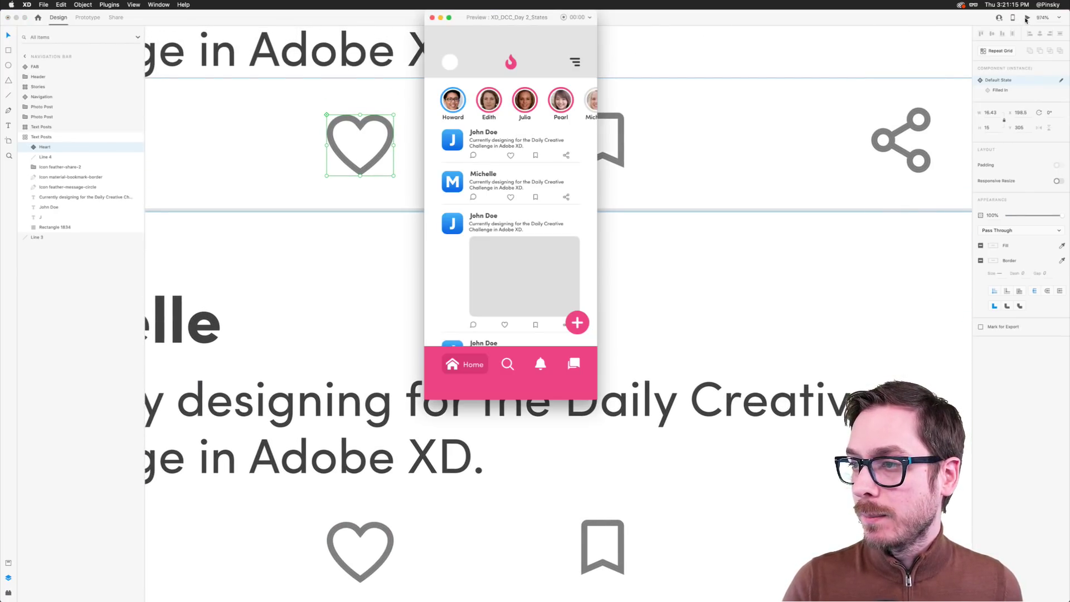
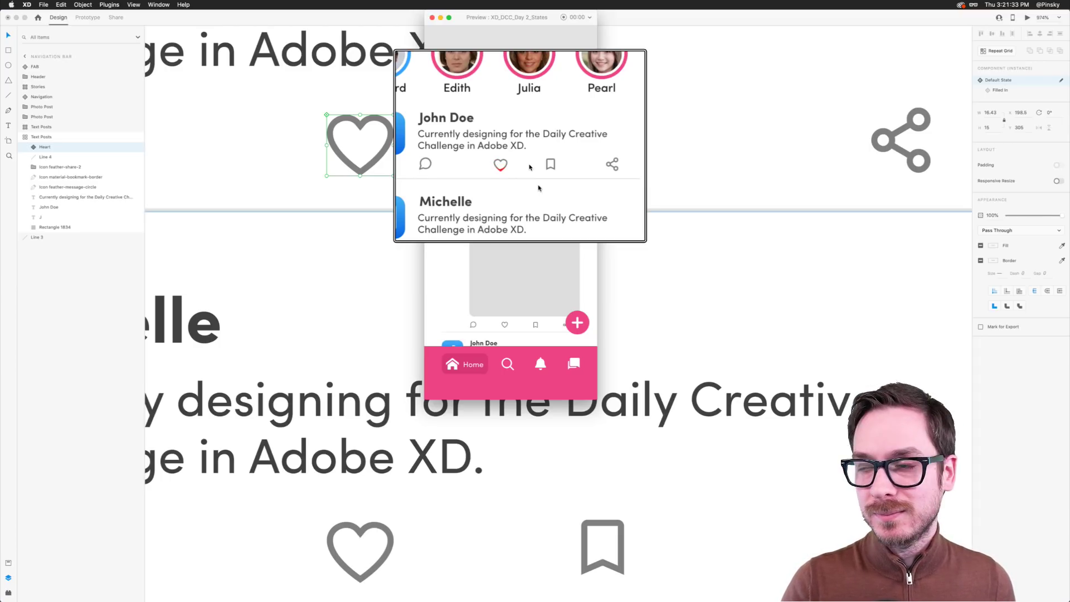
{"action": "key", "text": "super+w"}
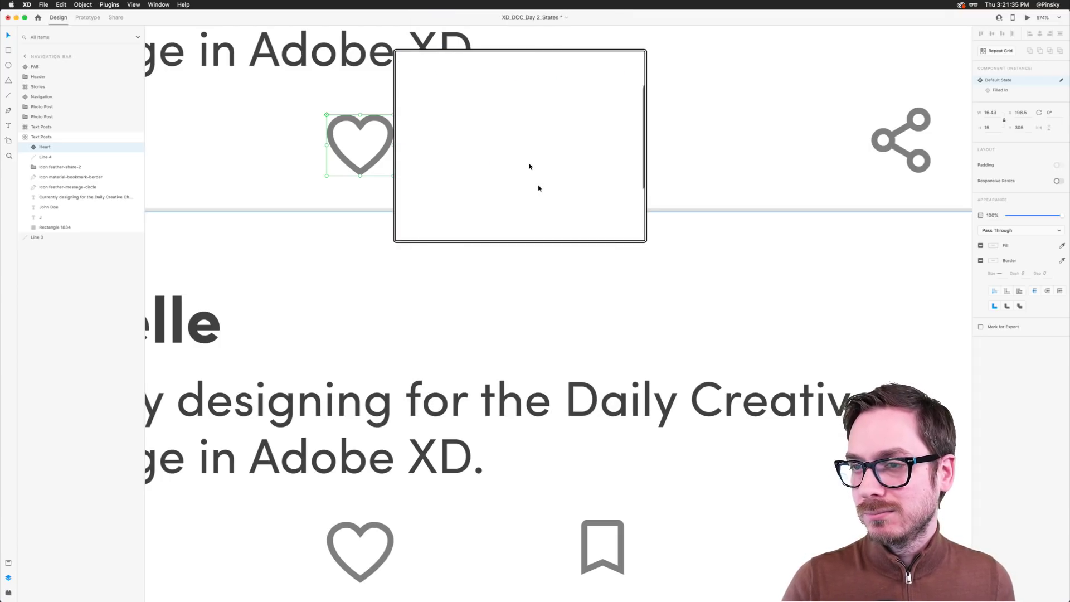
Switch to prototyping and examine the tap interaction of the main Heart component on the Heart artboard
{"action": "left_click", "coordinate": [86, 17]}
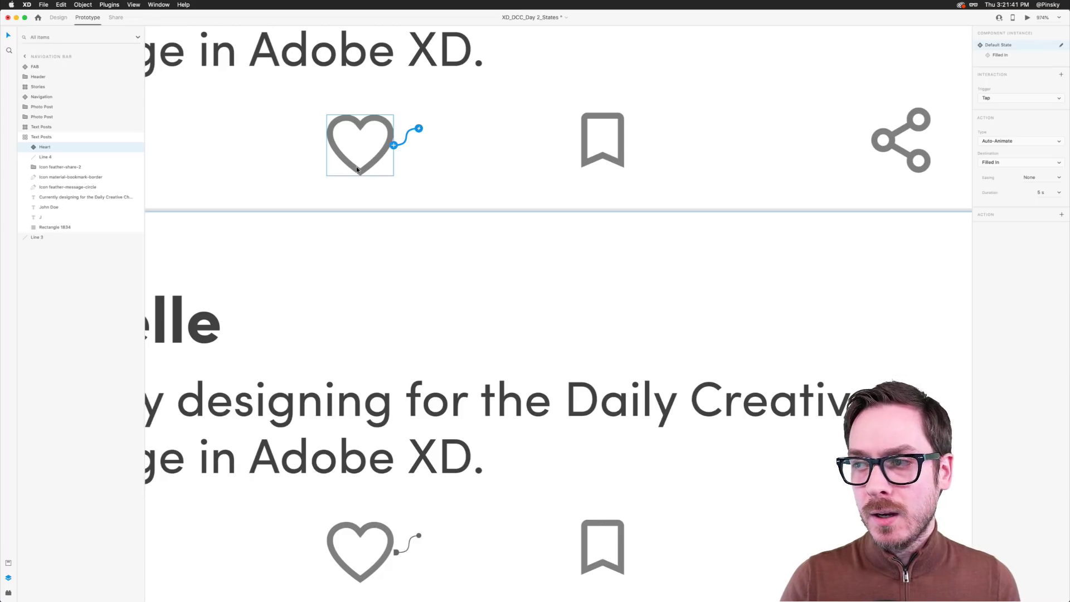
{"action": "scroll", "coordinate": [357, 169], "scroll_direction": "down", "scroll_amount": 5}
{"action": "key", "text": "super+shift+k"}
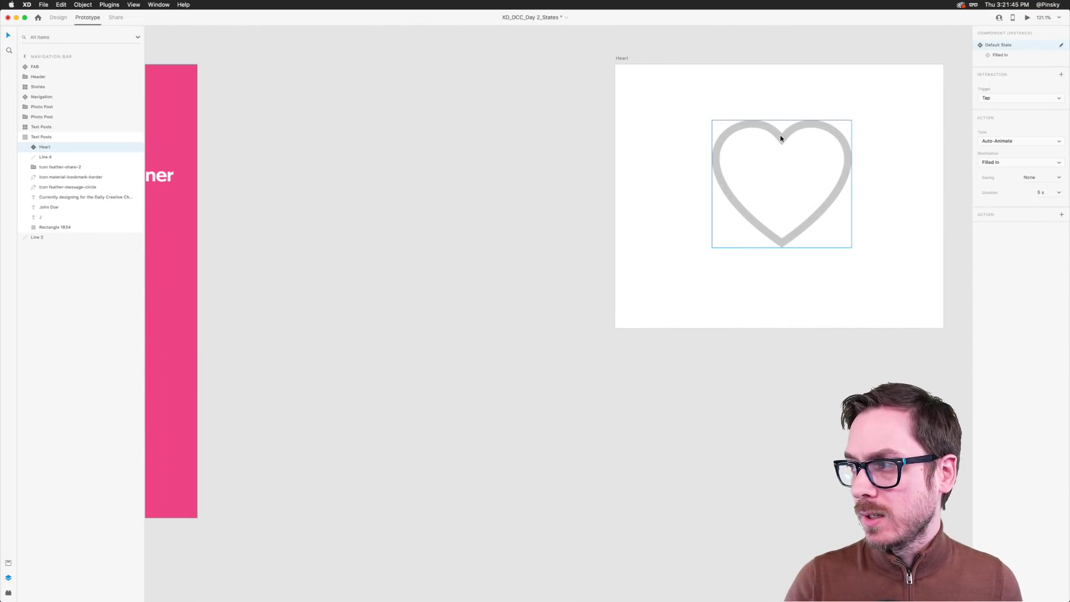
{"action": "left_click", "coordinate": [781, 137]}
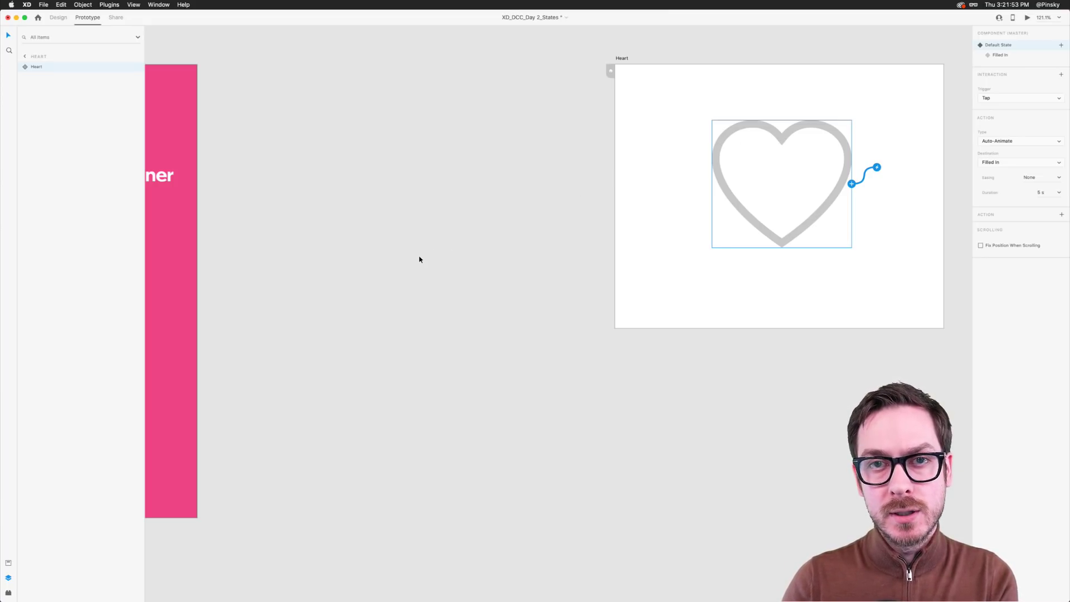
Set the Auto-Animate duration of the first text post heart's Default State tap interaction to 0.8 s
{"action": "scroll", "coordinate": [420, 260], "scroll_direction": "left", "scroll_amount": 15}
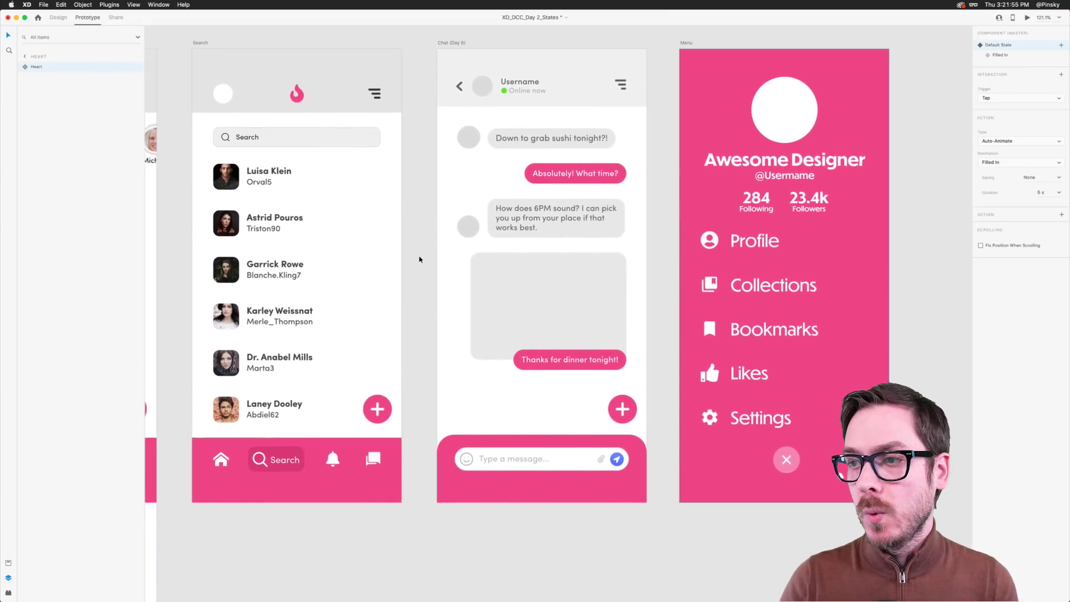
{"action": "scroll", "coordinate": [329, 197], "scroll_direction": "up", "scroll_amount": 5}
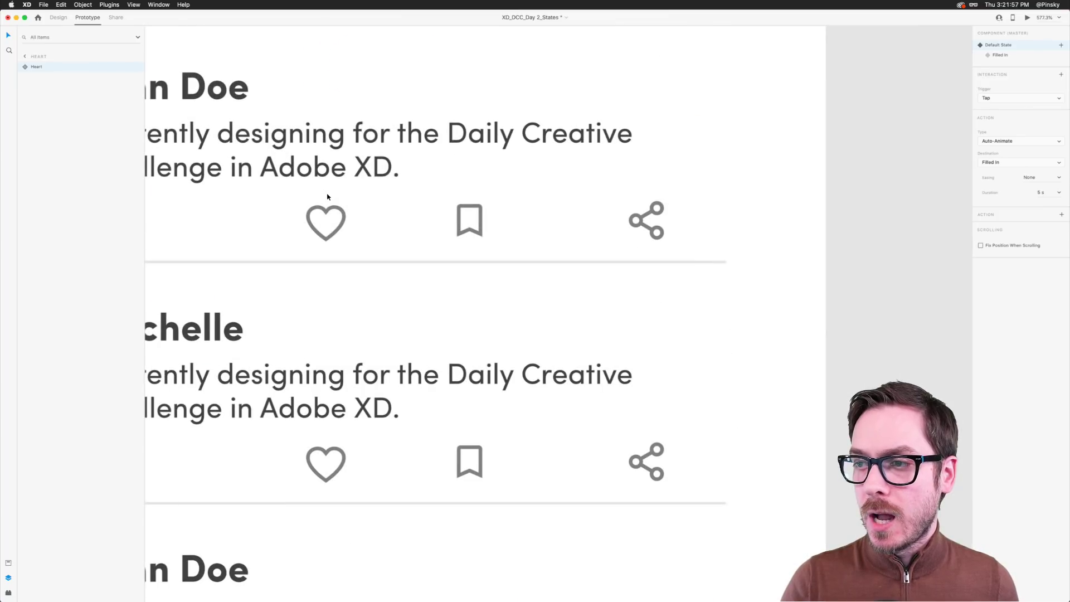
{"action": "left_click", "coordinate": [330, 197]}
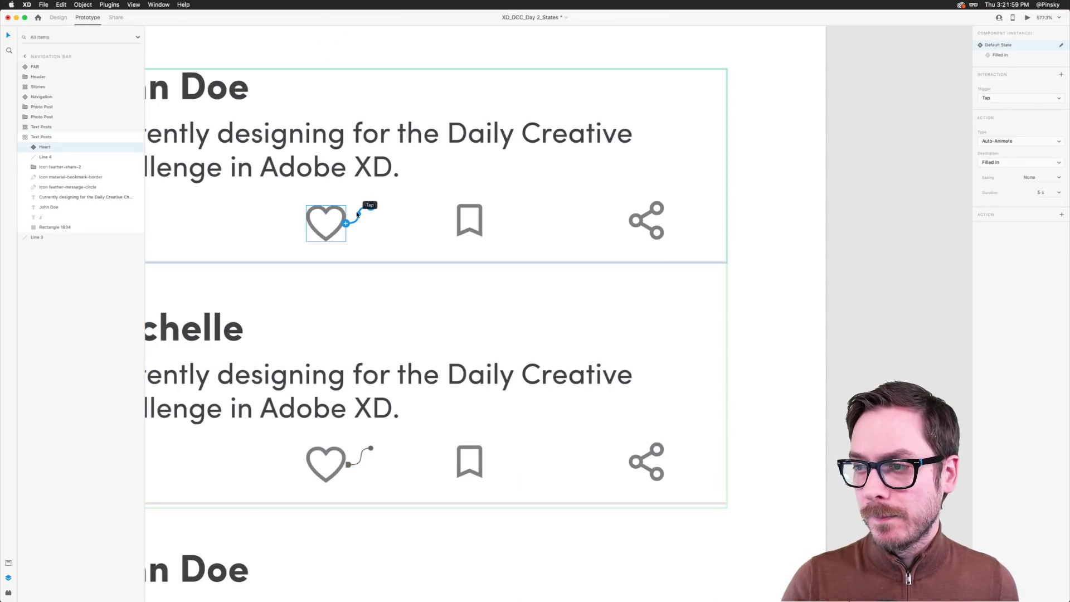
{"action": "left_click", "coordinate": [1060, 192]}
{"action": "left_click", "coordinate": [1046, 225]}
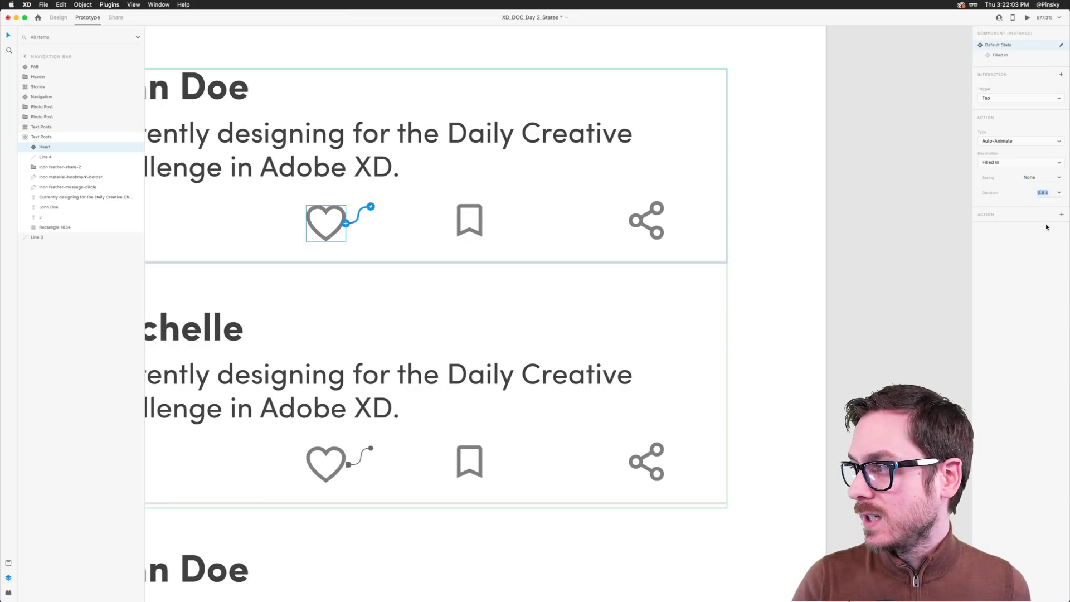
Preview the prototype and test the first text post's heart filling in, then close the preview
{"action": "left_click", "coordinate": [1027, 17]}
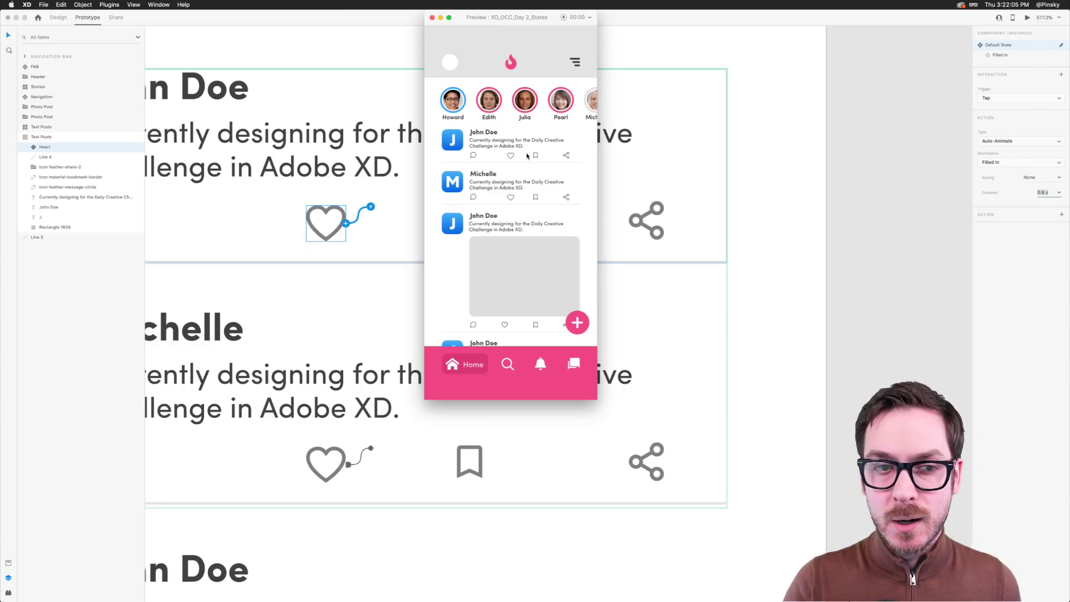
{"action": "left_click", "coordinate": [505, 158]}
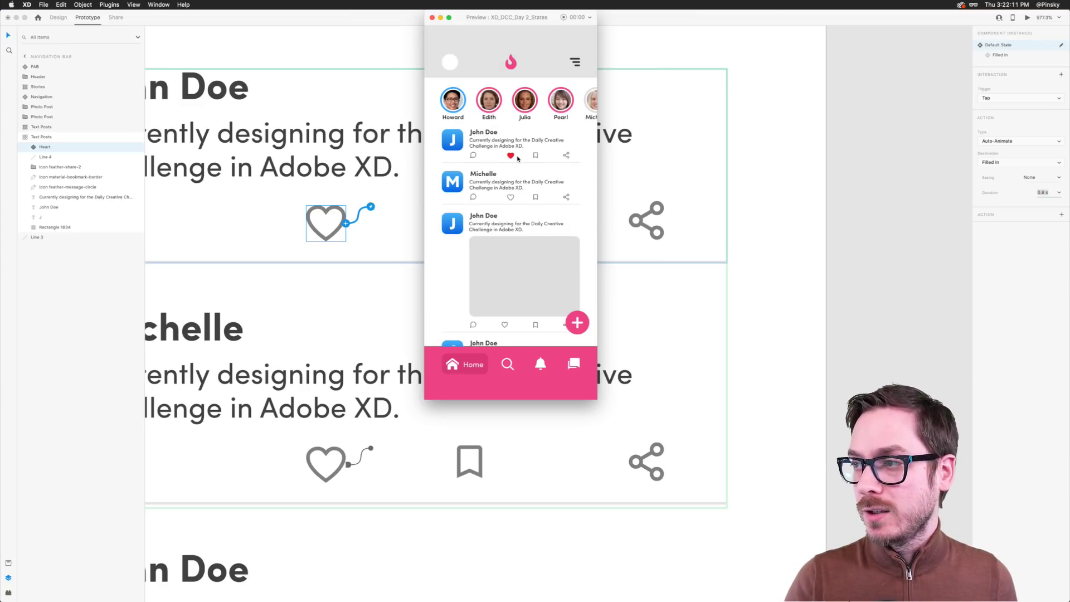
{"action": "left_click", "coordinate": [828, 113]}
{"action": "key", "text": "super+Return"}
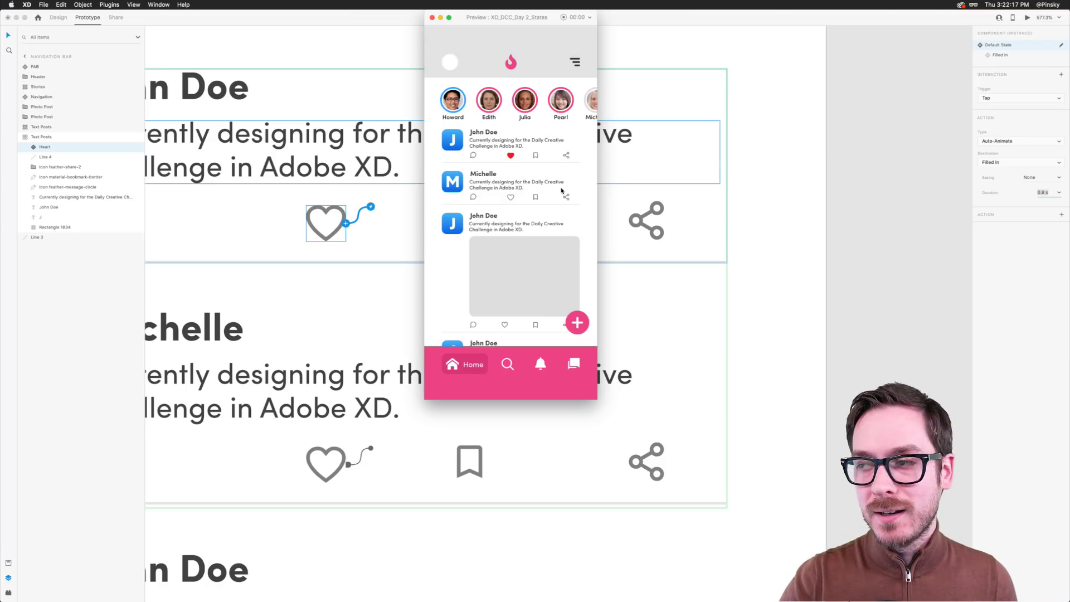
{"action": "key", "text": "super+w"}
Set the Auto-Animate duration of the heart's Filled In tap interaction to 0.8 s
{"action": "left_click", "coordinate": [1006, 57]}
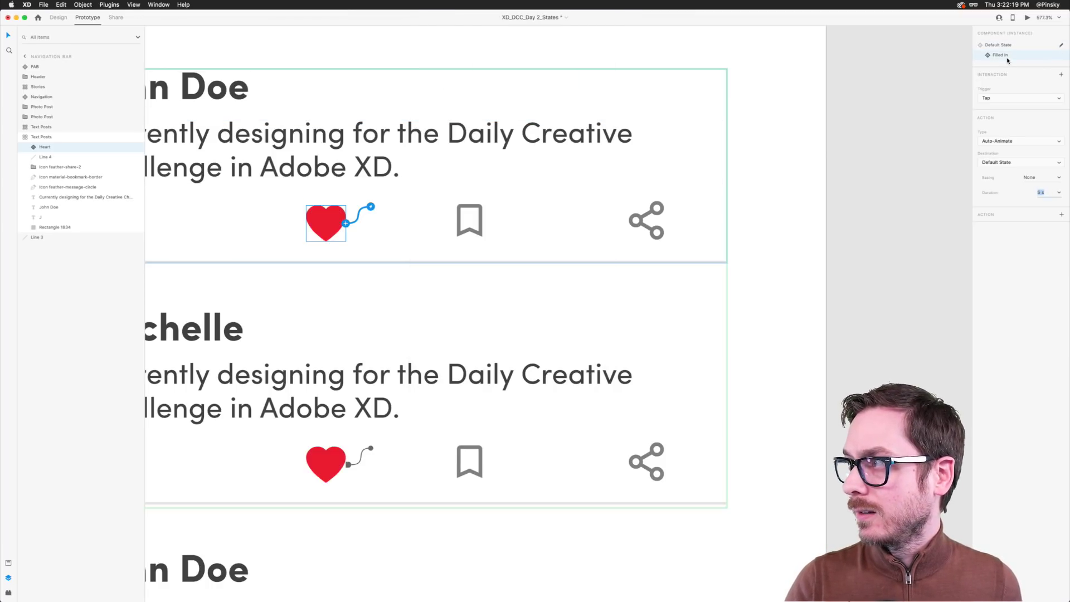
{"action": "left_click", "coordinate": [1044, 191]}
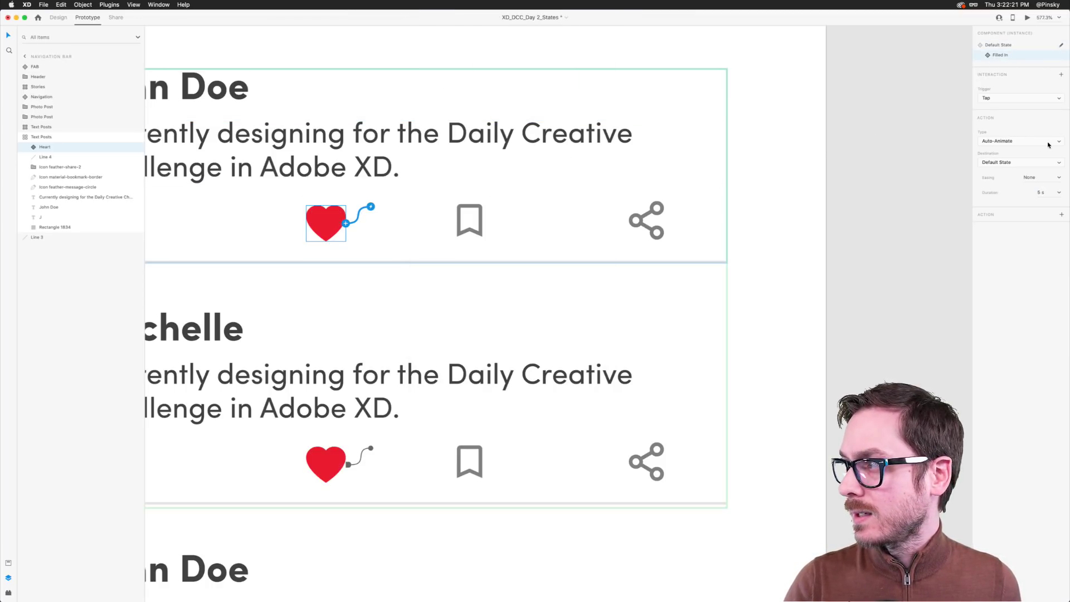
{"action": "left_click", "coordinate": [1059, 192]}
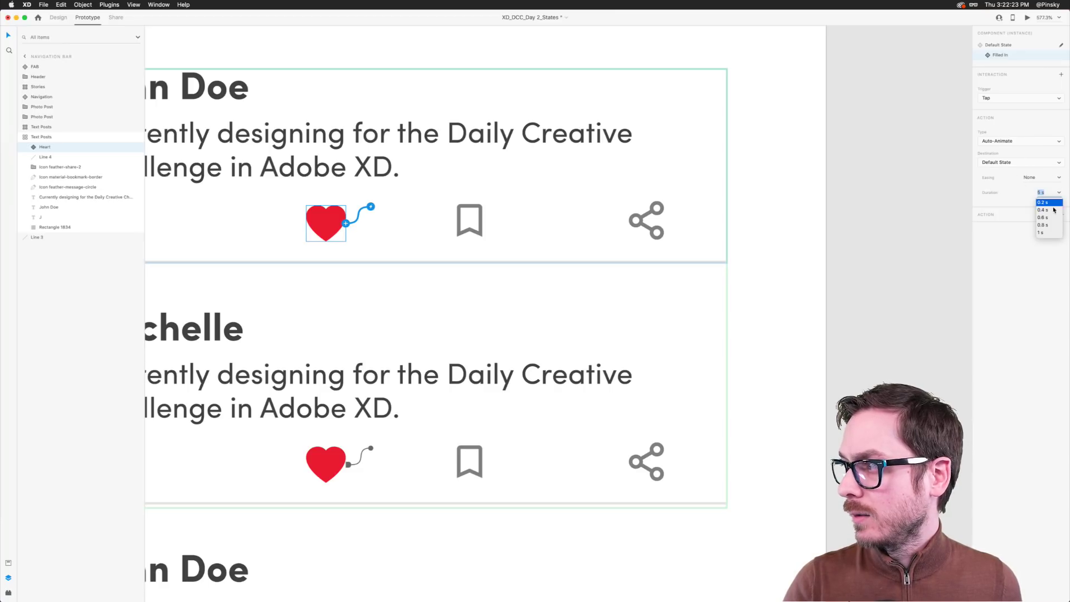
{"action": "left_click", "coordinate": [1047, 224]}
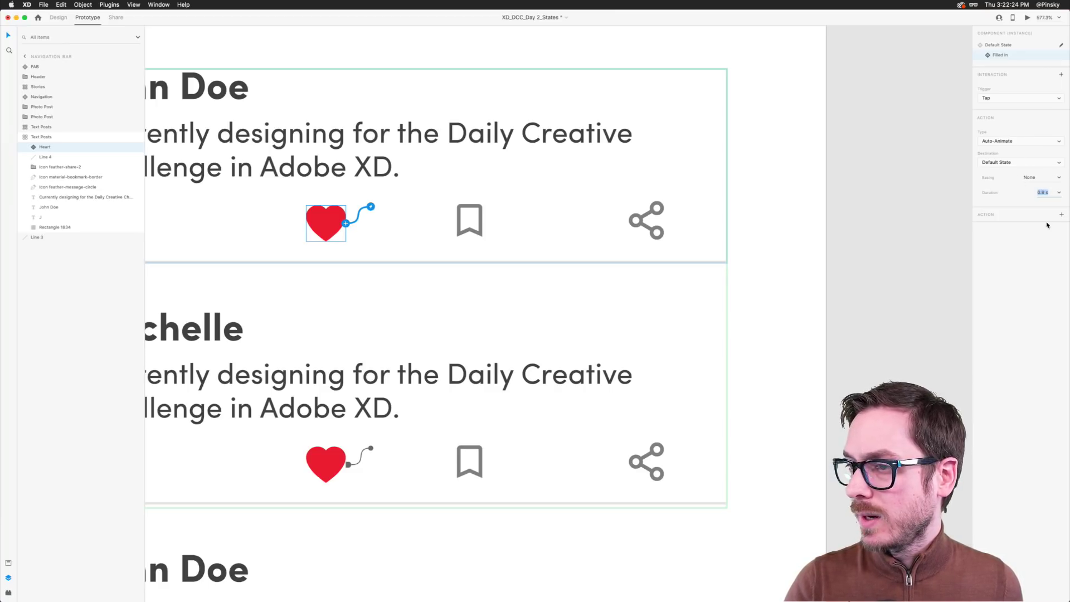
Preview the prototype again to test the heart animating in both directions, then close it and return to the feed
{"action": "left_click", "coordinate": [1027, 17]}
{"action": "left_click", "coordinate": [511, 156]}
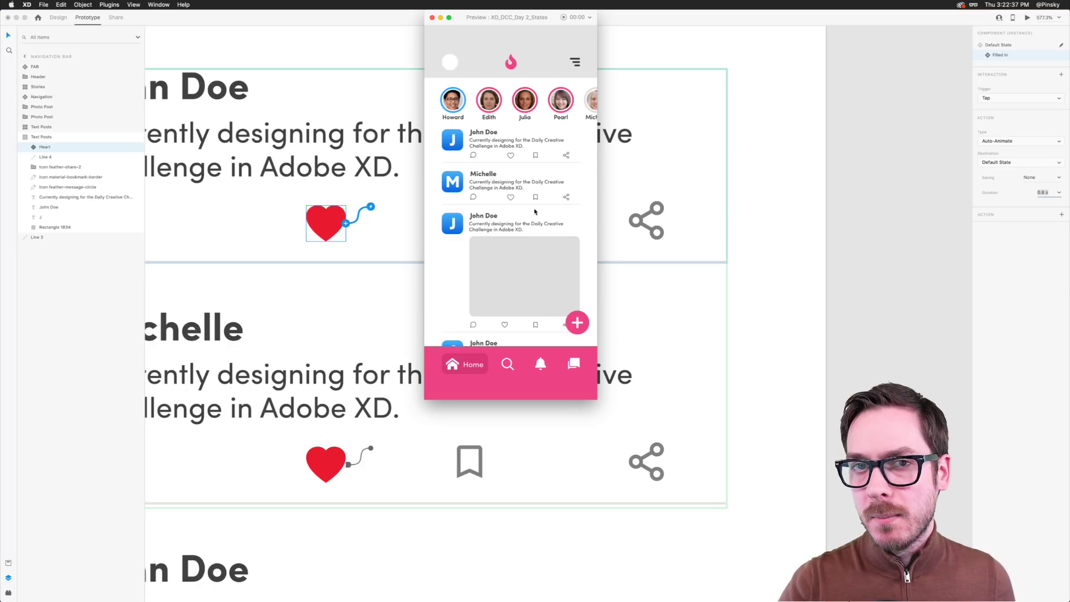
{"action": "key", "text": "super+w"}
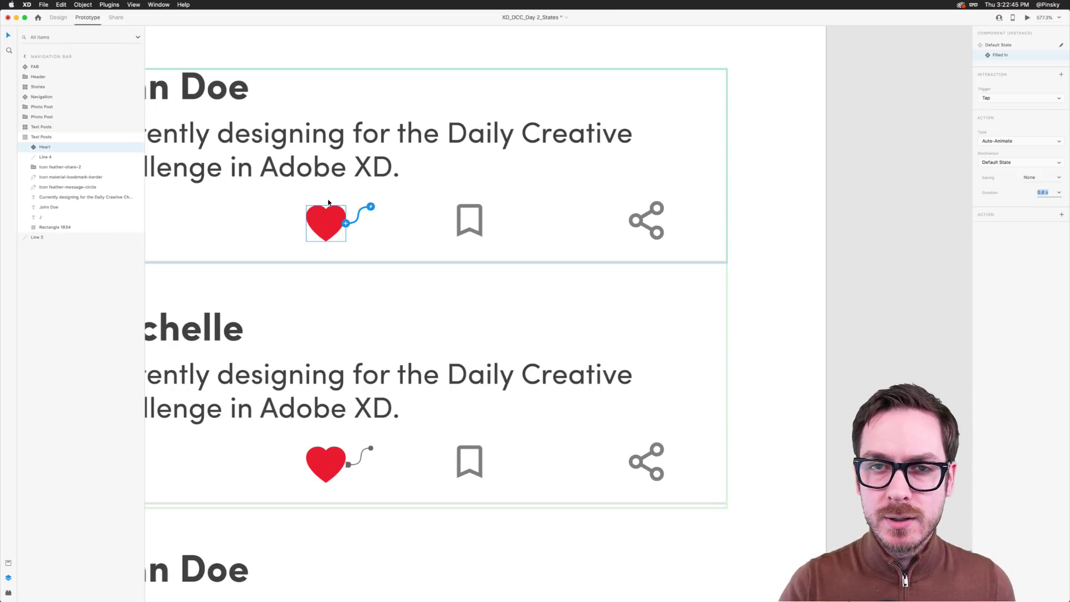
{"action": "scroll", "coordinate": [329, 203], "scroll_direction": "down", "scroll_amount": 5}
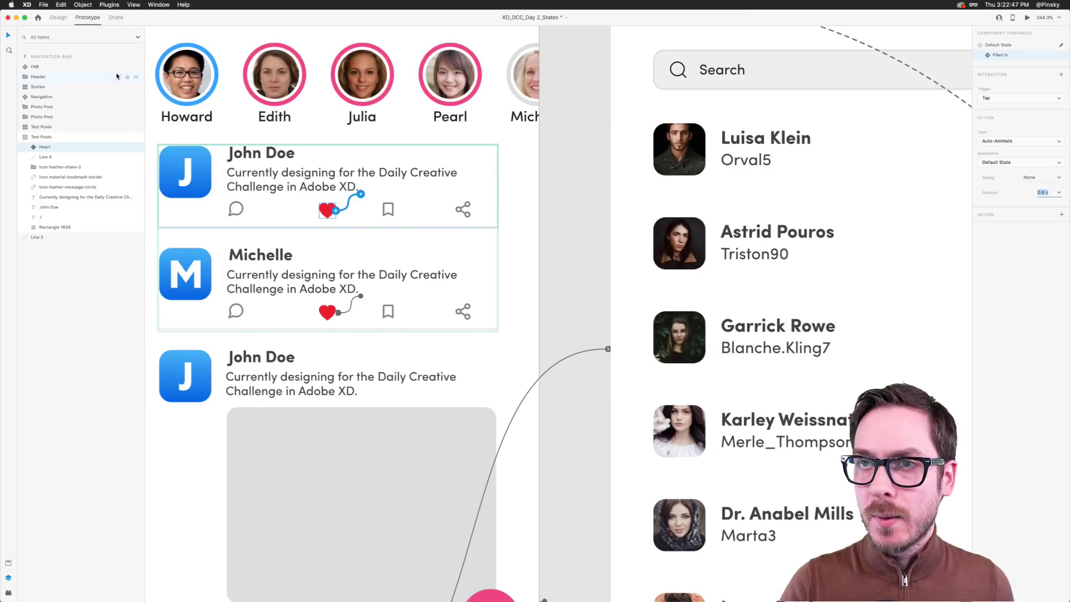
Return to design mode and hide the existing heart component in the first text post
{"action": "left_click", "coordinate": [58, 18]}
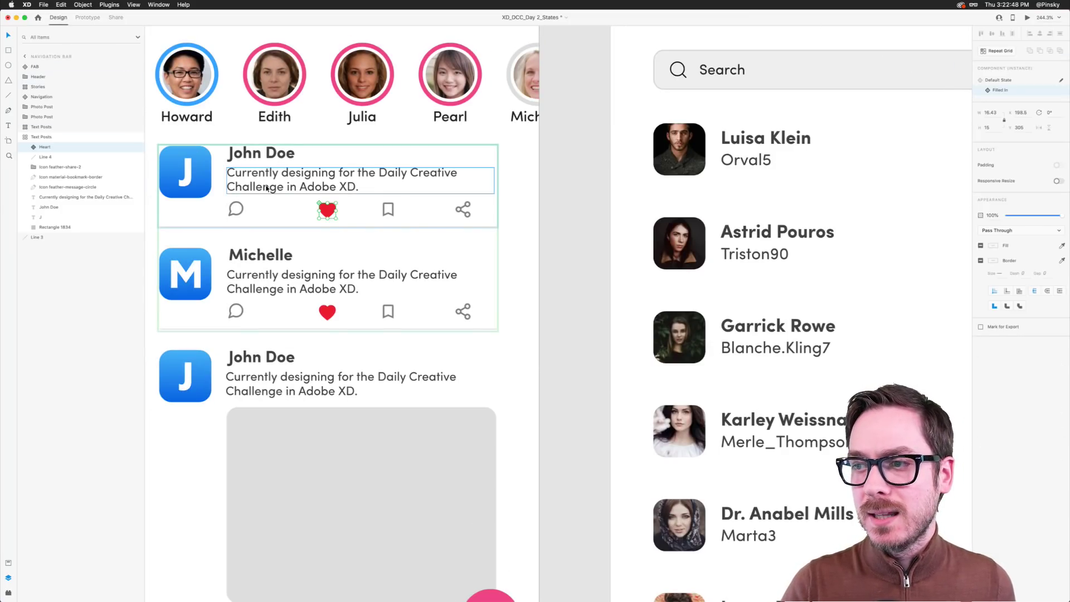
{"action": "left_click", "coordinate": [41, 137]}
{"action": "scroll", "coordinate": [321, 208], "scroll_direction": "up", "scroll_amount": 8}
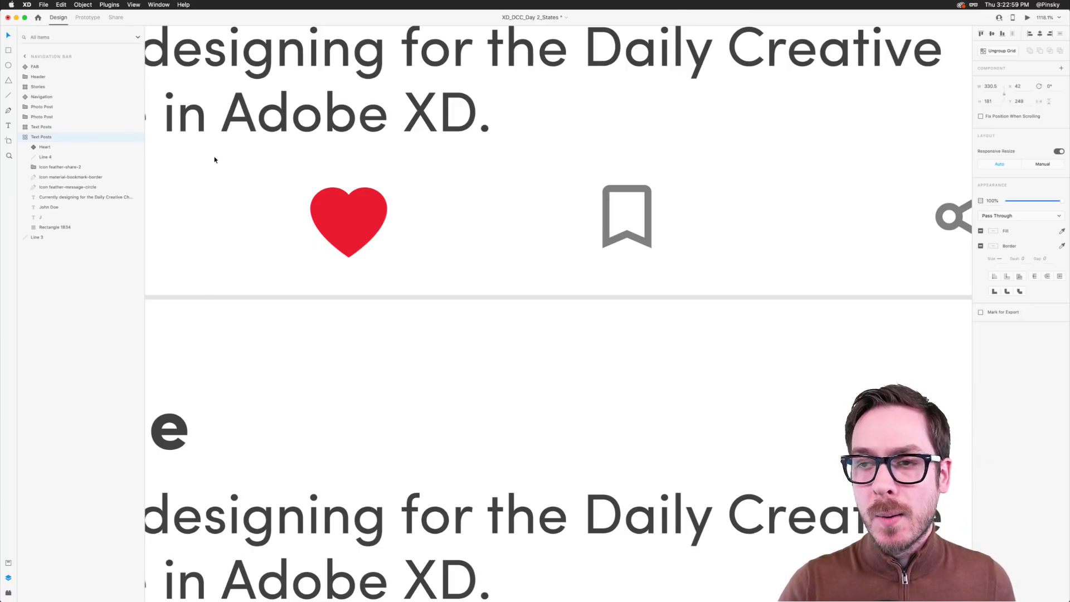
{"action": "double_click", "coordinate": [367, 215]}
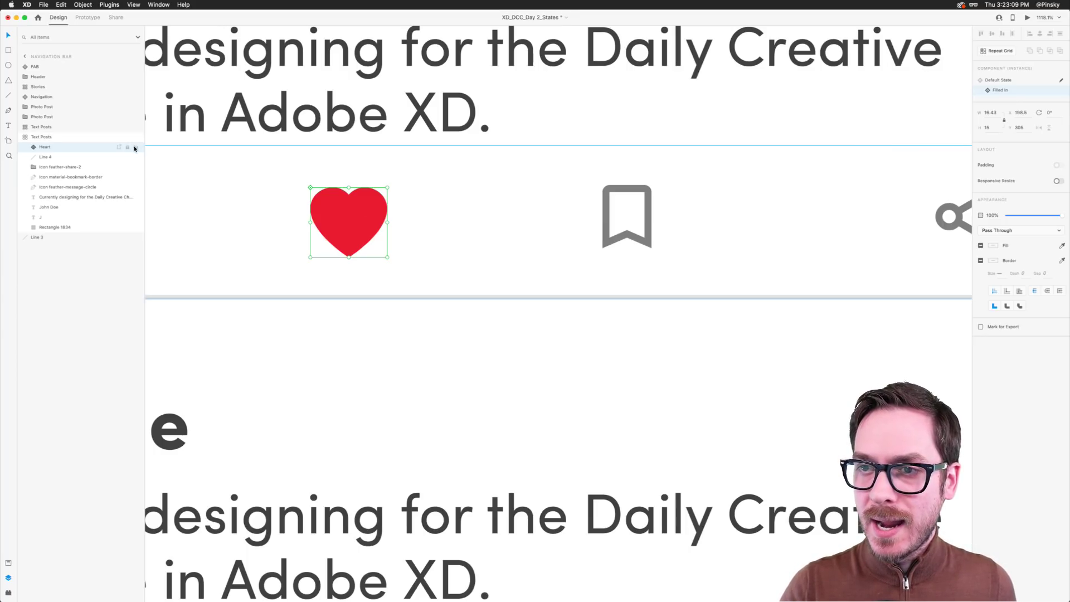
{"action": "left_click", "coordinate": [135, 147]}
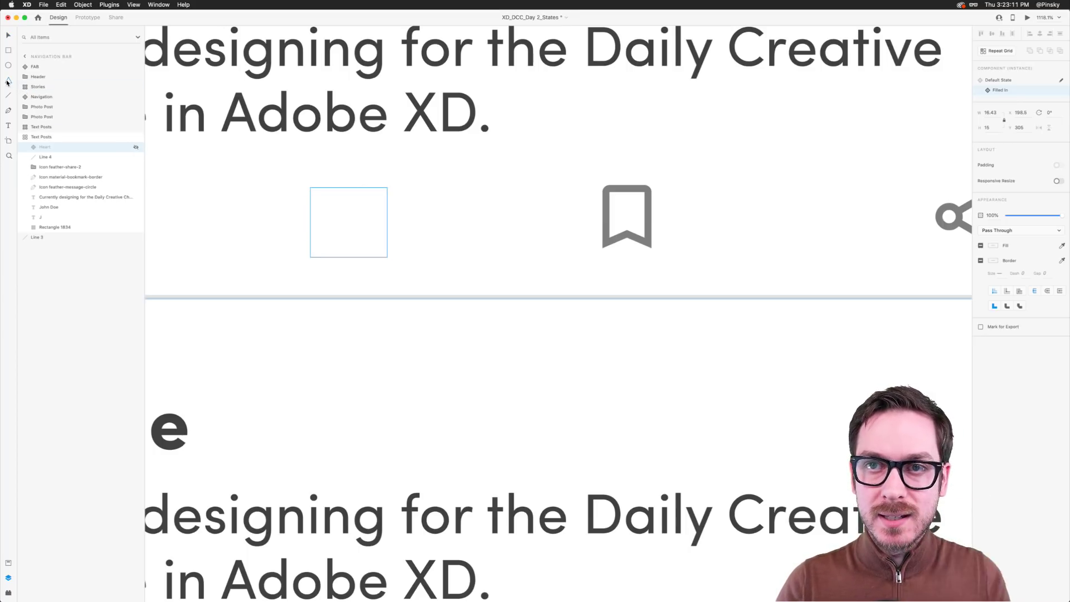
Put a heart-shaped outline path about 15 by 14 in the hidden heart's place, discarding the trial triangle
{"action": "key", "text": "y"}
{"action": "left_click_drag", "start_coordinate": [312, 189], "coordinate": [388, 252]}
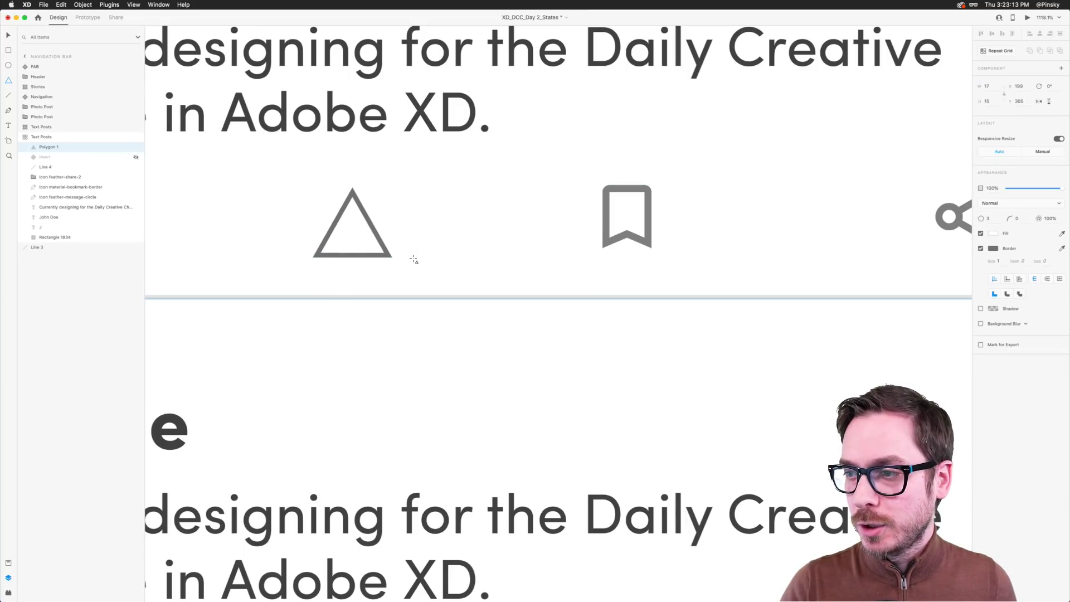
{"action": "left_click", "coordinate": [996, 225]}
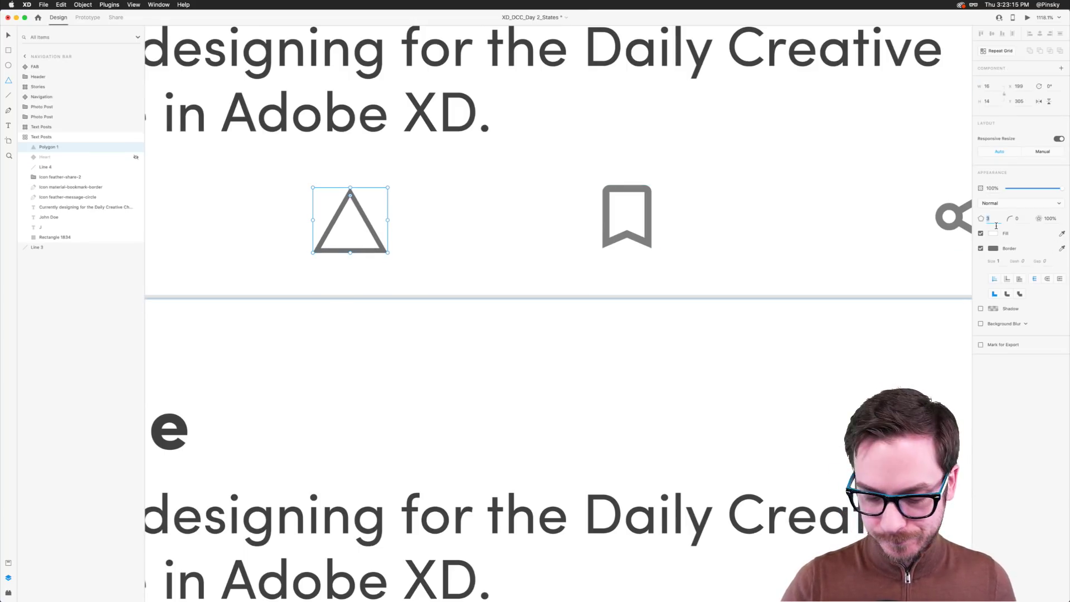
{"action": "key", "text": "ctrl+z"}
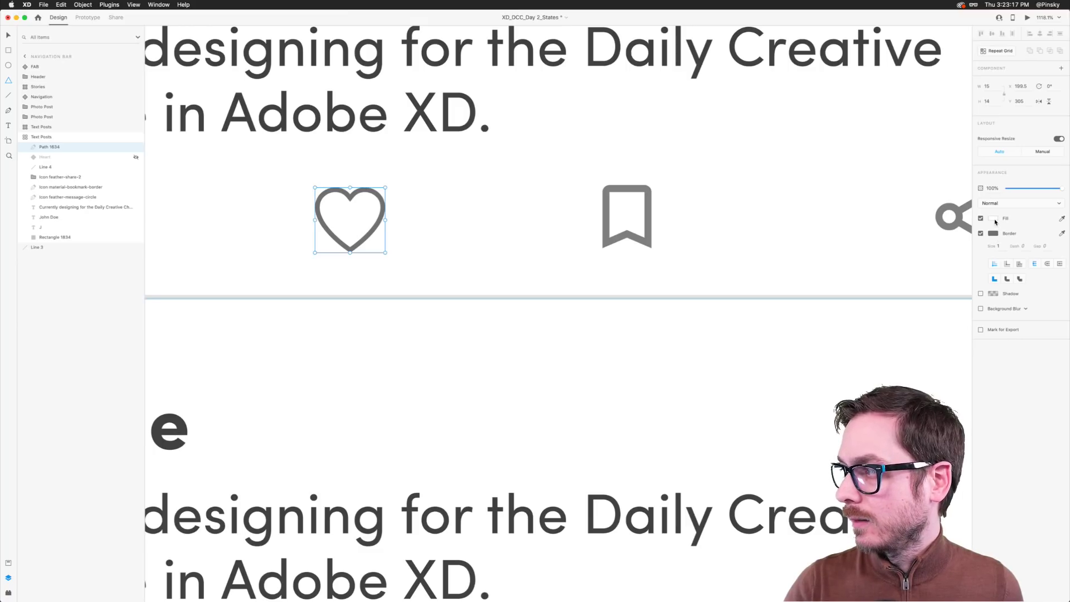
Fill the new heart path with light grey and turn off its border
{"action": "left_click", "coordinate": [993, 218]}
{"action": "left_click", "coordinate": [894, 188]}
{"action": "left_click", "coordinate": [978, 357]}
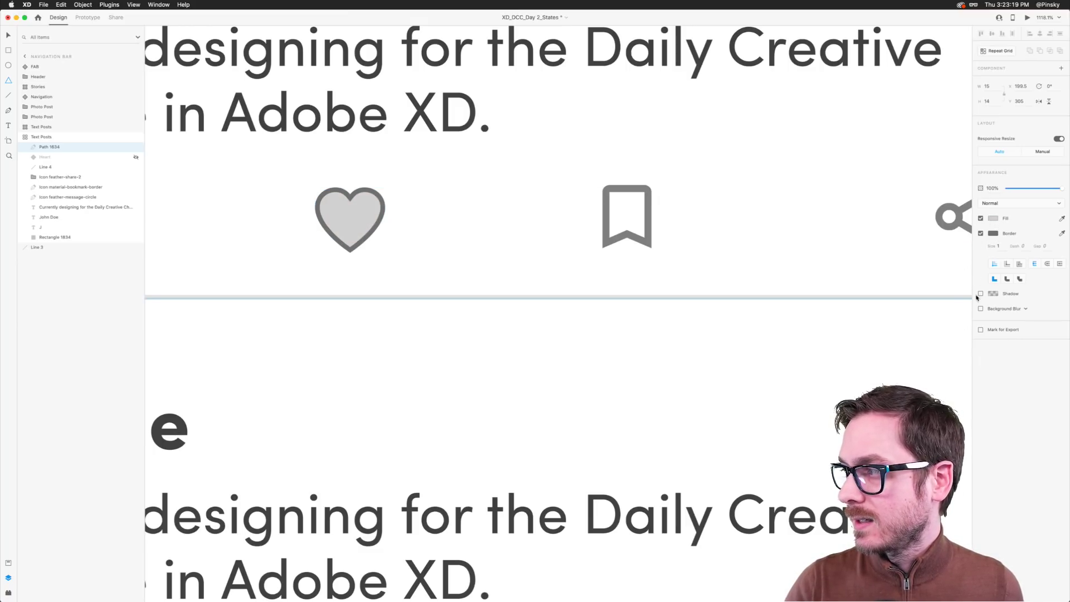
{"action": "left_click", "coordinate": [980, 233]}
Draw a vertical line about 6 long down from the heart's notch, with round caps and a border size of 2
{"action": "scroll", "coordinate": [361, 208], "scroll_direction": "up", "scroll_amount": 5}
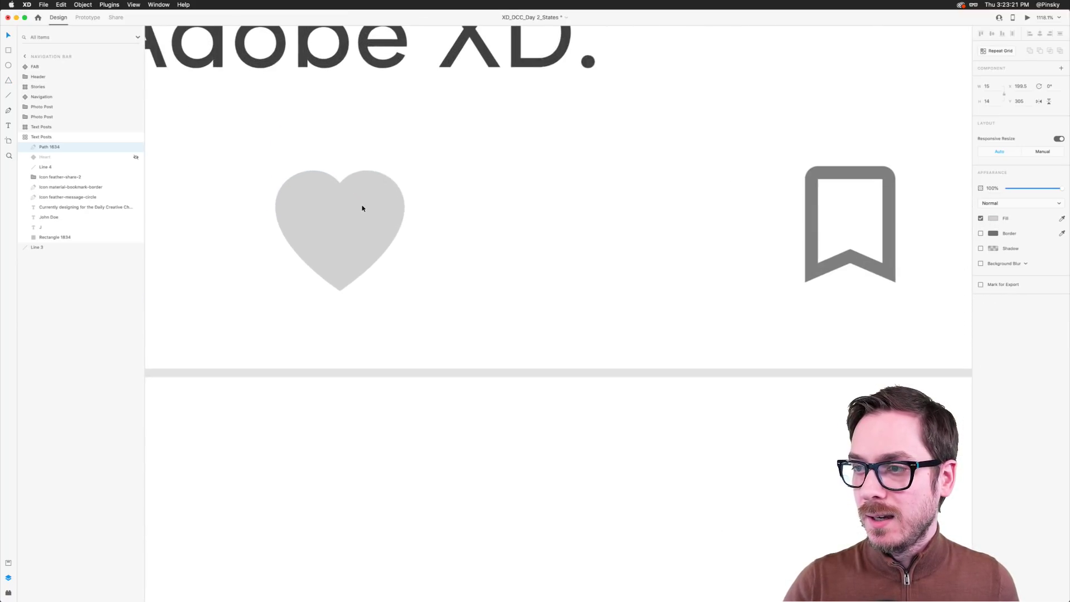
{"action": "key", "text": "v"}
{"action": "key", "text": "l"}
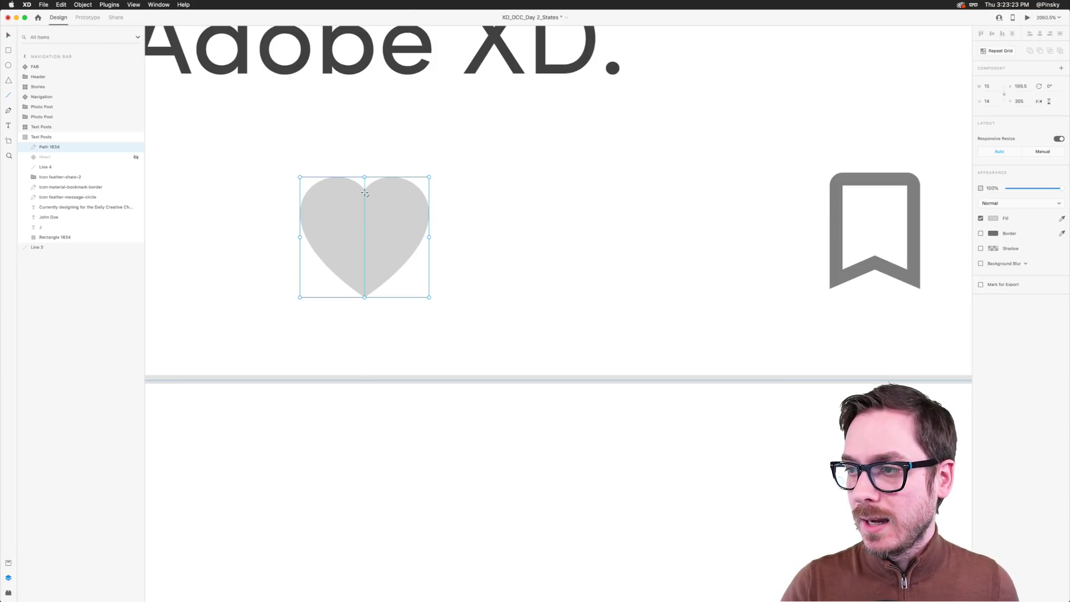
{"action": "left_click_drag", "start_coordinate": [369, 191], "coordinate": [368, 241]}
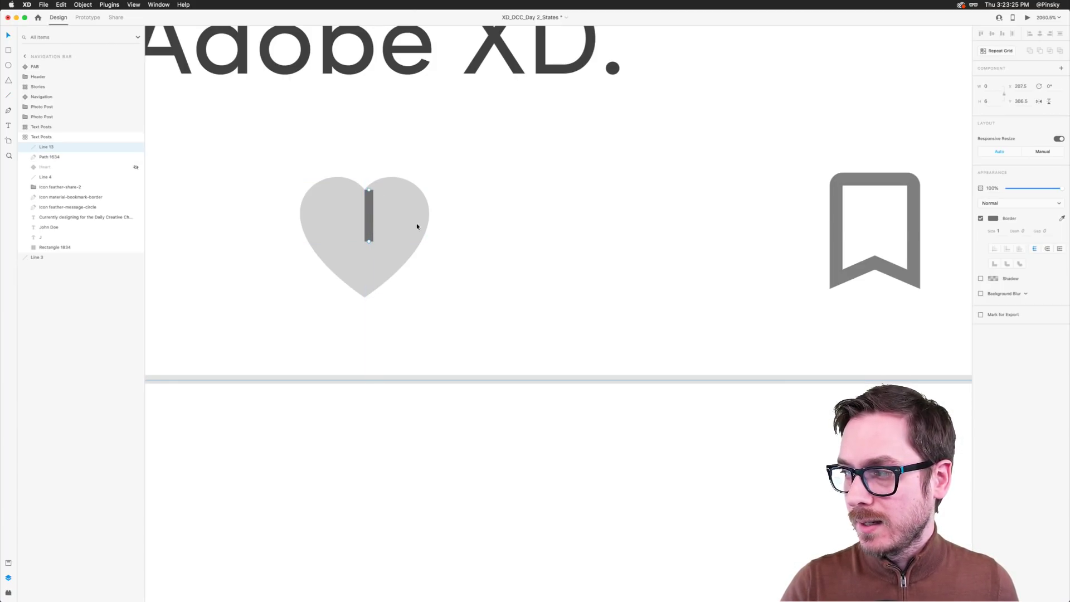
{"action": "left_click", "coordinate": [1047, 249]}
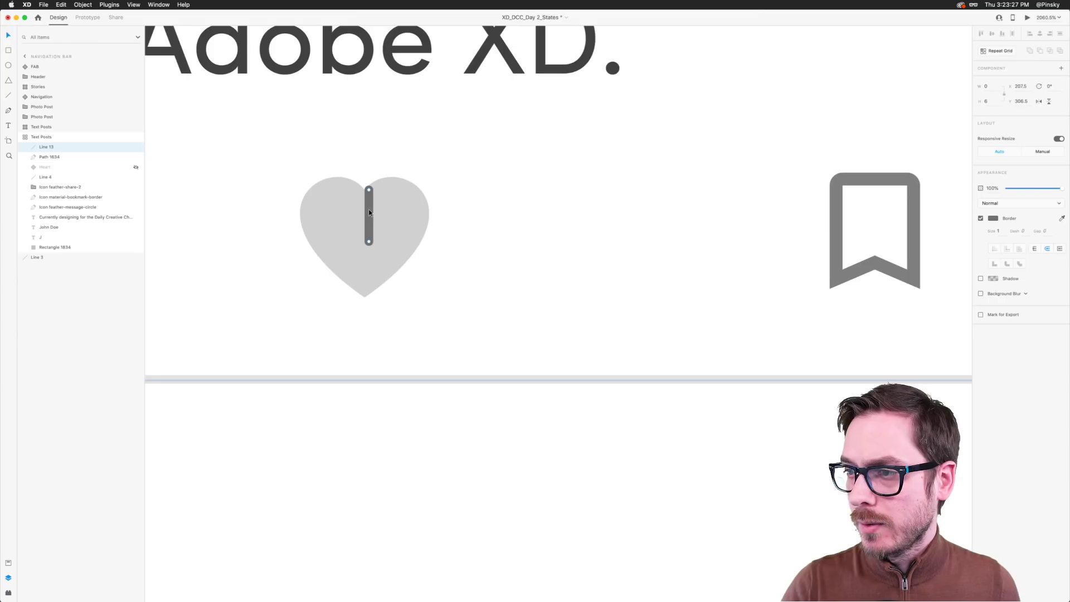
{"action": "left_click", "coordinate": [998, 231]}
{"action": "type", "text": "2"}
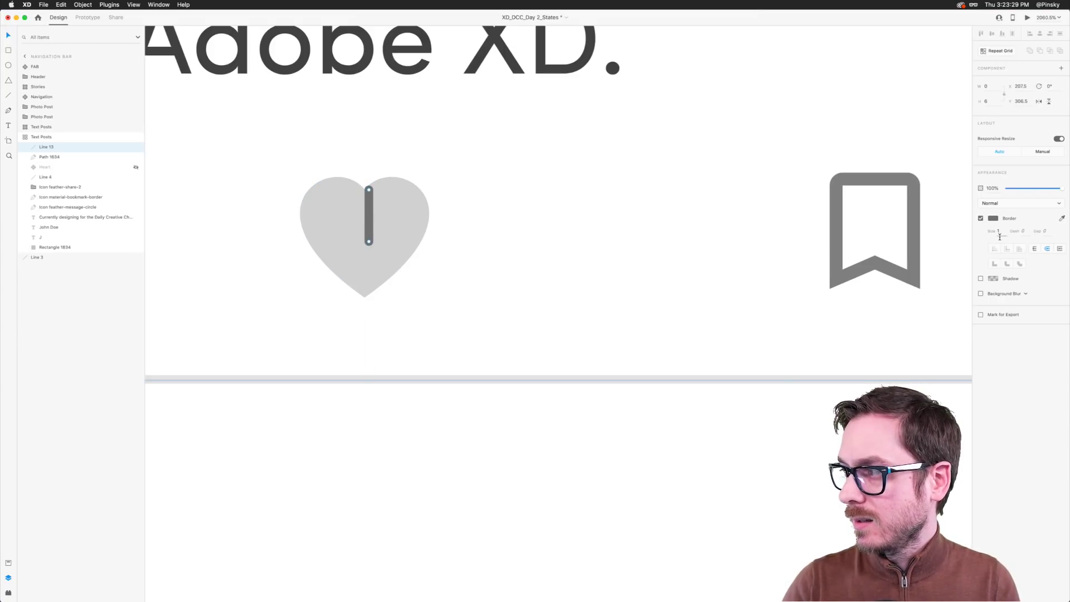
{"action": "key", "text": "Return"}
Shift the line to X 206.5 and shorten it to a stub about 1 tall in the heart's middle
{"action": "left_click_drag", "start_coordinate": [369, 239], "coordinate": [365, 214]}
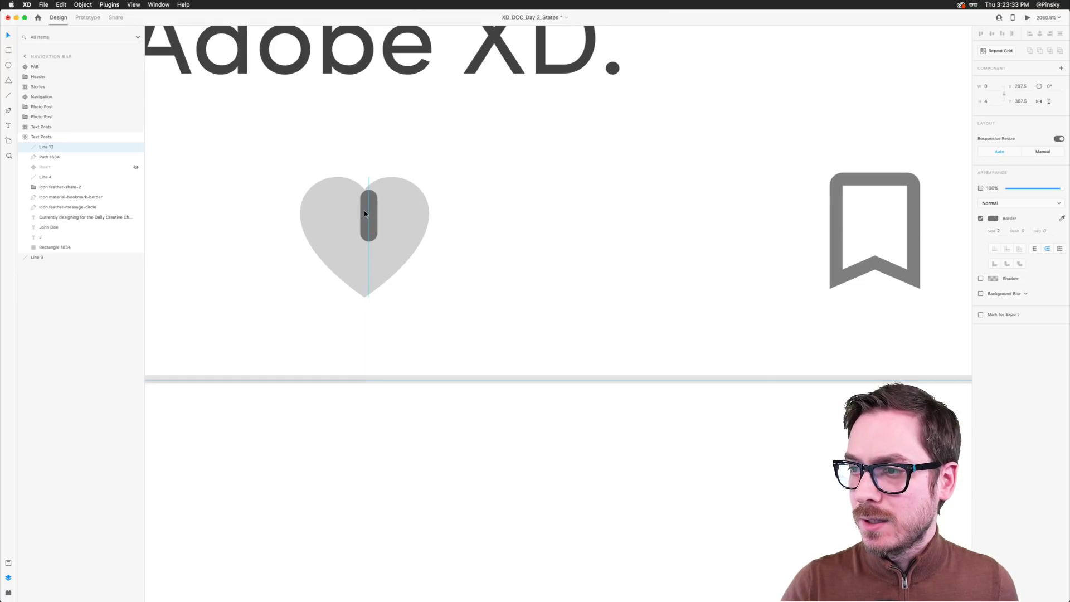
{"action": "key", "text": "Left"}
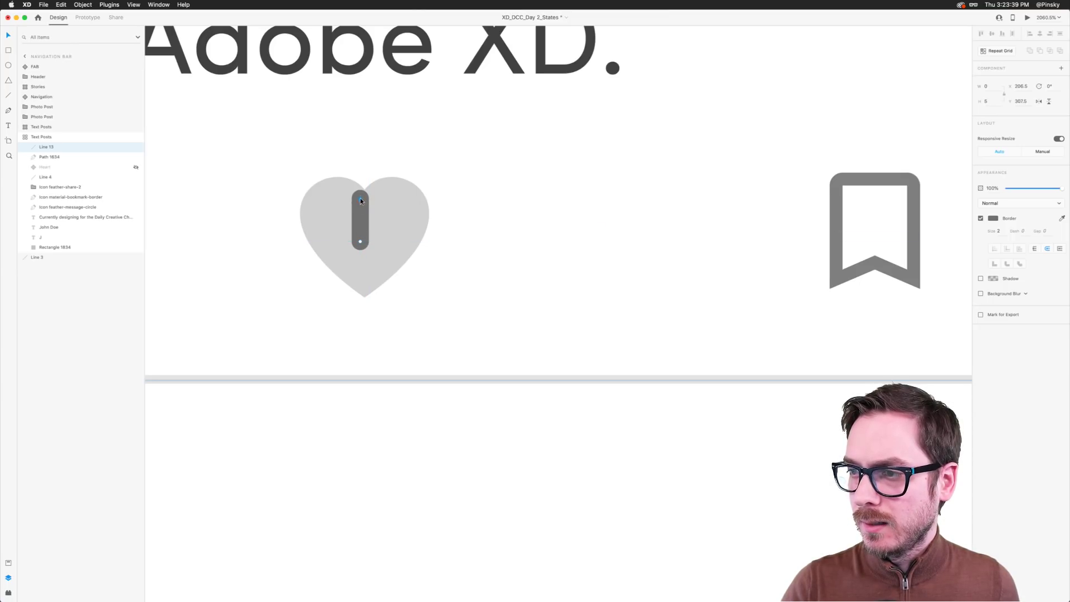
{"action": "left_click_drag", "start_coordinate": [360, 198], "coordinate": [359, 224]}
Duplicate the stub into five lines that radiate up, down and sideways from the heart's centre
{"action": "key", "text": "super+d"}
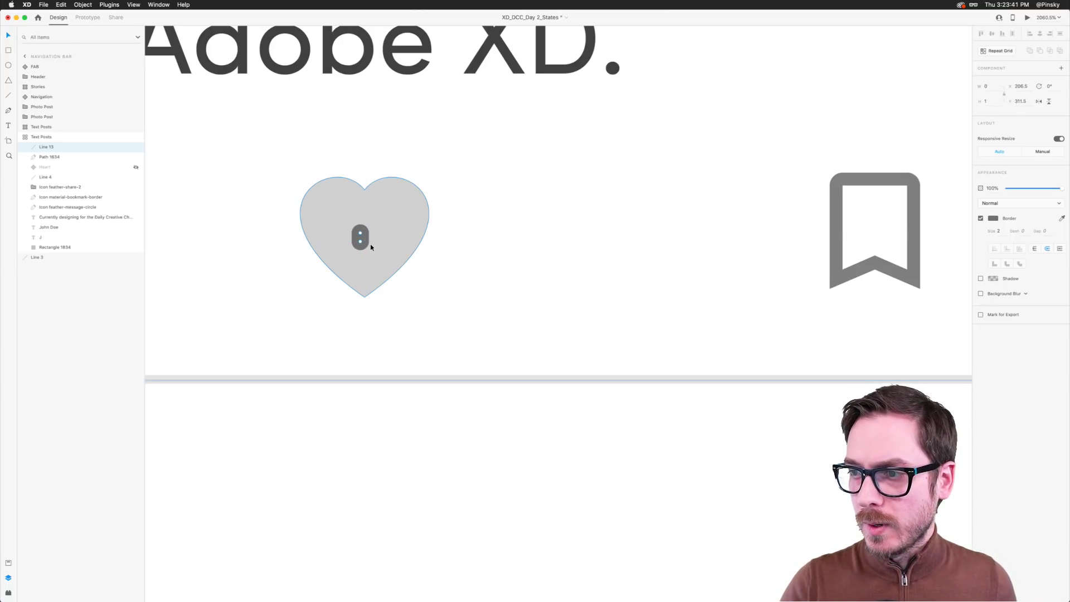
{"action": "mouse_move", "coordinate": [360, 234]}
{"action": "left_mouse_down"}
{"action": "mouse_move", "coordinate": [345, 232]}
{"action": "mouse_move", "coordinate": [359, 258]}
{"action": "mouse_move", "coordinate": [387, 232]}
{"action": "mouse_move", "coordinate": [359, 203]}
{"action": "left_mouse_up"}
{"action": "key", "text": "super+d"}
{"action": "key", "text": "super+d"}
{"action": "key", "text": "super+d"}
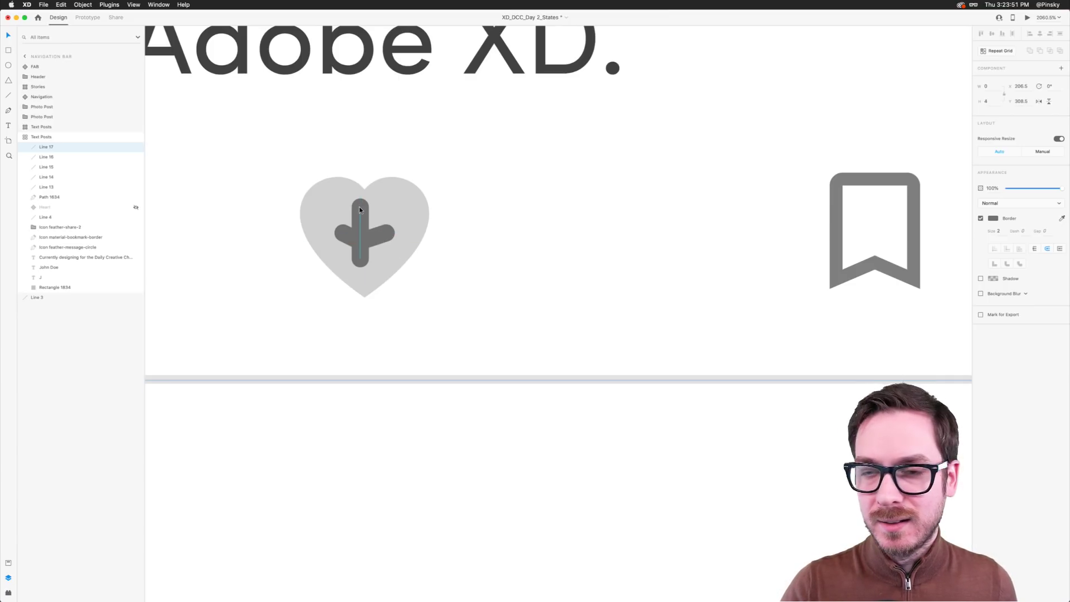
Send the five lines behind the grey heart and turn the heart and lines into one component
{"action": "left_click", "coordinate": [54, 187], "text": "shift"}
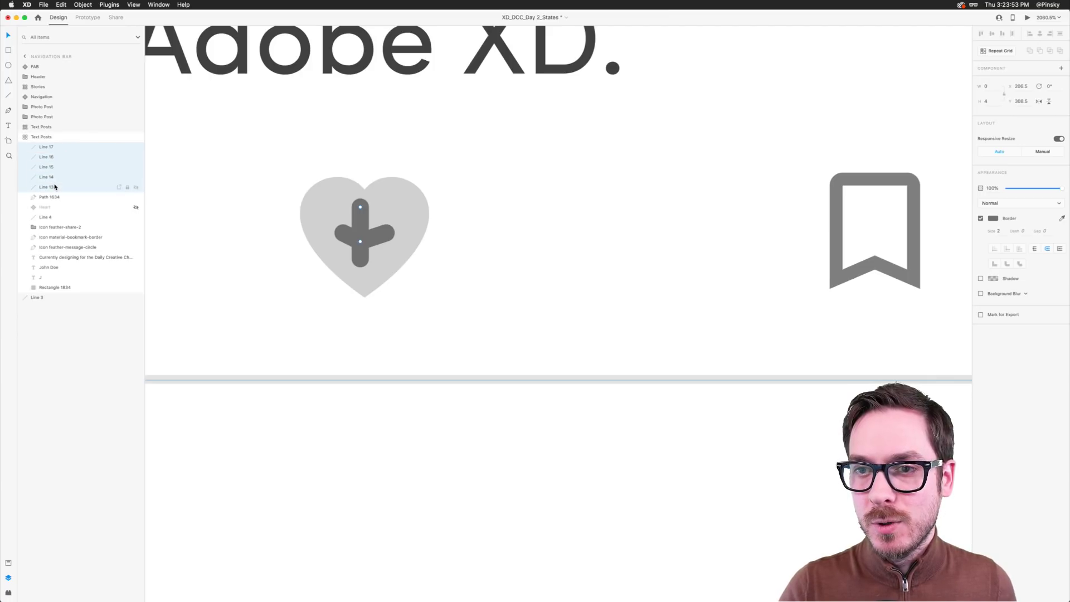
{"action": "key", "text": "super+bracketleft"}
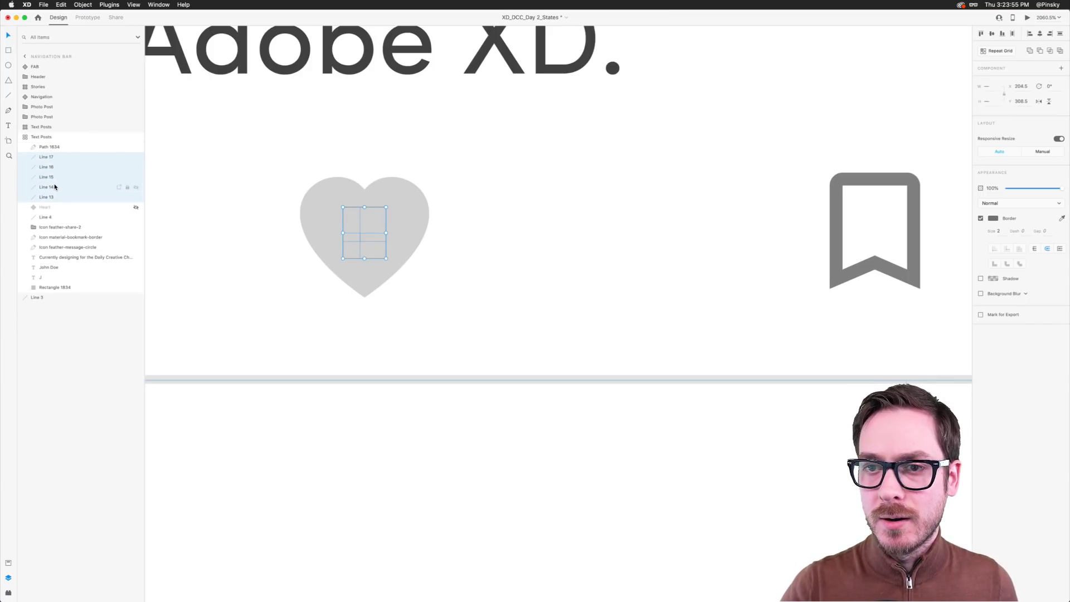
{"action": "left_click", "coordinate": [50, 147]}
{"action": "left_click", "coordinate": [50, 197], "text": "shift"}
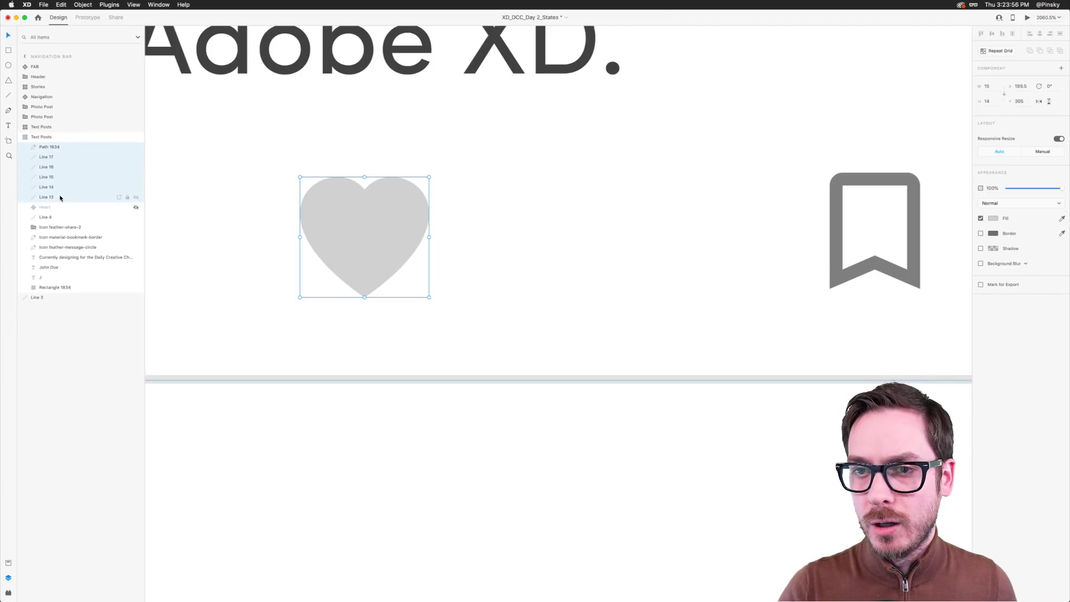
{"action": "left_click", "coordinate": [1062, 68]}
Add a new state named Exploded to the new heart component
{"action": "left_click", "coordinate": [1061, 80]}
{"action": "left_click", "coordinate": [1038, 86]}
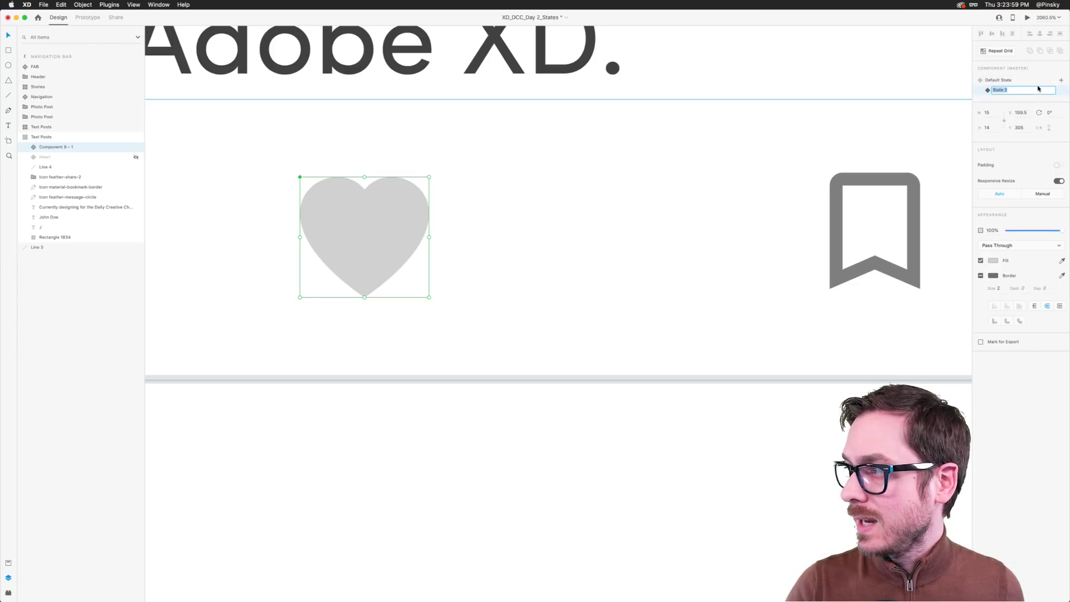
{"action": "type", "text": "Explored"}
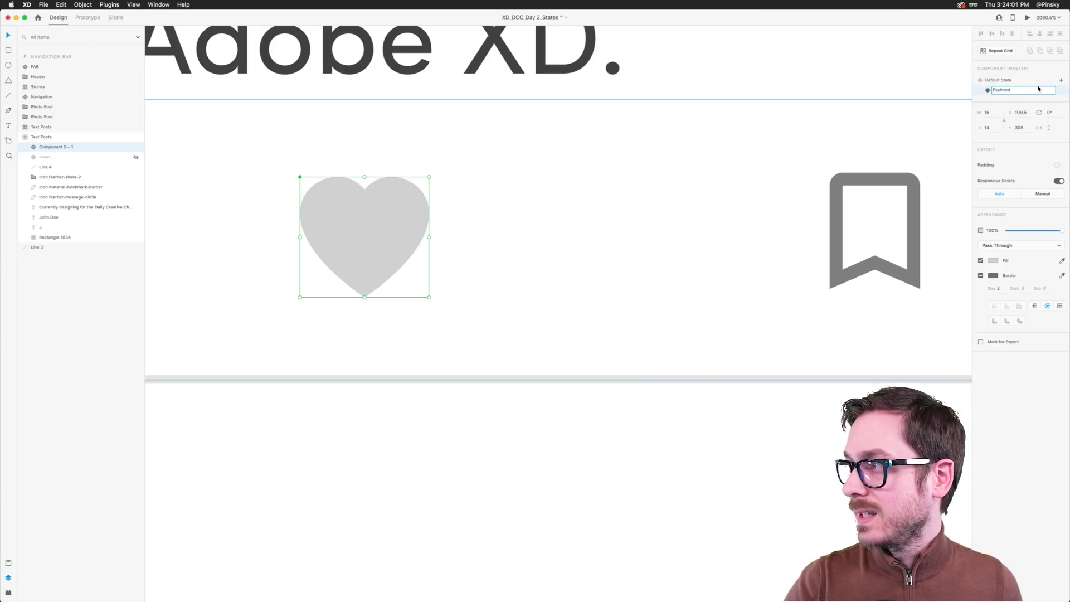
{"action": "type", "text": "ded"}
{"action": "key", "text": "Return"}
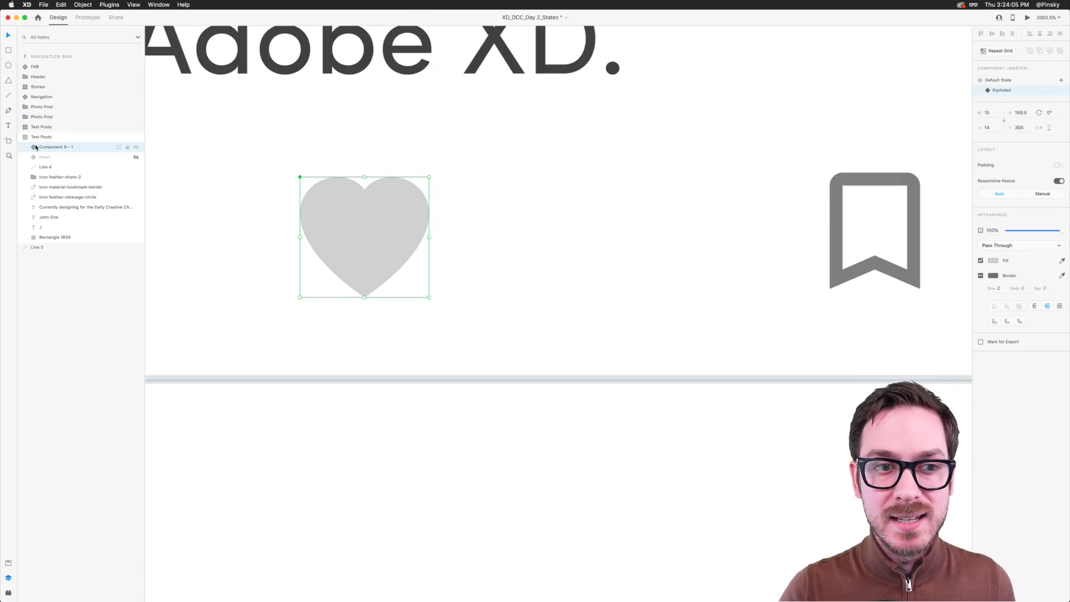
Fill the heart path with red #E54848 in the Exploded state
{"action": "double_click", "coordinate": [327, 233]}
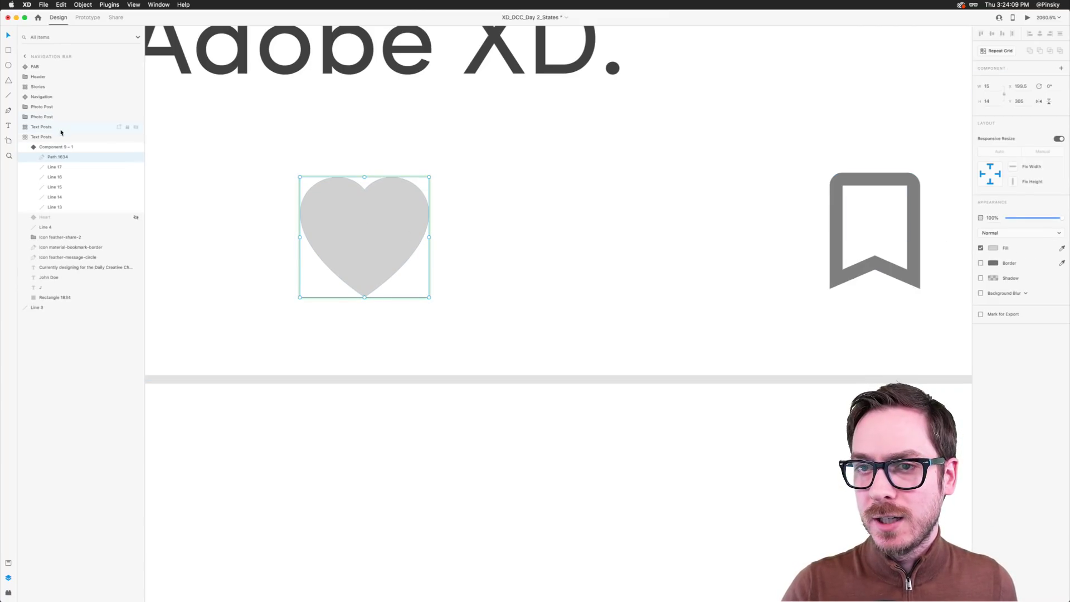
{"action": "left_click", "coordinate": [993, 249]}
{"action": "type", "text": "#E54848"}
{"action": "key", "text": "Return"}
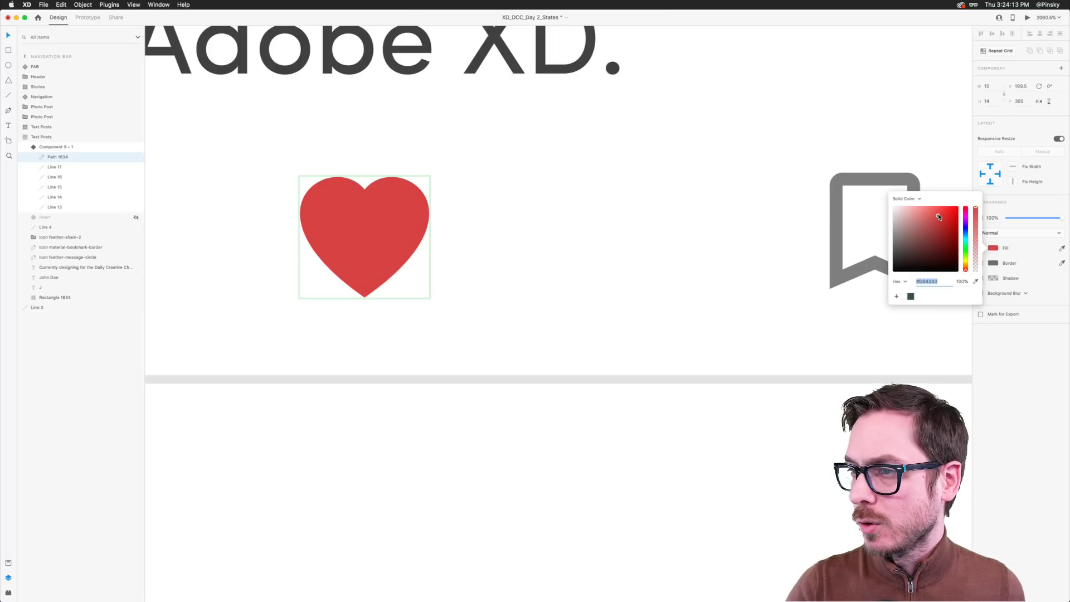
{"action": "left_click", "coordinate": [1011, 337]}
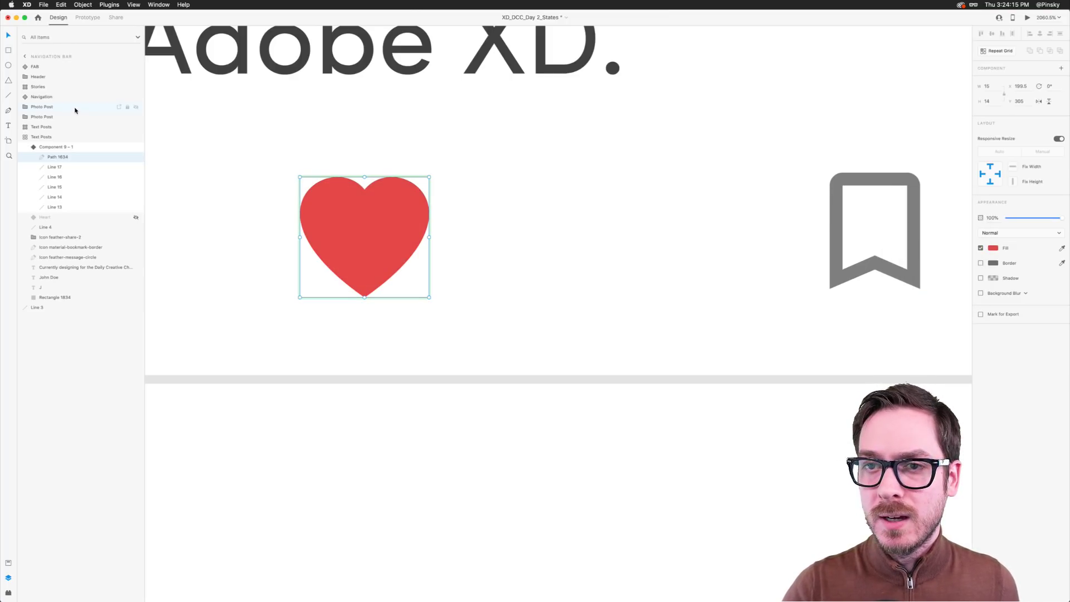
Move Line 17 above the red heart and shorten it to about 1 tall
{"action": "left_click", "coordinate": [53, 167]}
{"action": "key", "text": "shift+Up"}
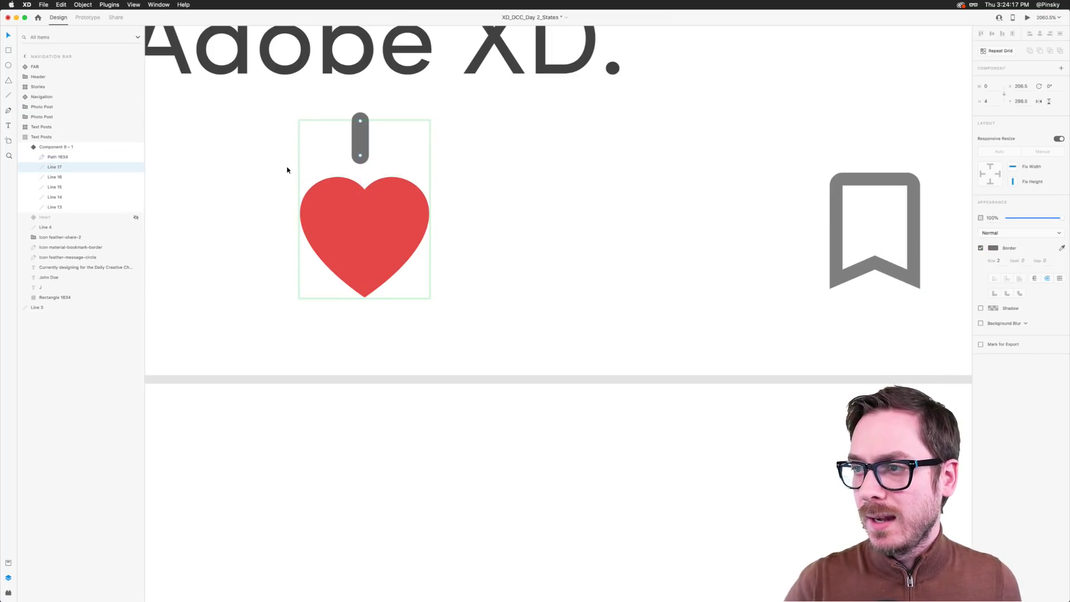
{"action": "left_click_drag", "start_coordinate": [361, 156], "coordinate": [360, 91]}
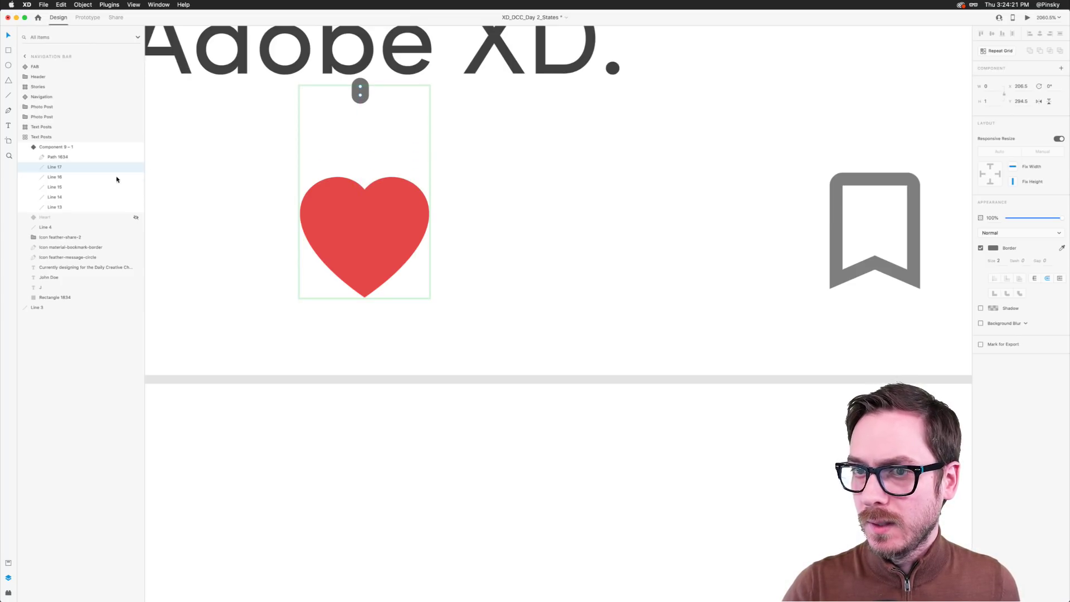
Move Line 16 out to the right of the heart and turn it into a short horizontal stub
{"action": "left_click", "coordinate": [59, 177]}
{"action": "key", "text": "shift+Right"}
{"action": "key", "text": "shift+Right"}
{"action": "key", "text": "shift+Up"}
{"action": "key", "text": "shift+Left"}
{"action": "left_click_drag", "start_coordinate": [453, 146], "coordinate": [498, 182]}
Place Line 15 as a short stub below the heart and Line 14 as a horizontal stub to its left
{"action": "left_click", "coordinate": [56, 187]}
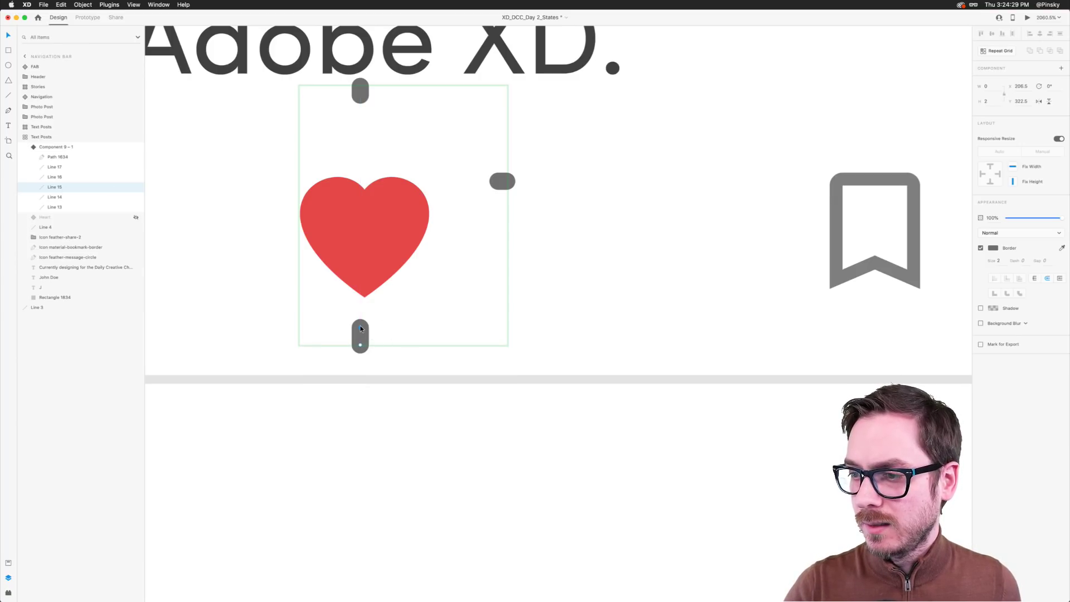
{"action": "left_click", "coordinate": [74, 196]}
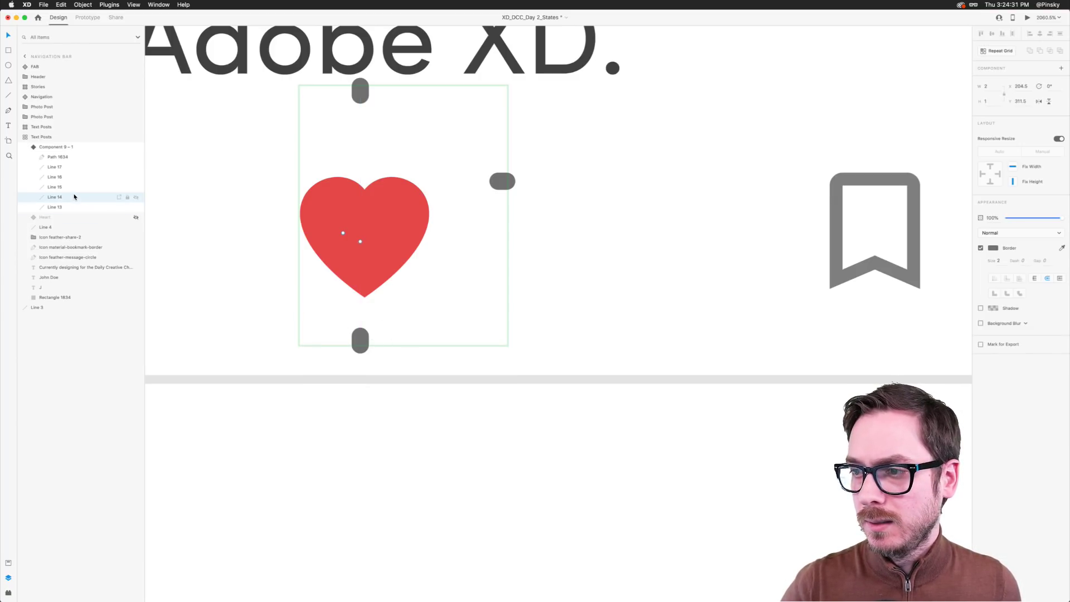
{"action": "left_click_drag", "start_coordinate": [265, 241], "coordinate": [230, 215]}
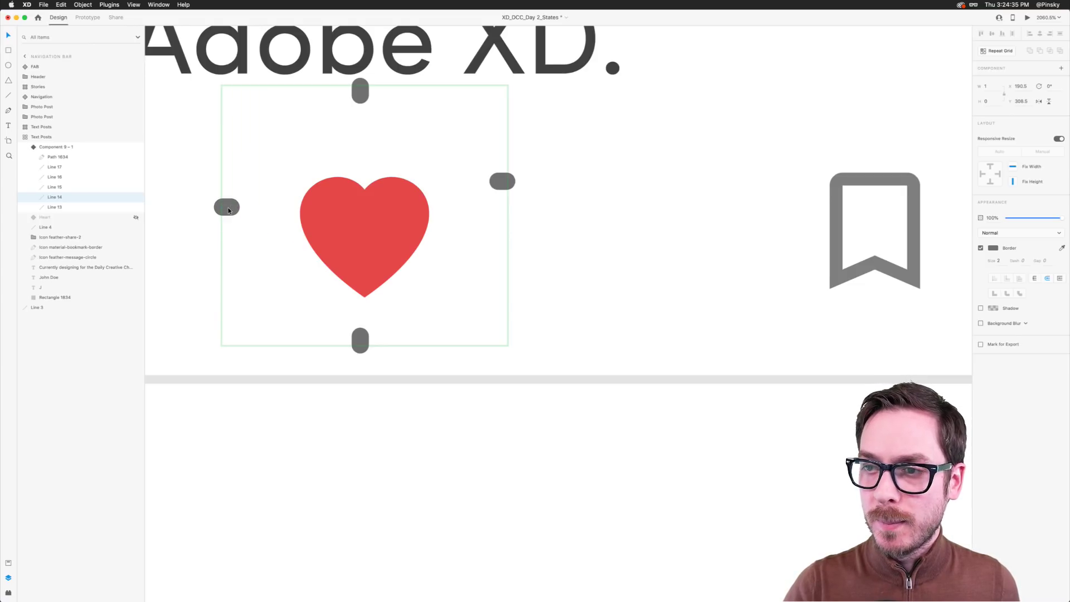
Set the opacity of the four lines around the heart to 0%
{"action": "left_click", "coordinate": [54, 167]}
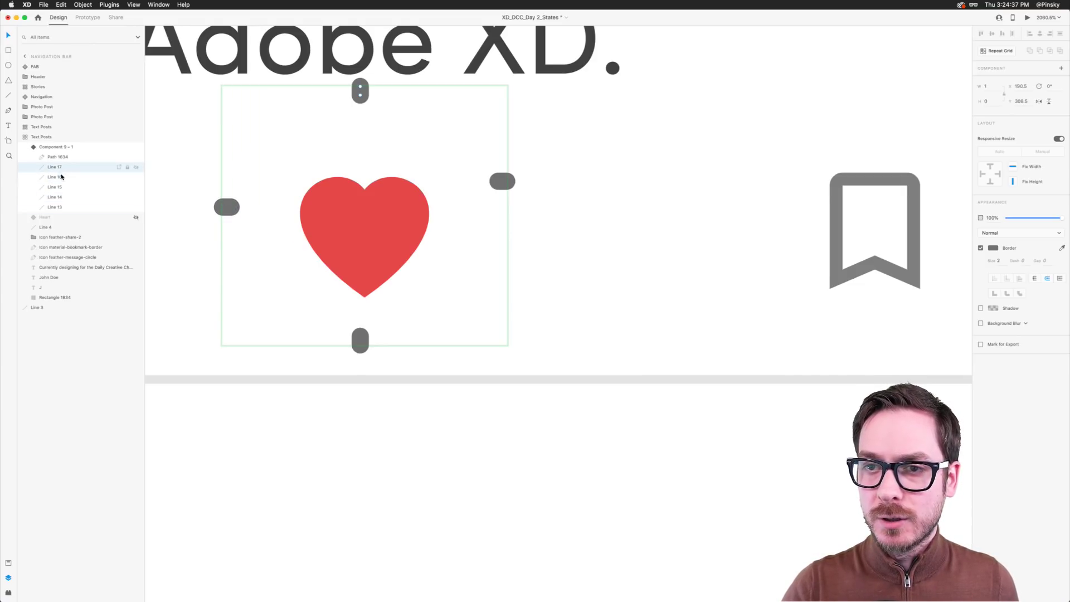
{"action": "left_click", "coordinate": [62, 198], "text": "shift"}
{"action": "left_click", "coordinate": [253, 201]}
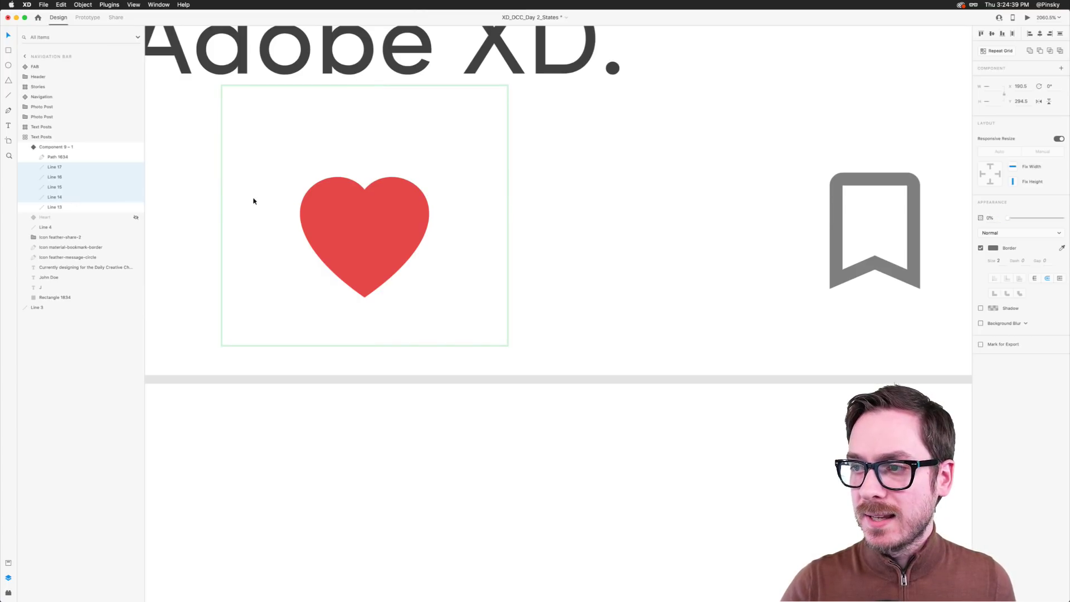
Add a Tap interaction to the heart component's Default State that auto-animates to the Exploded state
{"action": "left_click", "coordinate": [1001, 80]}
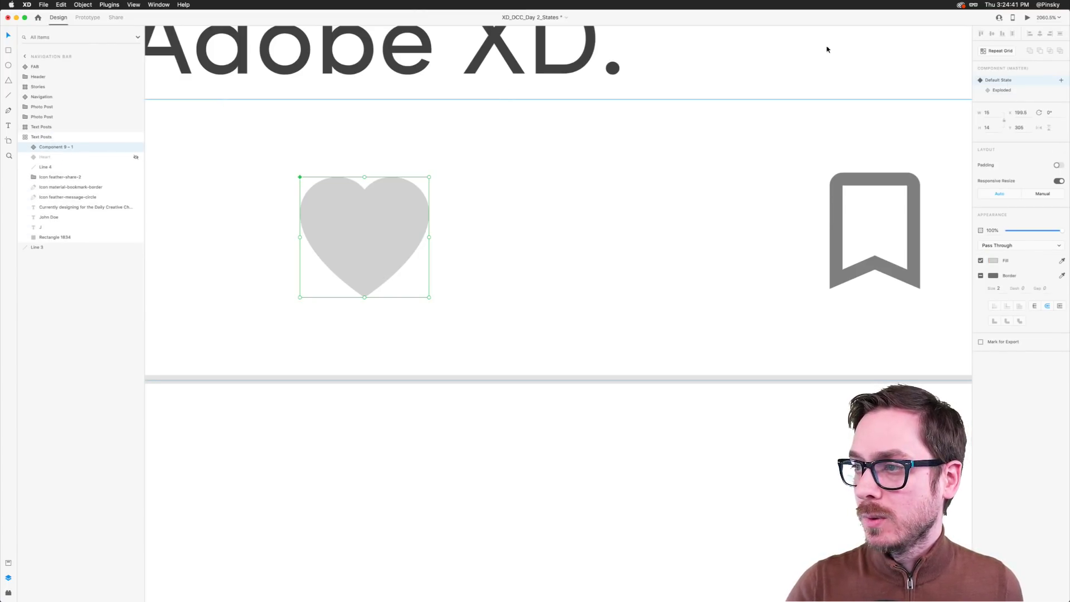
{"action": "left_click", "coordinate": [87, 17]}
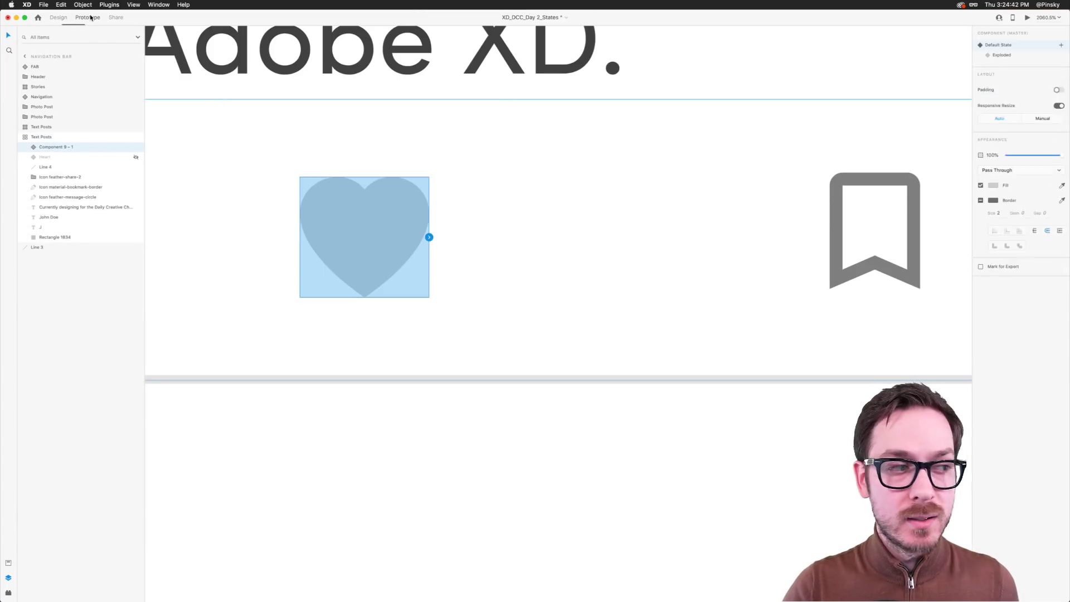
{"action": "left_click", "coordinate": [429, 237]}
{"action": "left_click", "coordinate": [1020, 164]}
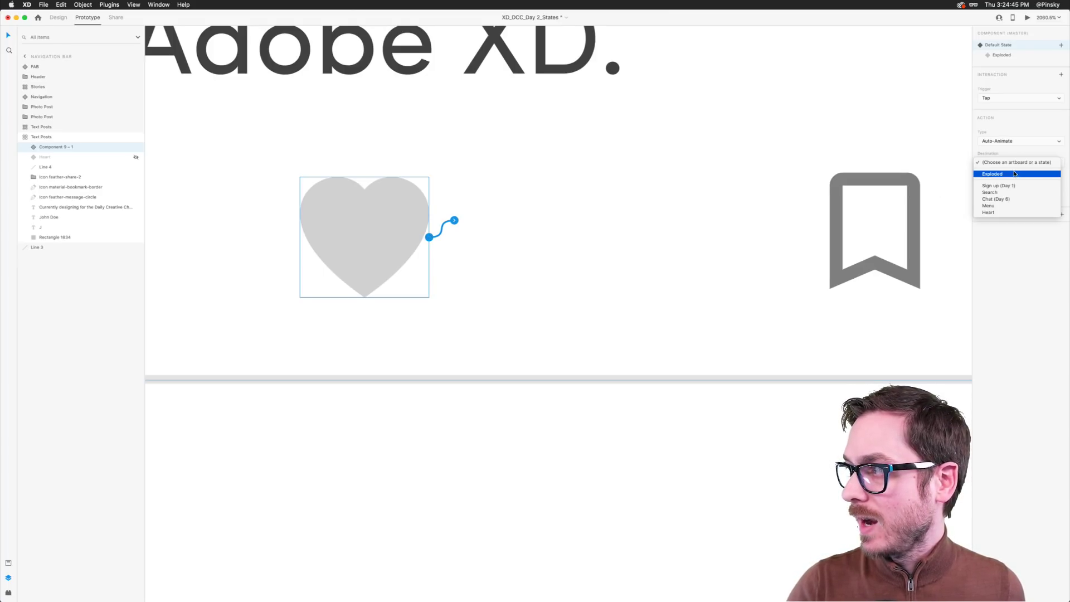
{"action": "left_click", "coordinate": [1059, 182]}
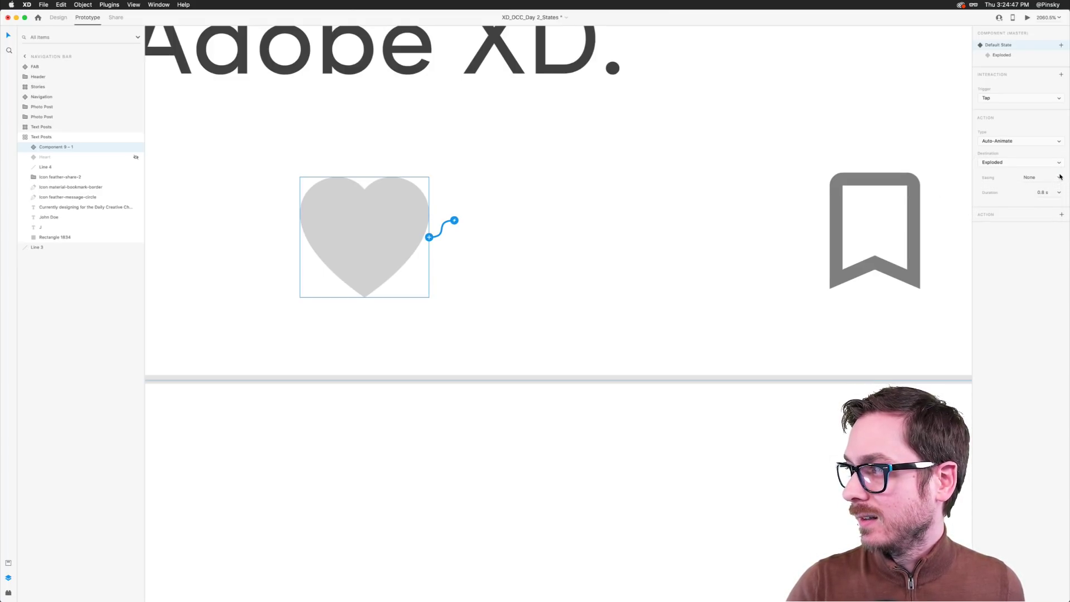
Set the heart interaction's easing to Snap and its duration to 0.6 s
{"action": "left_click", "coordinate": [1060, 176]}
{"action": "left_click", "coordinate": [1048, 218]}
{"action": "left_click", "coordinate": [1059, 192]}
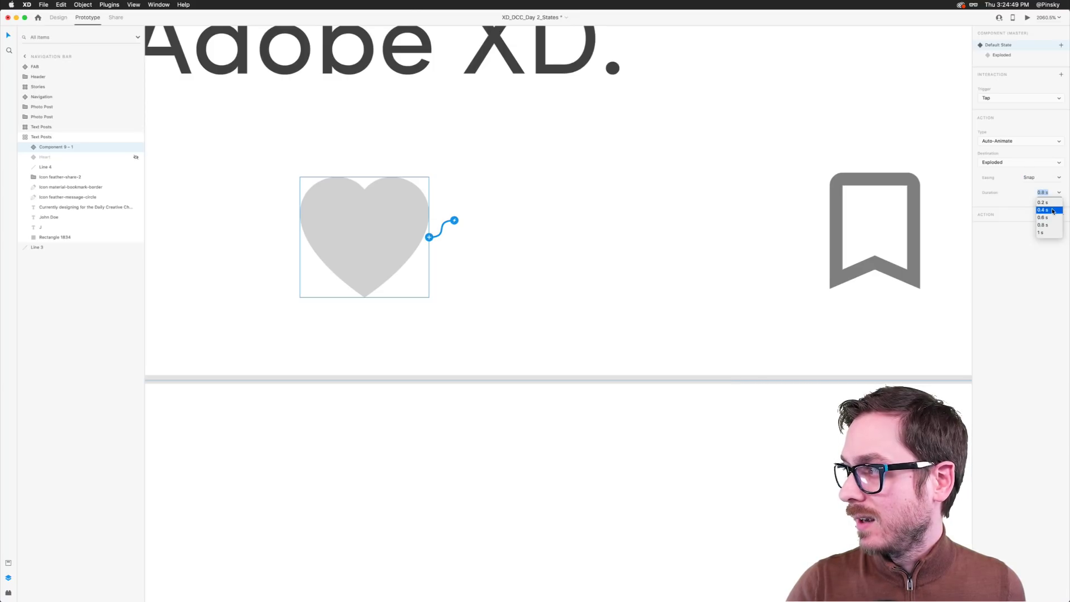
{"action": "left_click", "coordinate": [1048, 218]}
Preview the prototype, including the Heart artboard's like animation, and close the preview
{"action": "left_click", "coordinate": [1029, 18]}
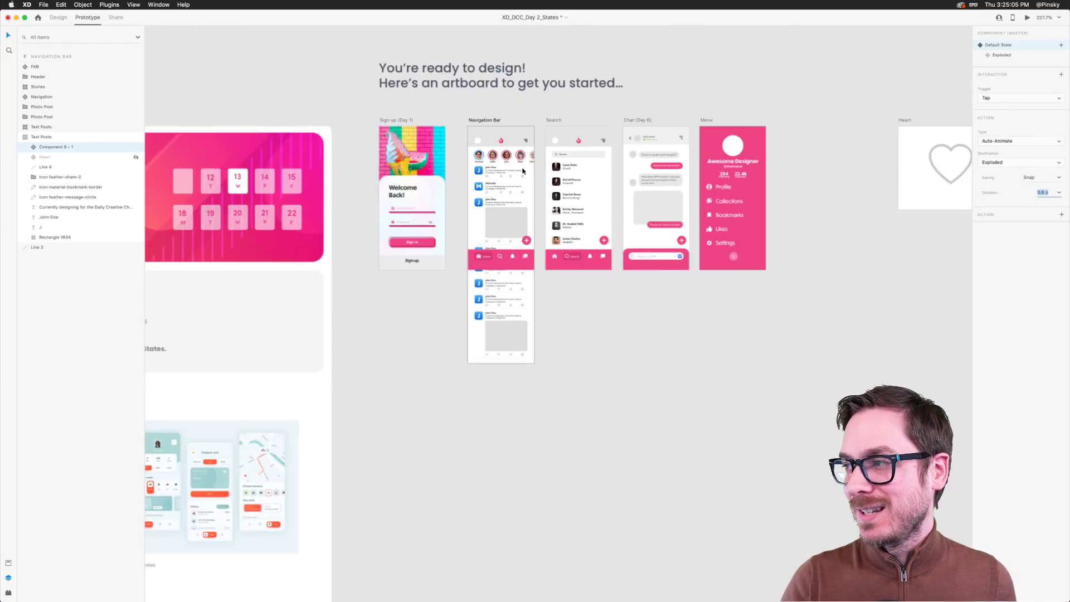
{"action": "scroll", "coordinate": [522, 172], "scroll_direction": "right", "scroll_amount": 5}
{"action": "left_click", "coordinate": [523, 172]}
{"action": "key", "text": "cmd+Return"}
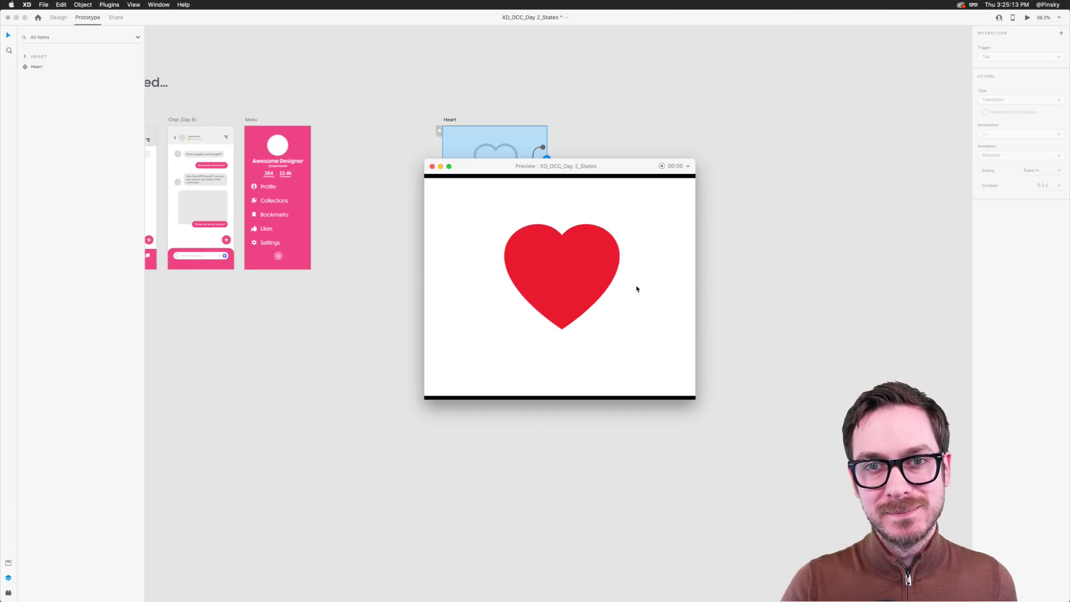
{"action": "key", "text": "cmd+w"}
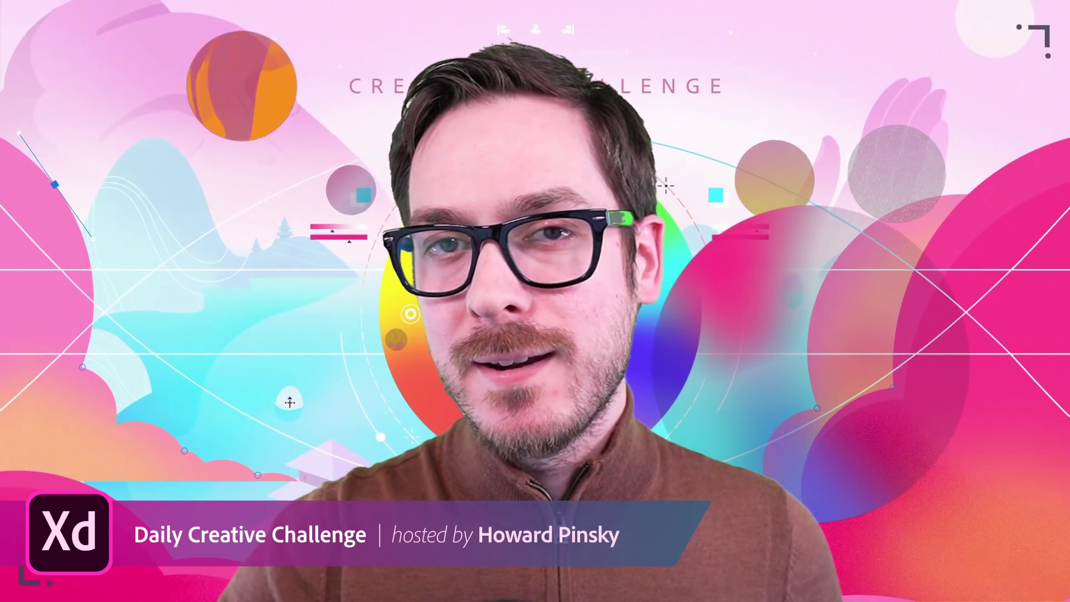